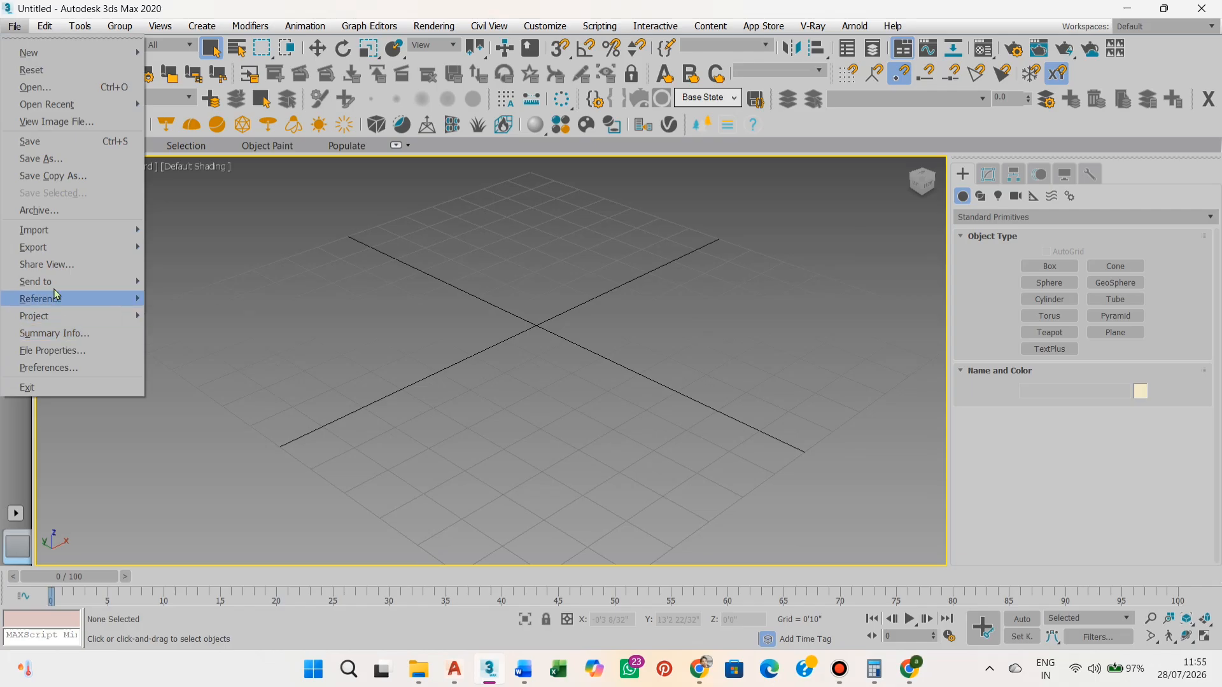
{"action": "left_click", "coordinate": [186, 234]}
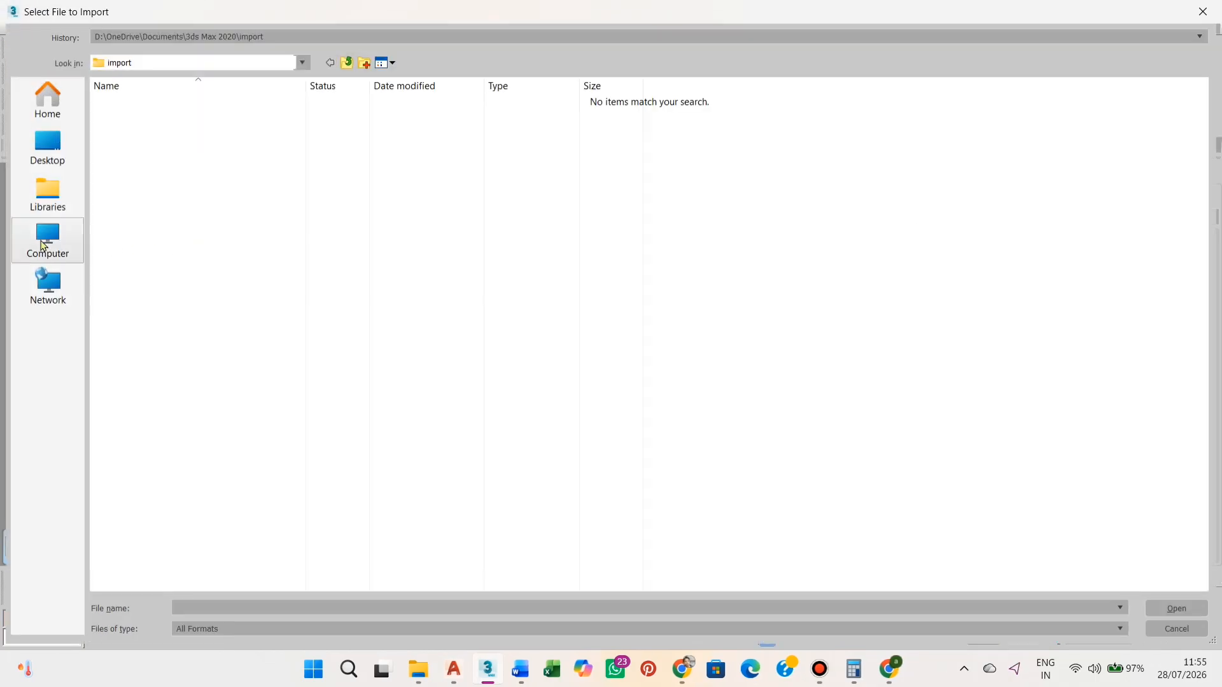
{"action": "left_click", "coordinate": [44, 244]}
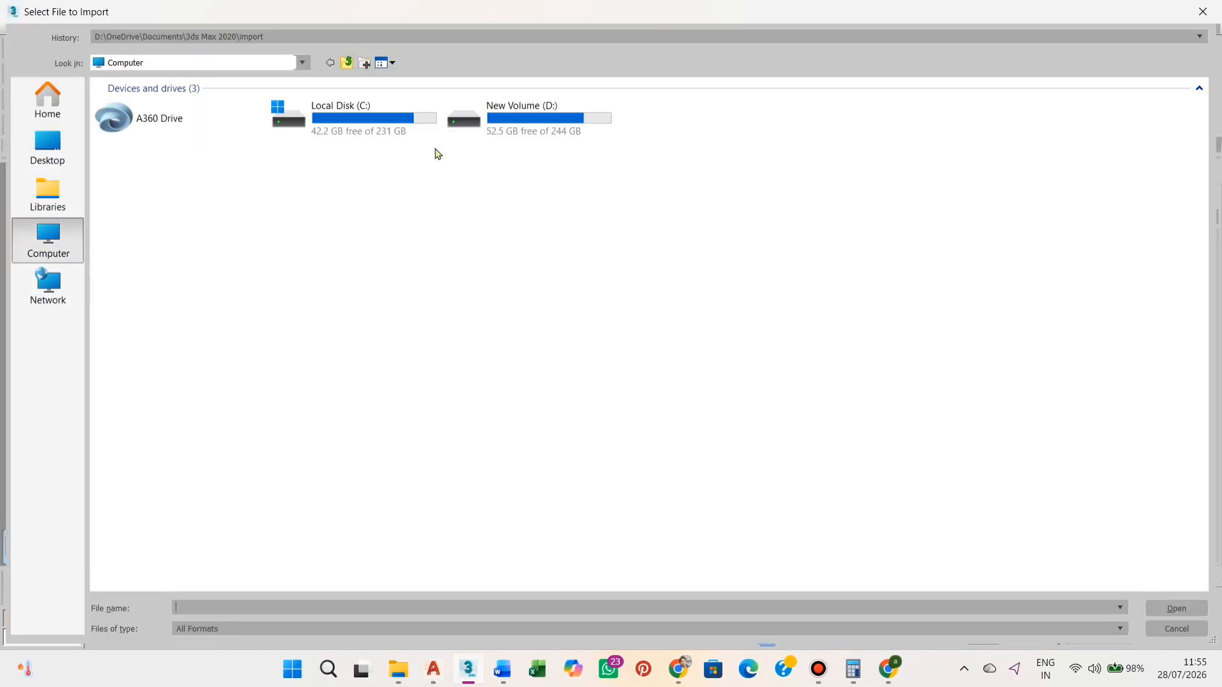
{"action": "double_click", "coordinate": [509, 120]}
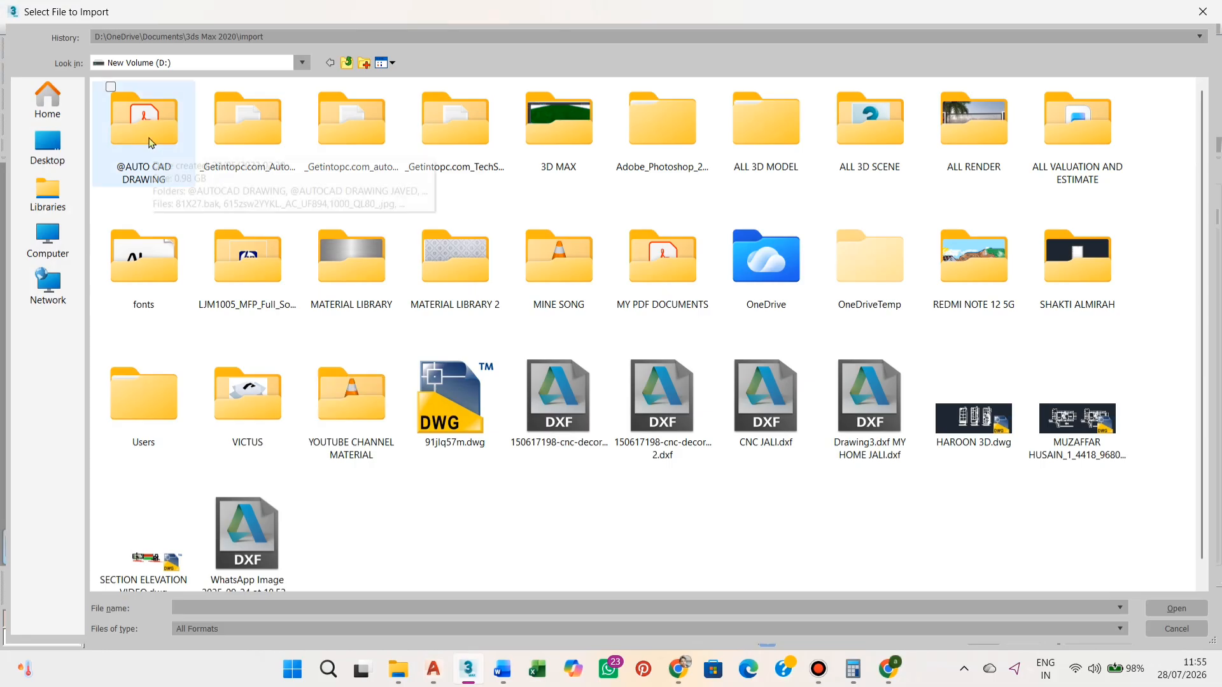
{"action": "double_click", "coordinate": [145, 124]}
{"action": "double_click", "coordinate": [145, 108]}
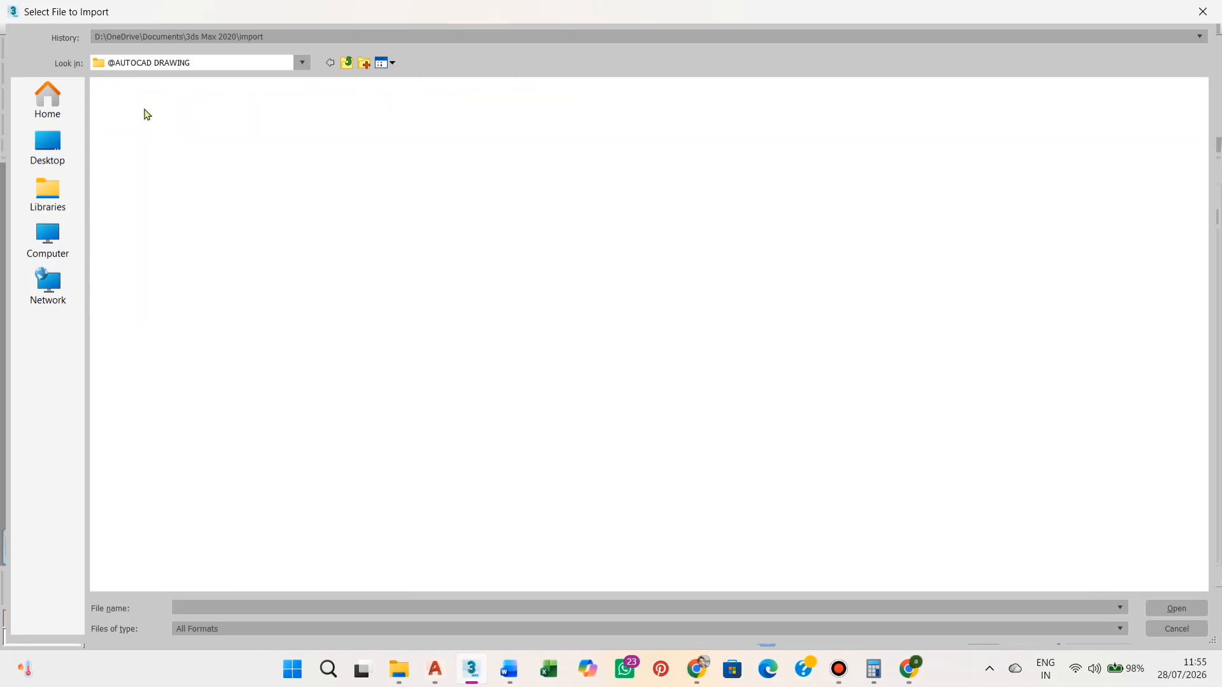
{"action": "left_click", "coordinate": [359, 407]}
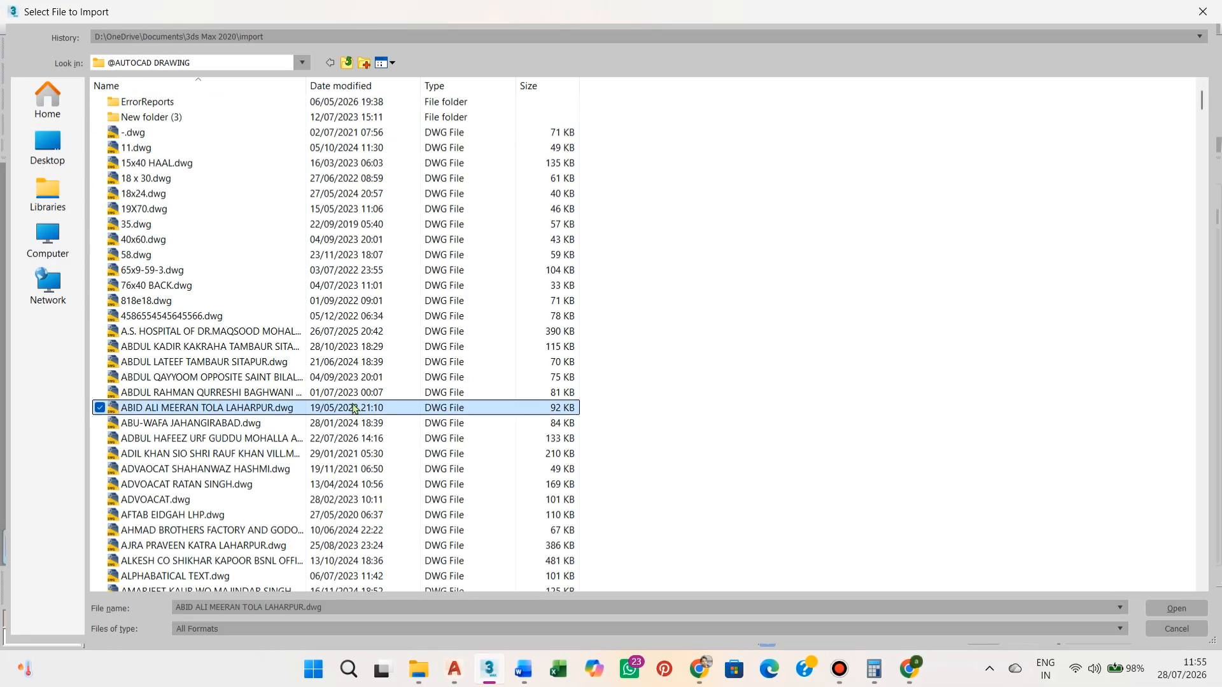
{"action": "type", "text": "home office"}
{"action": "double_click", "coordinate": [312, 472]}
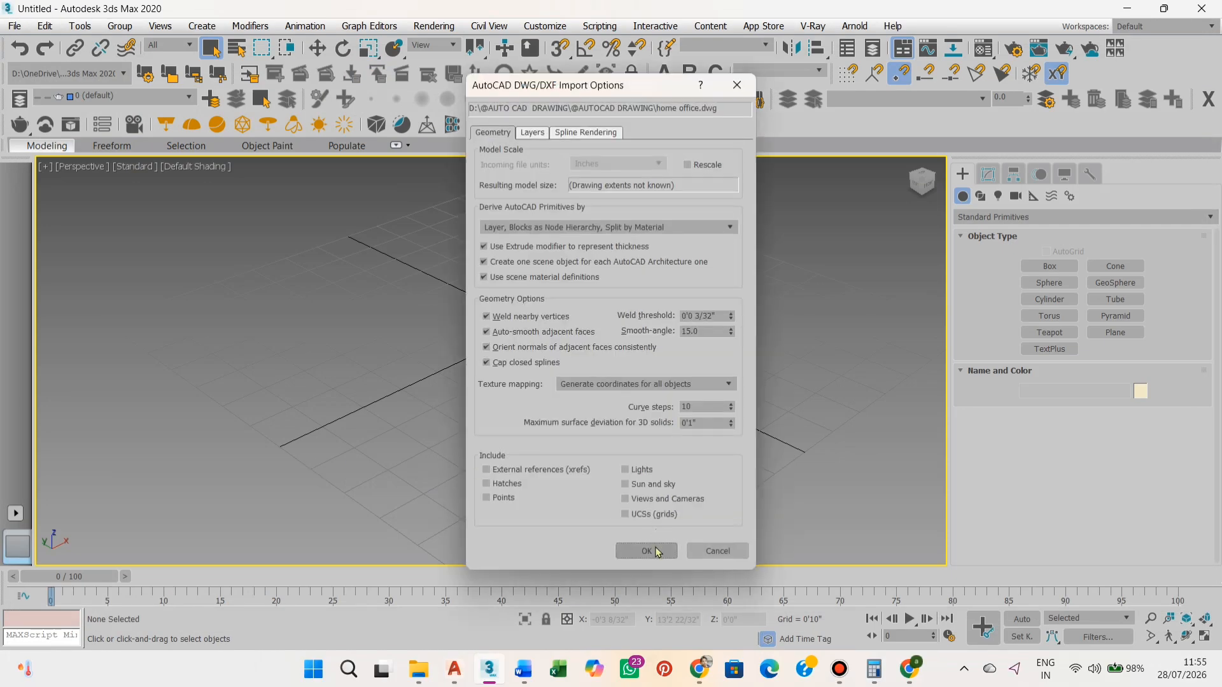
{"action": "left_click", "coordinate": [658, 551]}
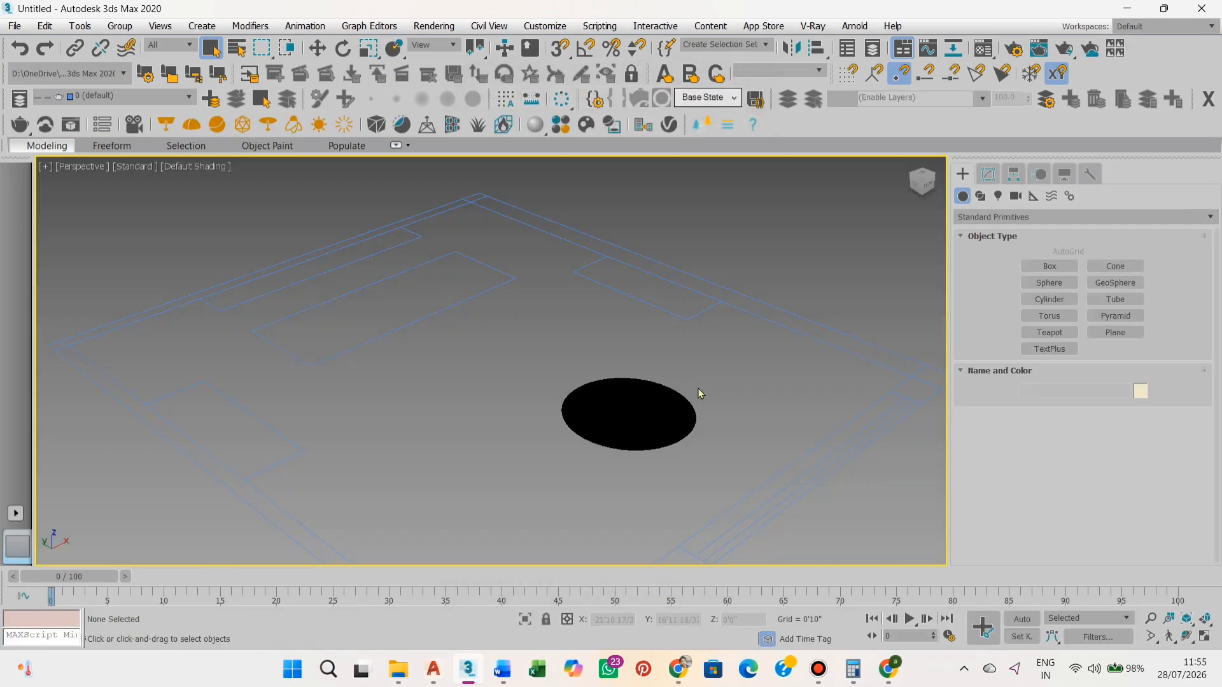
In the Top view, move both imported plan entities so that the room is centred on the world origin
{"action": "middle_click_drag", "start_coordinate": [698, 388], "coordinate": [650, 388], "text": "alt"}
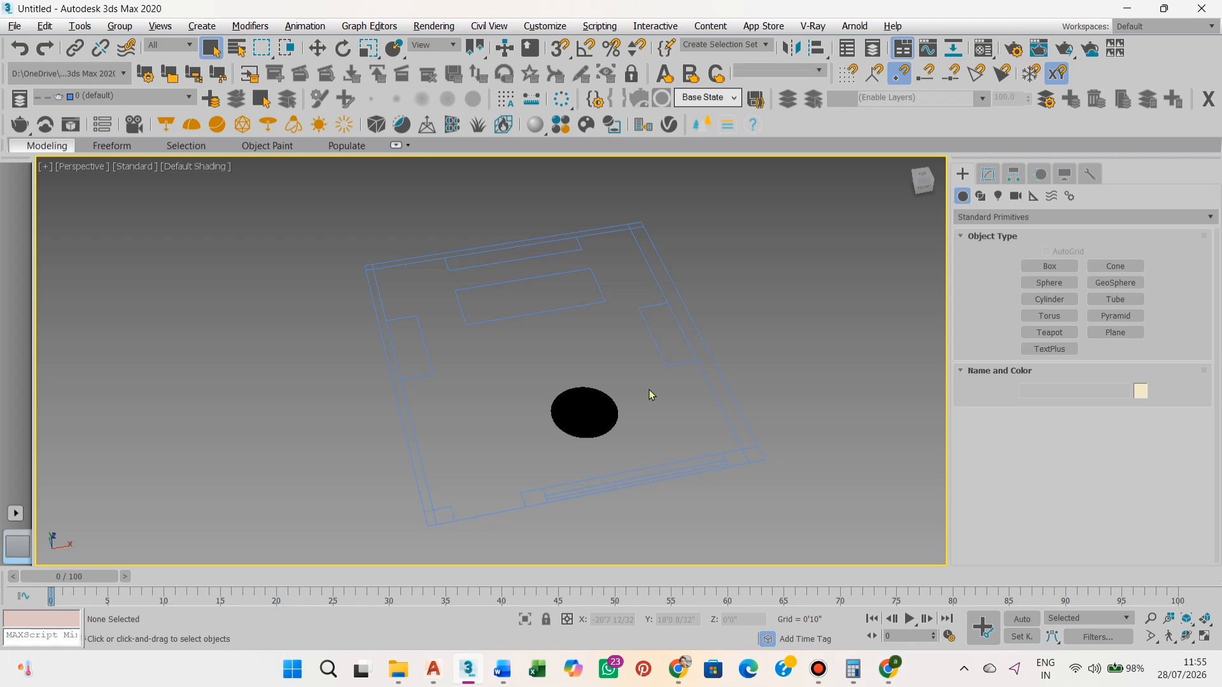
{"action": "key", "text": "alt+w"}
{"action": "left_click", "coordinate": [322, 266]}
{"action": "key", "text": "alt+w"}
{"action": "scroll", "coordinate": [376, 302], "scroll_direction": "down", "scroll_amount": 5}
{"action": "middle_click_drag", "start_coordinate": [440, 379], "coordinate": [469, 420]}
{"action": "scroll", "coordinate": [456, 255], "scroll_direction": "up", "scroll_amount": 2}
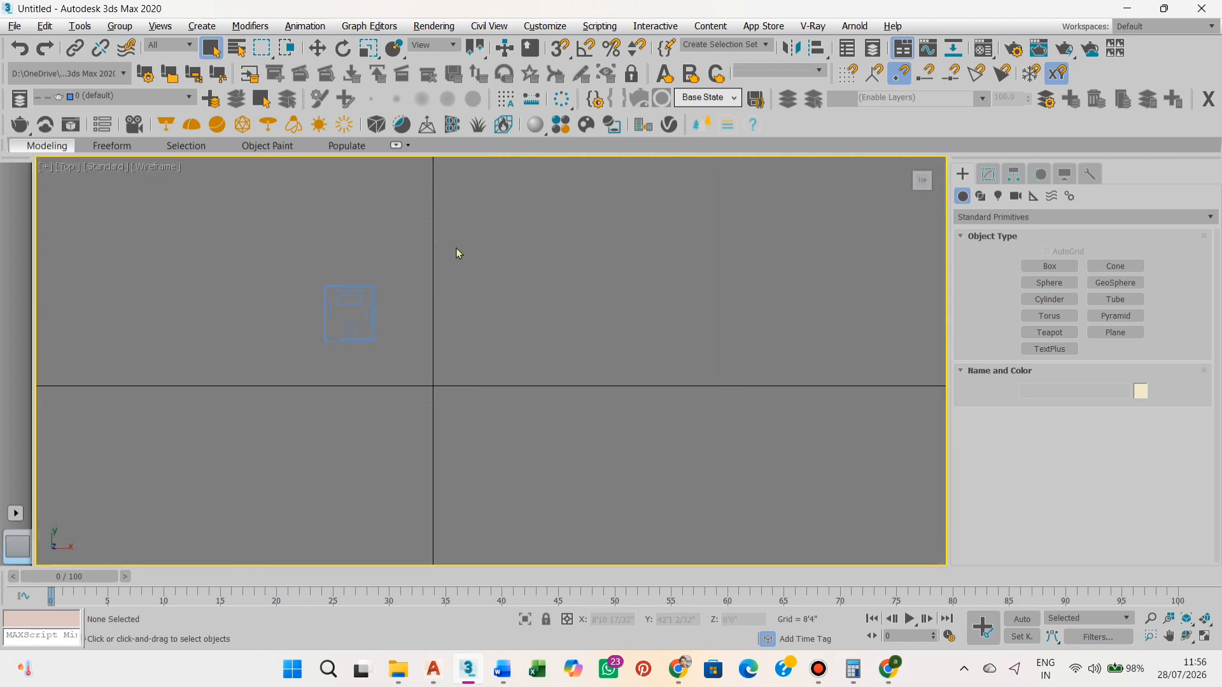
{"action": "scroll", "coordinate": [336, 359], "scroll_direction": "up", "scroll_amount": 2}
{"action": "key", "text": "w"}
{"action": "mouse_move", "coordinate": [410, 363]}
{"action": "middle_mouse_down"}
{"action": "mouse_move", "coordinate": [450, 365]}
{"action": "mouse_move", "coordinate": [431, 370]}
{"action": "middle_mouse_up"}
{"action": "mouse_move", "coordinate": [530, 395]}
{"action": "middle_mouse_down"}
{"action": "mouse_move", "coordinate": [558, 400]}
{"action": "mouse_move", "coordinate": [543, 388]}
{"action": "middle_mouse_up"}
{"action": "scroll", "coordinate": [532, 409], "scroll_direction": "up", "scroll_amount": 2}
{"action": "scroll", "coordinate": [535, 417], "scroll_direction": "down", "scroll_amount": 1}
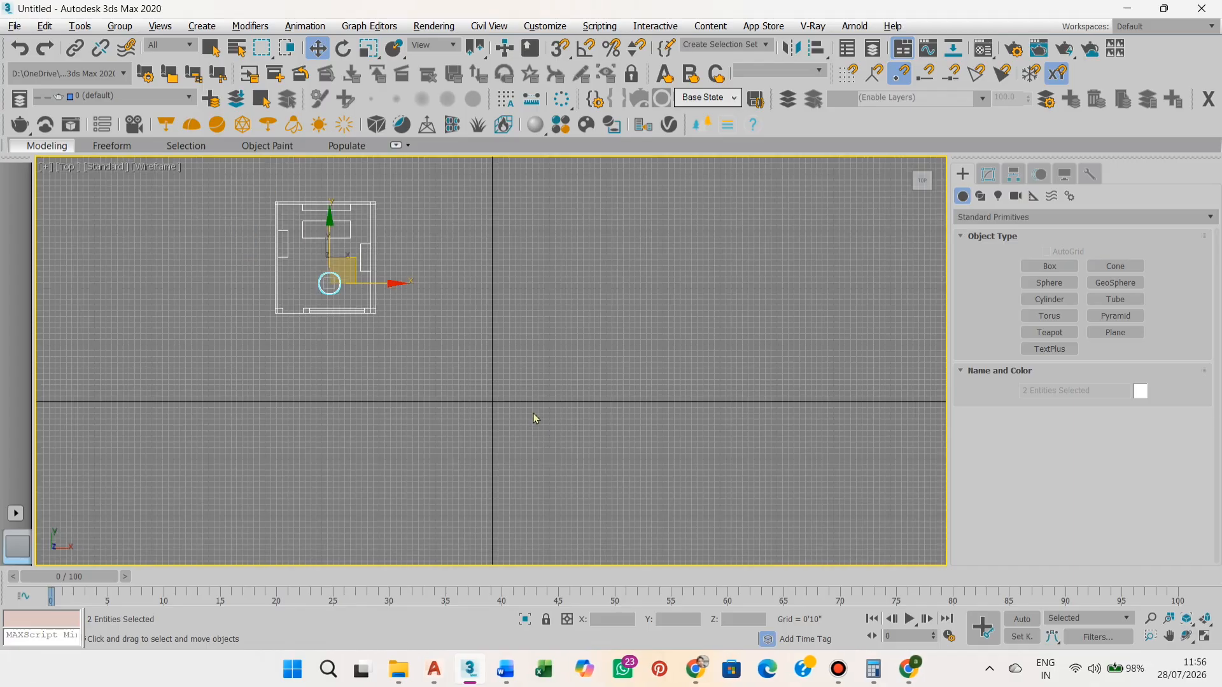
{"action": "left_click_drag", "start_coordinate": [379, 283], "coordinate": [547, 320]}
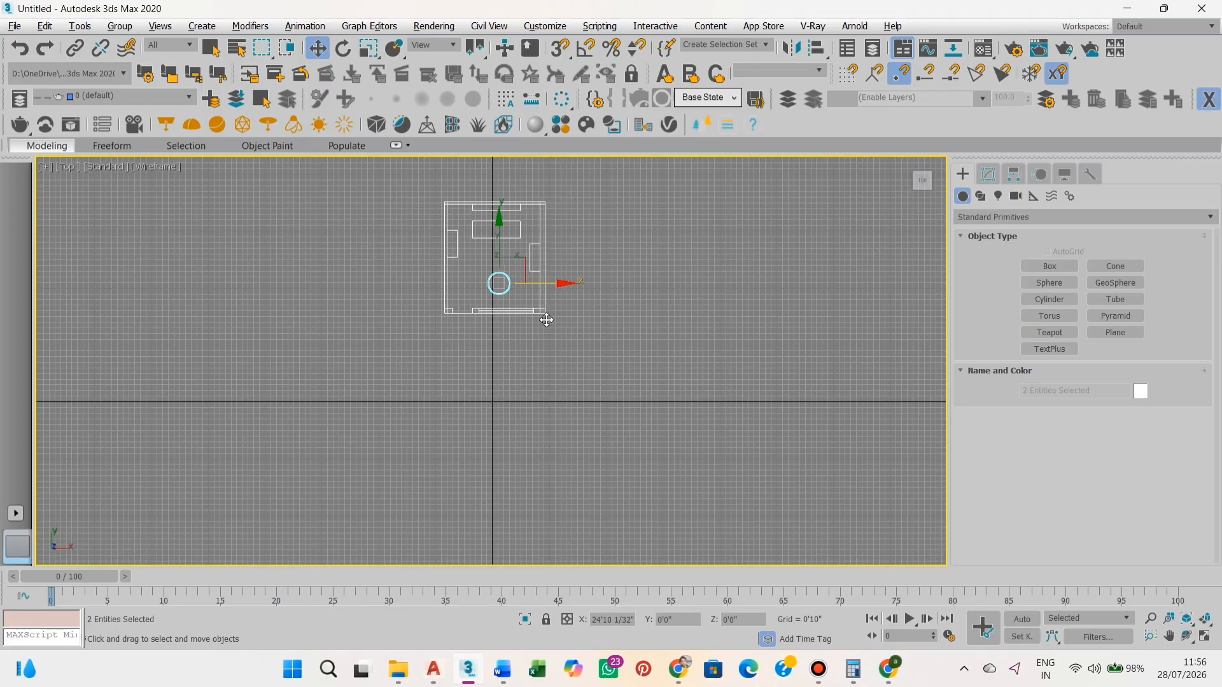
{"action": "left_click_drag", "start_coordinate": [495, 238], "coordinate": [517, 350]}
{"action": "scroll", "coordinate": [518, 369], "scroll_direction": "up", "scroll_amount": 2}
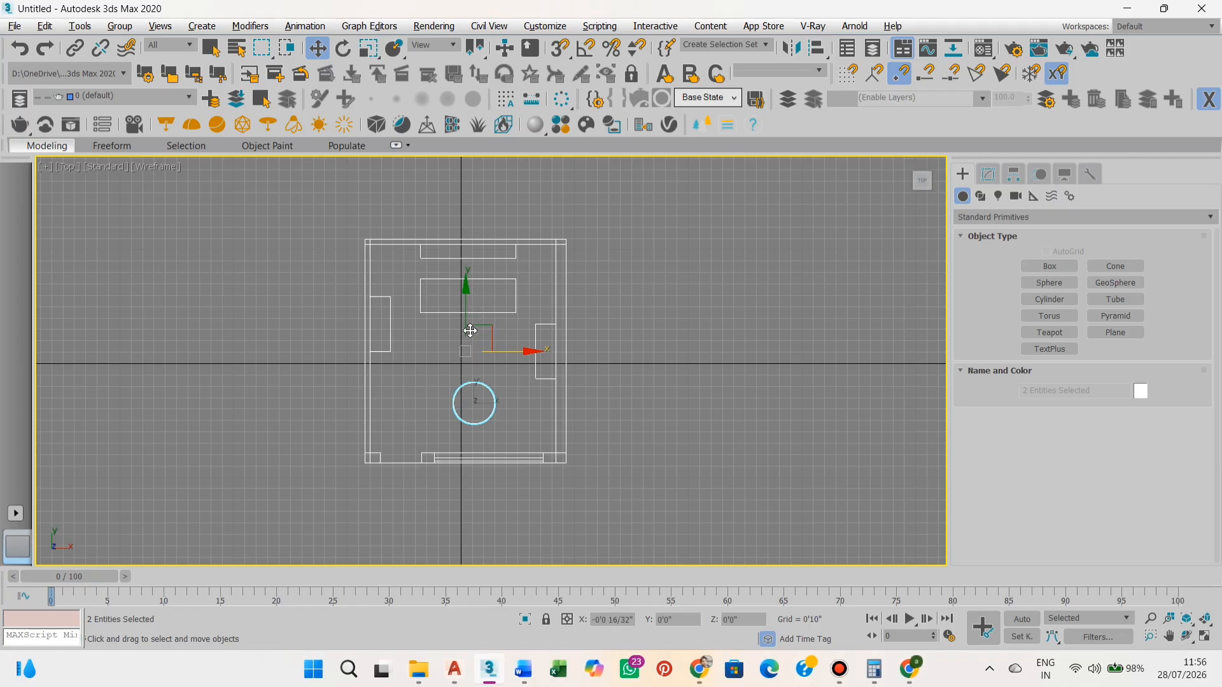
{"action": "left_click_drag", "start_coordinate": [469, 311], "coordinate": [488, 354]}
{"action": "scroll", "coordinate": [507, 385], "scroll_direction": "up", "scroll_amount": 1}
{"action": "left_click_drag", "start_coordinate": [441, 321], "coordinate": [441, 320]}
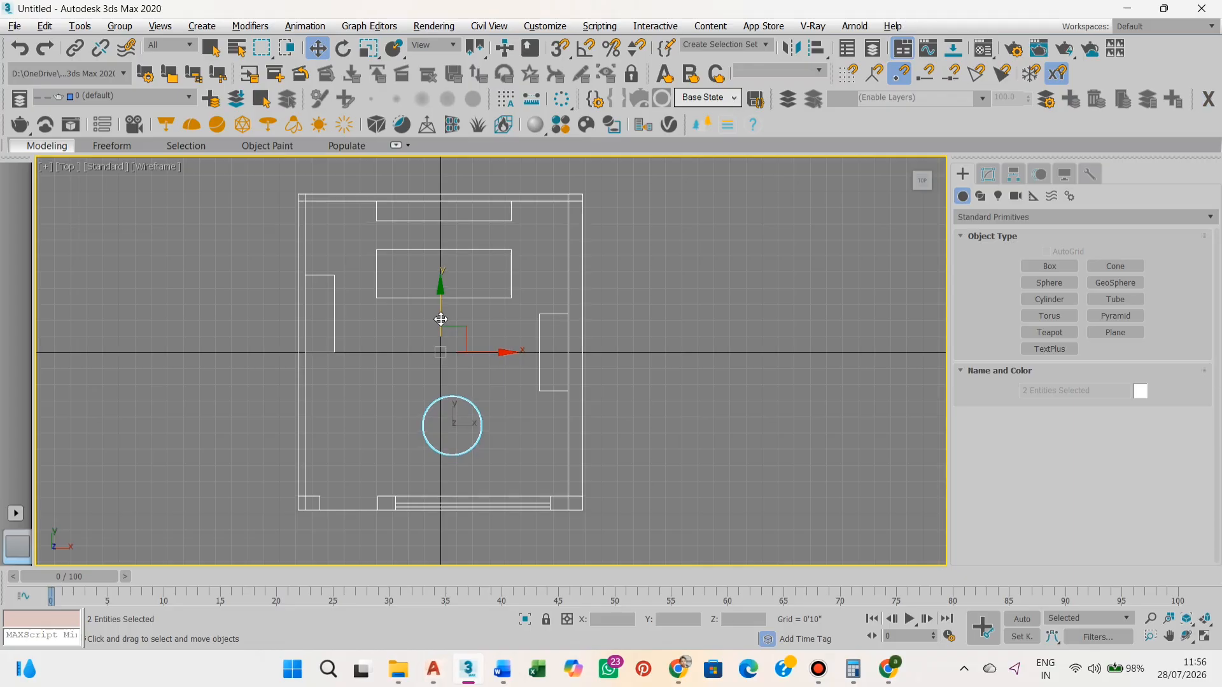
With vertex snapping, draw a flat box over the plan's upper wall strip, about 14'9" wide and 4.5" long
{"action": "key", "text": "alt+w"}
{"action": "key", "text": "alt+w"}
{"action": "left_click", "coordinate": [725, 333]}
{"action": "left_click", "coordinate": [1065, 268]}
{"action": "scroll", "coordinate": [488, 366], "scroll_direction": "up", "scroll_amount": 5}
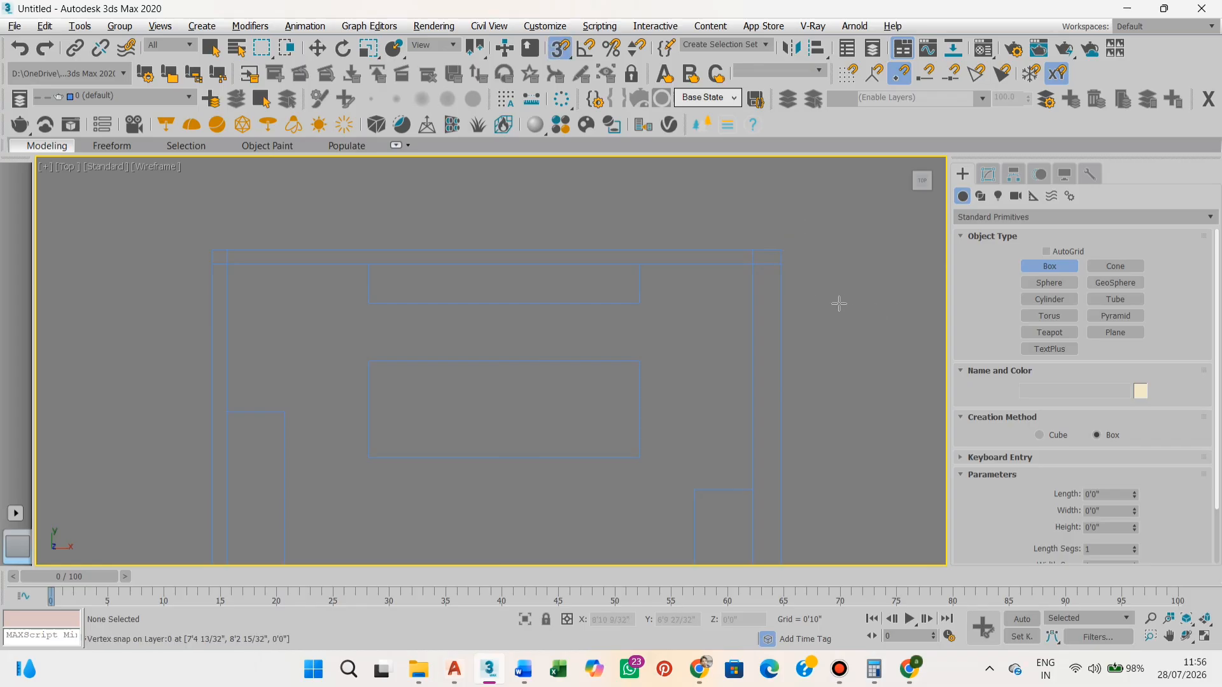
{"action": "mouse_move", "coordinate": [782, 251]}
{"action": "left_mouse_down"}
{"action": "mouse_move", "coordinate": [297, 278]}
{"action": "mouse_move", "coordinate": [211, 265]}
{"action": "left_mouse_up"}
{"action": "left_click", "coordinate": [214, 266]}
{"action": "right_click", "coordinate": [223, 272]}
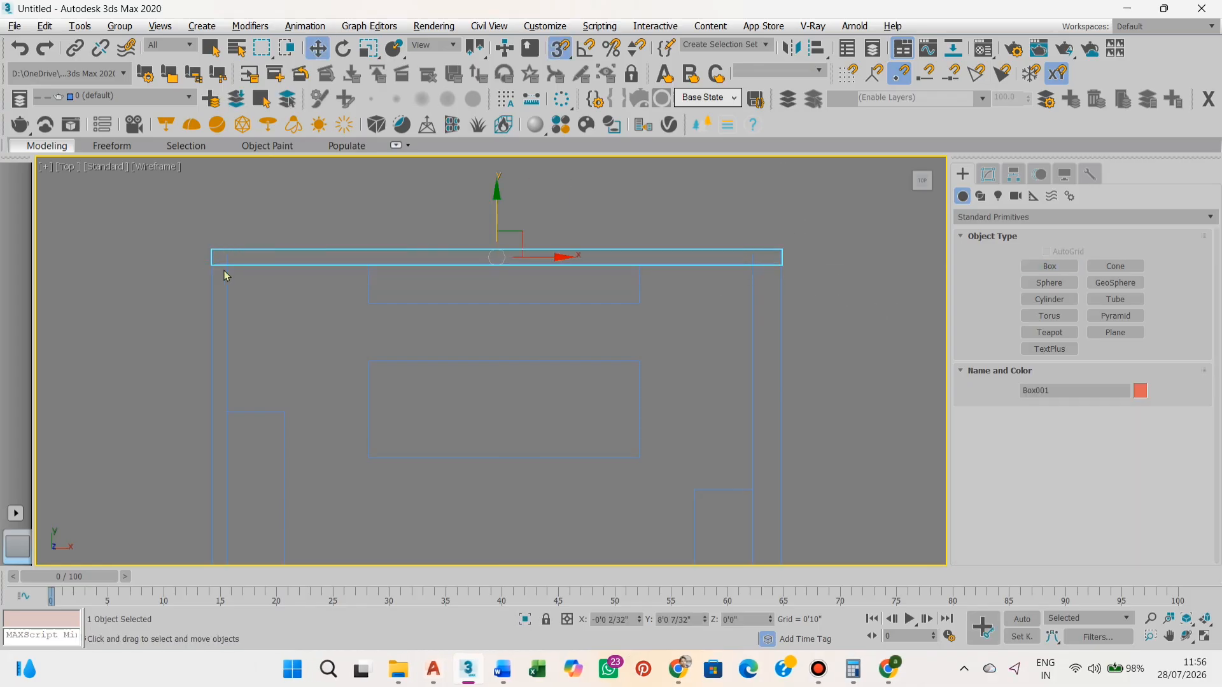
Set the upper wall box's height to 10'0", working in the Perspective view
{"action": "key", "text": "alt+w"}
{"action": "right_click", "coordinate": [721, 467]}
{"action": "key", "text": "alt+w"}
{"action": "scroll", "coordinate": [723, 467], "scroll_direction": "down", "scroll_amount": 5}
{"action": "middle_click_drag", "start_coordinate": [946, 499], "coordinate": [551, 356]}
{"action": "scroll", "coordinate": [551, 357], "scroll_direction": "up", "scroll_amount": 4}
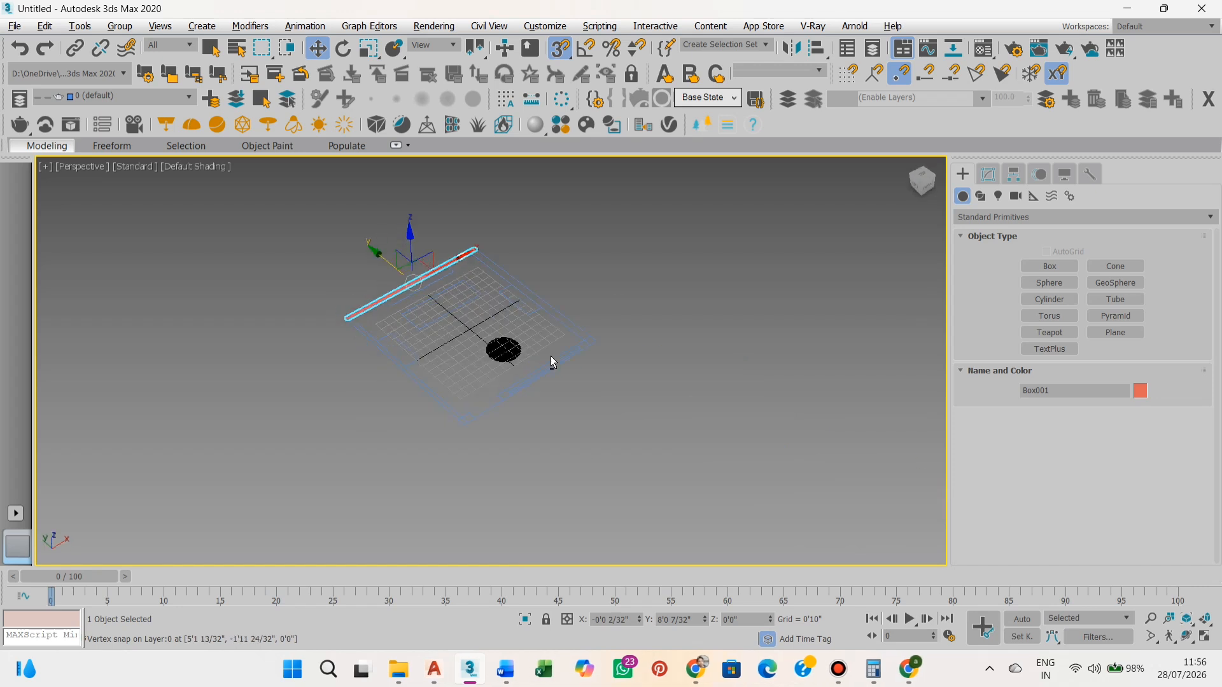
{"action": "scroll", "coordinate": [551, 357], "scroll_direction": "up", "scroll_amount": 4}
{"action": "middle_click_drag", "start_coordinate": [396, 252], "coordinate": [488, 319]}
{"action": "left_click", "coordinate": [987, 174]}
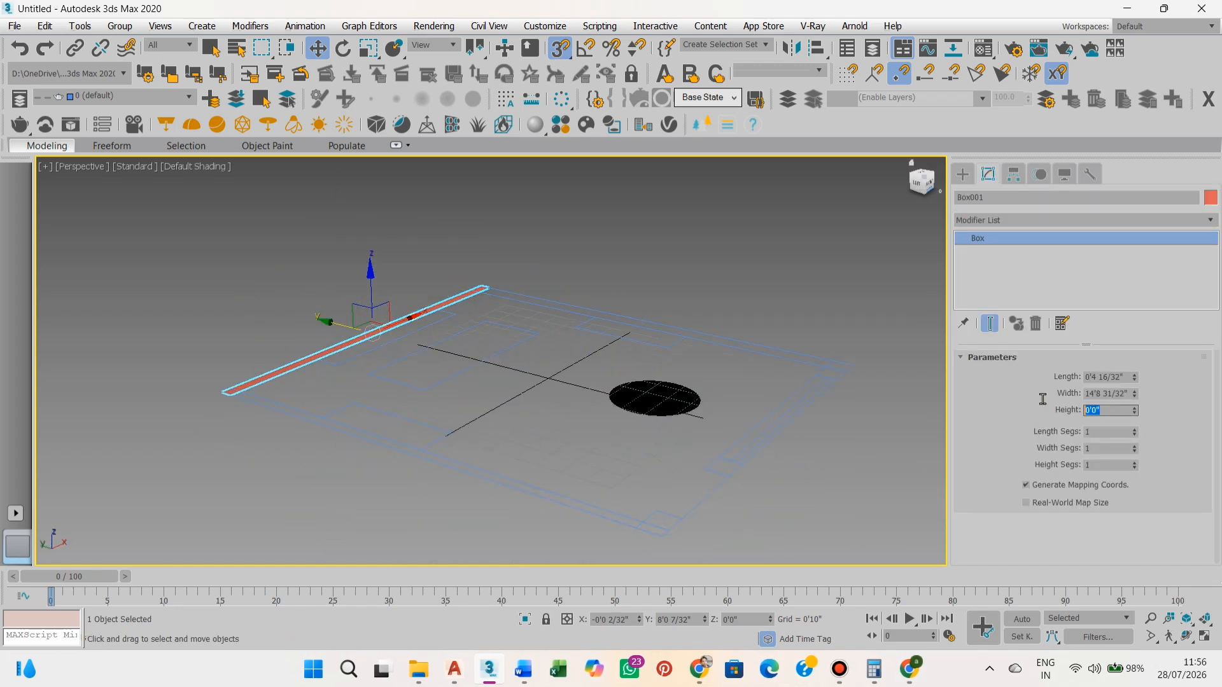
{"action": "key", "text": "Return"}
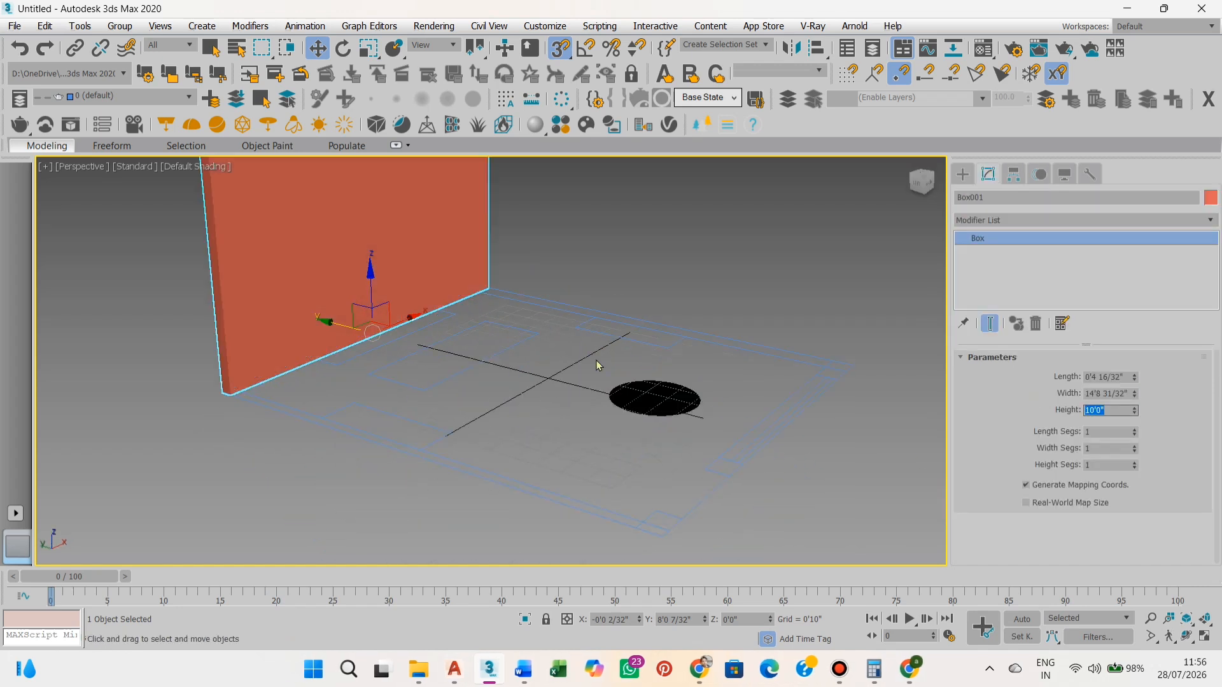
Copy the finished wall across the room to the plan's opposite, lower side
{"action": "scroll", "coordinate": [597, 361], "scroll_direction": "down", "scroll_amount": 3}
{"action": "middle_click_drag", "start_coordinate": [597, 361], "coordinate": [553, 379], "text": "alt"}
{"action": "middle_click_drag", "start_coordinate": [692, 360], "coordinate": [730, 360], "text": "alt"}
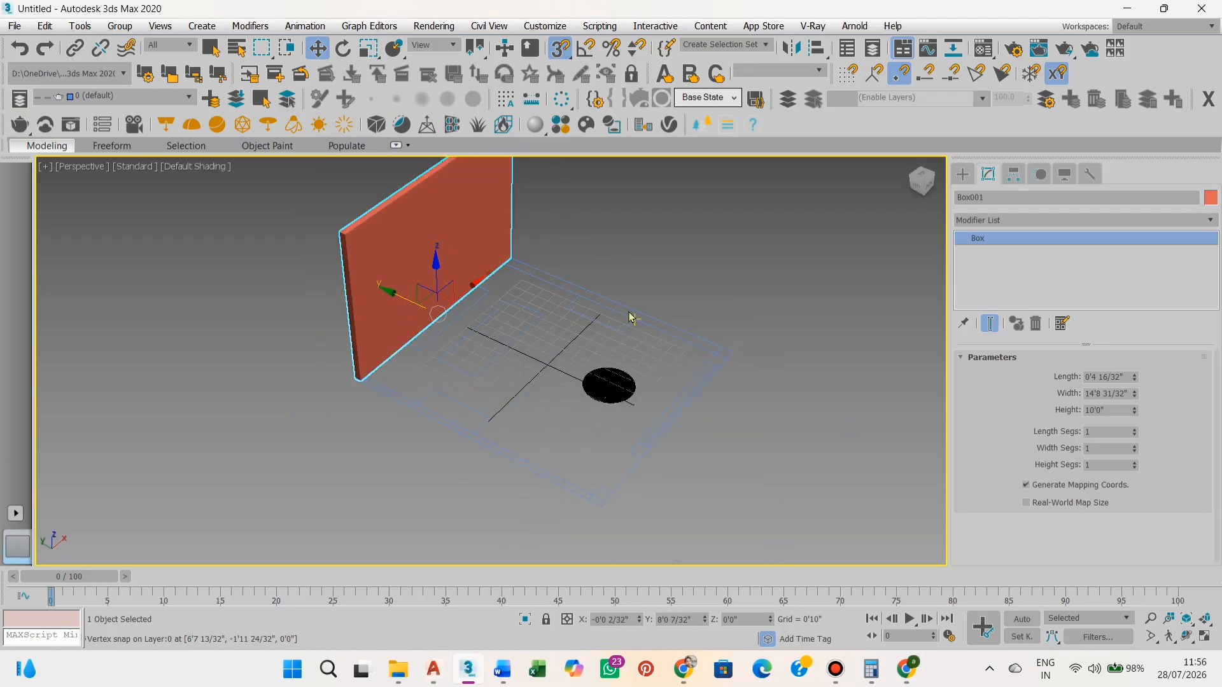
{"action": "left_click_drag", "start_coordinate": [432, 311], "coordinate": [697, 465], "text": "shift"}
{"action": "key", "text": "Return"}
Set the copied wall's length to 9" and snap its corner onto the plan's lower wall corner
{"action": "scroll", "coordinate": [755, 430], "scroll_direction": "up", "scroll_amount": 6}
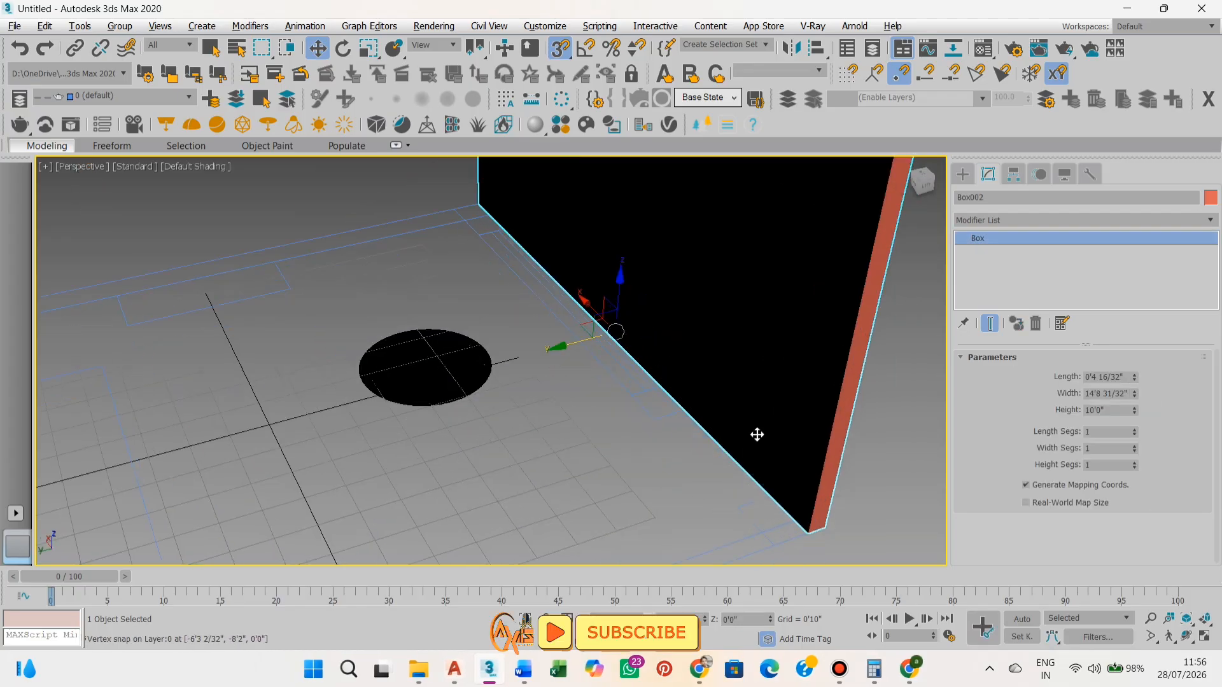
{"action": "scroll", "coordinate": [777, 509], "scroll_direction": "up", "scroll_amount": 3}
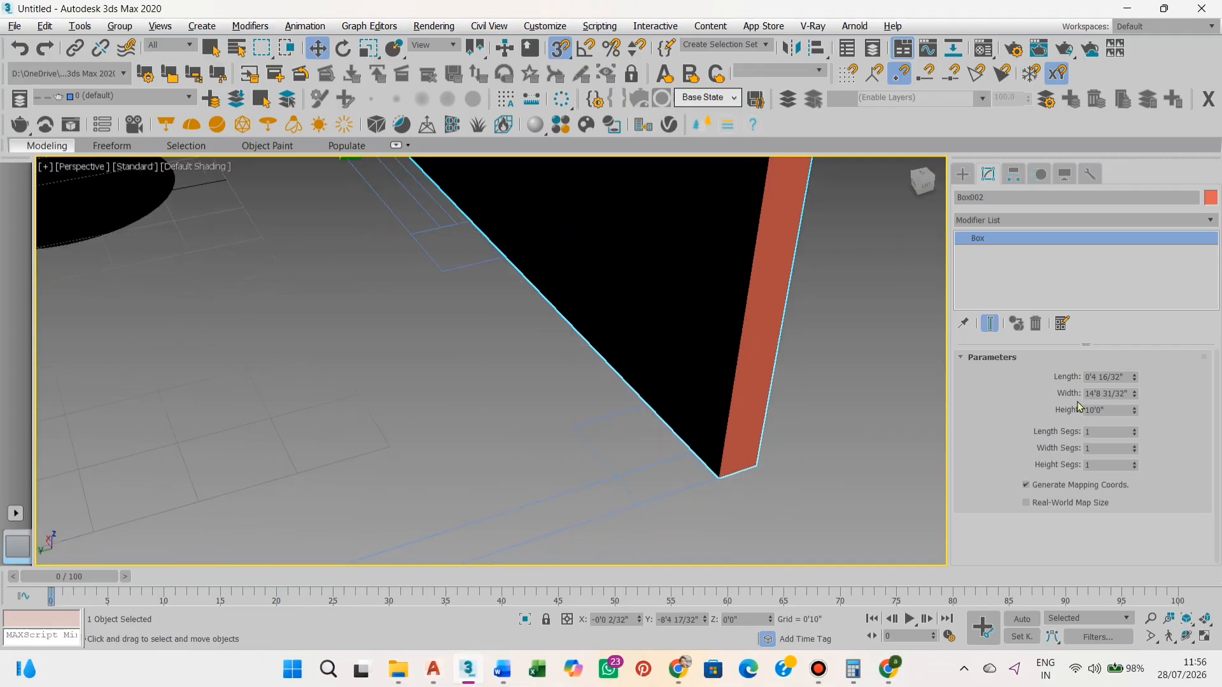
{"action": "type", "text": "9"}
{"action": "key", "text": "Return"}
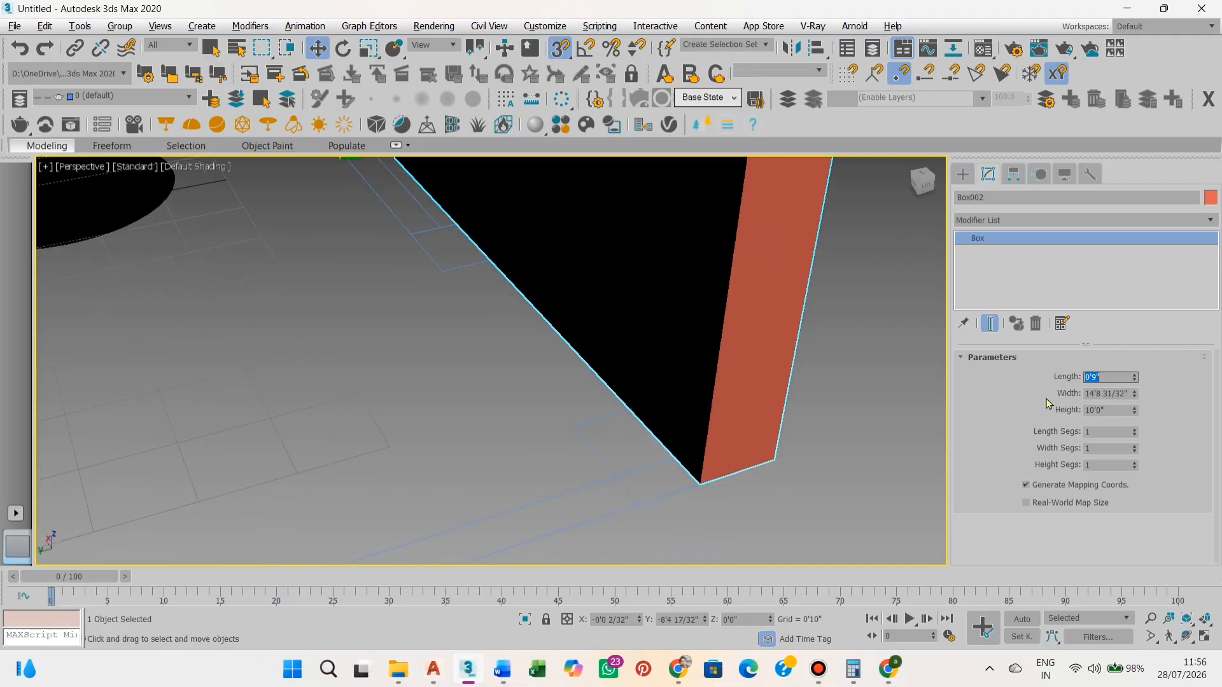
{"action": "scroll", "coordinate": [665, 420], "scroll_direction": "down", "scroll_amount": 1}
{"action": "scroll", "coordinate": [693, 452], "scroll_direction": "down", "scroll_amount": 8}
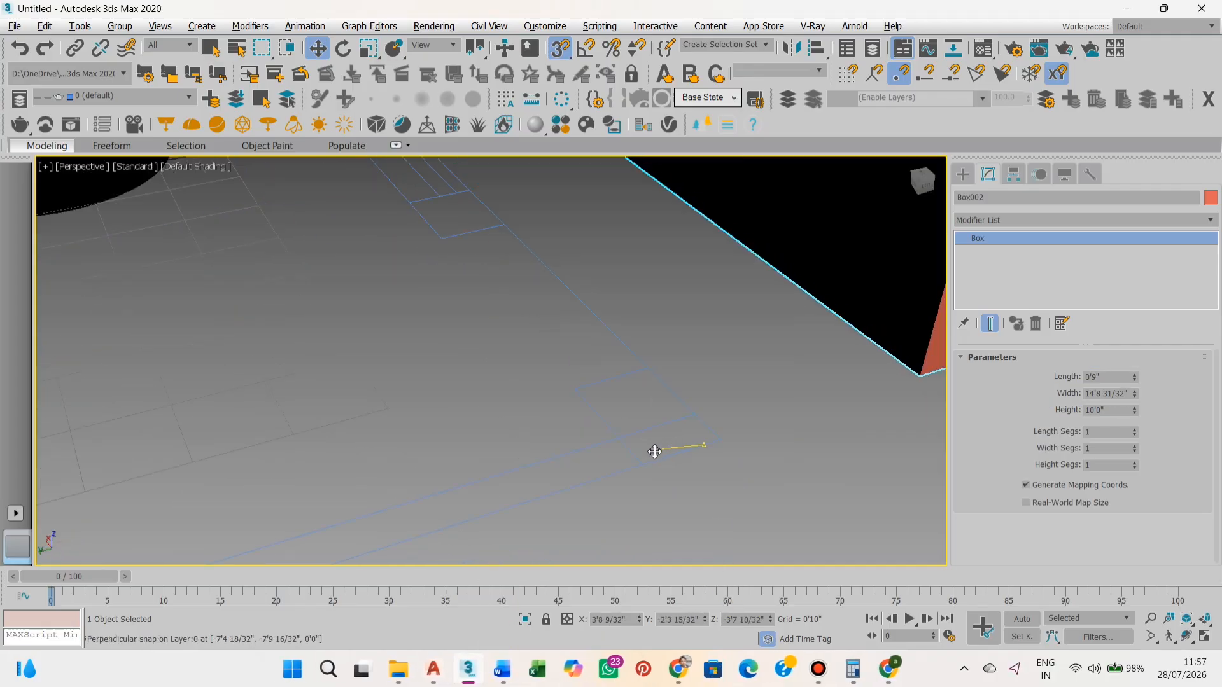
{"action": "middle_click_drag", "start_coordinate": [578, 470], "coordinate": [696, 331], "text": "alt"}
Draw a snapped box wall between the two walls on the plan's right side, about 15'7.5" long, 9" wide and 10'0" high
{"action": "left_click", "coordinate": [962, 175]}
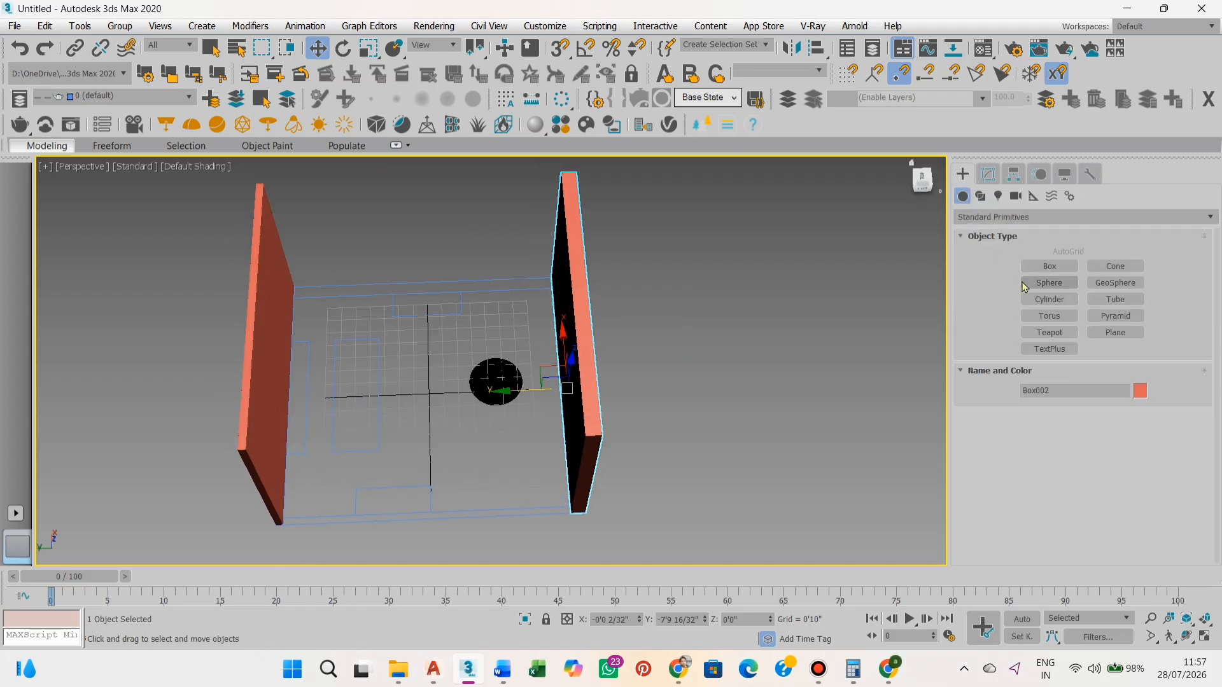
{"action": "left_click", "coordinate": [1048, 267]}
{"action": "middle_click_drag", "start_coordinate": [538, 270], "coordinate": [570, 330]}
{"action": "scroll", "coordinate": [570, 332], "scroll_direction": "up", "scroll_amount": 5}
{"action": "key", "text": "s"}
{"action": "left_click_drag", "start_coordinate": [675, 291], "coordinate": [78, 344]}
{"action": "scroll", "coordinate": [78, 344], "scroll_direction": "down", "scroll_amount": 5}
{"action": "middle_click_drag", "start_coordinate": [126, 336], "coordinate": [210, 356]}
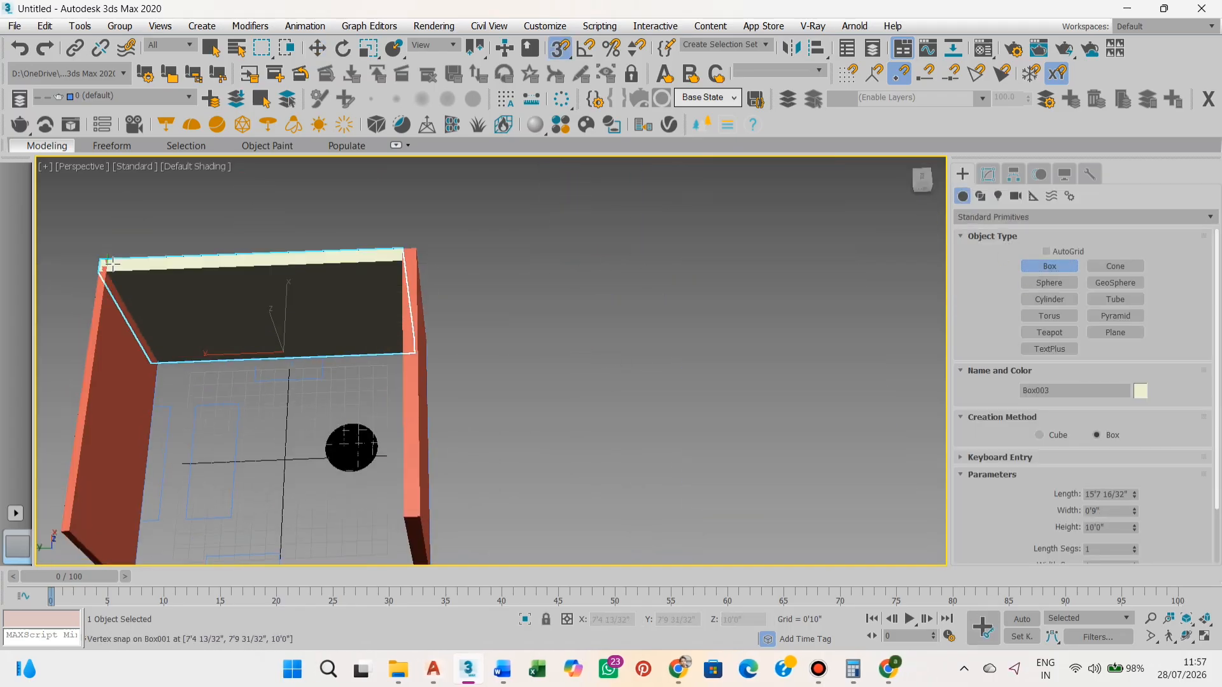
{"action": "left_click", "coordinate": [104, 260]}
{"action": "key", "text": "w"}
{"action": "middle_click_drag", "start_coordinate": [280, 395], "coordinate": [694, 342], "text": "alt"}
Switch to AutoCAD and measure the right wall between its upper and lower wall corners with an aligned dimension
{"action": "left_click", "coordinate": [996, 176]}
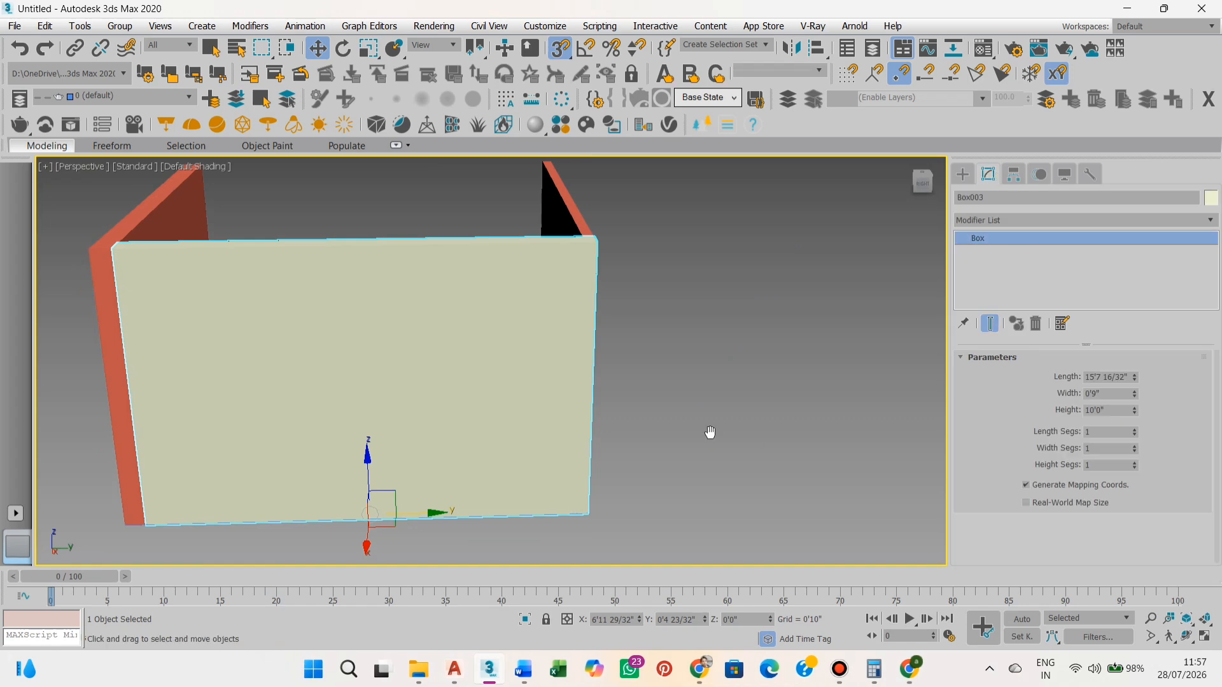
{"action": "middle_click_drag", "start_coordinate": [708, 431], "coordinate": [724, 425]}
{"action": "key", "text": "alt+Tab"}
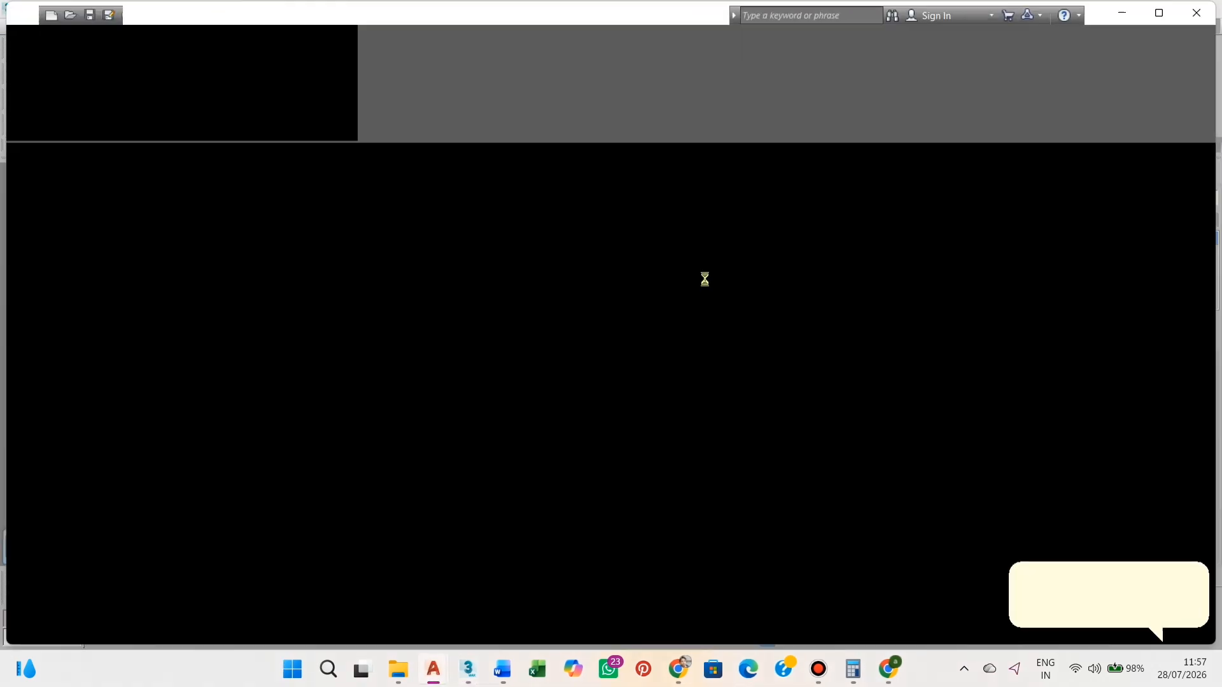
{"action": "middle_click_drag", "start_coordinate": [645, 310], "coordinate": [622, 269]}
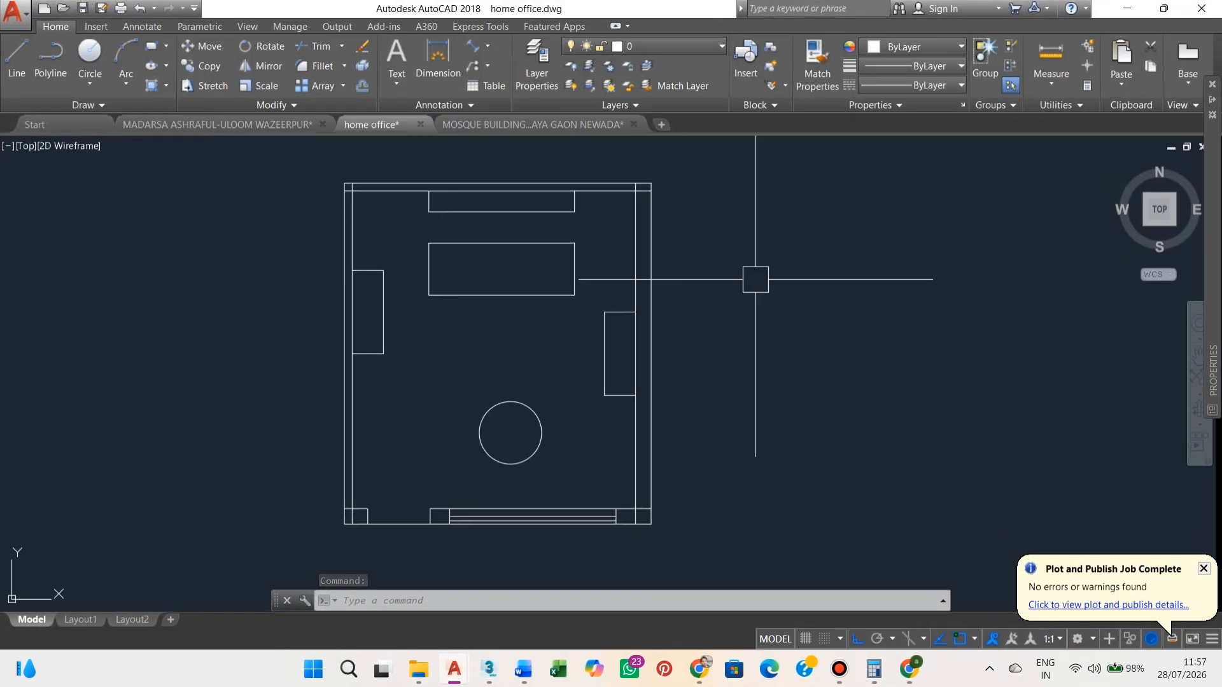
{"action": "key", "text": "Escape"}
{"action": "type", "text": "dal"}
{"action": "scroll", "coordinate": [767, 274], "scroll_direction": "up", "scroll_amount": 4}
{"action": "scroll", "coordinate": [763, 256], "scroll_direction": "down", "scroll_amount": 2}
{"action": "left_click", "coordinate": [546, 166]}
{"action": "scroll", "coordinate": [739, 318], "scroll_direction": "down", "scroll_amount": 4}
{"action": "scroll", "coordinate": [719, 439], "scroll_direction": "up", "scroll_amount": 4}
{"action": "scroll", "coordinate": [747, 482], "scroll_direction": "down", "scroll_amount": 2}
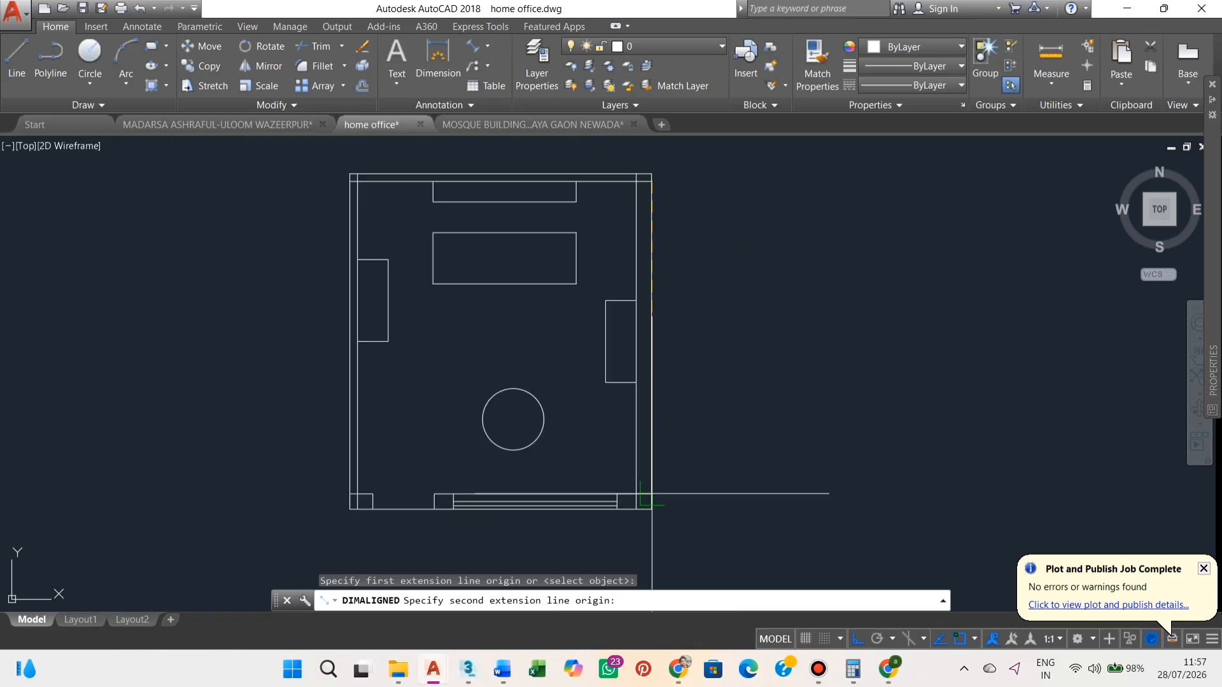
{"action": "left_click", "coordinate": [645, 500]}
{"action": "scroll", "coordinate": [645, 499], "scroll_direction": "up", "scroll_amount": 1}
Switch back to 3ds Max and set the right side wall's length to 15'3"
{"action": "key", "text": "alt+Tab"}
{"action": "middle_click_drag", "start_coordinate": [720, 426], "coordinate": [669, 416], "text": "alt"}
{"action": "left_click", "coordinate": [575, 412]}
{"action": "scroll", "coordinate": [670, 416], "scroll_direction": "up", "scroll_amount": 3}
{"action": "type", "text": "1"}
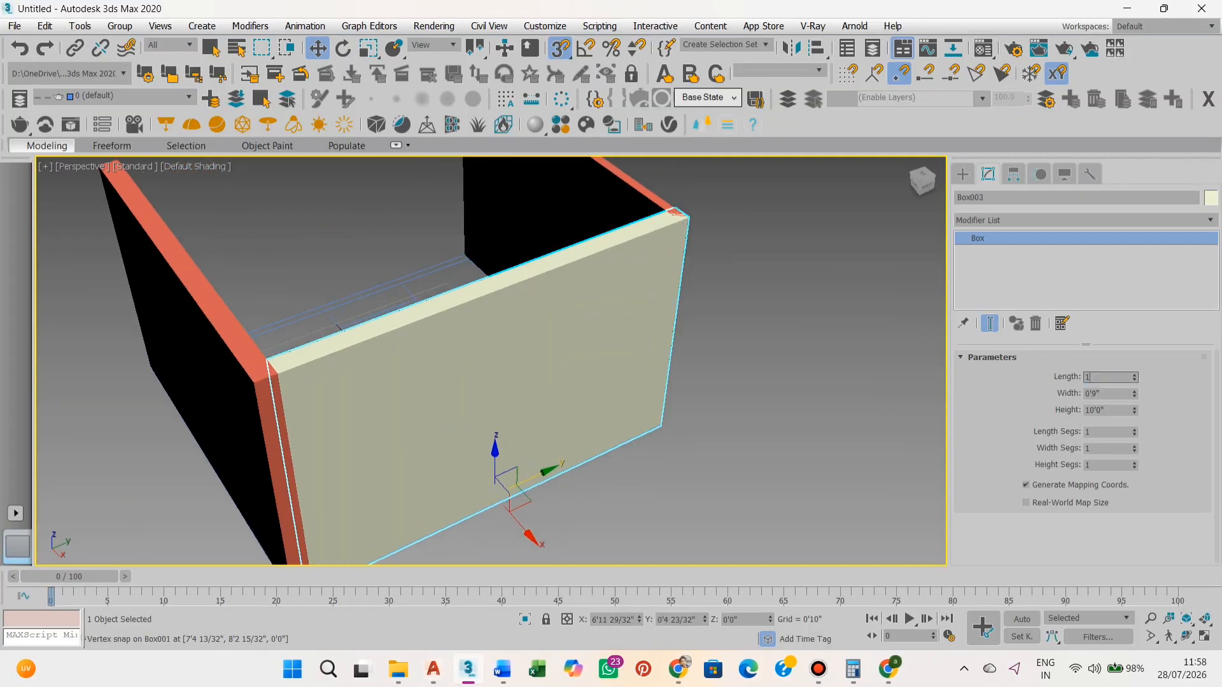
{"action": "type", "text": "5'3"}
{"action": "key", "text": "Return"}
Move the right side wall along Y so it fits exactly between the two end walls
{"action": "scroll", "coordinate": [403, 507], "scroll_direction": "up", "scroll_amount": 4}
{"action": "middle_click_drag", "start_coordinate": [474, 398], "coordinate": [438, 563], "text": "alt"}
{"action": "left_click_drag", "start_coordinate": [368, 391], "coordinate": [342, 391]}
{"action": "scroll", "coordinate": [342, 390], "scroll_direction": "down", "scroll_amount": 6}
{"action": "mouse_move", "coordinate": [343, 407]}
{"action": "middle_mouse_down", "text": "alt"}
{"action": "mouse_move", "coordinate": [441, 475]}
{"action": "mouse_move", "coordinate": [513, 395]}
{"action": "middle_mouse_up", "text": "alt"}
Copy the right side wall to the plan's left side and set the copy's width to 4.5"
{"action": "key", "text": "s"}
{"action": "left_click_drag", "start_coordinate": [600, 379], "coordinate": [343, 479], "text": "shift"}
{"action": "left_click", "coordinate": [602, 406]}
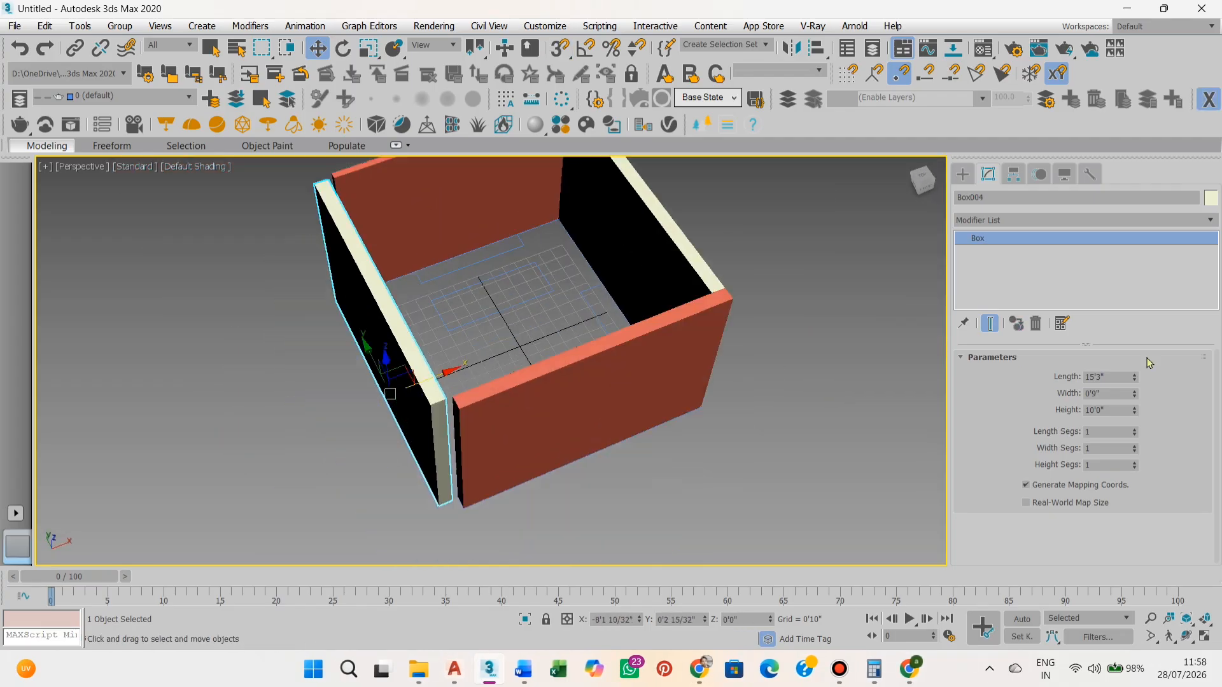
{"action": "type", "text": "4.5"}
{"action": "key", "text": "Return"}
Snap the left wall's bottom corner onto the plan so it closes the gap between the two end walls
{"action": "middle_click_drag", "start_coordinate": [407, 503], "coordinate": [487, 474], "text": "alt"}
{"action": "scroll", "coordinate": [490, 474], "scroll_direction": "up", "scroll_amount": 5}
{"action": "key", "text": "s"}
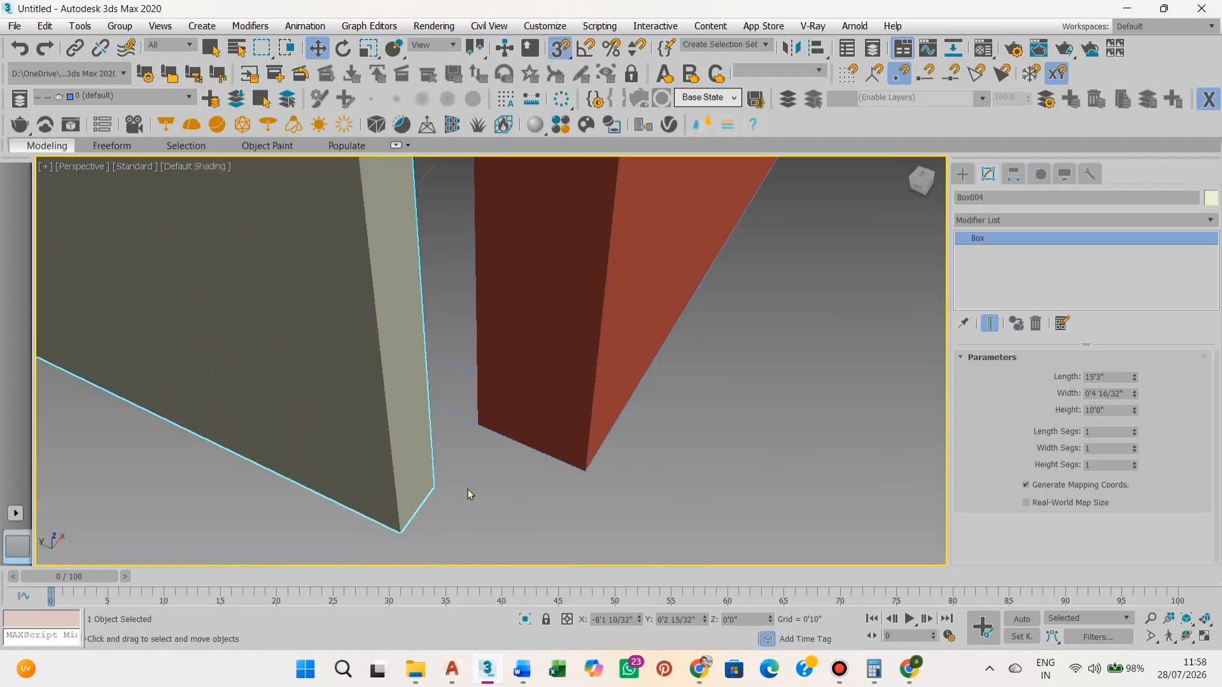
{"action": "scroll", "coordinate": [468, 509], "scroll_direction": "up", "scroll_amount": 3}
{"action": "left_click_drag", "start_coordinate": [312, 504], "coordinate": [502, 265]}
{"action": "scroll", "coordinate": [532, 439], "scroll_direction": "down", "scroll_amount": 8}
{"action": "key", "text": "s"}
{"action": "left_click", "coordinate": [674, 369]}
Draw a floor box between the inner wall corners, about 15'3" by 13'7.5", and set its height to 1"
{"action": "middle_click_drag", "start_coordinate": [674, 369], "coordinate": [725, 449], "text": "alt"}
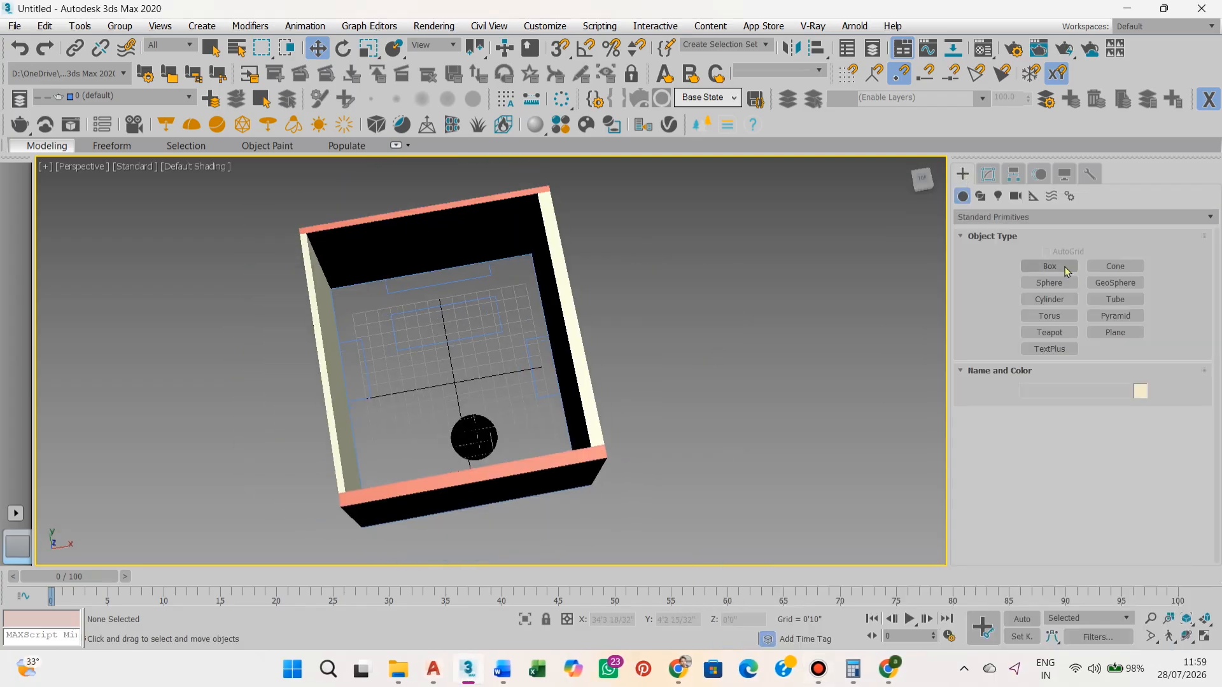
{"action": "left_click_drag", "start_coordinate": [533, 232], "coordinate": [367, 497]}
{"action": "key", "text": "w"}
{"action": "middle_click_drag", "start_coordinate": [433, 471], "coordinate": [477, 388], "text": "alt"}
{"action": "left_click", "coordinate": [987, 173]}
{"action": "double_click", "coordinate": [1100, 411]}
{"action": "type", "text": "1"}
{"action": "key", "text": "Return"}
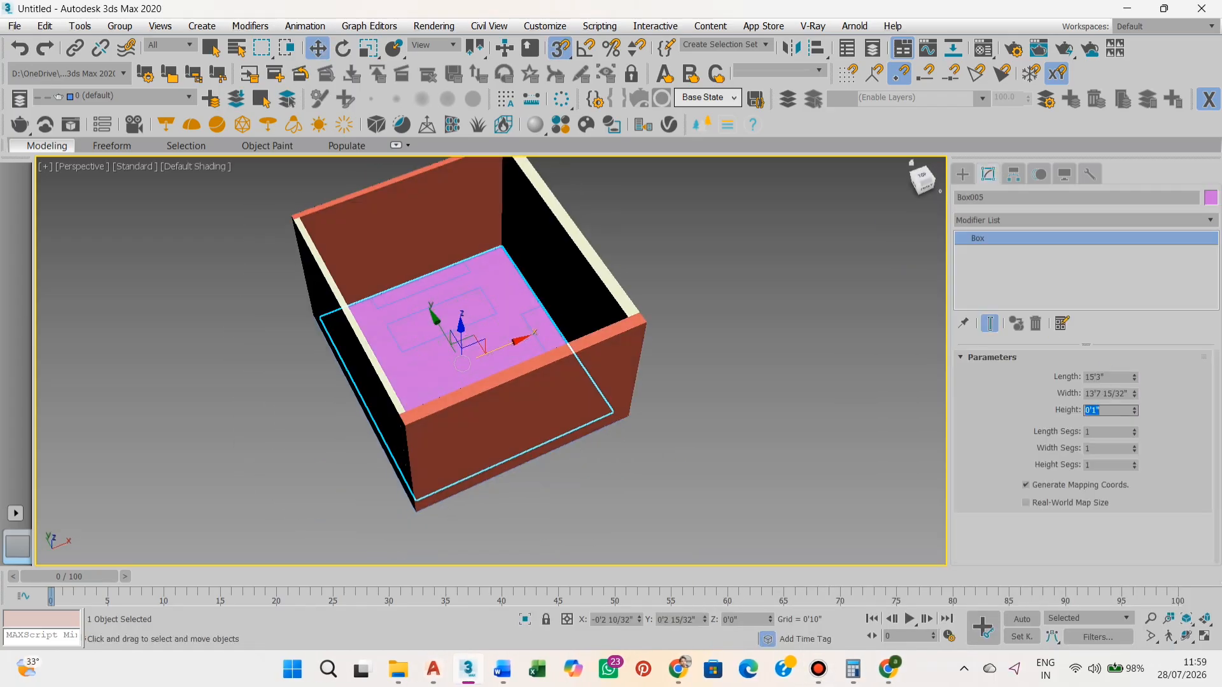
{"action": "mouse_move", "coordinate": [485, 433]}
{"action": "middle_mouse_down", "text": "alt"}
{"action": "mouse_move", "coordinate": [518, 318]}
{"action": "mouse_move", "coordinate": [502, 395]}
{"action": "middle_mouse_up", "text": "alt"}
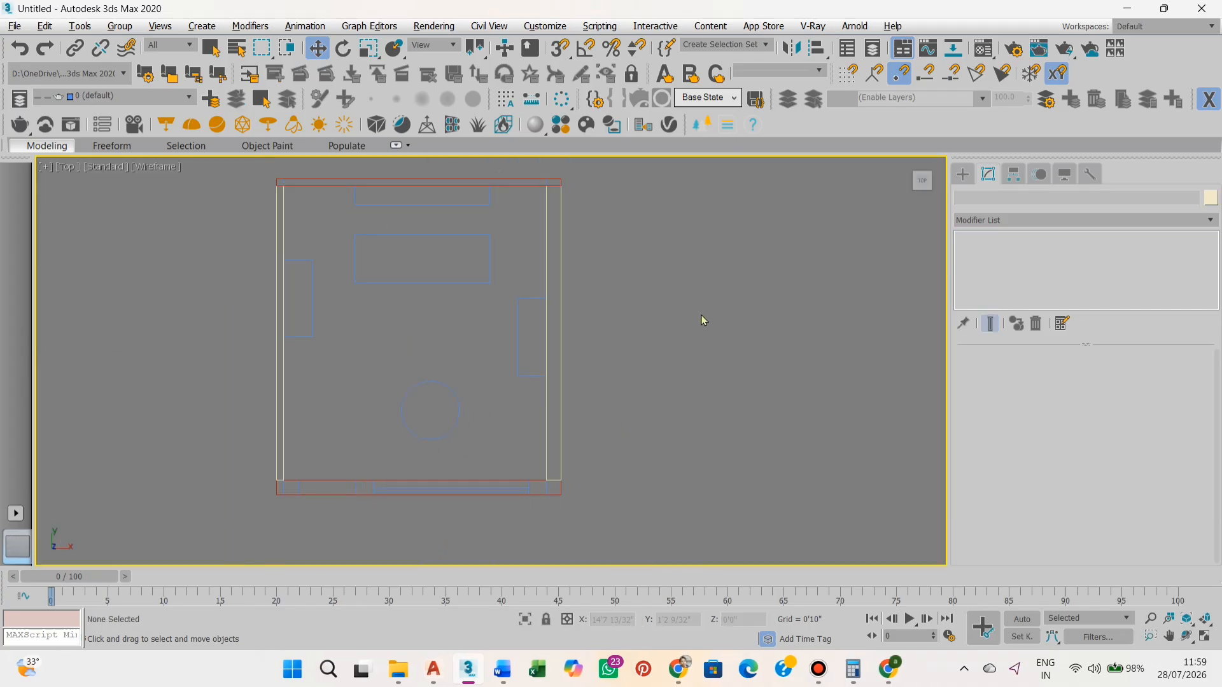
Draw a box about 8' by 1'1.5" over the plan's window opening in the front wall and set its height to 6'
{"action": "scroll", "coordinate": [650, 422], "scroll_direction": "up", "scroll_amount": 4}
{"action": "key", "text": "s"}
{"action": "mouse_move", "coordinate": [781, 442]}
{"action": "left_mouse_down"}
{"action": "mouse_move", "coordinate": [195, 348]}
{"action": "mouse_move", "coordinate": [161, 383]}
{"action": "left_mouse_up"}
{"action": "left_click", "coordinate": [158, 376]}
{"action": "key", "text": "w"}
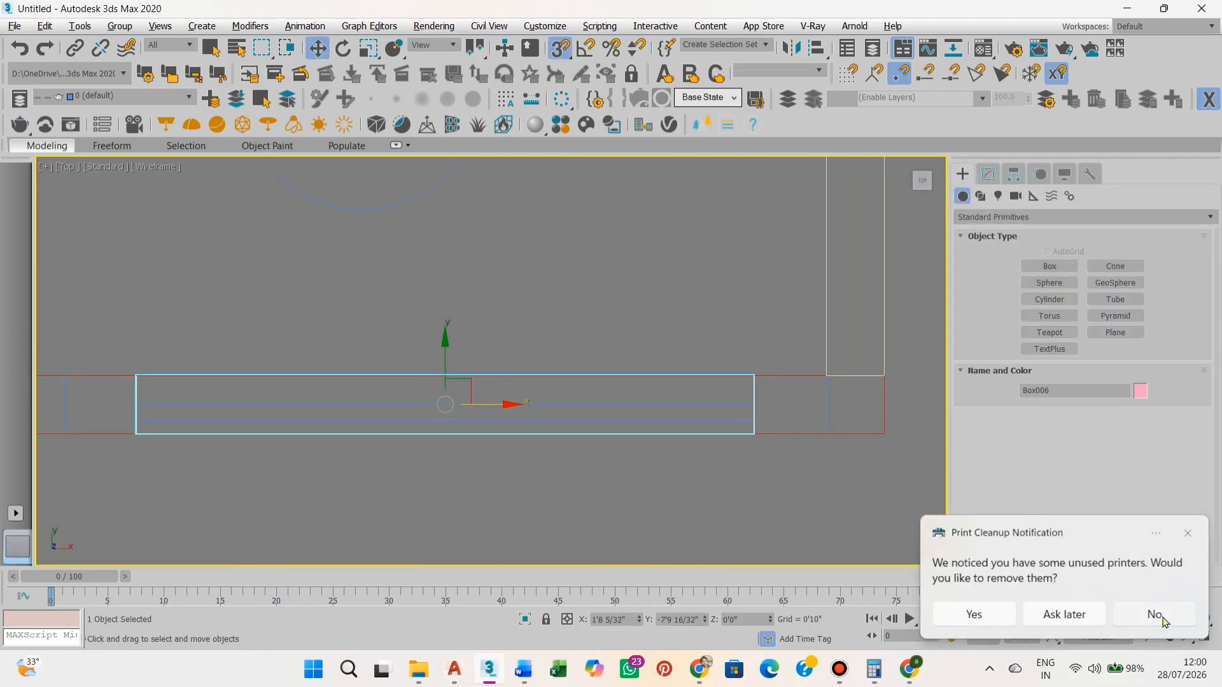
{"action": "left_click", "coordinate": [1154, 614]}
{"action": "key", "text": "p"}
{"action": "left_click", "coordinate": [988, 173]}
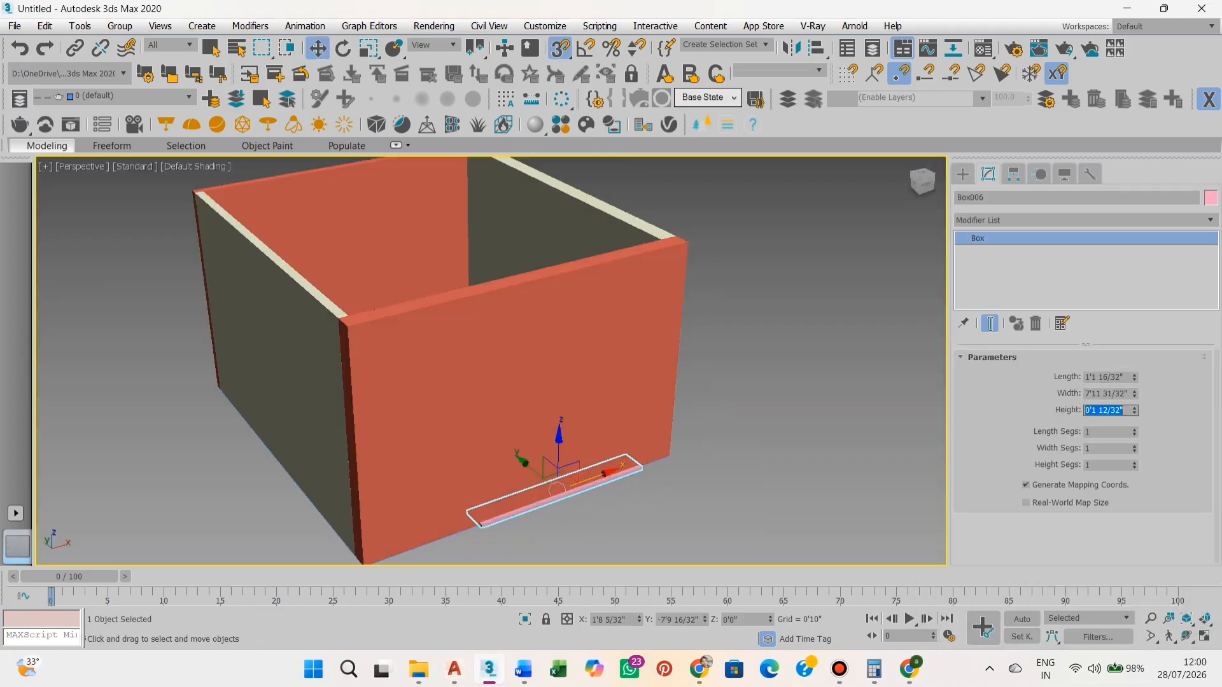
{"action": "type", "text": "6'"}
{"action": "key", "text": "Return"}
Raise the window box to a Z position of 1'6"
{"action": "double_click", "coordinate": [739, 619]}
{"action": "type", "text": "2'"}
{"action": "key", "text": "Return"}
{"action": "middle_click_drag", "start_coordinate": [745, 490], "coordinate": [684, 458], "text": "alt"}
{"action": "double_click", "coordinate": [739, 619]}
{"action": "type", "text": "1'6\""}
{"action": "key", "text": "Return"}
Copy the window box along X toward the plan's door opening and set the copy's width to 3'
{"action": "left_click_drag", "start_coordinate": [635, 468], "coordinate": [529, 483], "text": "shift"}
{"action": "left_click", "coordinate": [636, 447]}
{"action": "left_click_drag", "start_coordinate": [1126, 392], "coordinate": [1073, 373]}
{"action": "type", "text": "3'"}
{"action": "key", "text": "Return"}
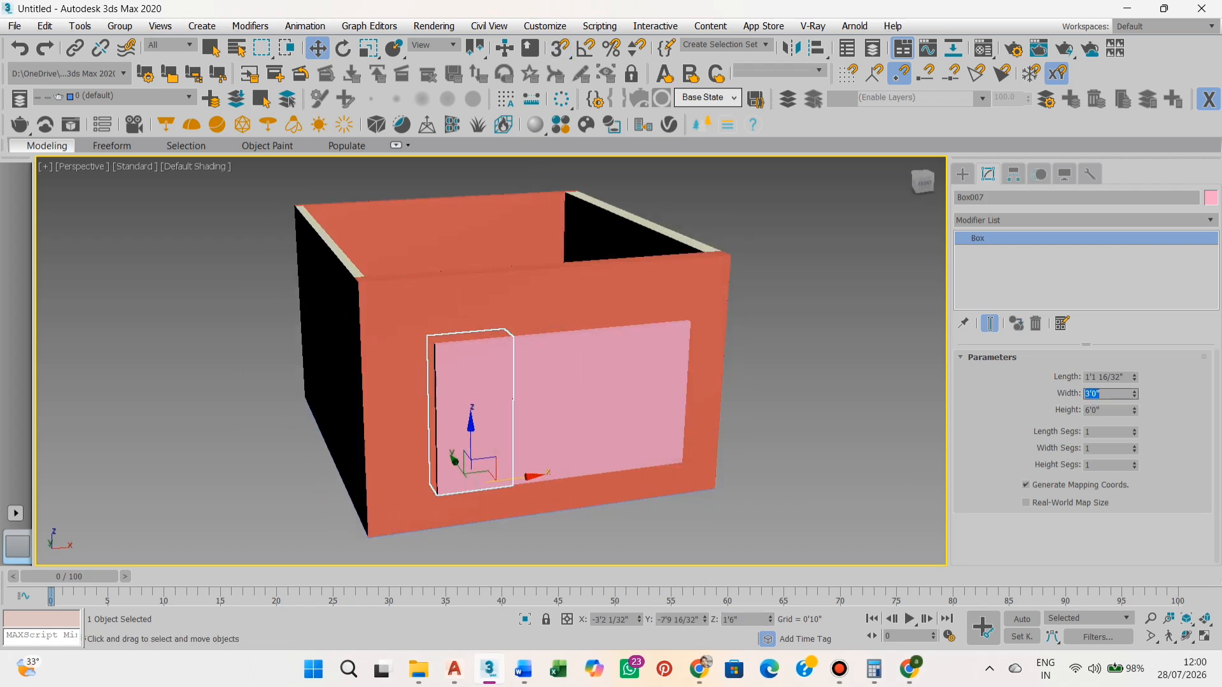
{"action": "key", "text": "Return"}
Align the 3' wide door box with the plan's door opening at floor level and adjust its height
{"action": "key", "text": "t"}
{"action": "scroll", "coordinate": [414, 318], "scroll_direction": "up", "scroll_amount": 5}
{"action": "left_click_drag", "start_coordinate": [742, 418], "coordinate": [499, 422]}
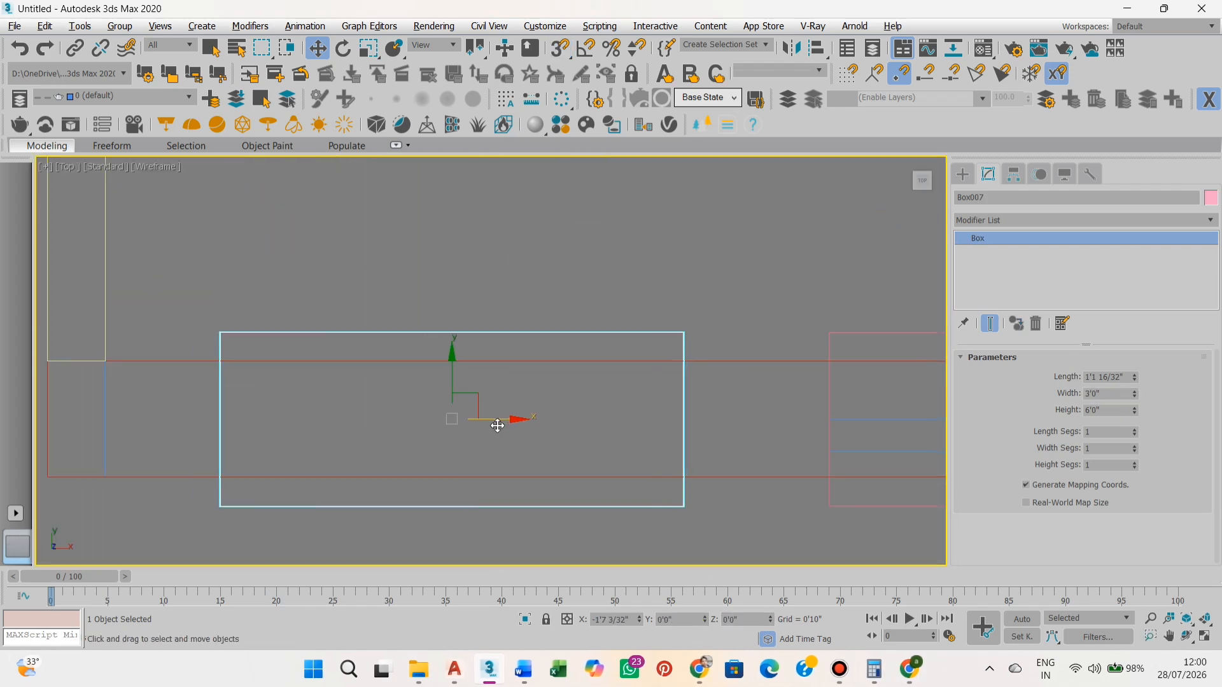
{"action": "key", "text": "p"}
{"action": "middle_click_drag", "start_coordinate": [649, 487], "coordinate": [656, 434], "text": "alt"}
{"action": "left_click_drag", "start_coordinate": [1123, 410], "coordinate": [1045, 424]}
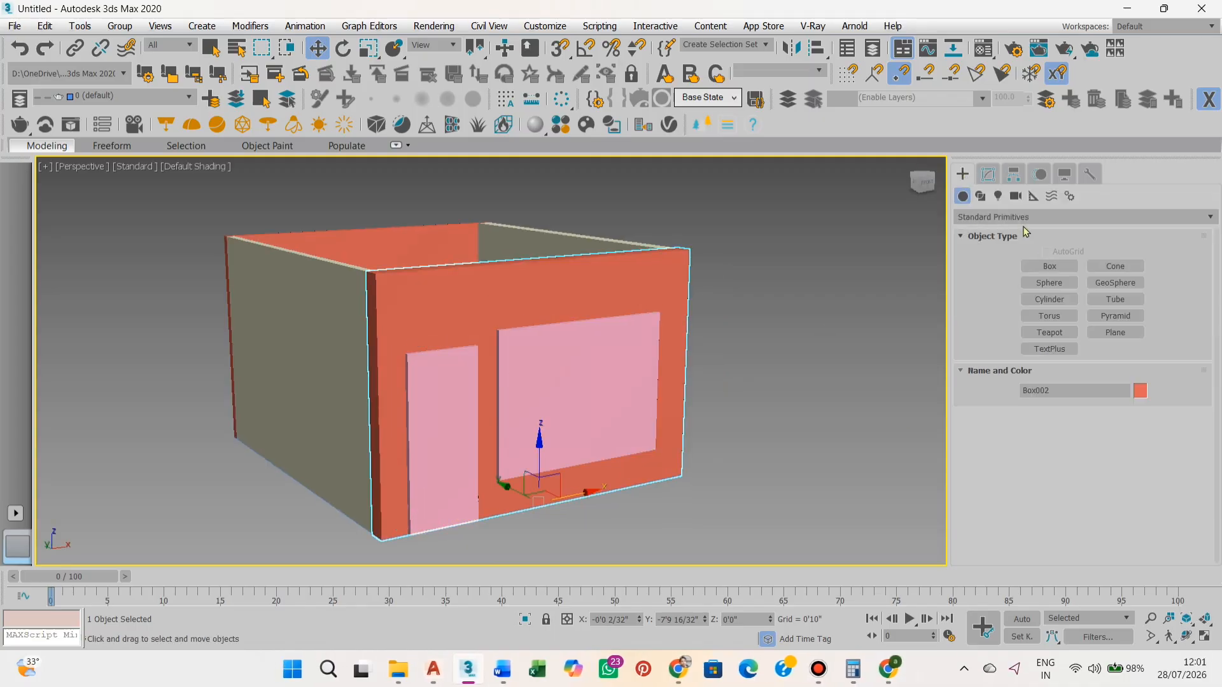
Subtract the door and window boxes from the front wall with ProBoolean to cut both openings
{"action": "left_click", "coordinate": [1115, 332]}
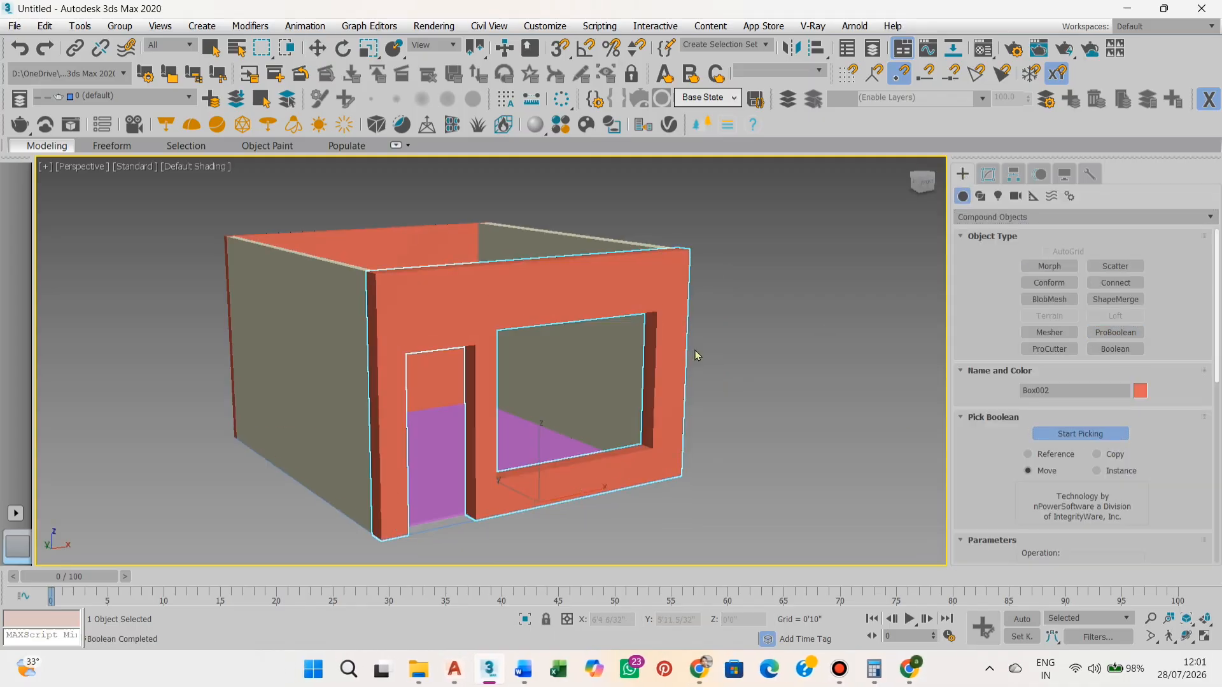
{"action": "key", "text": "w"}
{"action": "middle_click_drag", "start_coordinate": [642, 445], "coordinate": [650, 471], "text": "alt"}
{"action": "left_click", "coordinate": [793, 323]}
{"action": "middle_click_drag", "start_coordinate": [799, 320], "coordinate": [786, 423], "text": "alt"}
{"action": "middle_click_drag", "start_coordinate": [723, 355], "coordinate": [725, 352]}
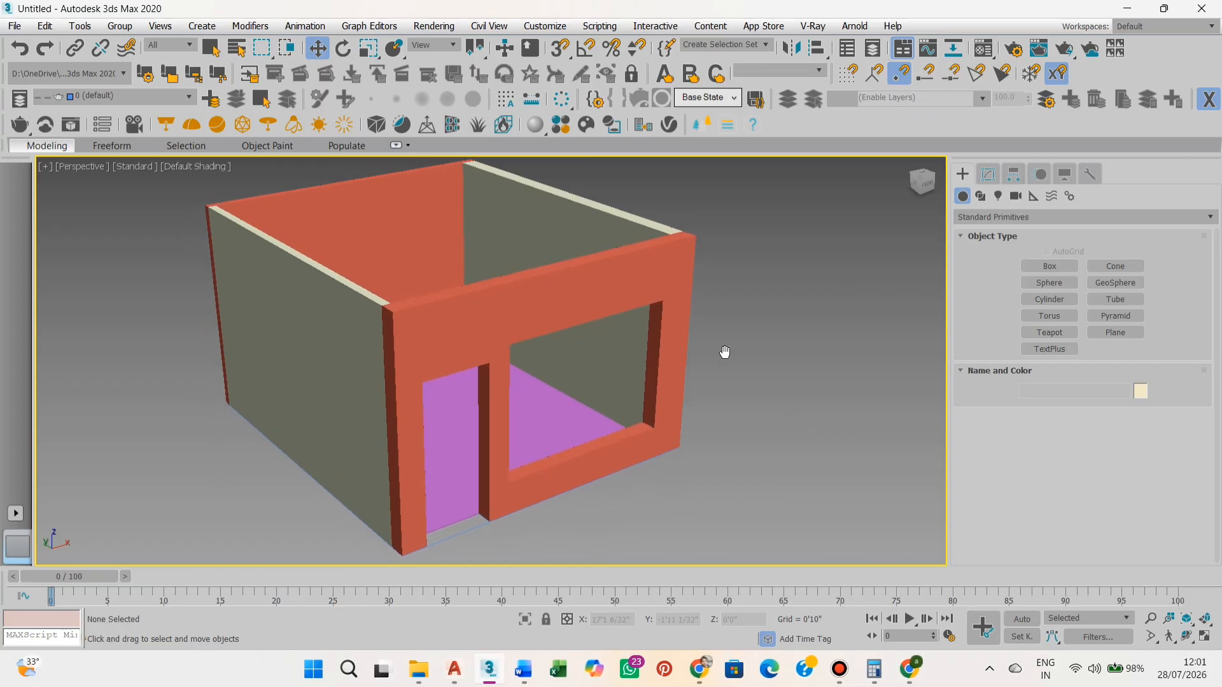
Create a Fixed window snapped to the corners of the front wall's window opening, filling its full width and height
{"action": "scroll", "coordinate": [724, 353], "scroll_direction": "up", "scroll_amount": 5}
{"action": "left_click", "coordinate": [1082, 217]}
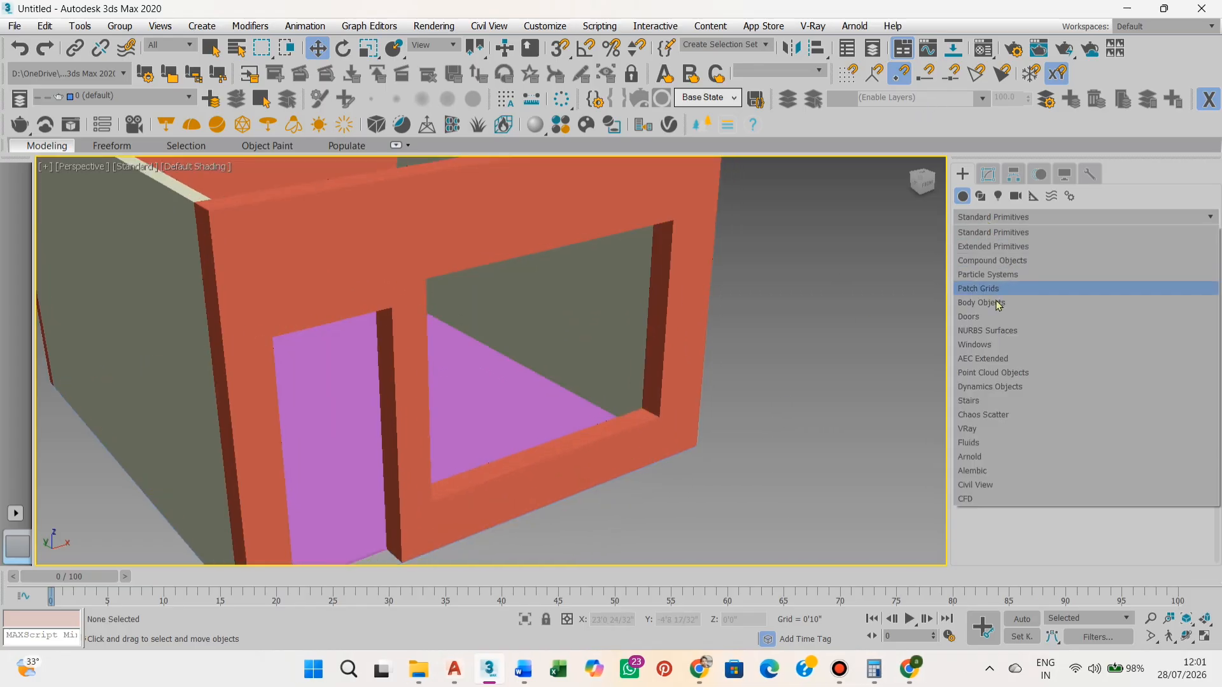
{"action": "left_click", "coordinate": [989, 346]}
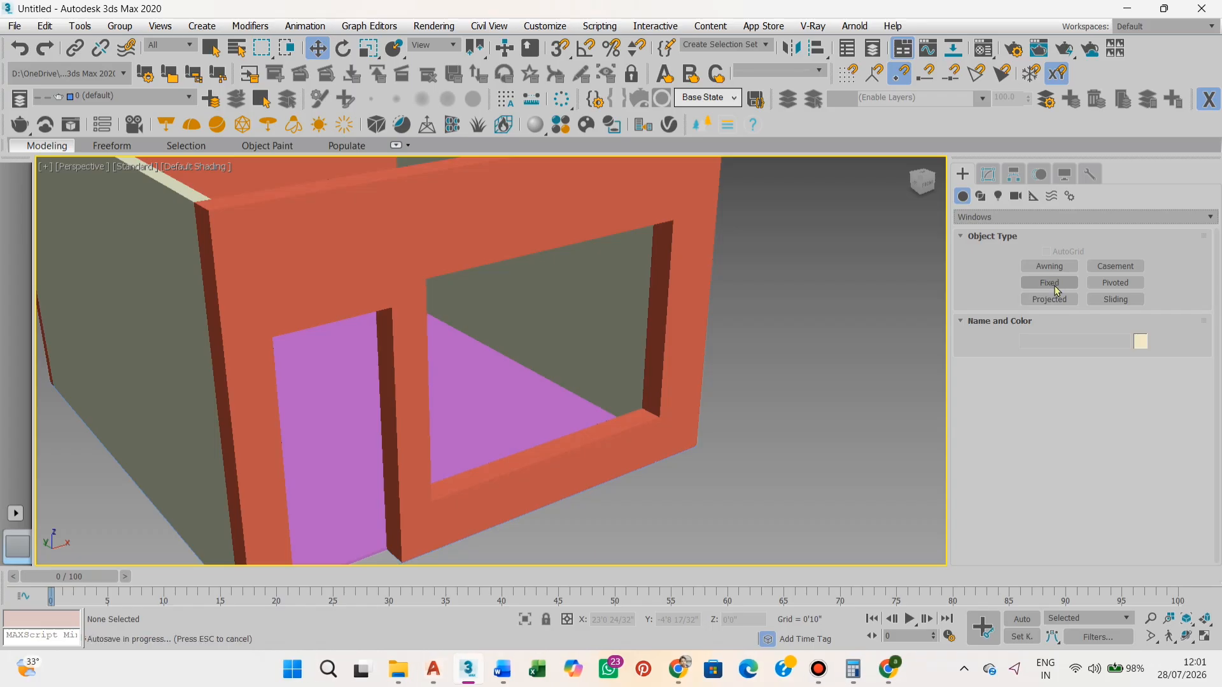
{"action": "left_click", "coordinate": [1049, 283]}
{"action": "scroll", "coordinate": [705, 433], "scroll_direction": "up", "scroll_amount": 4}
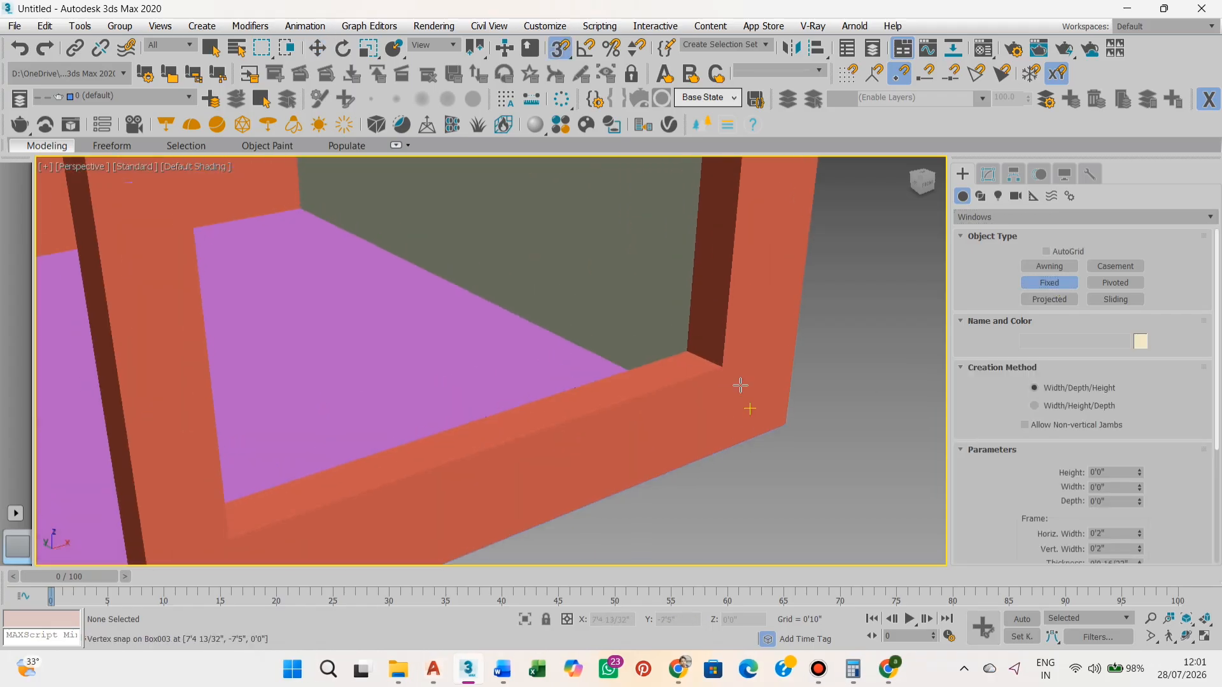
{"action": "left_click_drag", "start_coordinate": [723, 374], "coordinate": [231, 521]}
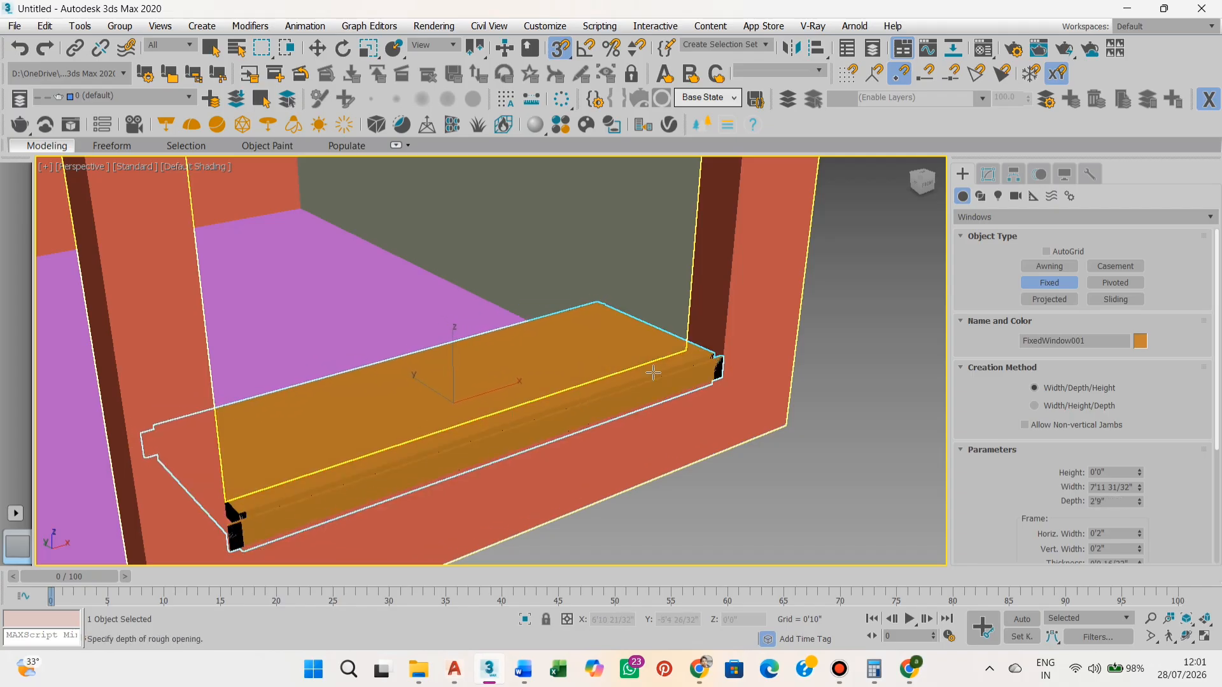
{"action": "left_click", "coordinate": [695, 359]}
{"action": "scroll", "coordinate": [662, 426], "scroll_direction": "down", "scroll_amount": 4}
{"action": "left_click", "coordinate": [671, 321]}
{"action": "right_click", "coordinate": [671, 321]}
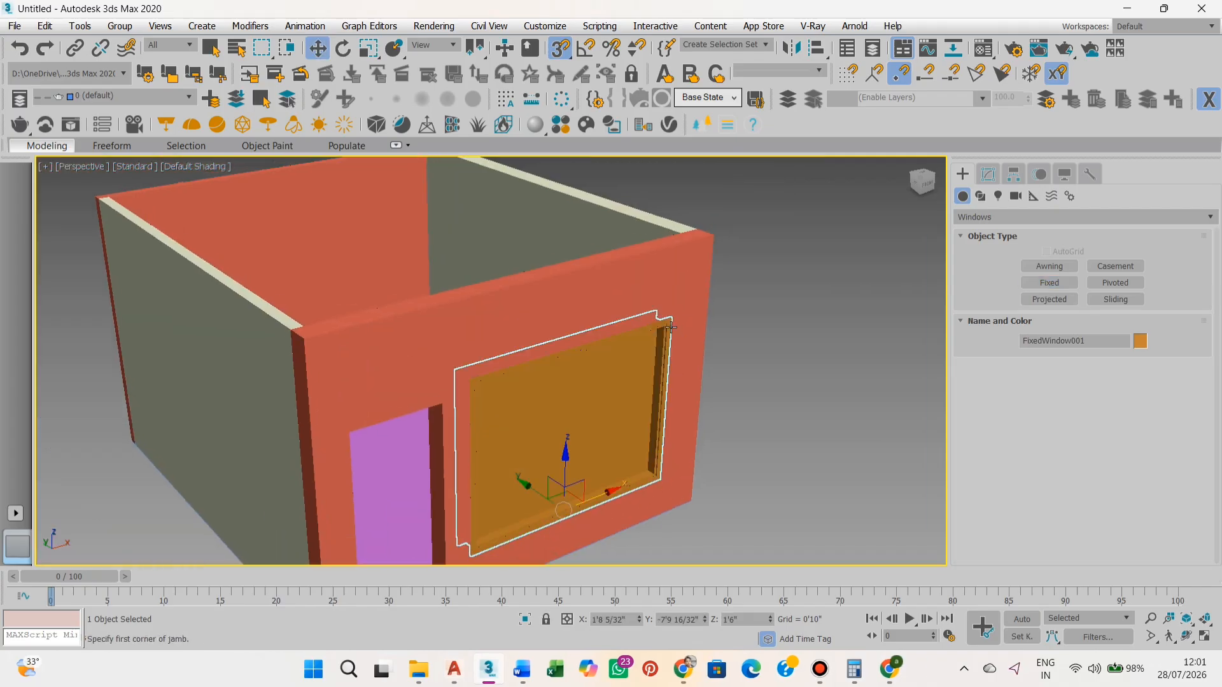
{"action": "middle_click_drag", "start_coordinate": [633, 474], "coordinate": [606, 428], "text": "alt"}
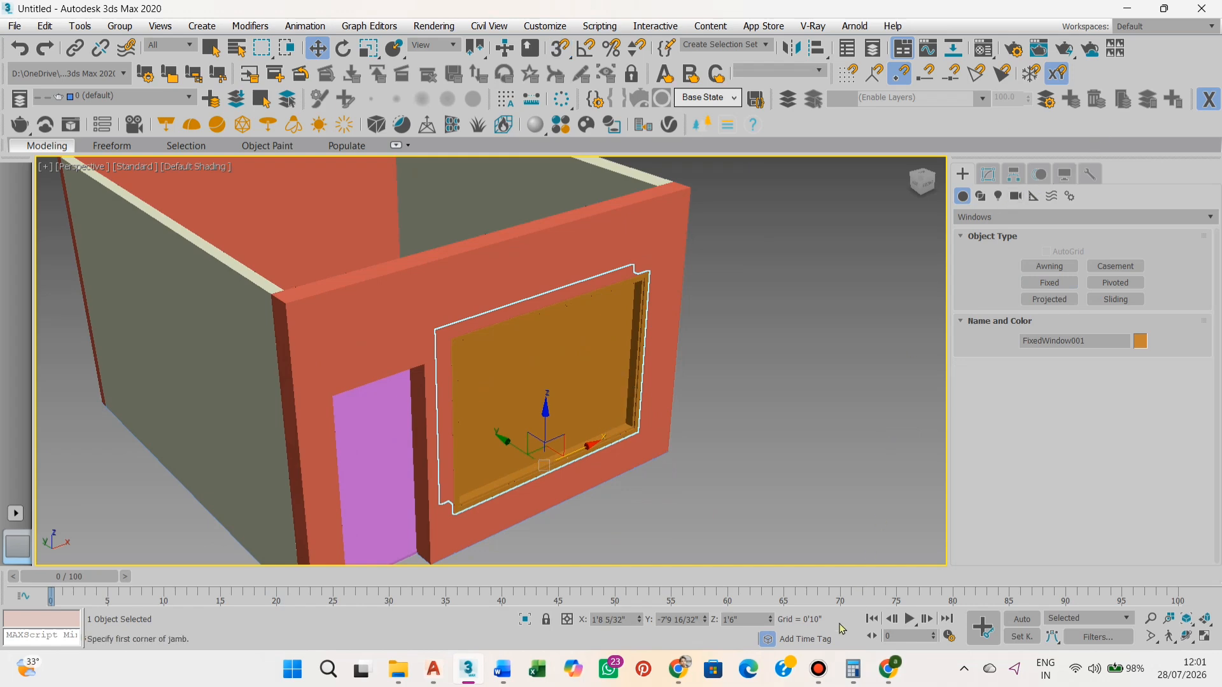
{"action": "left_click", "coordinate": [820, 668]}
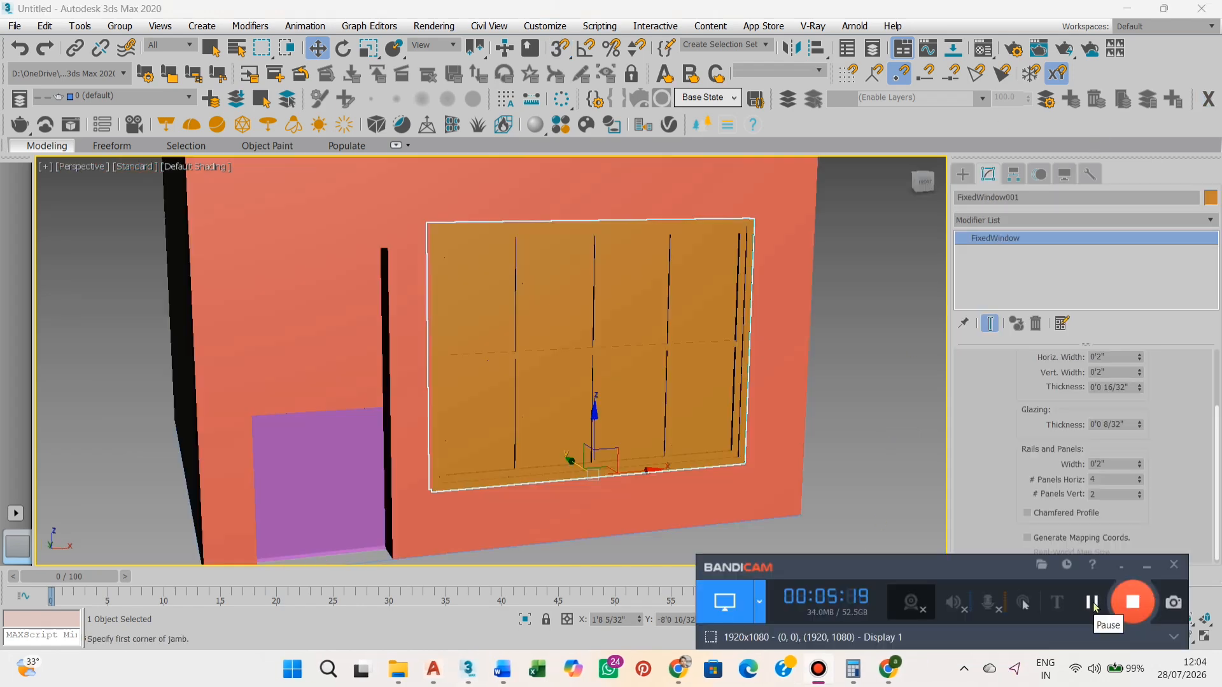
Convert the fixed window to an Editable Poly
{"action": "left_click", "coordinate": [537, 395]}
{"action": "right_click", "coordinate": [579, 360]}
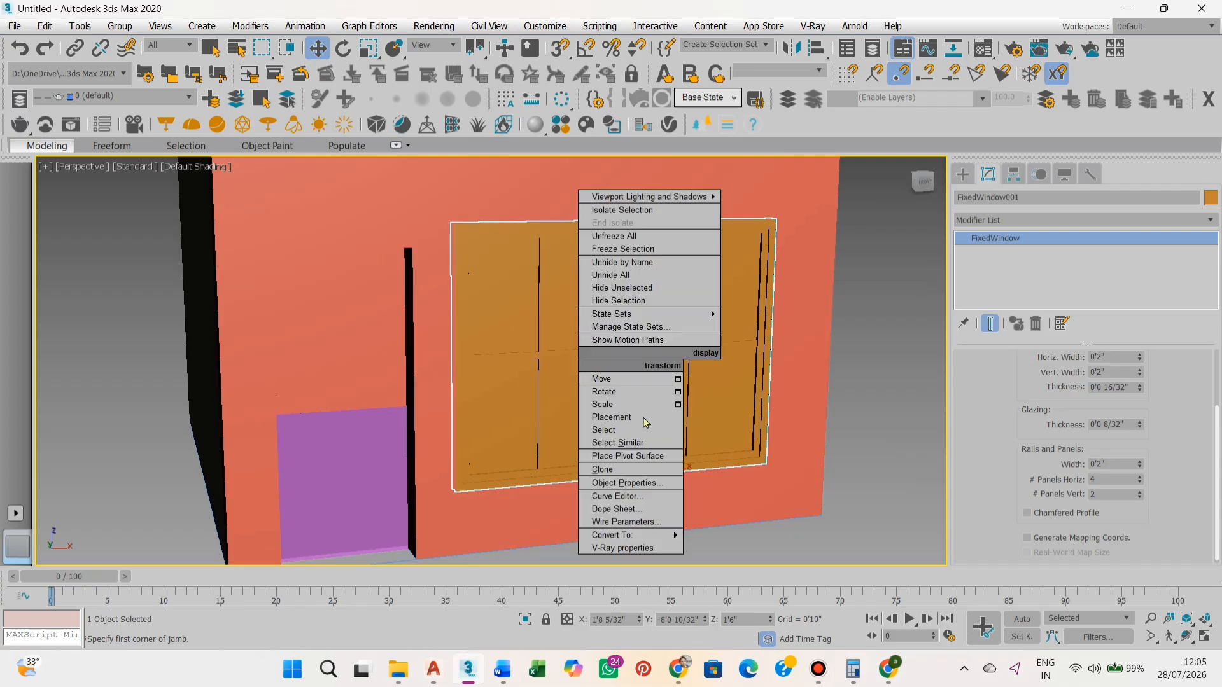
{"action": "mouse_move", "coordinate": [641, 539]}
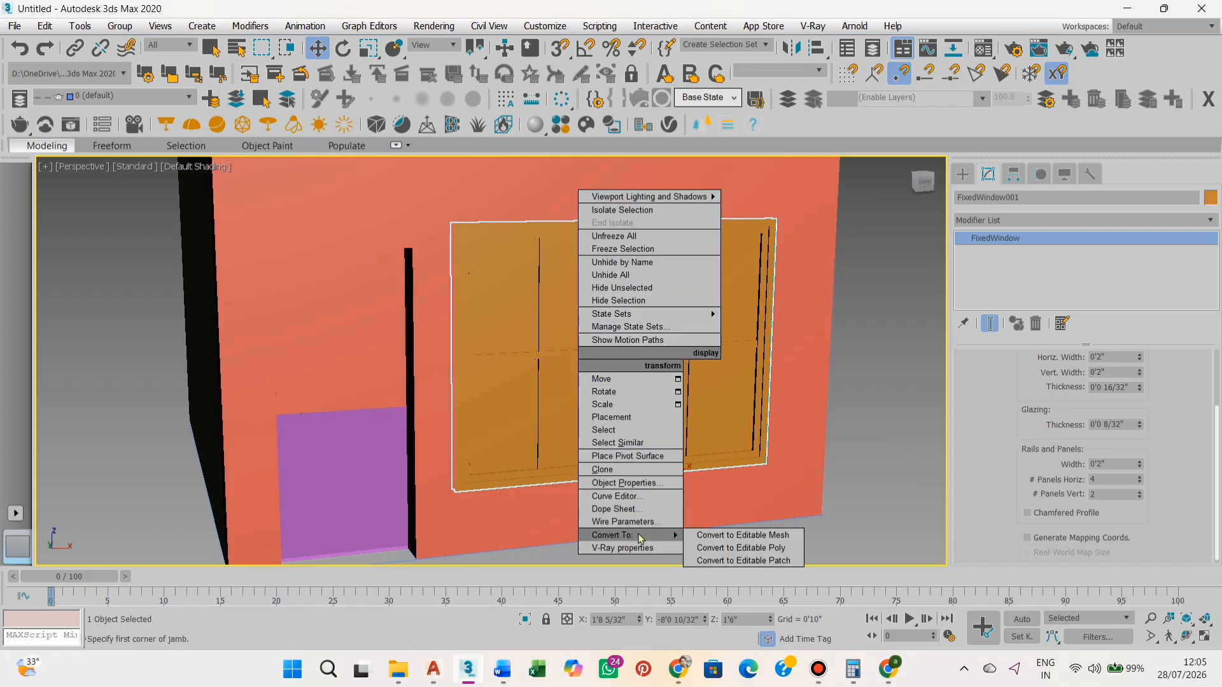
{"action": "left_click", "coordinate": [735, 547]}
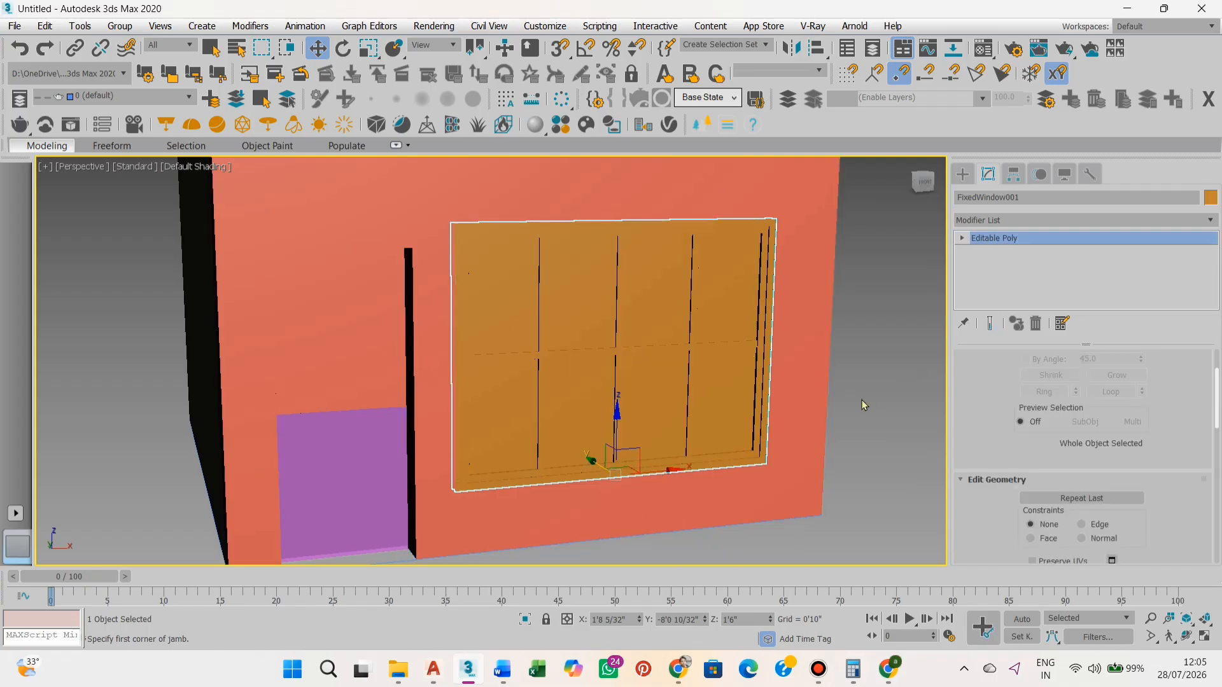
Select the vertices of the window's middle horizontal rail and move them to a Z position of 6'
{"action": "middle_click_drag", "start_coordinate": [862, 399], "coordinate": [823, 385], "text": "alt"}
{"action": "left_click_drag", "start_coordinate": [1004, 380], "coordinate": [1004, 525]}
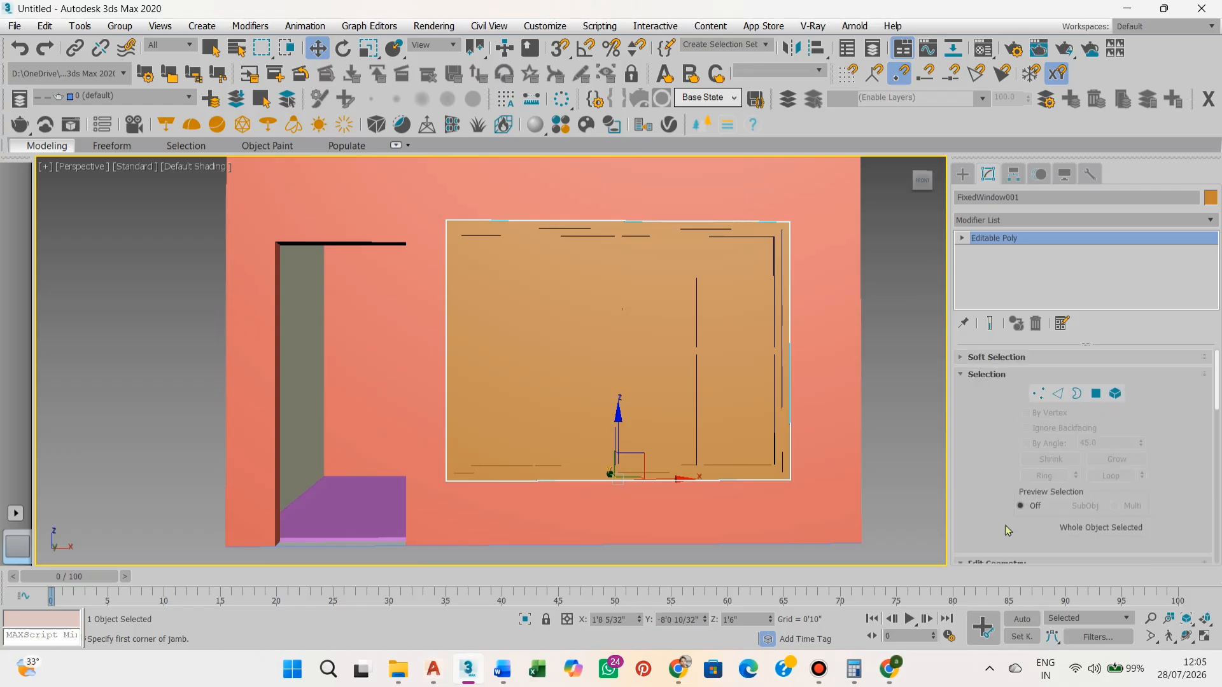
{"action": "left_click", "coordinate": [1038, 393]}
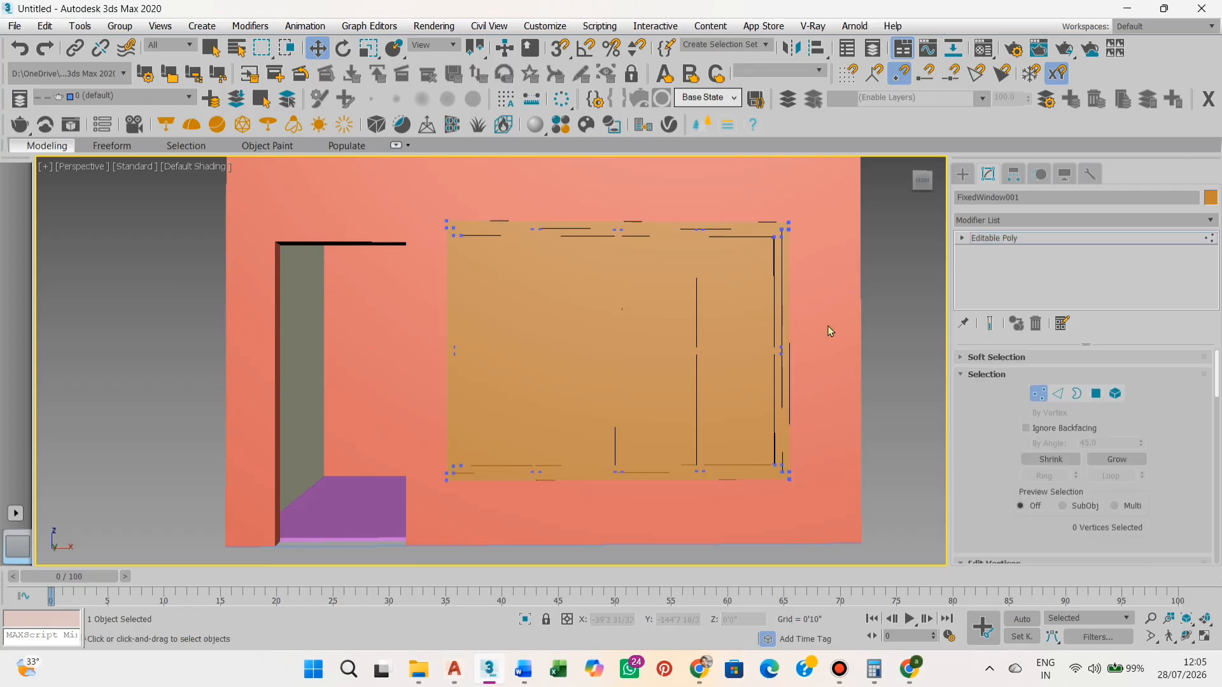
{"action": "left_click_drag", "start_coordinate": [422, 379], "coordinate": [423, 380]}
{"action": "middle_click_drag", "start_coordinate": [467, 388], "coordinate": [615, 317], "text": "alt"}
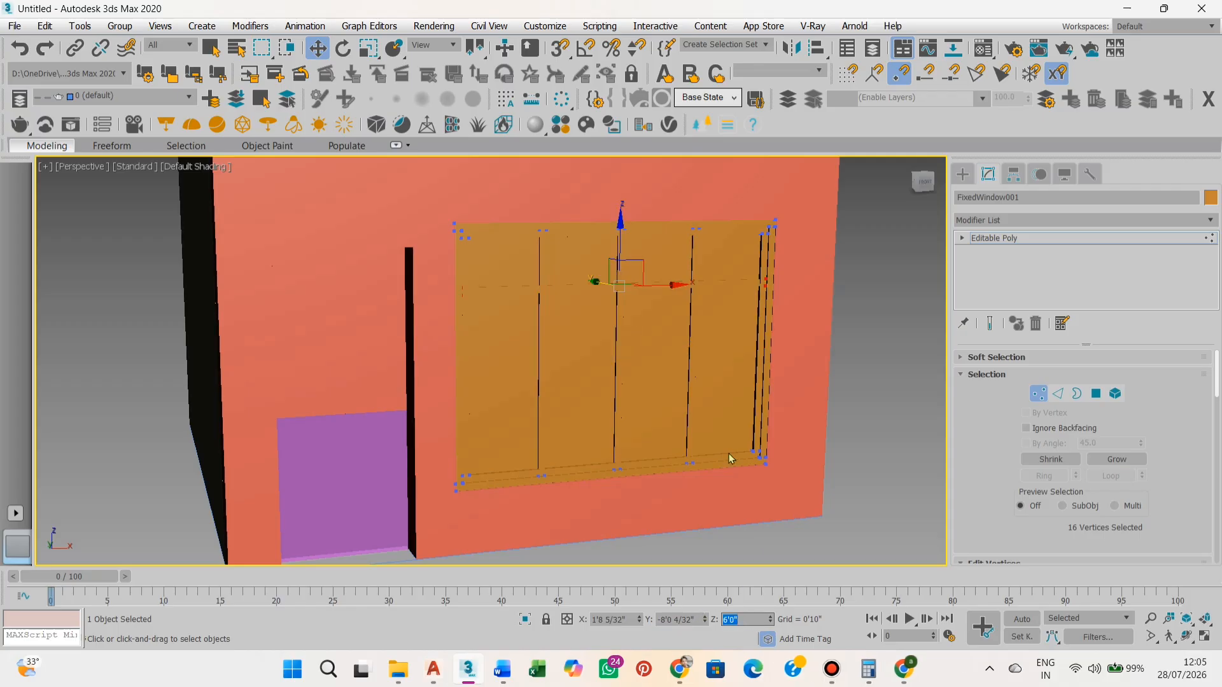
Lower the top vertices of the window's central vertical bar to Z 6' so it ends at the horizontal rail
{"action": "middle_click_drag", "start_coordinate": [643, 395], "coordinate": [699, 387], "text": "alt"}
{"action": "scroll", "coordinate": [662, 307], "scroll_direction": "up", "scroll_amount": 4}
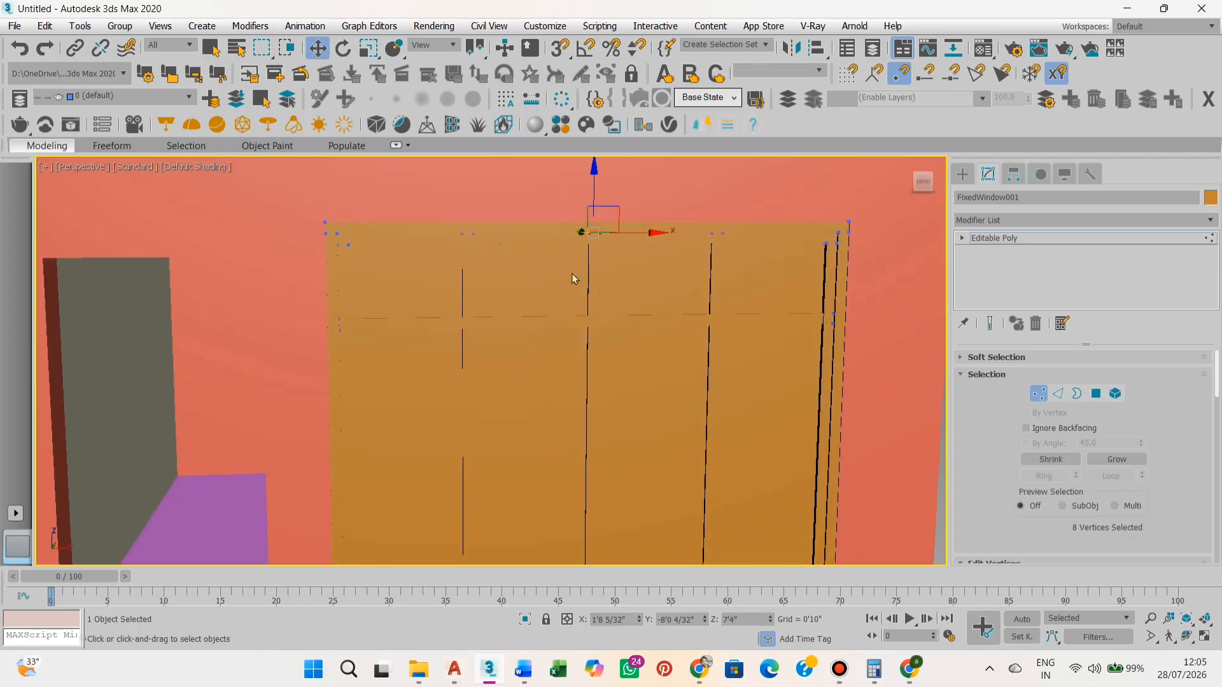
{"action": "middle_click_drag", "start_coordinate": [572, 275], "coordinate": [583, 307]}
{"action": "scroll", "coordinate": [597, 263], "scroll_direction": "up", "scroll_amount": 3}
{"action": "middle_click_drag", "start_coordinate": [686, 387], "coordinate": [666, 366]}
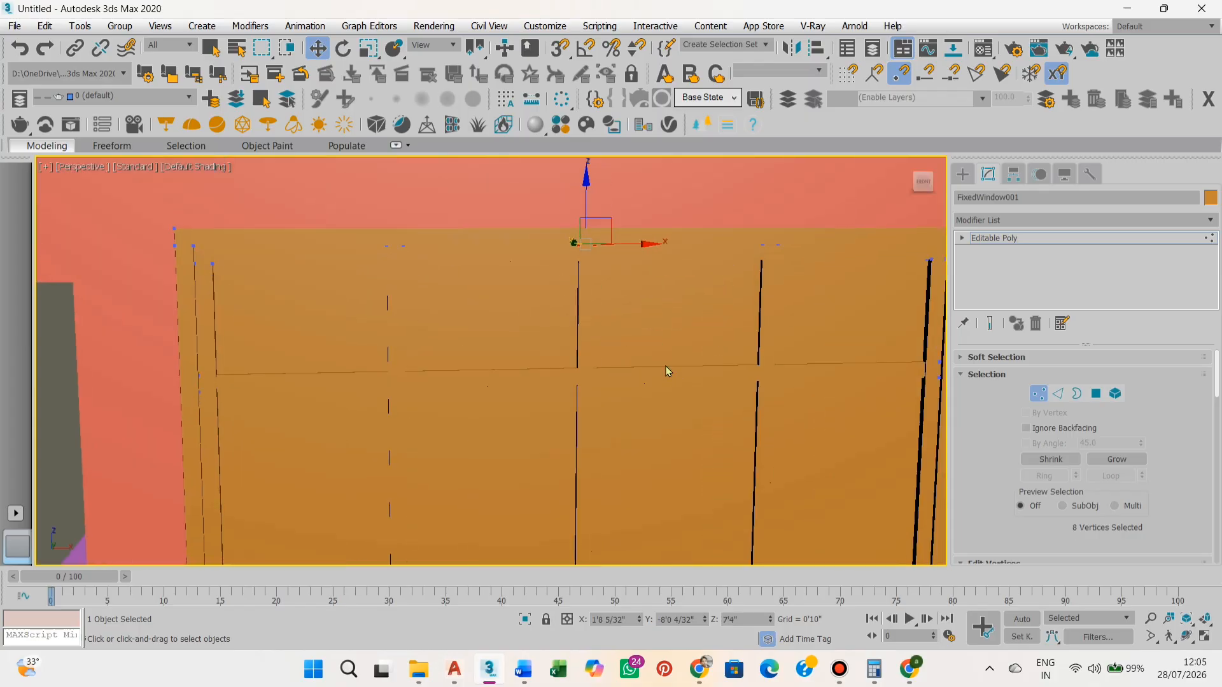
{"action": "scroll", "coordinate": [662, 381], "scroll_direction": "down", "scroll_amount": 3}
{"action": "middle_click_drag", "start_coordinate": [662, 411], "coordinate": [650, 371]}
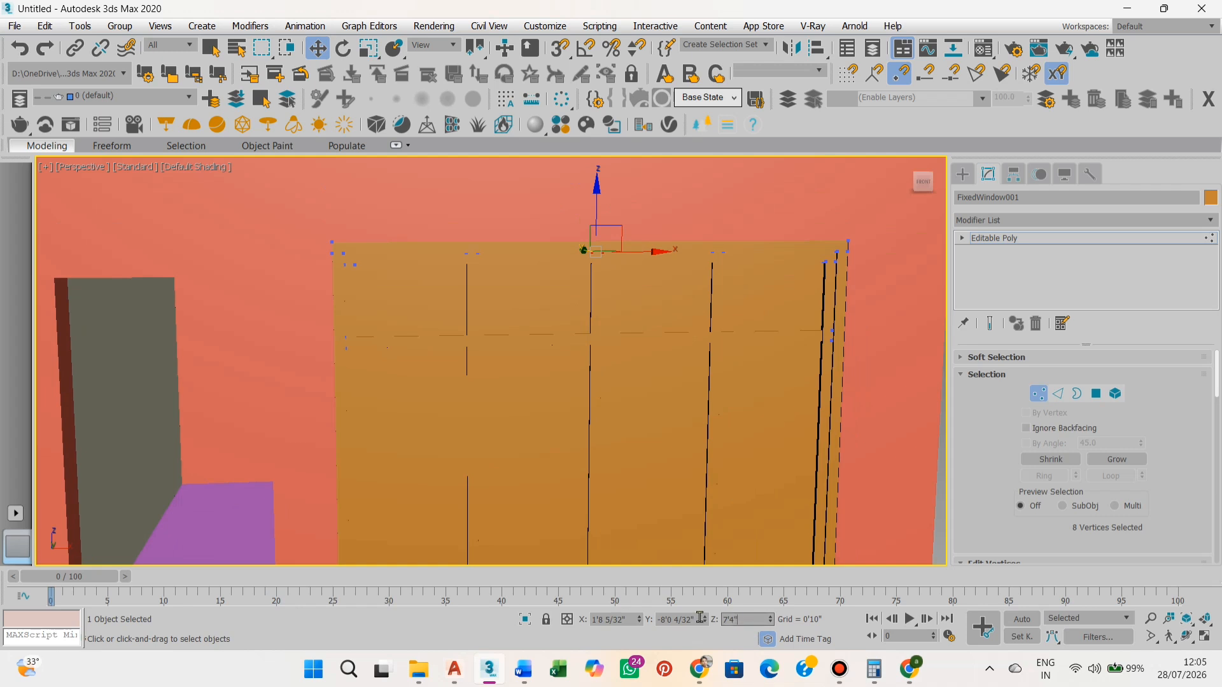
{"action": "type", "text": "6"}
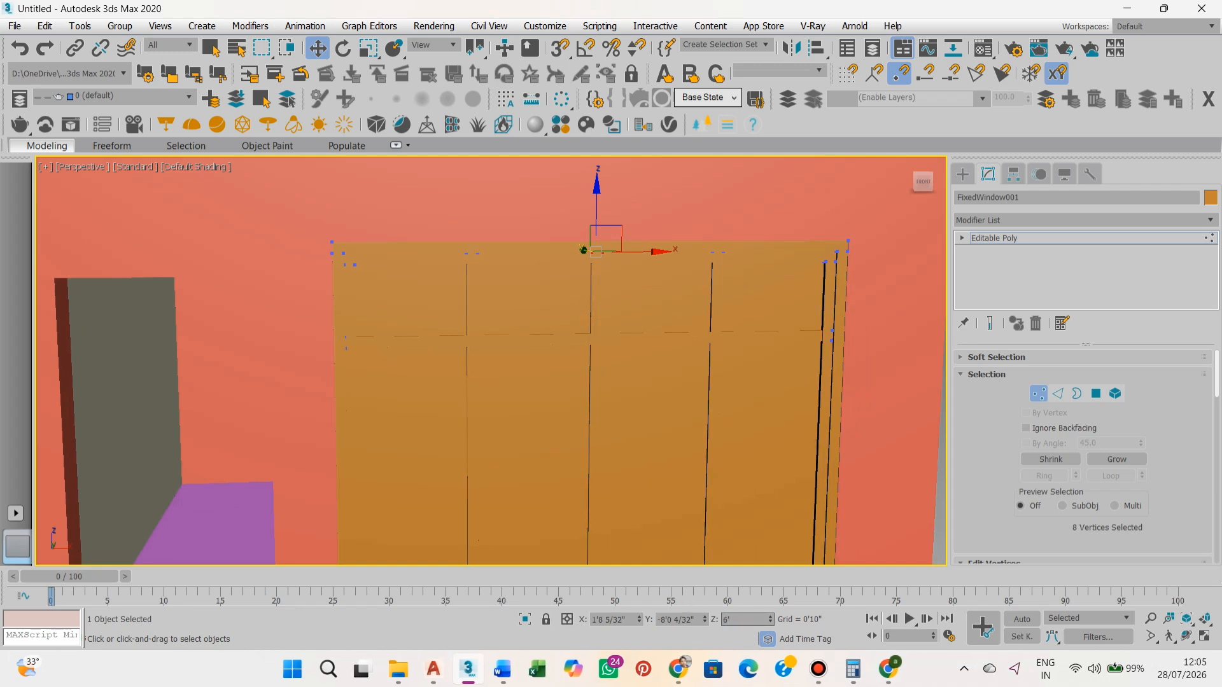
{"action": "scroll", "coordinate": [682, 429], "scroll_direction": "down", "scroll_amount": 3}
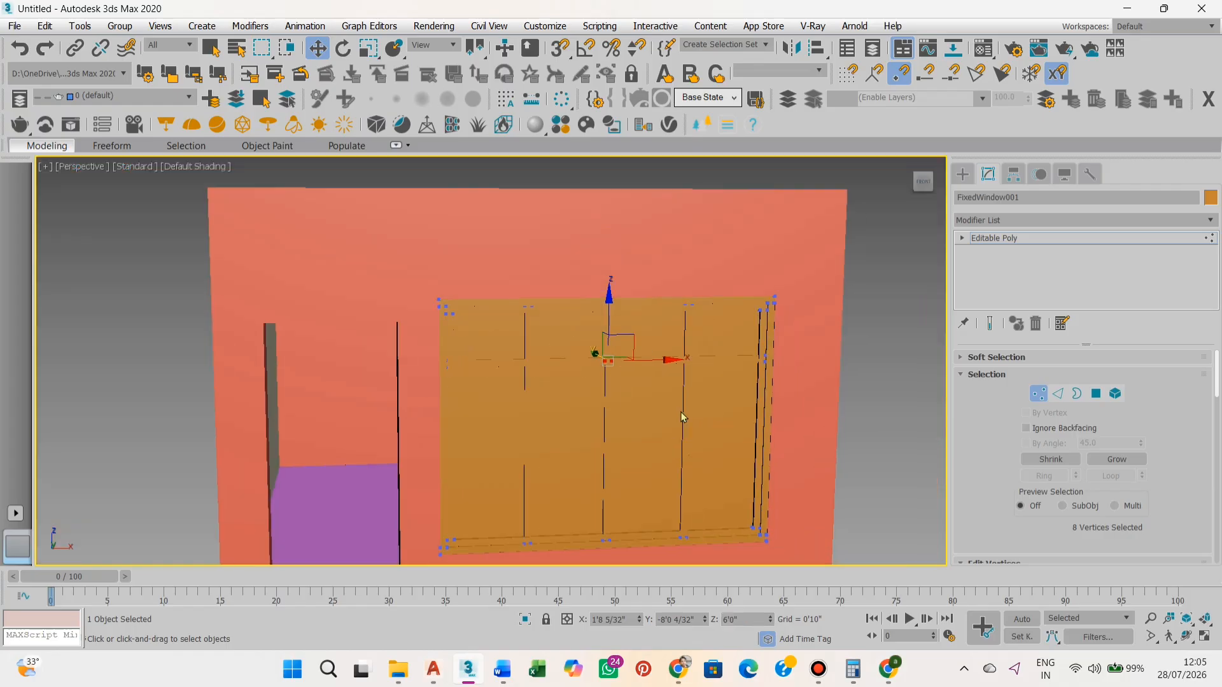
{"action": "mouse_move", "coordinate": [681, 411]}
{"action": "middle_mouse_down"}
{"action": "mouse_move", "coordinate": [665, 403]}
{"action": "mouse_move", "coordinate": [688, 407]}
{"action": "middle_mouse_up"}
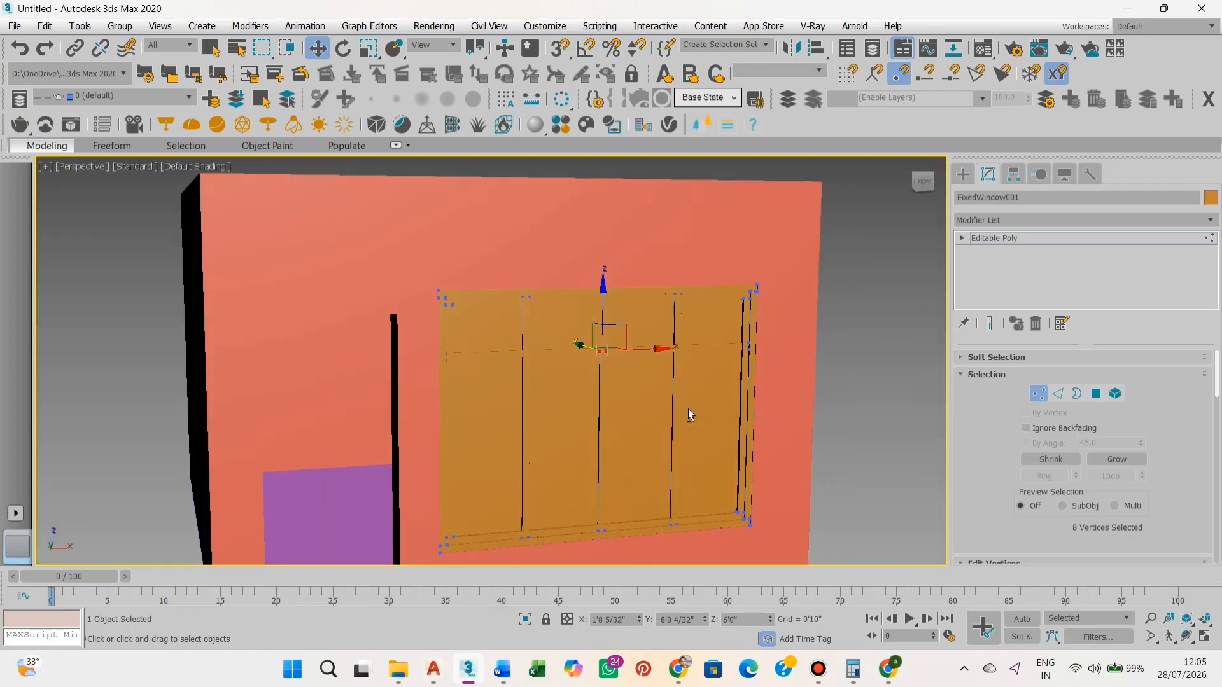
{"action": "middle_click_drag", "start_coordinate": [673, 456], "coordinate": [663, 445]}
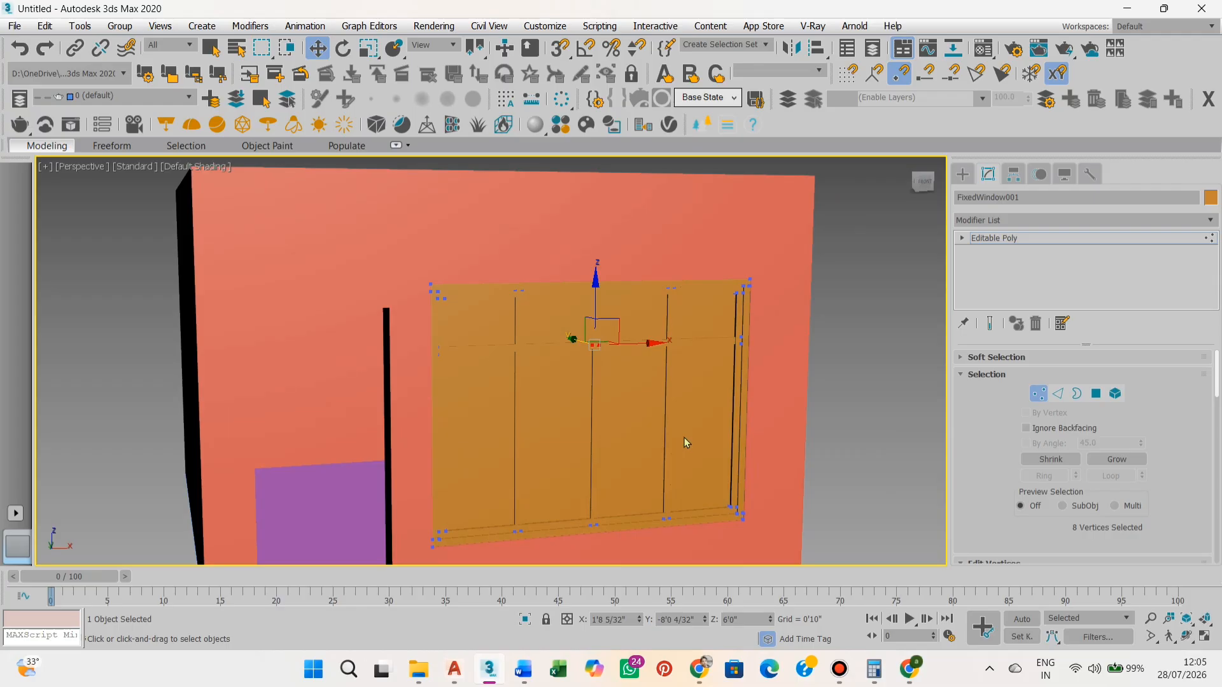
{"action": "mouse_move", "coordinate": [684, 436]}
{"action": "middle_mouse_down", "text": "alt"}
{"action": "mouse_move", "coordinate": [663, 437]}
{"action": "mouse_move", "coordinate": [678, 440]}
{"action": "middle_mouse_up", "text": "alt"}
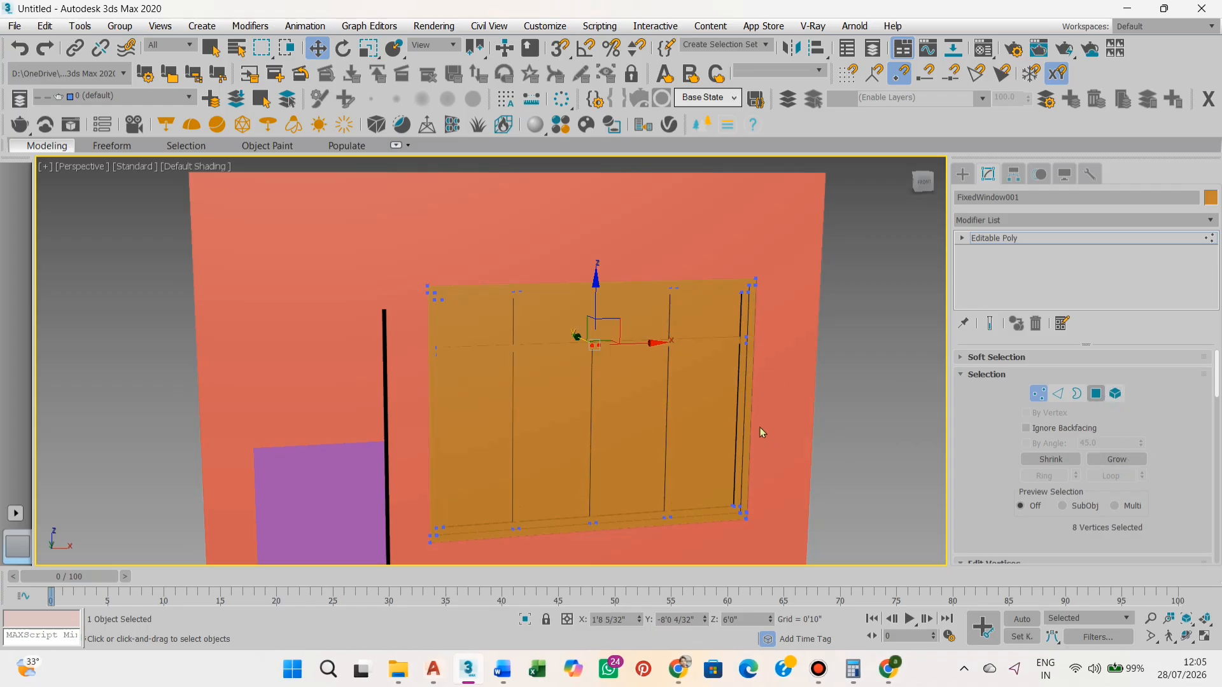
Select the window's glass panes as elements and delete them, keeping only the frame and bars
{"action": "middle_click_drag", "start_coordinate": [692, 424], "coordinate": [703, 419]}
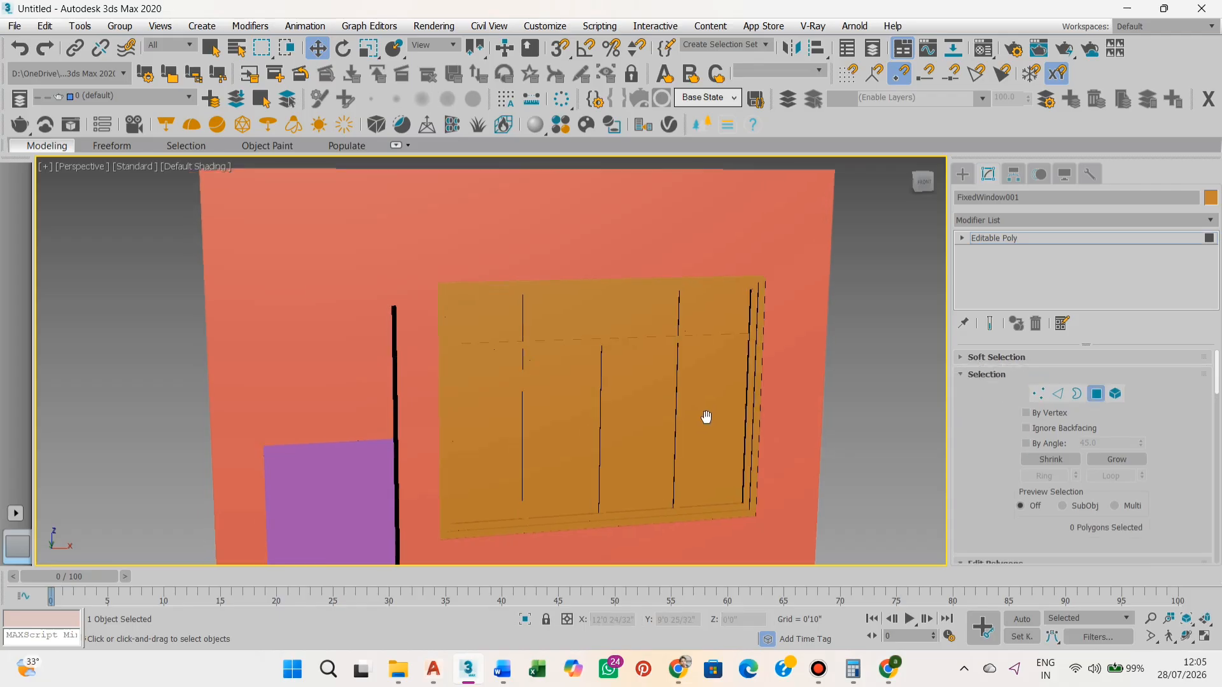
{"action": "left_click", "coordinate": [704, 431]}
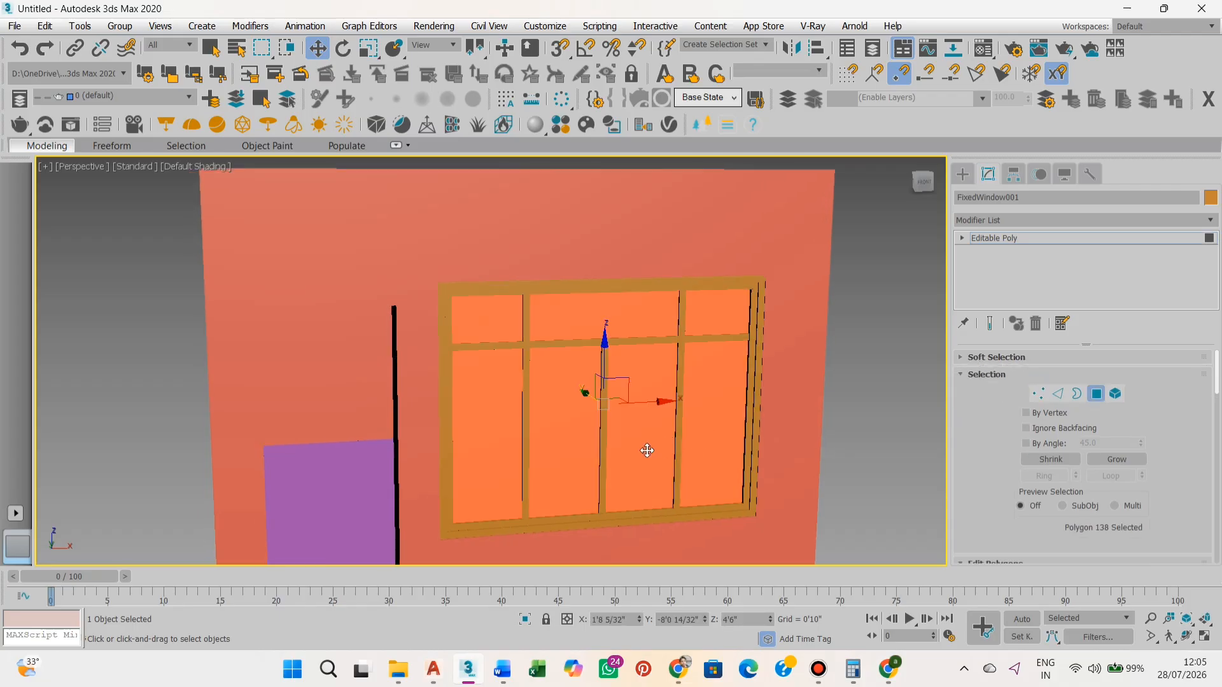
{"action": "middle_click_drag", "start_coordinate": [651, 452], "coordinate": [809, 483], "text": "alt"}
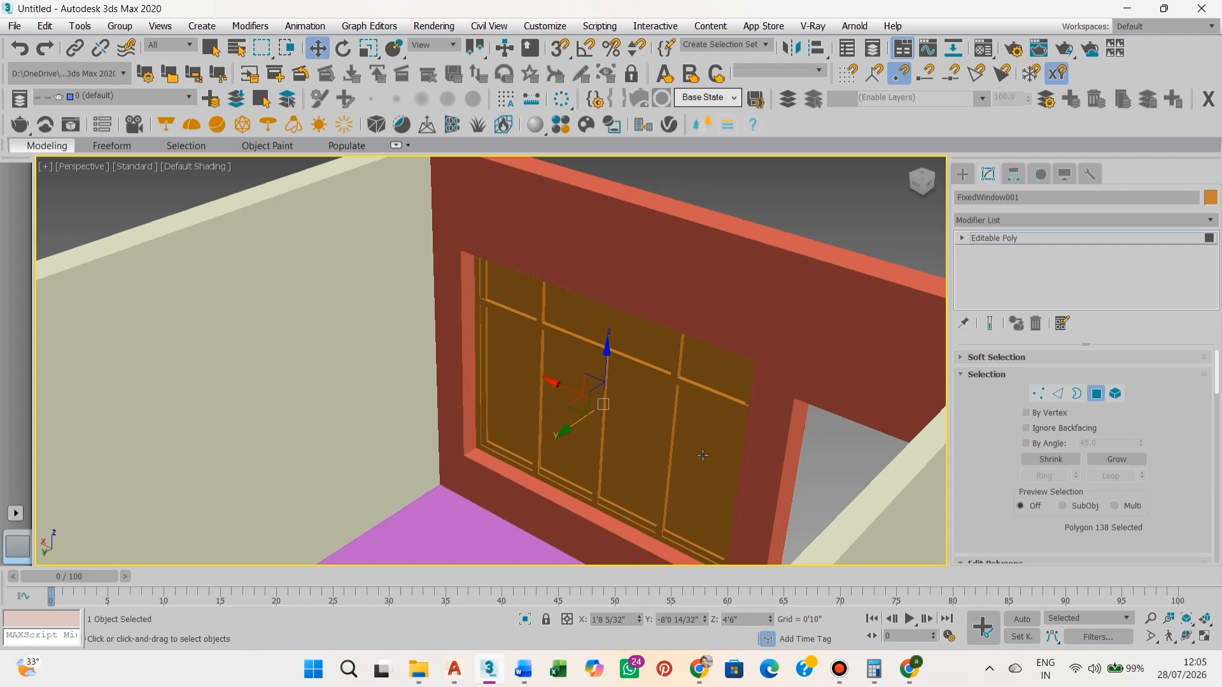
{"action": "left_click", "coordinate": [731, 438]}
{"action": "middle_click_drag", "start_coordinate": [770, 474], "coordinate": [667, 446], "text": "alt"}
{"action": "scroll", "coordinate": [596, 453], "scroll_direction": "up", "scroll_amount": 3}
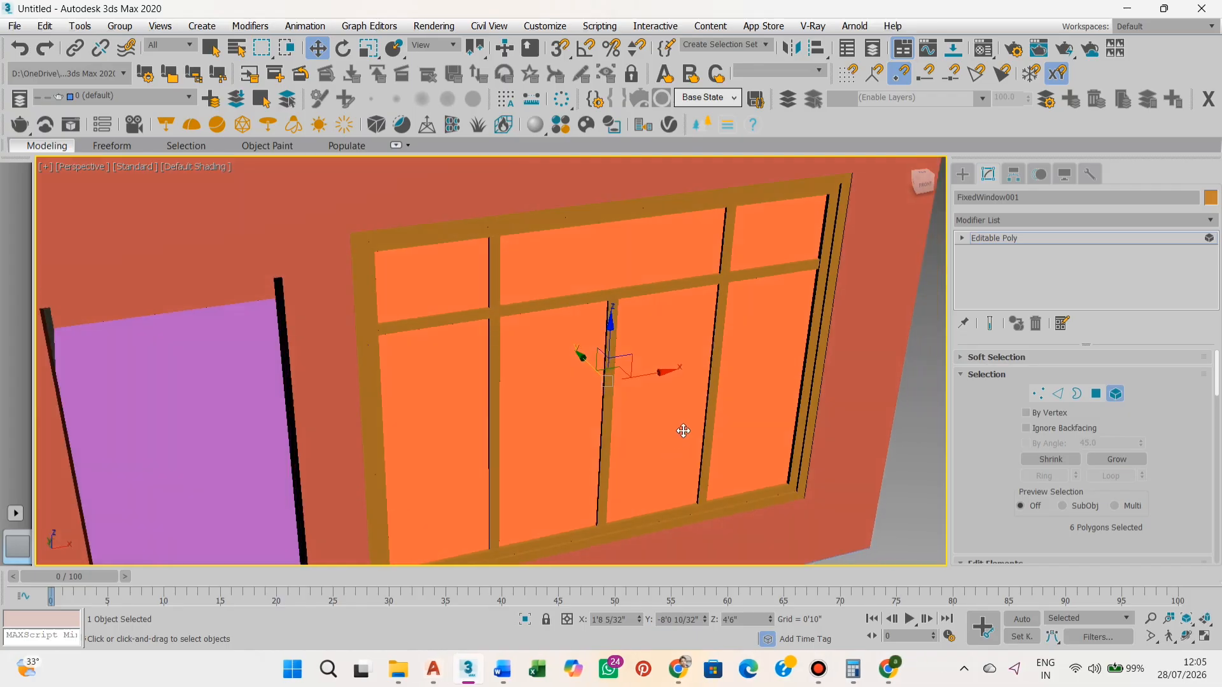
{"action": "key", "text": "Delete"}
{"action": "scroll", "coordinate": [673, 435], "scroll_direction": "down", "scroll_amount": 4}
{"action": "middle_click_drag", "start_coordinate": [673, 442], "coordinate": [653, 414], "text": "alt"}
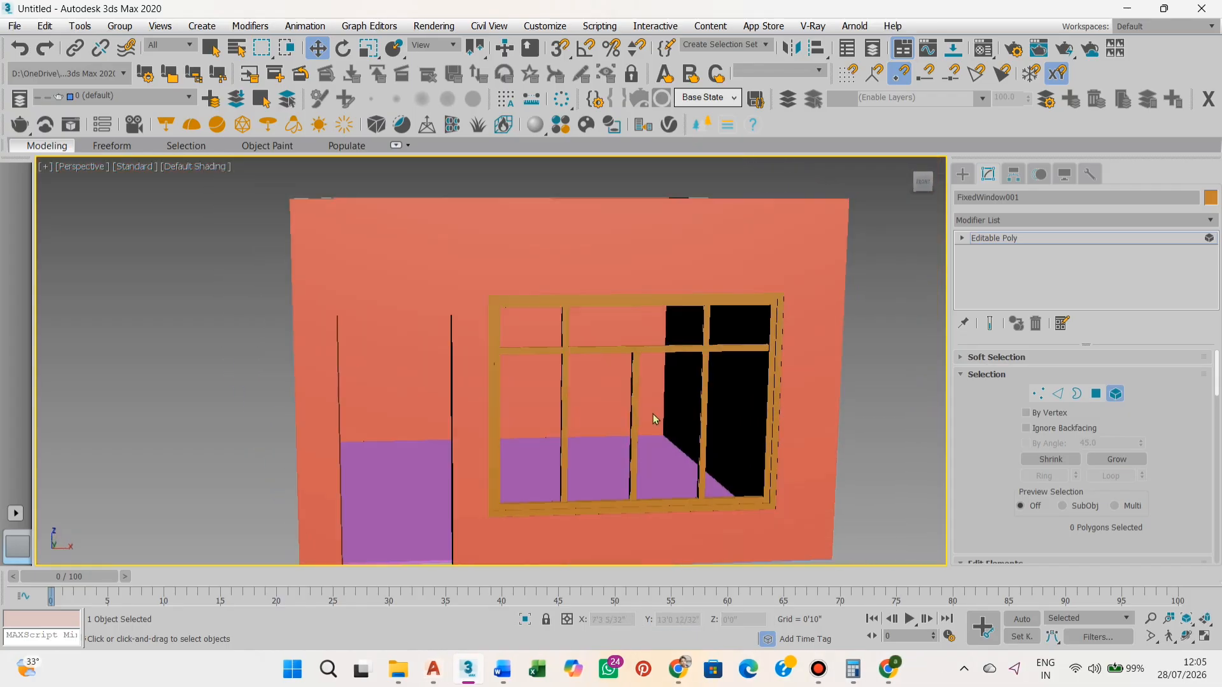
Draw a flat box over the window's upper middle opening in the front view, snapped to the frame's vertices
{"action": "left_click", "coordinate": [963, 175]}
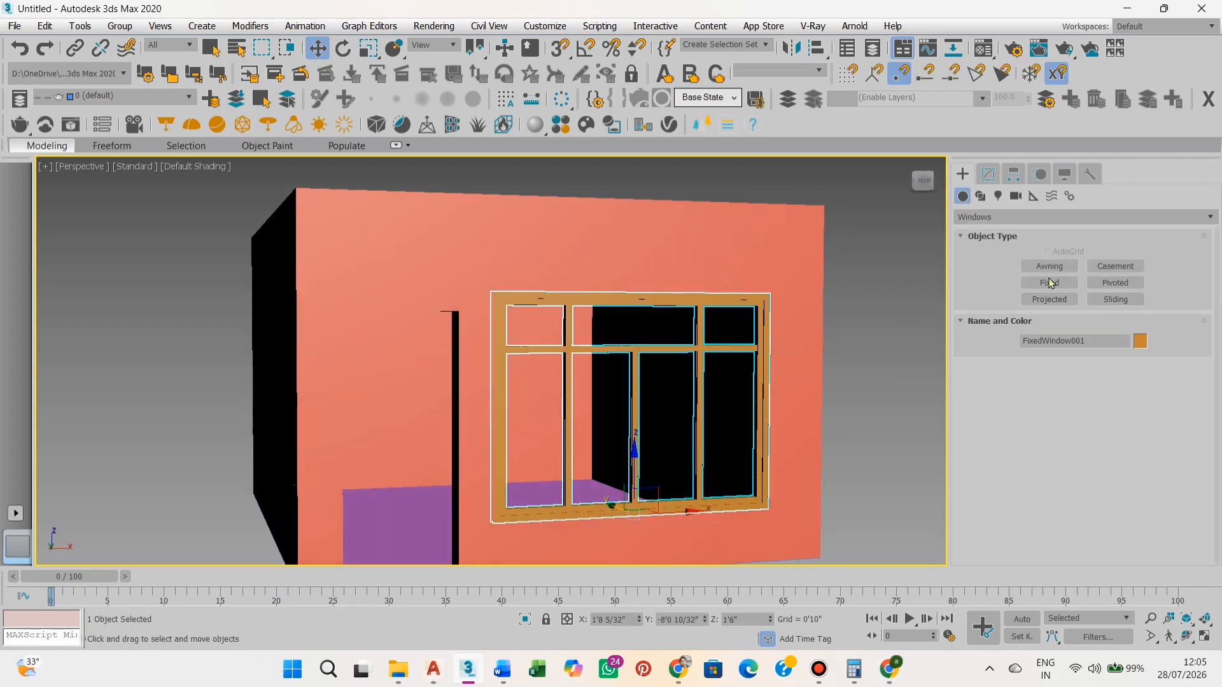
{"action": "left_click", "coordinate": [999, 218]}
{"action": "left_click", "coordinate": [997, 233]}
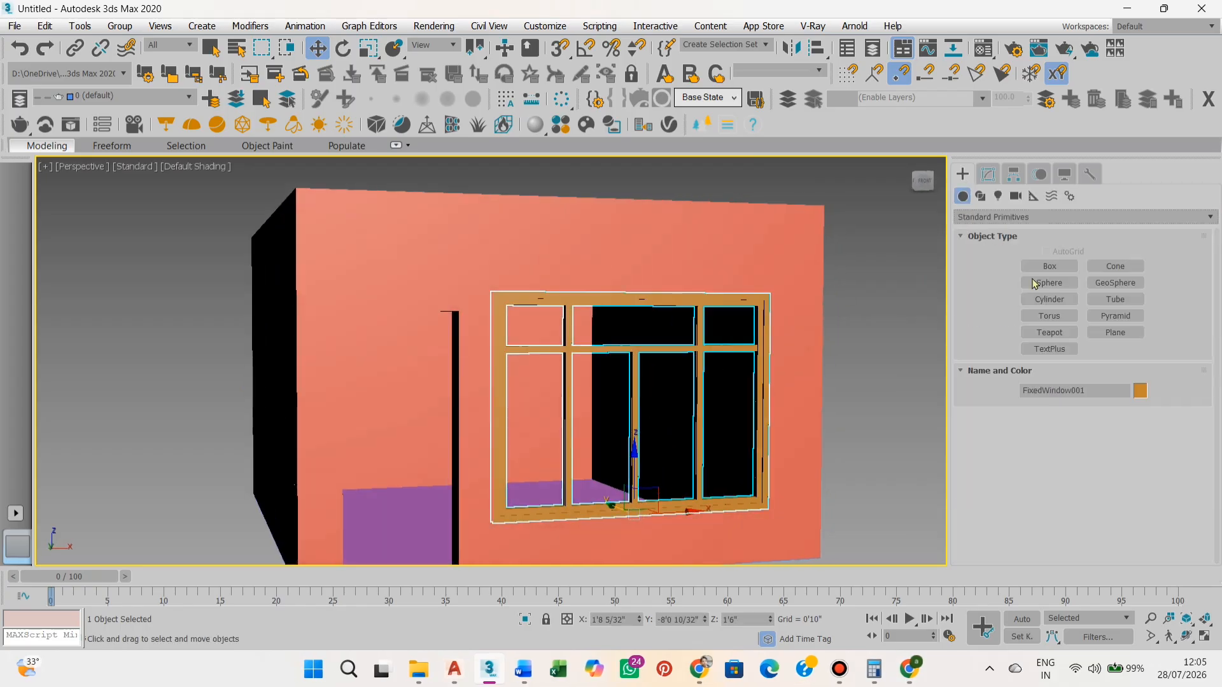
{"action": "left_click", "coordinate": [1050, 267]}
{"action": "middle_click_drag", "start_coordinate": [758, 383], "coordinate": [781, 335], "text": "alt"}
{"action": "key", "text": "alt+w"}
{"action": "scroll", "coordinate": [794, 287], "scroll_direction": "up", "scroll_amount": 1}
{"action": "key", "text": "alt+w"}
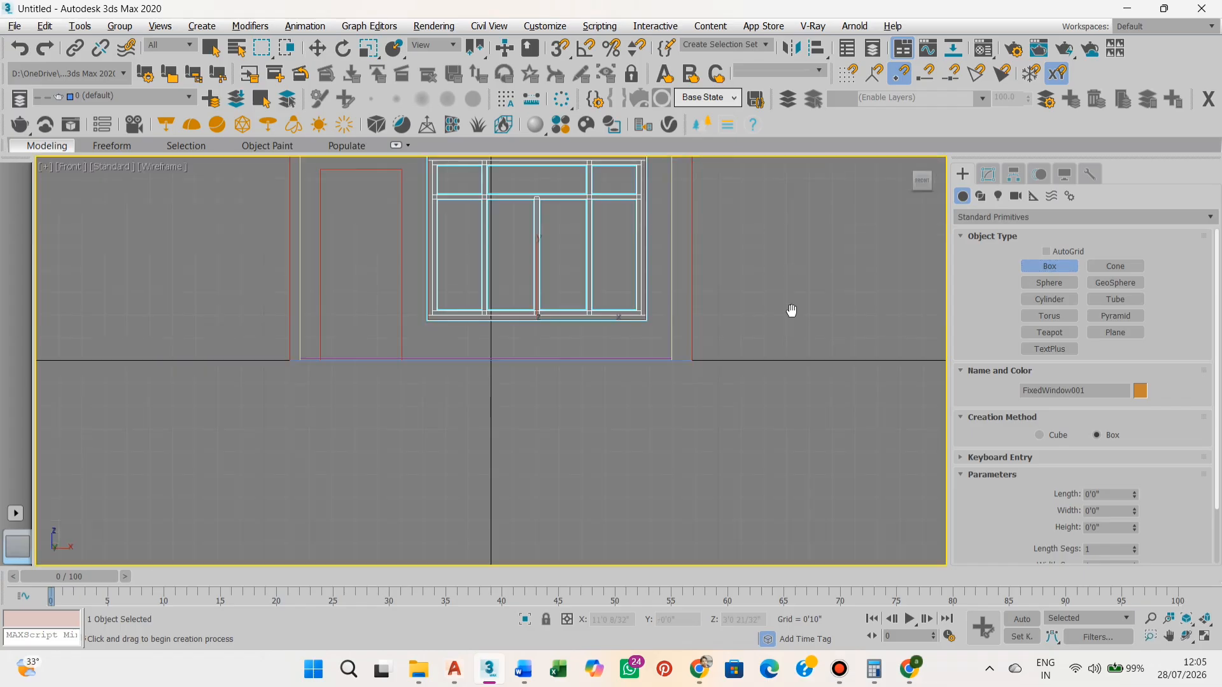
{"action": "scroll", "coordinate": [409, 318], "scroll_direction": "up", "scroll_amount": 8}
{"action": "scroll", "coordinate": [475, 306], "scroll_direction": "up", "scroll_amount": 3}
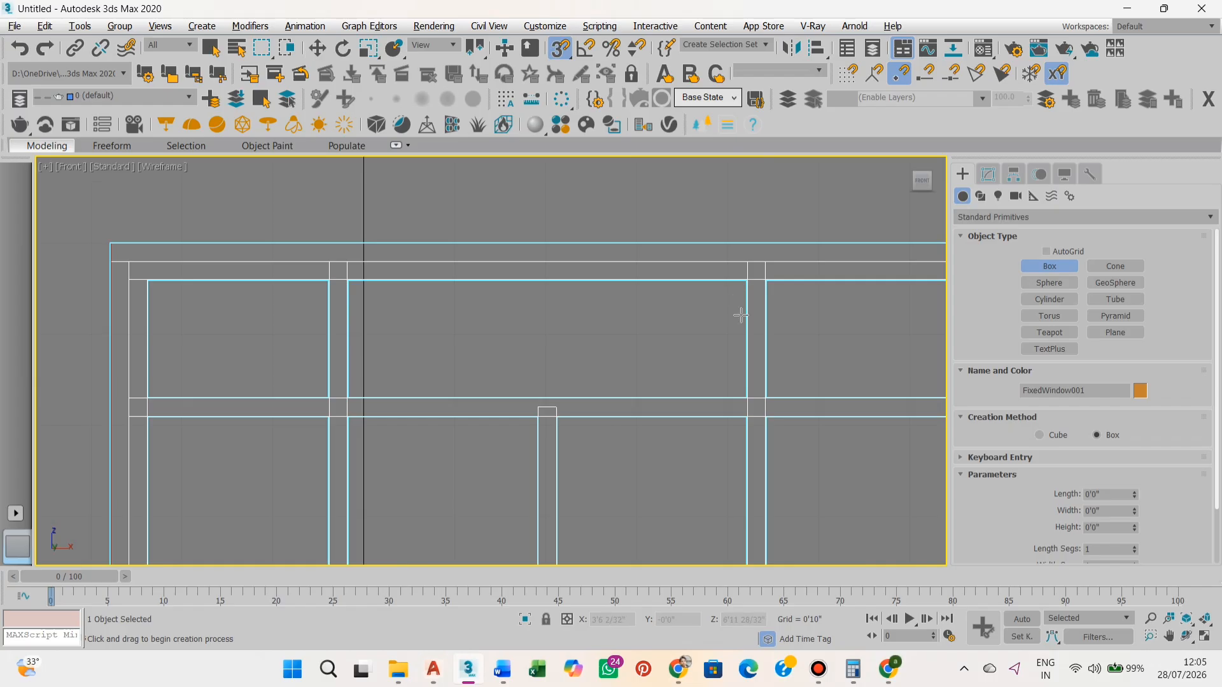
{"action": "middle_click_drag", "start_coordinate": [744, 308], "coordinate": [748, 309]}
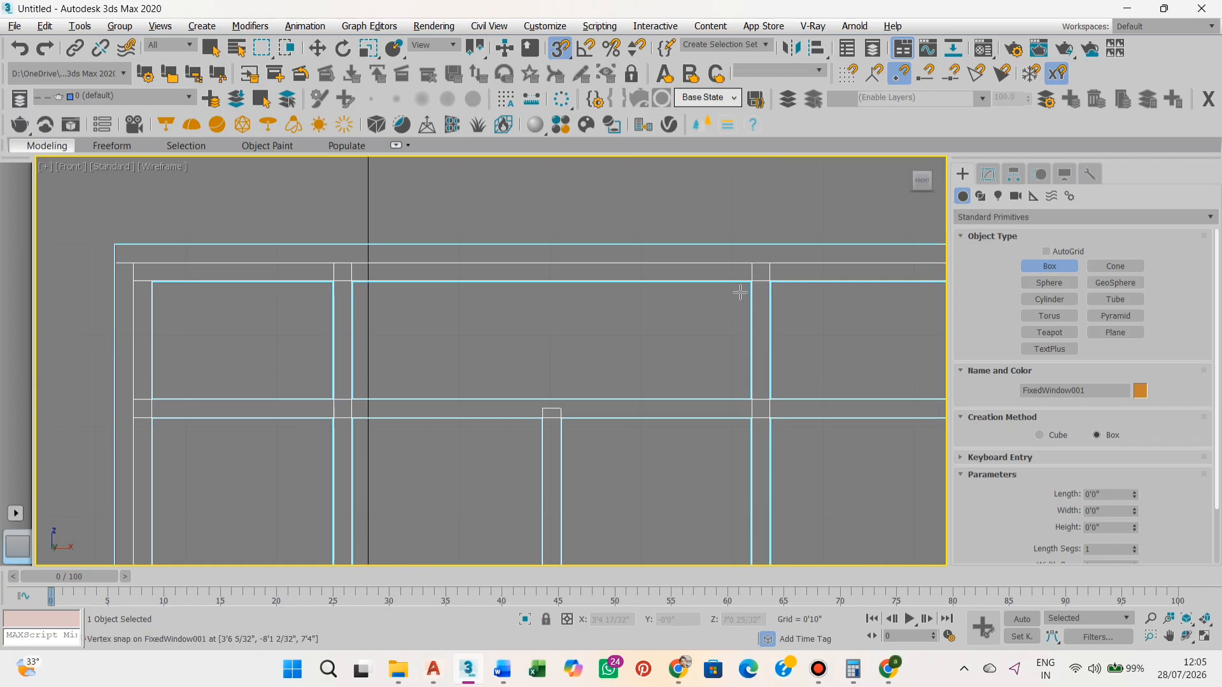
{"action": "scroll", "coordinate": [660, 338], "scroll_direction": "up", "scroll_amount": 2}
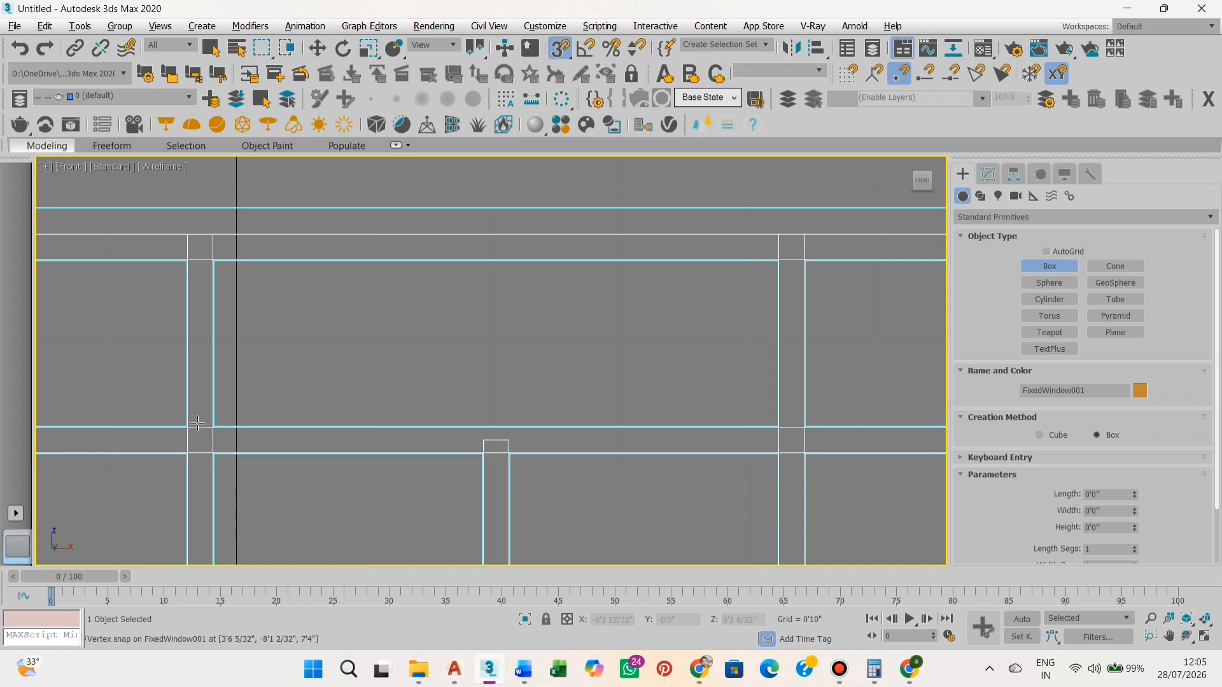
{"action": "middle_click_drag", "start_coordinate": [322, 399], "coordinate": [326, 398]}
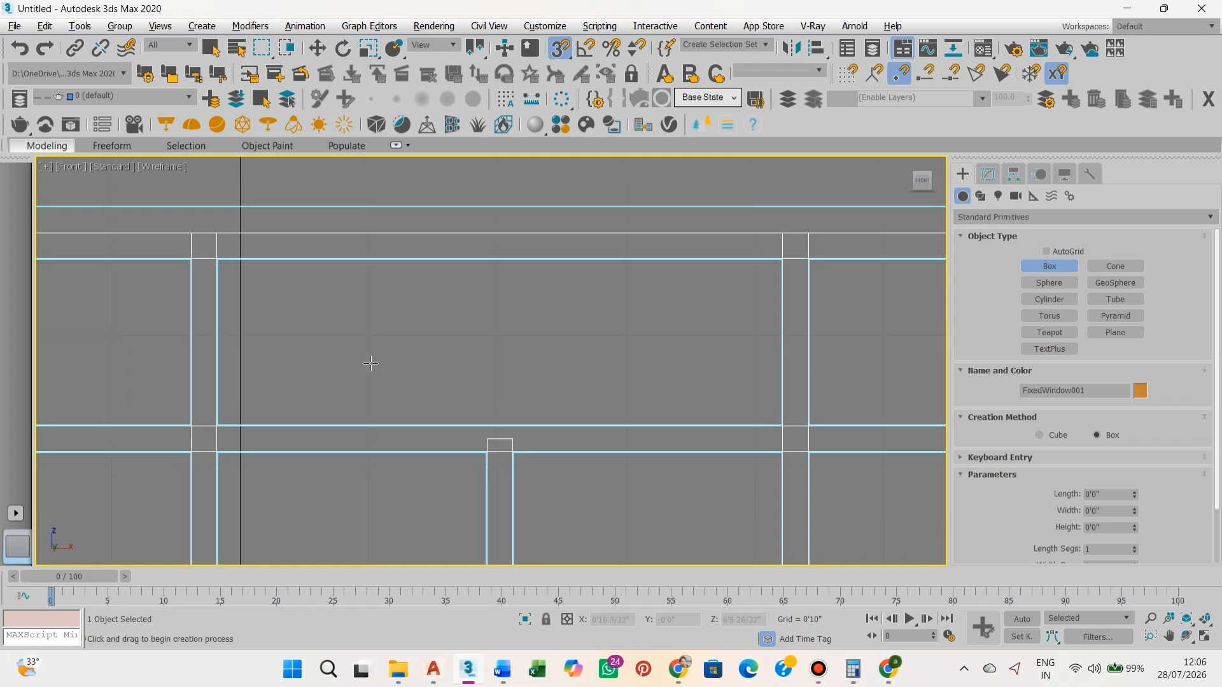
{"action": "scroll", "coordinate": [366, 359], "scroll_direction": "down", "scroll_amount": 2}
{"action": "scroll", "coordinate": [454, 335], "scroll_direction": "up", "scroll_amount": 2}
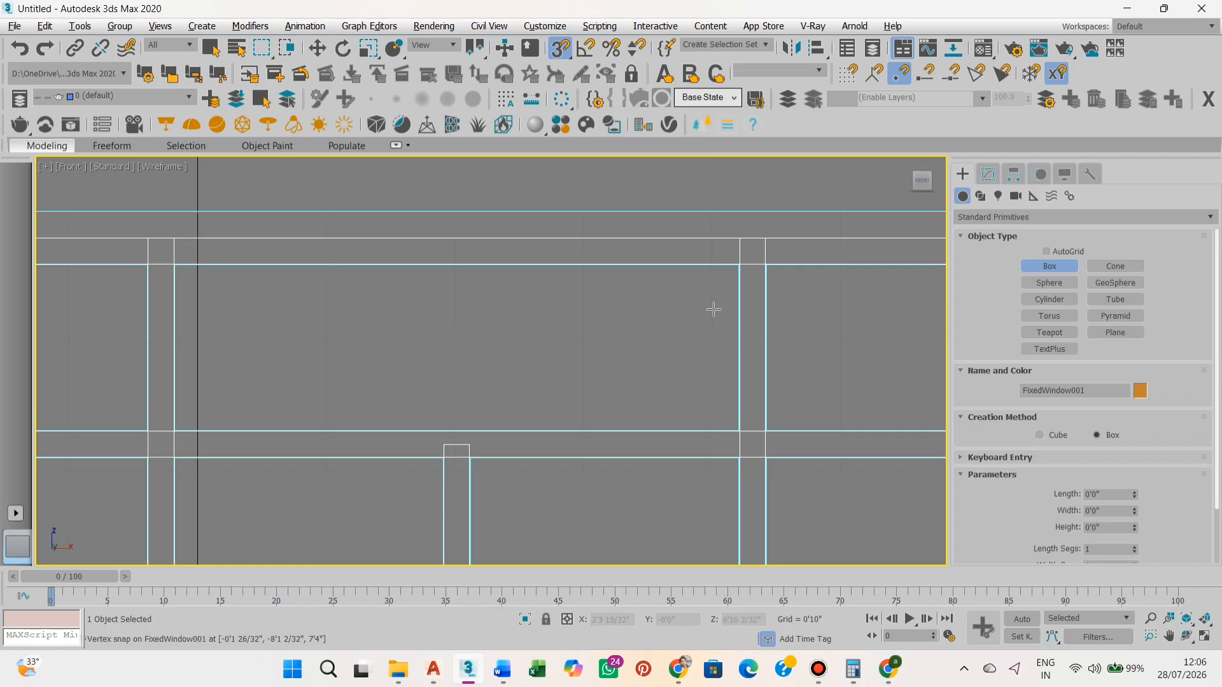
{"action": "left_click_drag", "start_coordinate": [746, 249], "coordinate": [191, 407]}
{"action": "right_click", "coordinate": [233, 304]}
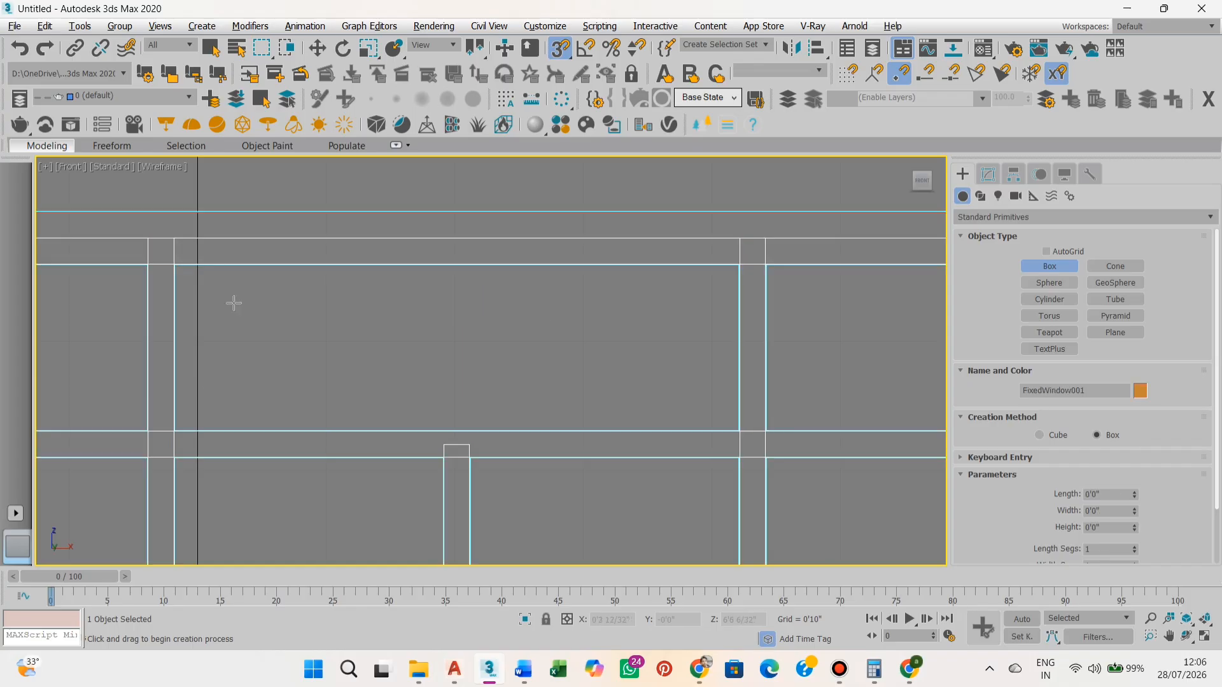
{"action": "left_click_drag", "start_coordinate": [187, 237], "coordinate": [742, 431]}
{"action": "left_click", "coordinate": [742, 430]}
{"action": "right_click", "coordinate": [742, 430]}
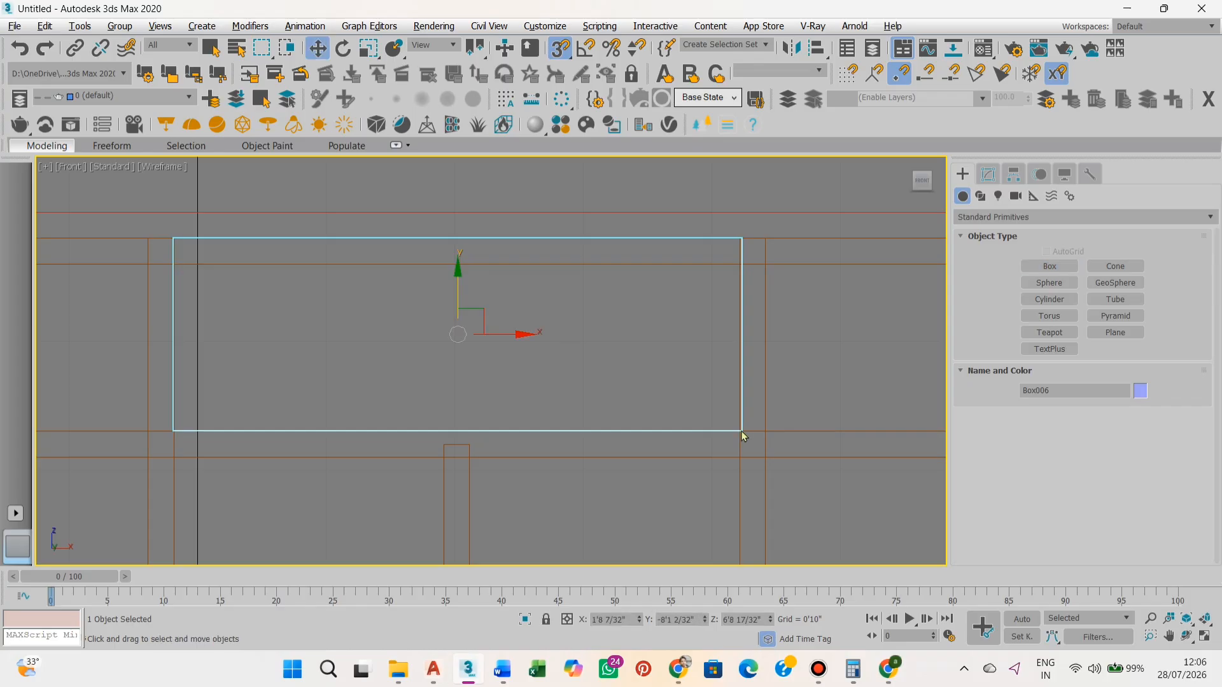
Set the length of the new box in the window's upper middle opening to 1'
{"action": "key", "text": "alt+w"}
{"action": "right_click", "coordinate": [791, 482]}
{"action": "key", "text": "alt+w"}
{"action": "scroll", "coordinate": [656, 385], "scroll_direction": "up", "scroll_amount": 4}
{"action": "middle_click_drag", "start_coordinate": [655, 385], "coordinate": [713, 375], "text": "alt"}
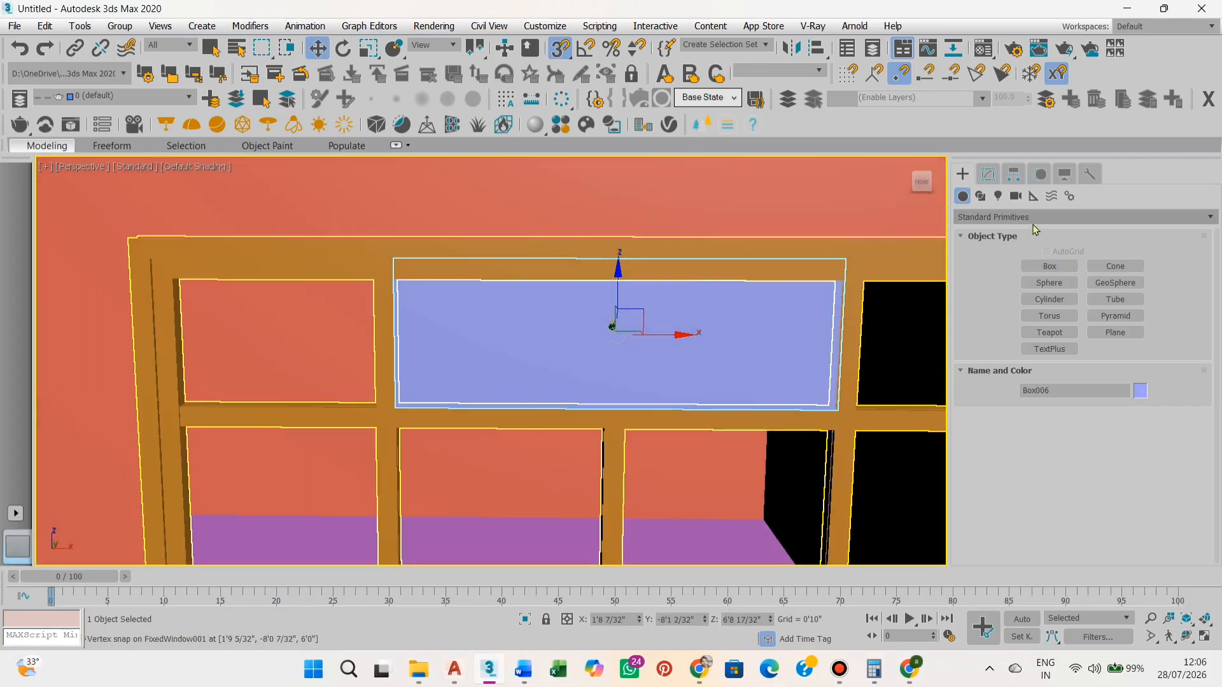
{"action": "left_click", "coordinate": [988, 174]}
{"action": "middle_click_drag", "start_coordinate": [724, 319], "coordinate": [735, 309], "text": "alt"}
{"action": "left_click_drag", "start_coordinate": [1123, 377], "coordinate": [1073, 376]}
{"action": "type", "text": "1'"}
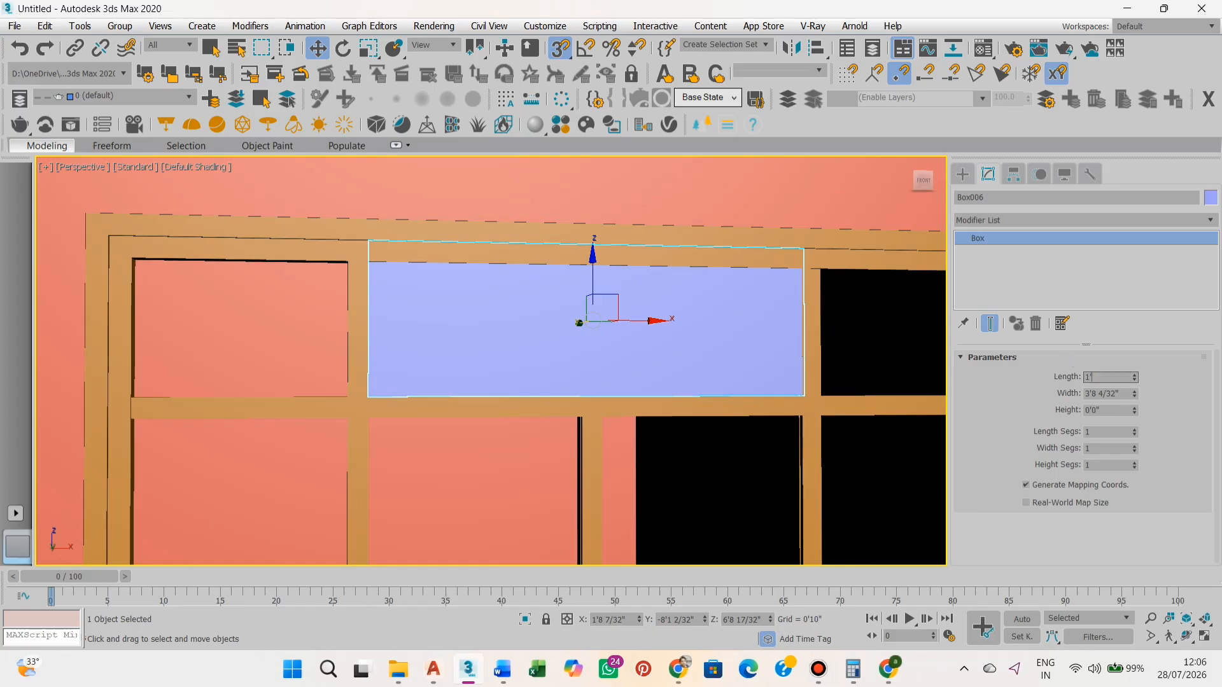
{"action": "key", "text": "Return"}
Move the box vertically to fit the upper middle opening and set its length to 1'1"
{"action": "scroll", "coordinate": [626, 315], "scroll_direction": "up", "scroll_amount": 3}
{"action": "left_click_drag", "start_coordinate": [586, 327], "coordinate": [587, 292]}
{"action": "scroll", "coordinate": [610, 302], "scroll_direction": "down", "scroll_amount": 3}
{"action": "middle_click_drag", "start_coordinate": [684, 315], "coordinate": [586, 379]}
{"action": "scroll", "coordinate": [586, 379], "scroll_direction": "up", "scroll_amount": 3}
{"action": "key", "text": "s"}
{"action": "left_click_drag", "start_coordinate": [461, 312], "coordinate": [462, 347]}
{"action": "type", "text": "1'1"}
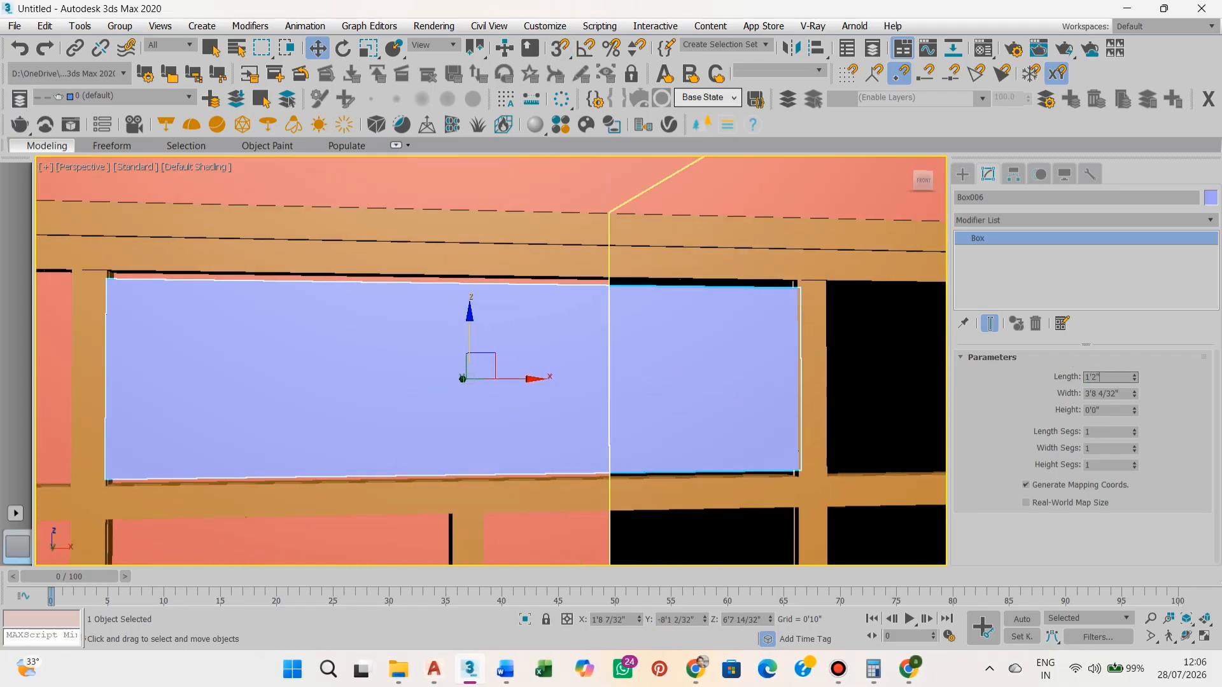
{"action": "key", "text": "Return"}
Set the height of the window's glass box to 0.5" to give the pane its thickness
{"action": "scroll", "coordinate": [773, 379], "scroll_direction": "down", "scroll_amount": 2}
{"action": "scroll", "coordinate": [576, 335], "scroll_direction": "up", "scroll_amount": 3}
{"action": "middle_click_drag", "start_coordinate": [575, 335], "coordinate": [770, 381], "text": "alt"}
{"action": "left_click_drag", "start_coordinate": [1112, 411], "coordinate": [1037, 388]}
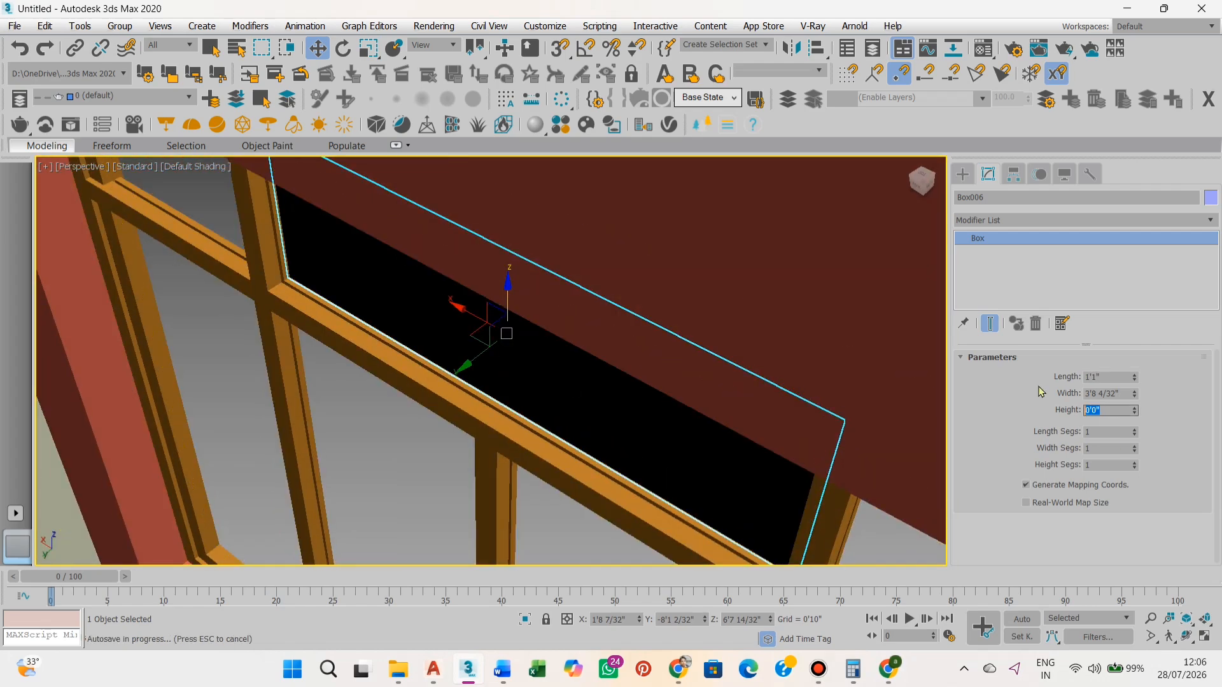
{"action": "type", "text": "1"}
{"action": "key", "text": "Return"}
{"action": "middle_click_drag", "start_coordinate": [725, 456], "coordinate": [585, 439], "text": "alt"}
{"action": "left_click_drag", "start_coordinate": [1106, 412], "coordinate": [1044, 408]}
{"action": "type", "text": "0.5"}
{"action": "key", "text": "Return"}
Move the glass box along the Y axis so it sits within the depth of the window frame
{"action": "middle_click_drag", "start_coordinate": [795, 395], "coordinate": [509, 357], "text": "alt"}
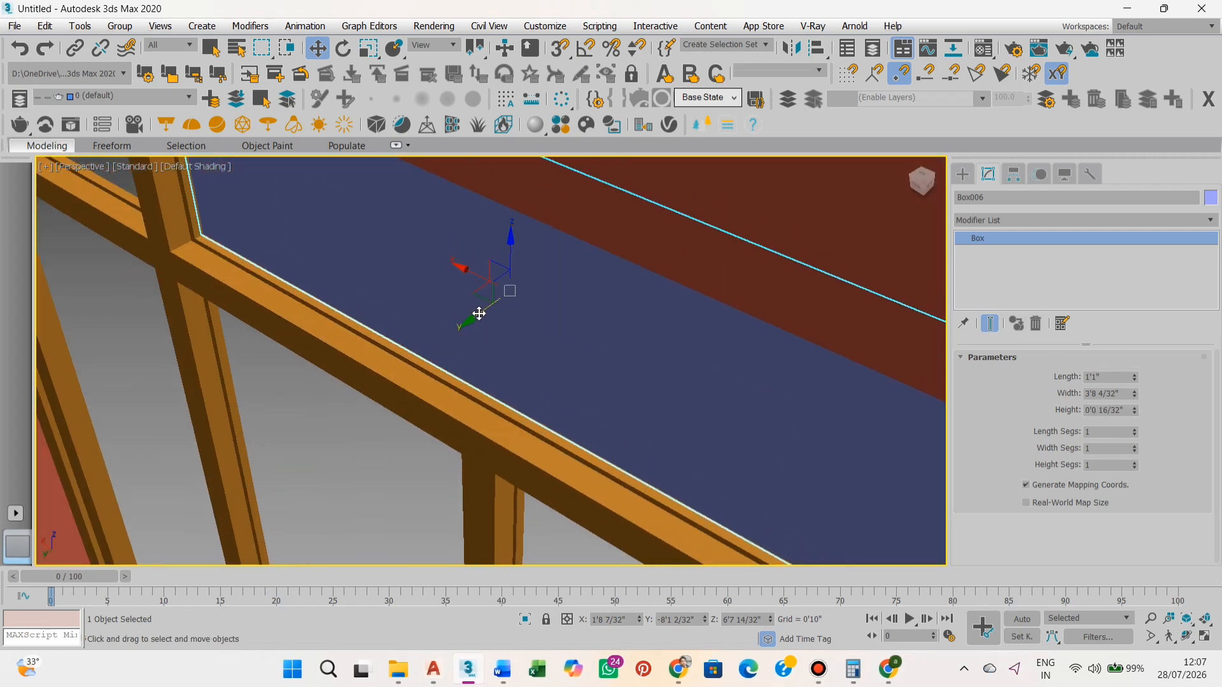
{"action": "left_click_drag", "start_coordinate": [477, 314], "coordinate": [468, 324]}
{"action": "scroll", "coordinate": [468, 324], "scroll_direction": "down", "scroll_amount": 3}
{"action": "middle_click_drag", "start_coordinate": [598, 334], "coordinate": [573, 325], "text": "alt"}
{"action": "scroll", "coordinate": [484, 315], "scroll_direction": "up", "scroll_amount": 3}
{"action": "left_click_drag", "start_coordinate": [471, 322], "coordinate": [463, 340]}
{"action": "scroll", "coordinate": [463, 340], "scroll_direction": "down", "scroll_amount": 4}
{"action": "middle_click_drag", "start_coordinate": [463, 341], "coordinate": [589, 382], "text": "alt"}
{"action": "scroll", "coordinate": [394, 324], "scroll_direction": "up", "scroll_amount": 3}
{"action": "scroll", "coordinate": [496, 343], "scroll_direction": "down", "scroll_amount": 4}
{"action": "left_click", "coordinate": [526, 373]}
{"action": "scroll", "coordinate": [549, 358], "scroll_direction": "up", "scroll_amount": 3}
{"action": "scroll", "coordinate": [550, 357], "scroll_direction": "down", "scroll_amount": 5}
{"action": "scroll", "coordinate": [547, 344], "scroll_direction": "down", "scroll_amount": 1}
{"action": "middle_click_drag", "start_coordinate": [547, 344], "coordinate": [477, 354]}
{"action": "left_click", "coordinate": [984, 49]}
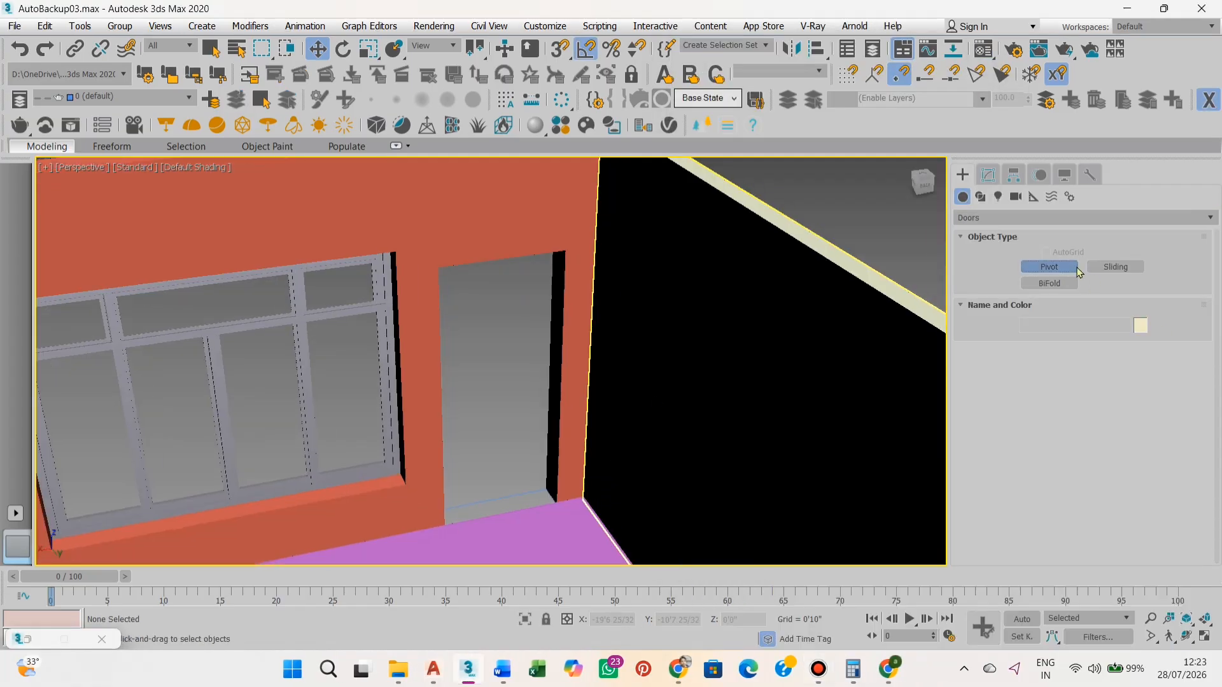
Create a pivot door about 3' wide and 7' high in the wall's door opening, snapped to its corners
{"action": "left_click", "coordinate": [1076, 269]}
{"action": "scroll", "coordinate": [553, 458], "scroll_direction": "up", "scroll_amount": 4}
{"action": "key", "text": "s"}
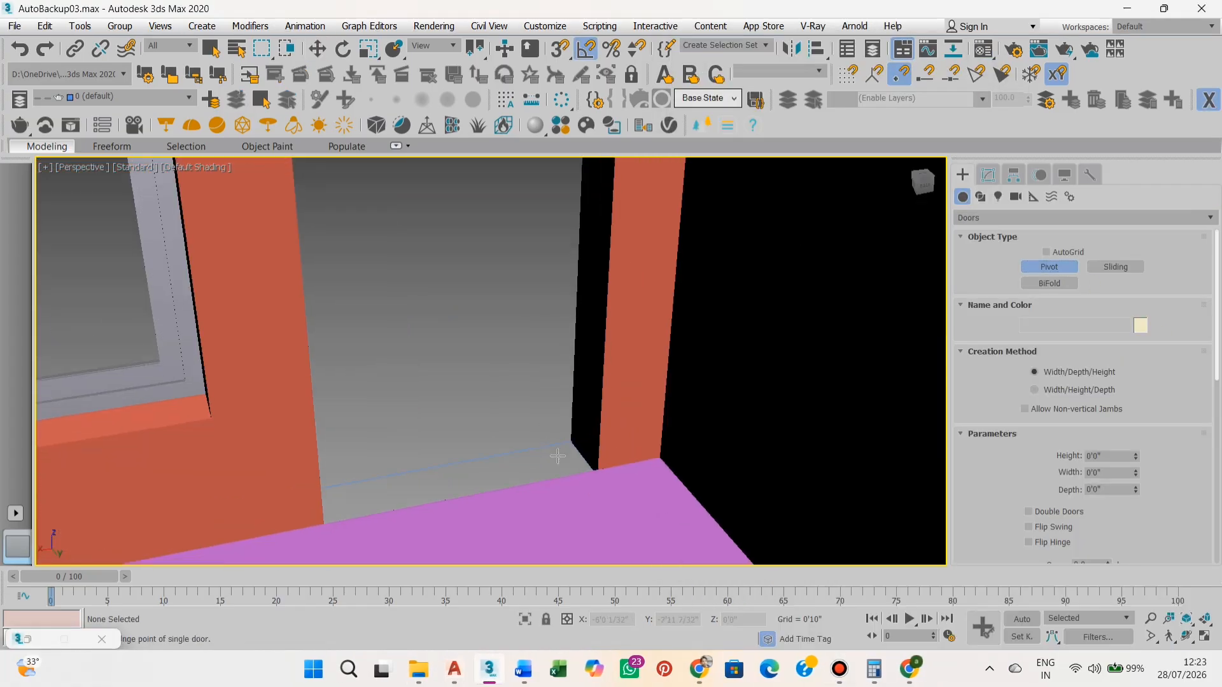
{"action": "left_click_drag", "start_coordinate": [567, 447], "coordinate": [327, 501]}
{"action": "left_click", "coordinate": [630, 517]}
{"action": "left_click", "coordinate": [511, 333]}
{"action": "right_click", "coordinate": [511, 333]}
{"action": "middle_click_drag", "start_coordinate": [394, 331], "coordinate": [520, 336], "text": "alt"}
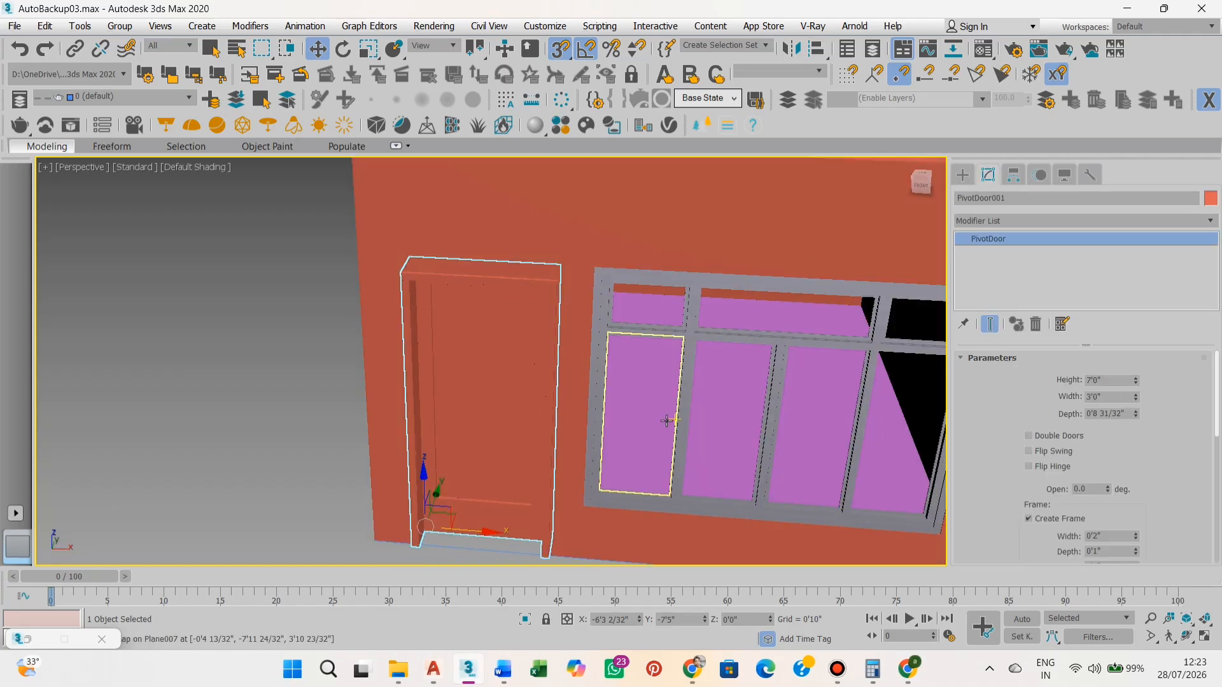
Set the pivot door's depth to 3" and move the door along the Y axis within the wall thickness
{"action": "key", "text": "Return"}
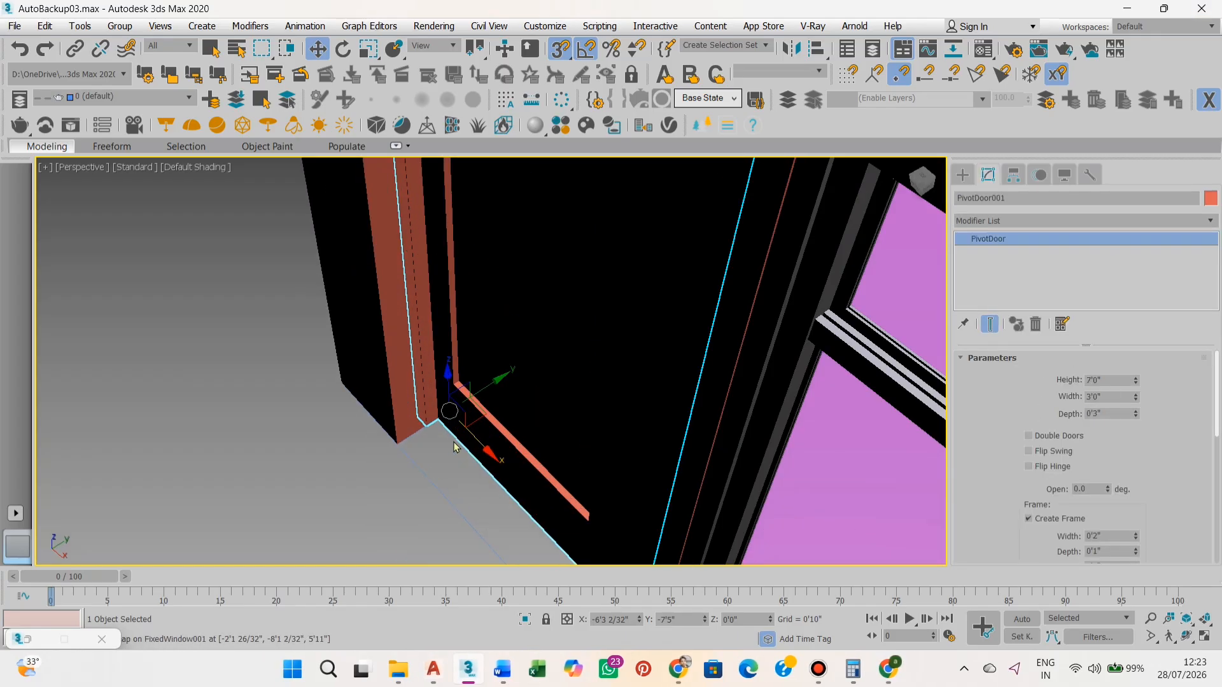
{"action": "scroll", "coordinate": [474, 421], "scroll_direction": "up", "scroll_amount": 6}
{"action": "middle_click_drag", "start_coordinate": [474, 423], "coordinate": [557, 414], "text": "alt"}
{"action": "scroll", "coordinate": [557, 415], "scroll_direction": "up", "scroll_amount": 3}
{"action": "left_click_drag", "start_coordinate": [651, 395], "coordinate": [679, 423]}
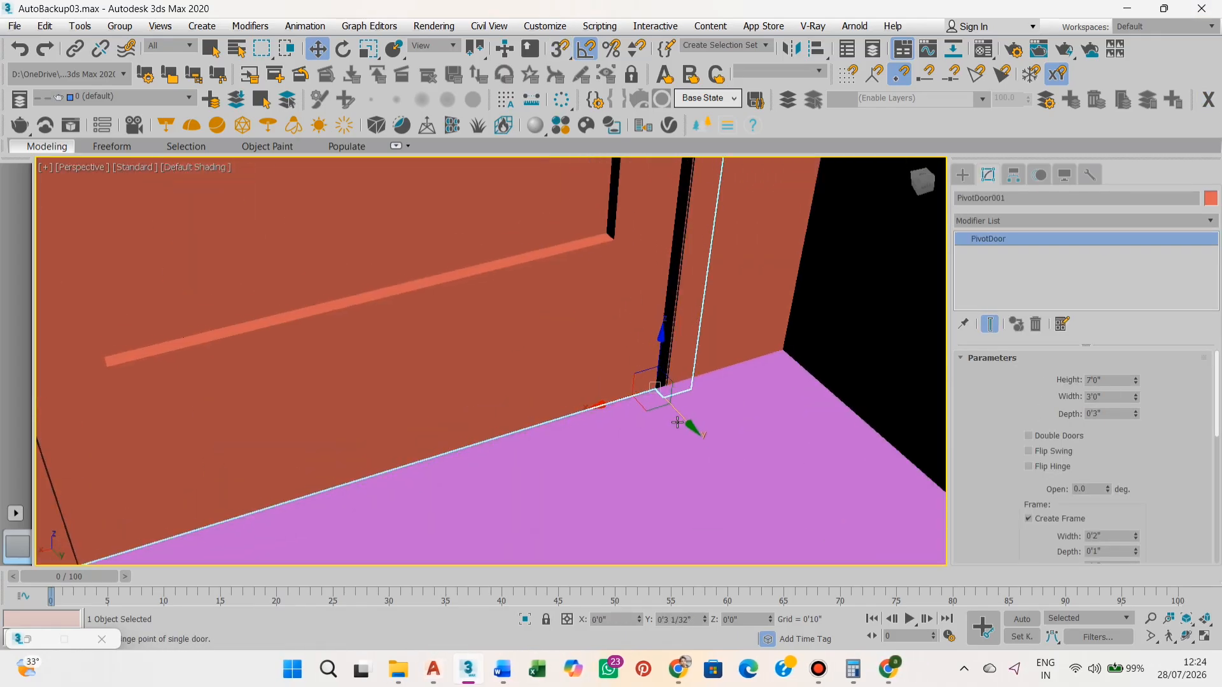
{"action": "scroll", "coordinate": [679, 423], "scroll_direction": "down", "scroll_amount": 6}
Set the pivot door's width to 2'9" and shift the door about 1.5" along X within the opening
{"action": "middle_click_drag", "start_coordinate": [679, 423], "coordinate": [584, 529], "text": "alt"}
{"action": "key", "text": "BackSpace"}
{"action": "type", "text": "2'9"}
{"action": "key", "text": "Return"}
{"action": "scroll", "coordinate": [584, 529], "scroll_direction": "up", "scroll_amount": 6}
{"action": "left_click_drag", "start_coordinate": [662, 363], "coordinate": [641, 361]}
{"action": "scroll", "coordinate": [641, 360], "scroll_direction": "down", "scroll_amount": 6}
Set the bottom rail of the door leaf to 8"
{"action": "mouse_move", "coordinate": [641, 360]}
{"action": "middle_mouse_down", "text": "alt"}
{"action": "mouse_move", "coordinate": [626, 404]}
{"action": "mouse_move", "coordinate": [661, 366]}
{"action": "middle_mouse_up", "text": "alt"}
{"action": "scroll", "coordinate": [662, 366], "scroll_direction": "up", "scroll_amount": 3}
{"action": "left_click_drag", "start_coordinate": [1145, 519], "coordinate": [1143, 349]}
{"action": "left_click_drag", "start_coordinate": [1154, 546], "coordinate": [1155, 472]}
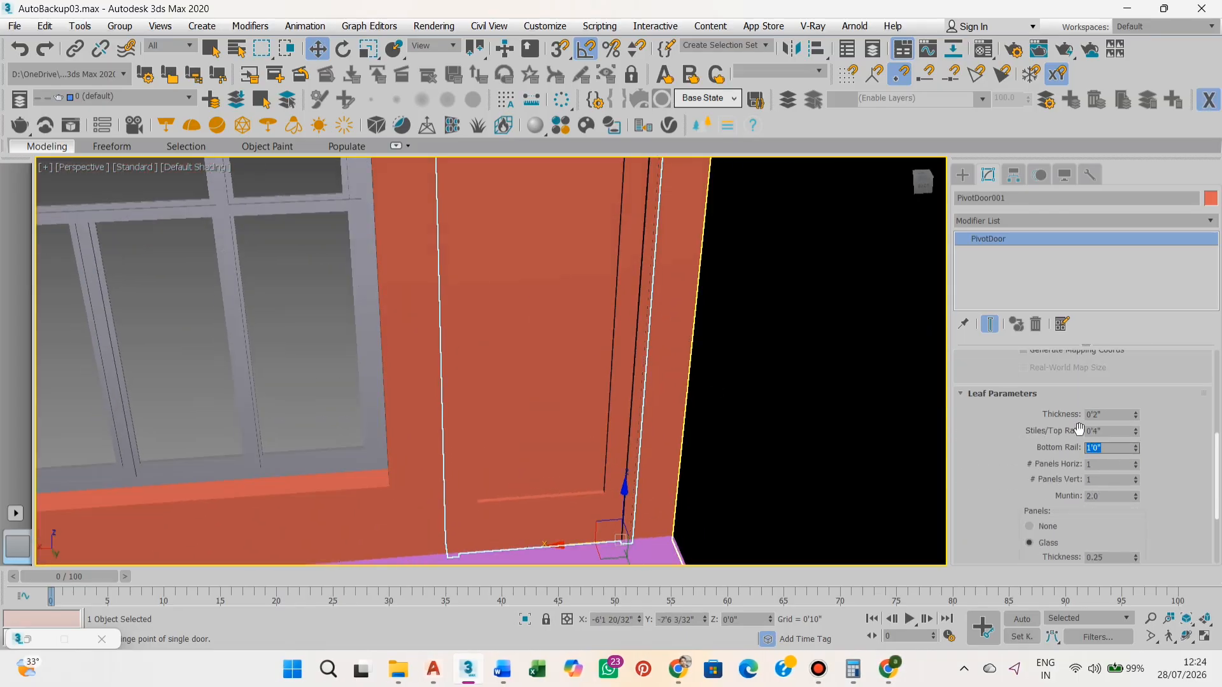
{"action": "type", "text": "9"}
{"action": "key", "text": "Return"}
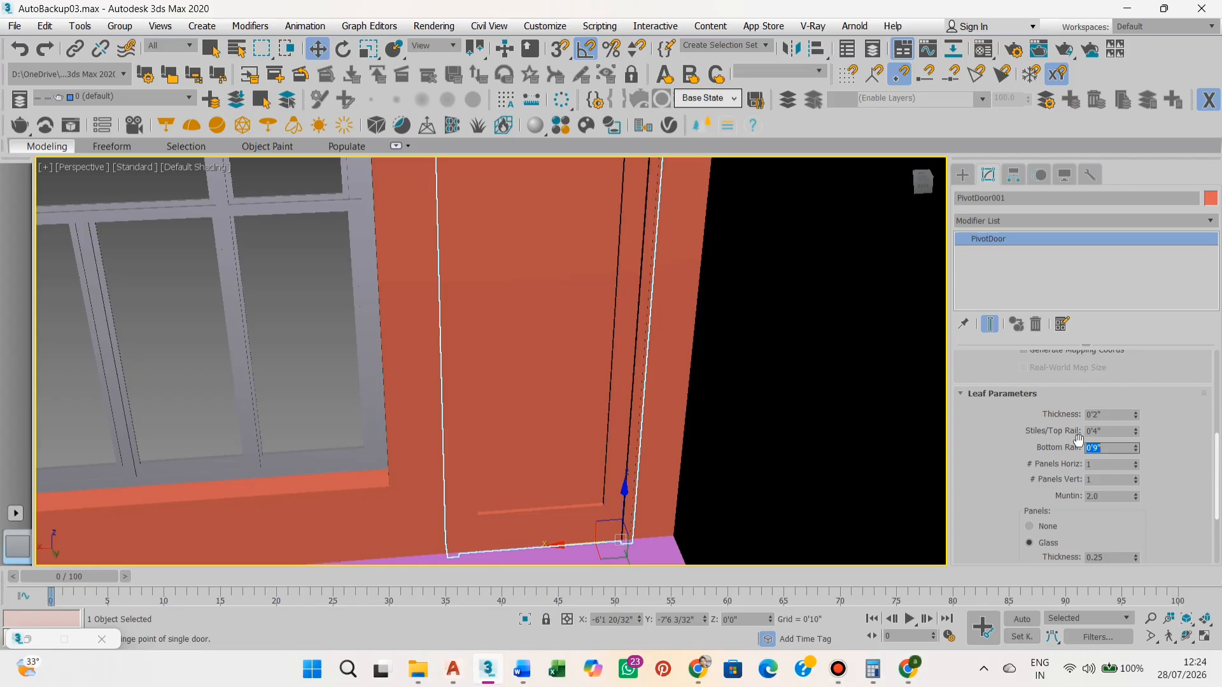
{"action": "type", "text": "8"}
{"action": "key", "text": "Return"}
{"action": "scroll", "coordinate": [792, 318], "scroll_direction": "down", "scroll_amount": 5}
{"action": "scroll", "coordinate": [567, 382], "scroll_direction": "up", "scroll_amount": 5}
{"action": "middle_click_drag", "start_coordinate": [792, 318], "coordinate": [586, 394], "text": "alt"}
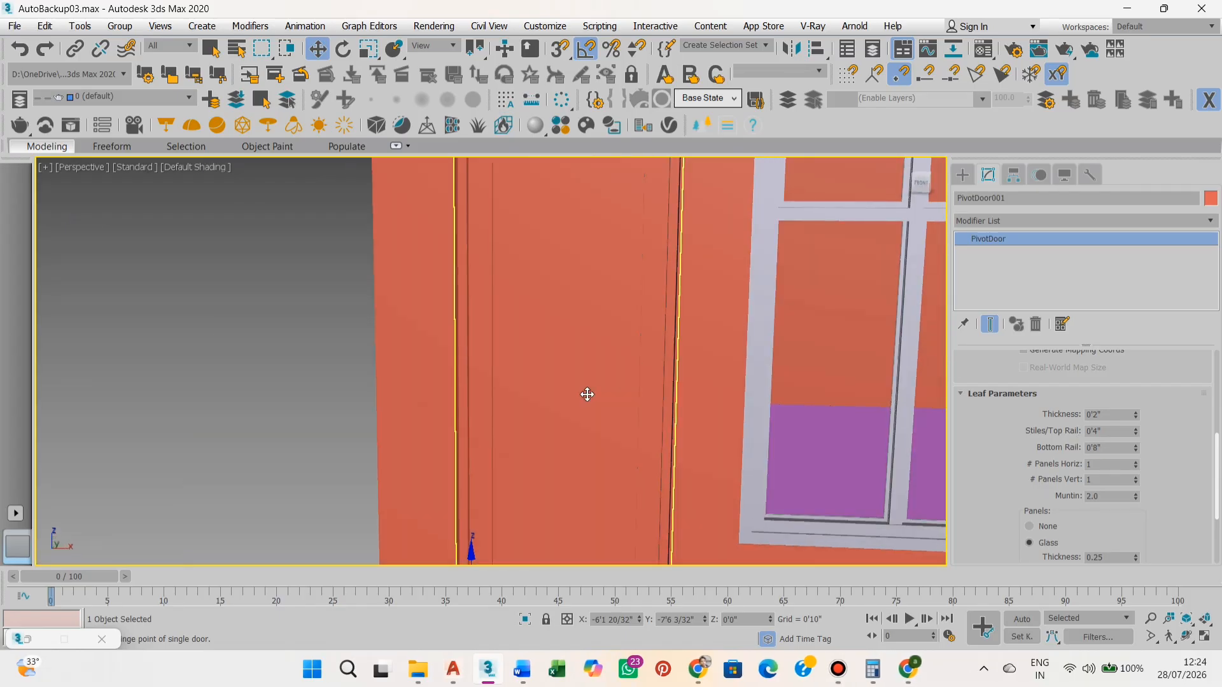
Set the door leaf's stiles and top rail to 2" and its bottom rail to 7"
{"action": "scroll", "coordinate": [587, 394], "scroll_direction": "down", "scroll_amount": 5}
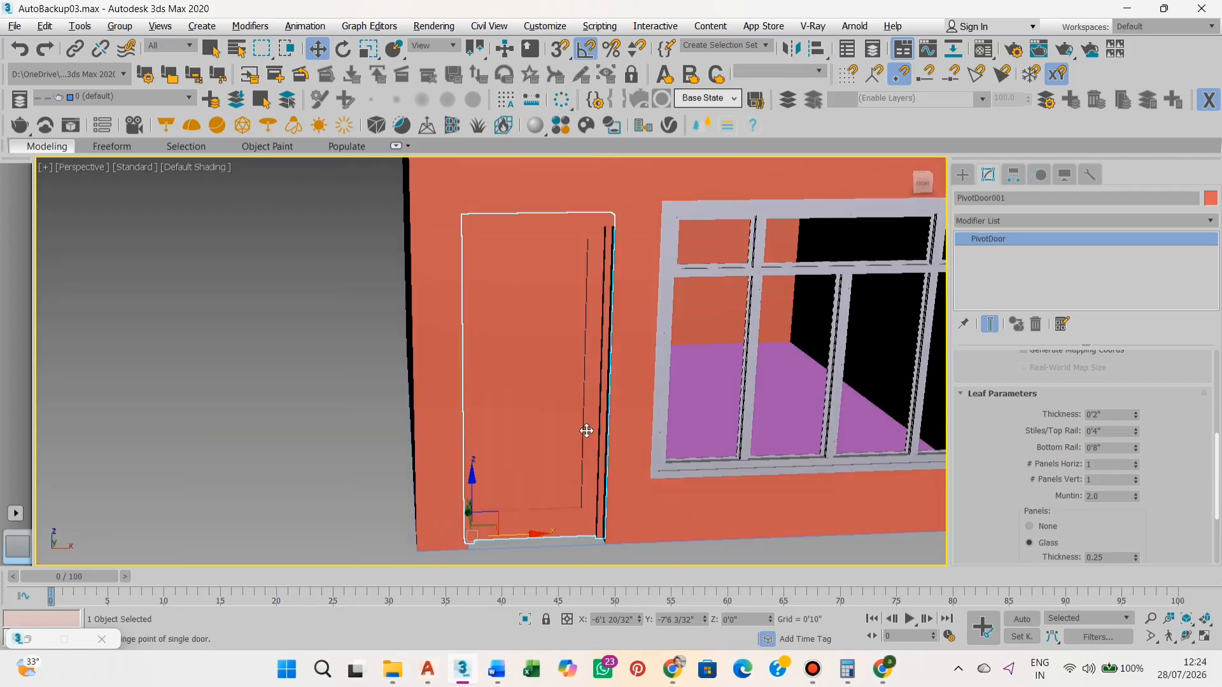
{"action": "middle_click_drag", "start_coordinate": [595, 445], "coordinate": [526, 426], "text": "alt"}
{"action": "double_click", "coordinate": [1095, 431]}
{"action": "type", "text": "2"}
{"action": "key", "text": "Return"}
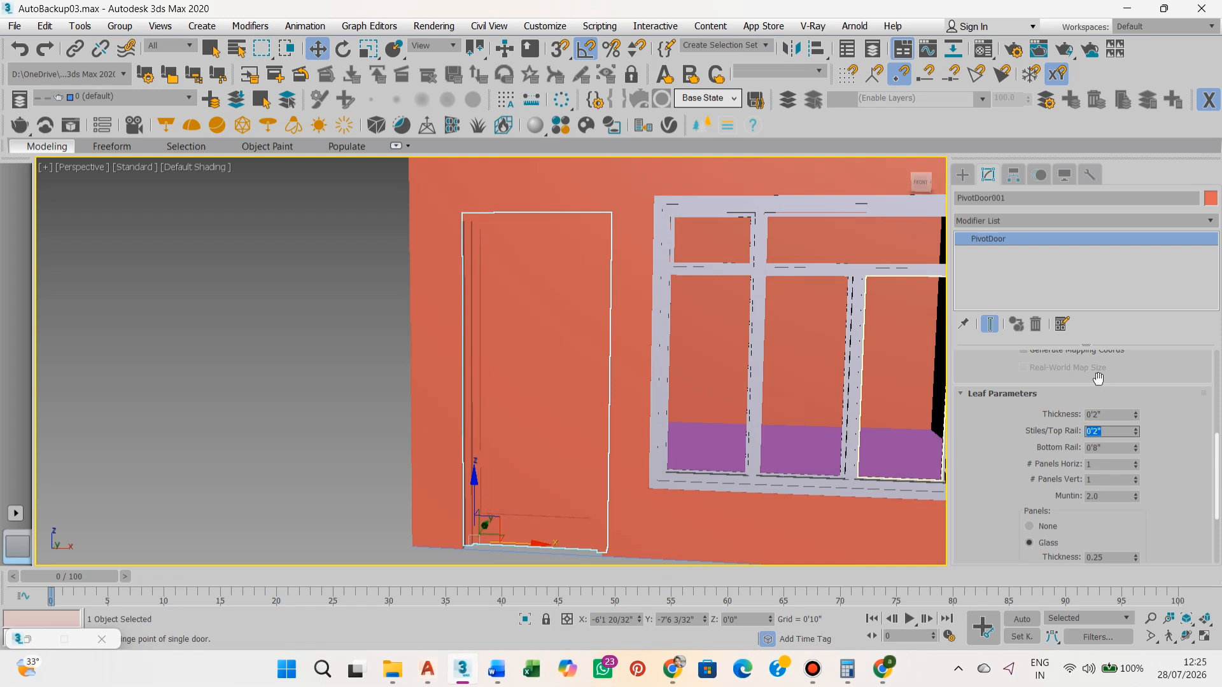
{"action": "middle_click_drag", "start_coordinate": [572, 471], "coordinate": [707, 439], "text": "alt"}
{"action": "type", "text": "9"}
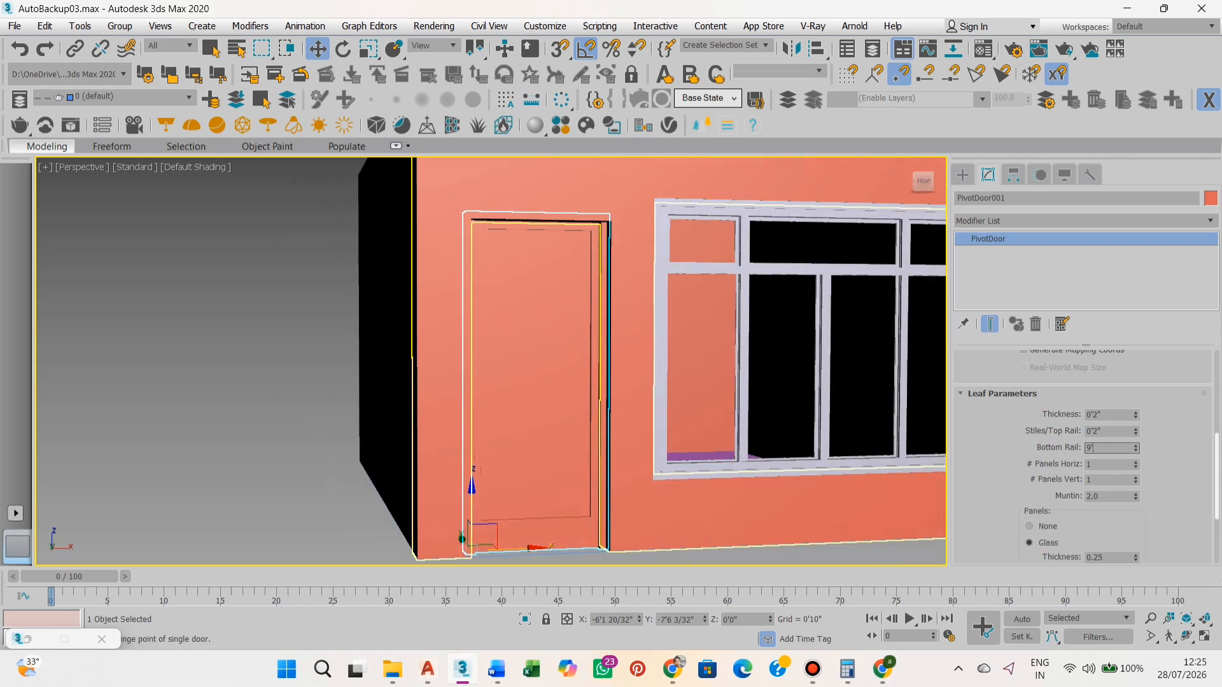
{"action": "key", "text": "Return"}
{"action": "type", "text": "7"}
{"action": "key", "text": "Return"}
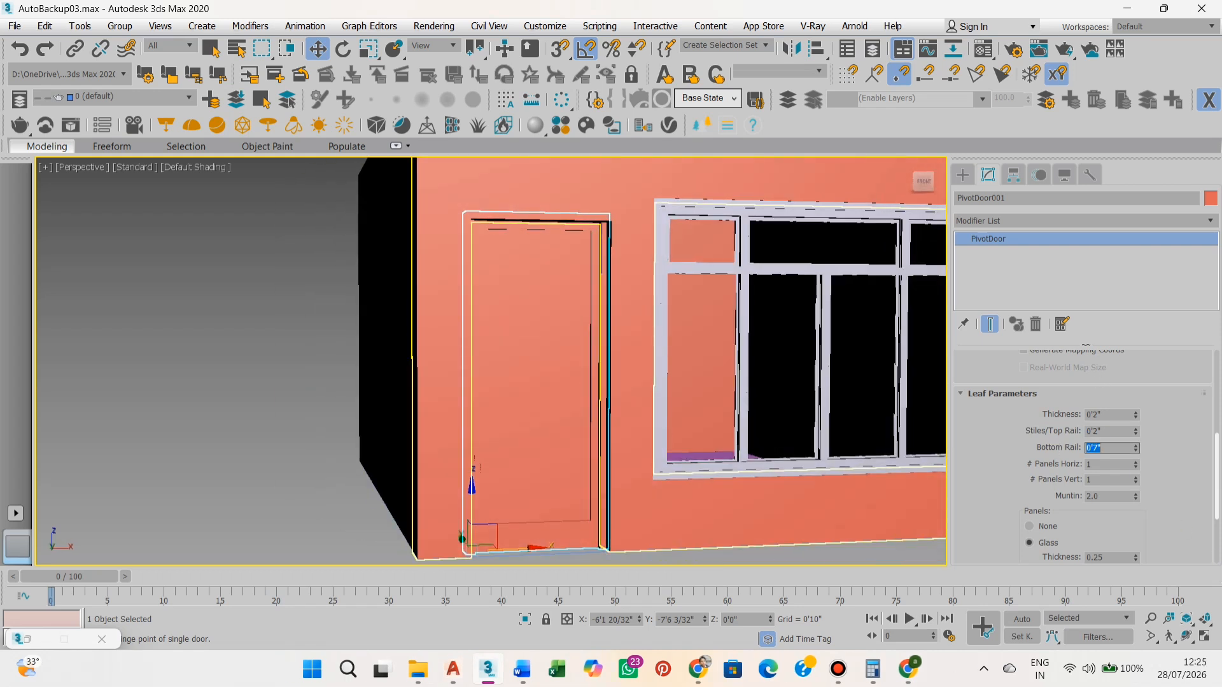
Convert the pivot door to an Editable Poly
{"action": "middle_click_drag", "start_coordinate": [560, 388], "coordinate": [516, 422], "text": "alt"}
{"action": "scroll", "coordinate": [1146, 489], "scroll_direction": "down", "scroll_amount": 3}
{"action": "scroll", "coordinate": [1158, 492], "scroll_direction": "up", "scroll_amount": 2}
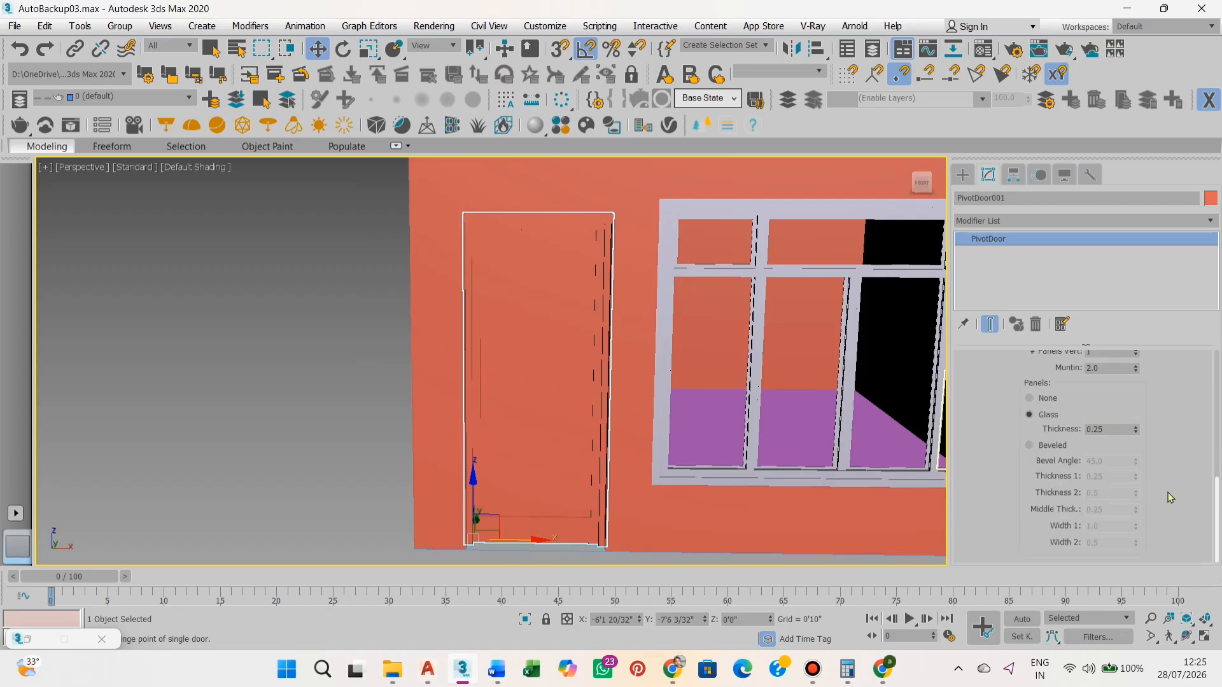
{"action": "right_click", "coordinate": [535, 387]}
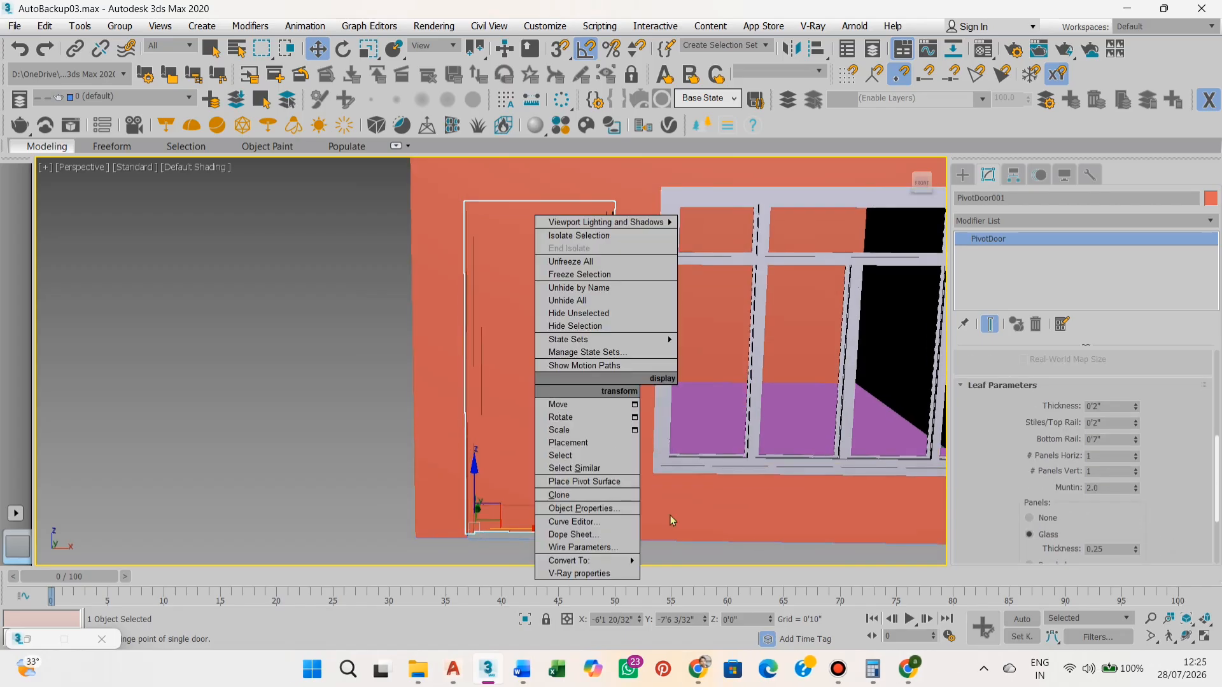
{"action": "mouse_move", "coordinate": [554, 556]}
{"action": "left_click", "coordinate": [708, 574]}
Try deleting the door's central panel as an element
{"action": "left_click", "coordinate": [1118, 399]}
{"action": "left_click", "coordinate": [558, 375]}
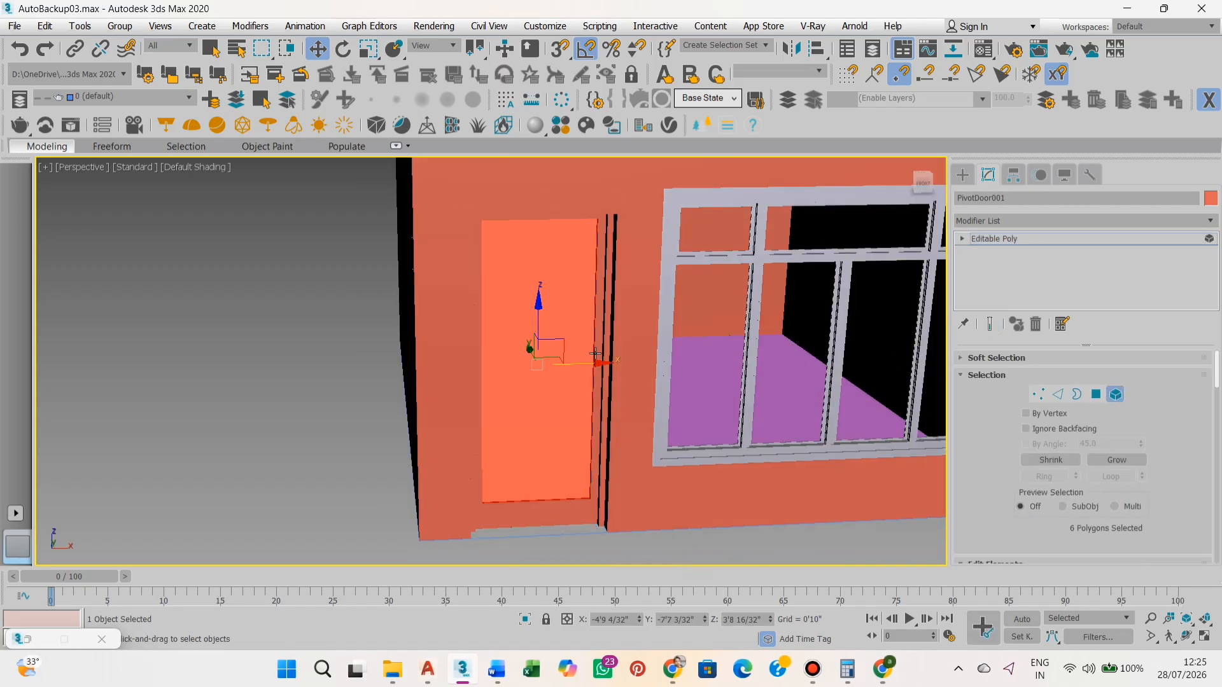
{"action": "key", "text": "Delete"}
{"action": "left_click", "coordinate": [965, 179]}
{"action": "middle_click_drag", "start_coordinate": [592, 356], "coordinate": [561, 405], "text": "alt"}
{"action": "key", "text": "ctrl+z"}
Assign the existing "windows" VRayMtl material to the door
{"action": "key", "text": "m"}
{"action": "left_click", "coordinate": [705, 100]}
{"action": "left_click", "coordinate": [728, 257]}
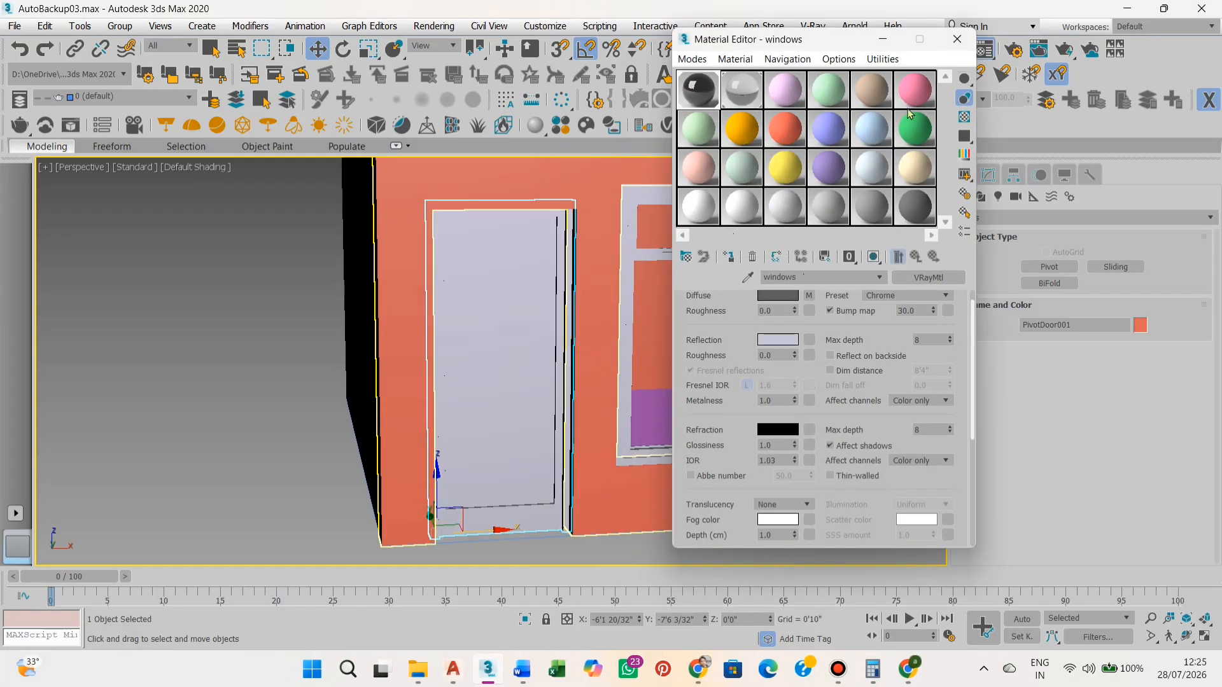
{"action": "left_click", "coordinate": [883, 39]}
{"action": "middle_click_drag", "start_coordinate": [690, 330], "coordinate": [555, 395], "text": "alt"}
{"action": "scroll", "coordinate": [555, 395], "scroll_direction": "down", "scroll_amount": 3}
{"action": "scroll", "coordinate": [548, 393], "scroll_direction": "up", "scroll_amount": 5}
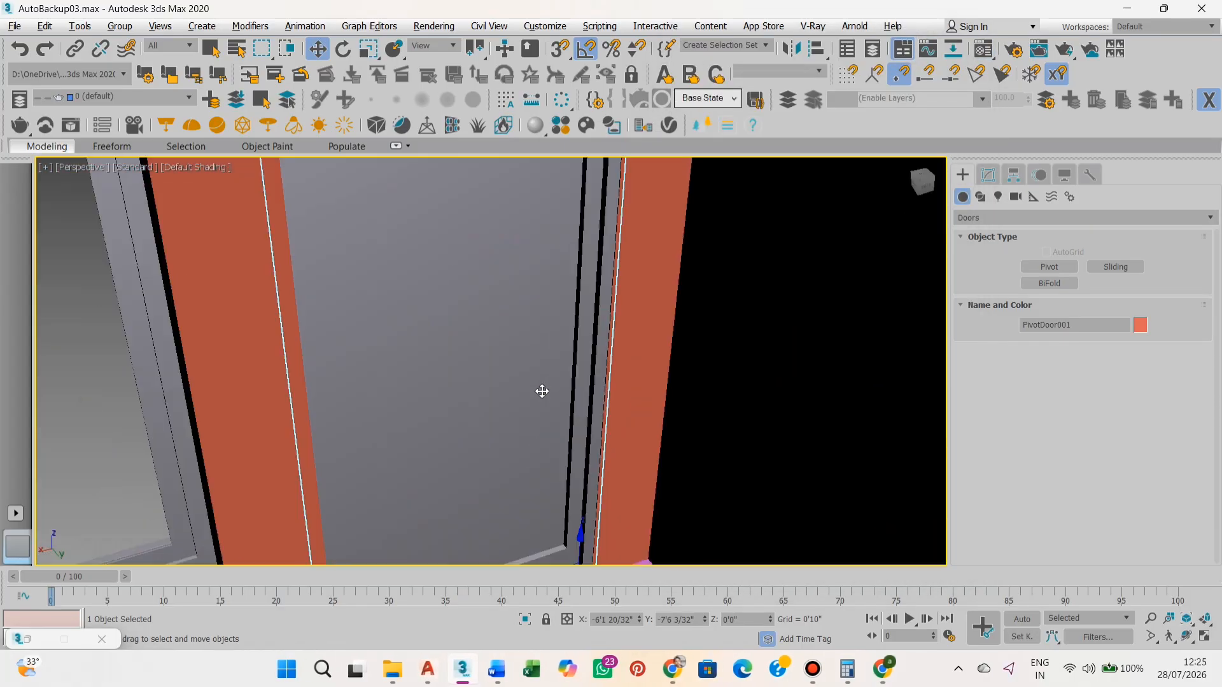
{"action": "scroll", "coordinate": [548, 388], "scroll_direction": "down", "scroll_amount": 5}
Try lowering the upper vertices of the door's central panel in the Front view
{"action": "key", "text": "4"}
{"action": "middle_click_drag", "start_coordinate": [592, 338], "coordinate": [554, 346]}
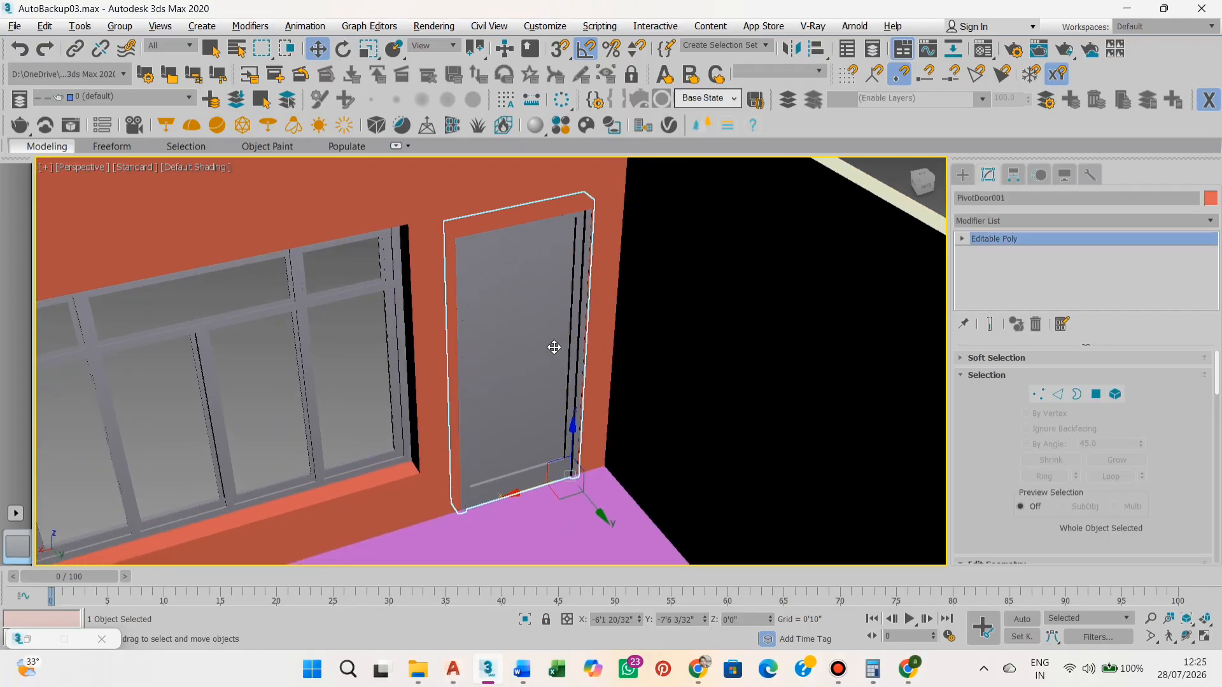
{"action": "left_click", "coordinate": [1096, 394]}
{"action": "middle_click_drag", "start_coordinate": [637, 305], "coordinate": [673, 395], "text": "alt"}
{"action": "key", "text": "1"}
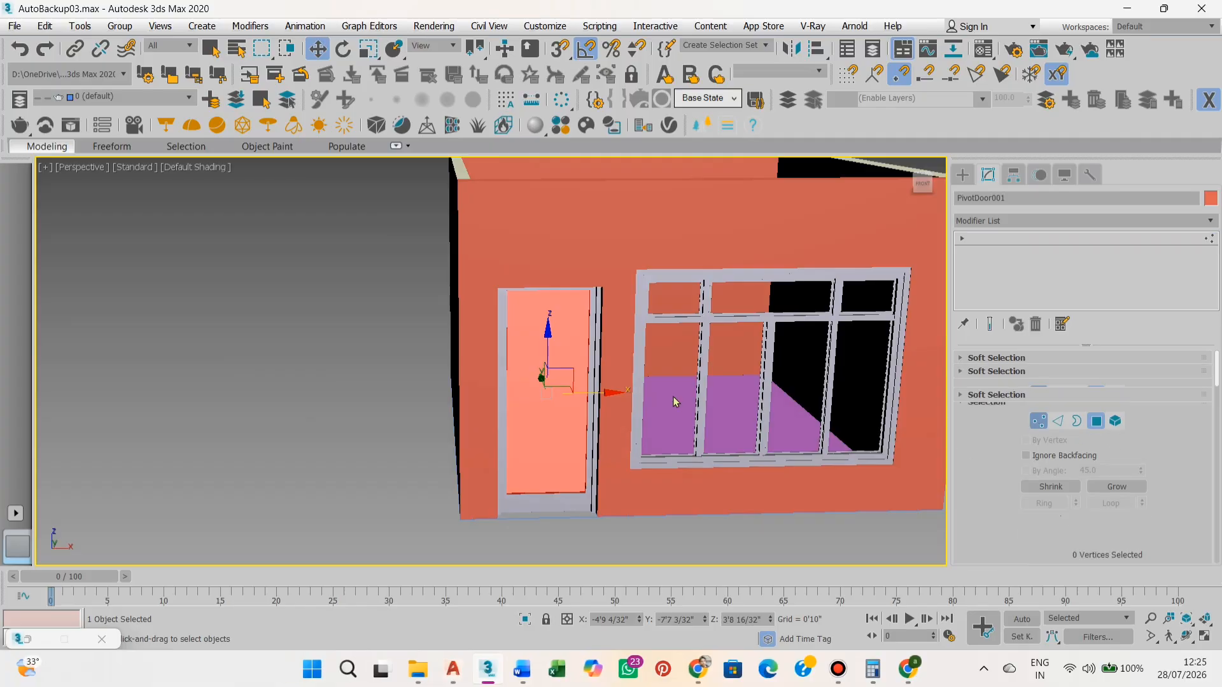
{"action": "scroll", "coordinate": [654, 349], "scroll_direction": "up", "scroll_amount": 8}
{"action": "key", "text": "alt+w"}
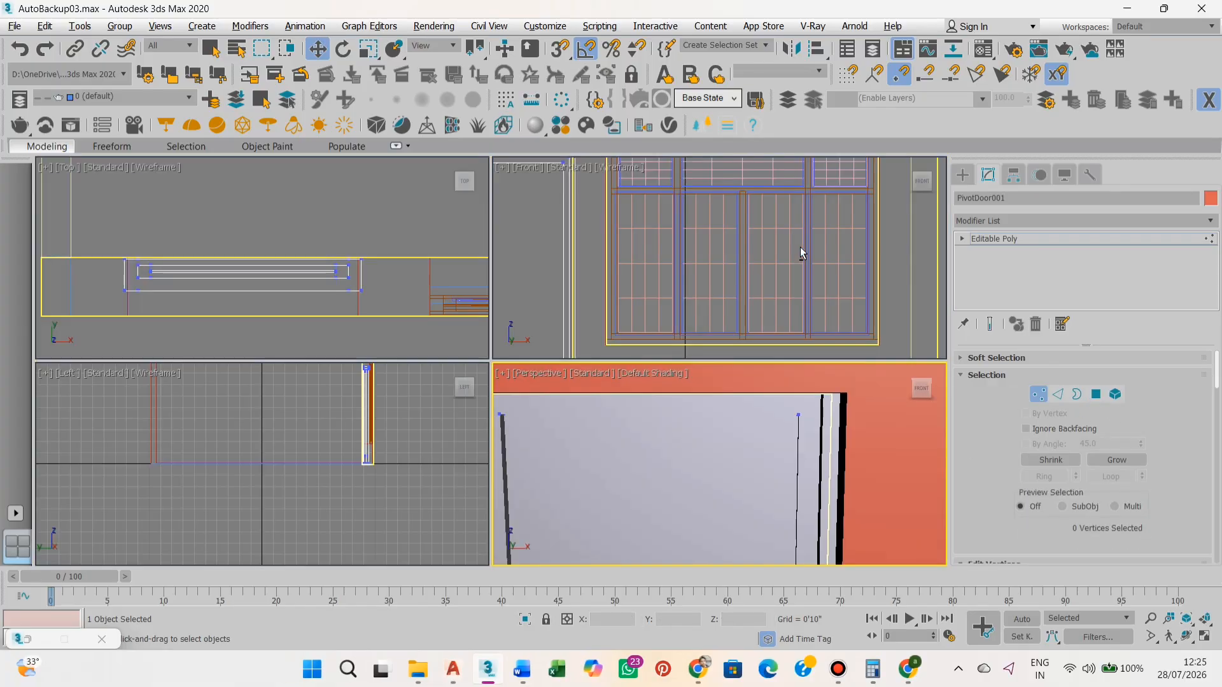
{"action": "key", "text": "alt+w"}
{"action": "scroll", "coordinate": [711, 307], "scroll_direction": "up", "scroll_amount": 10}
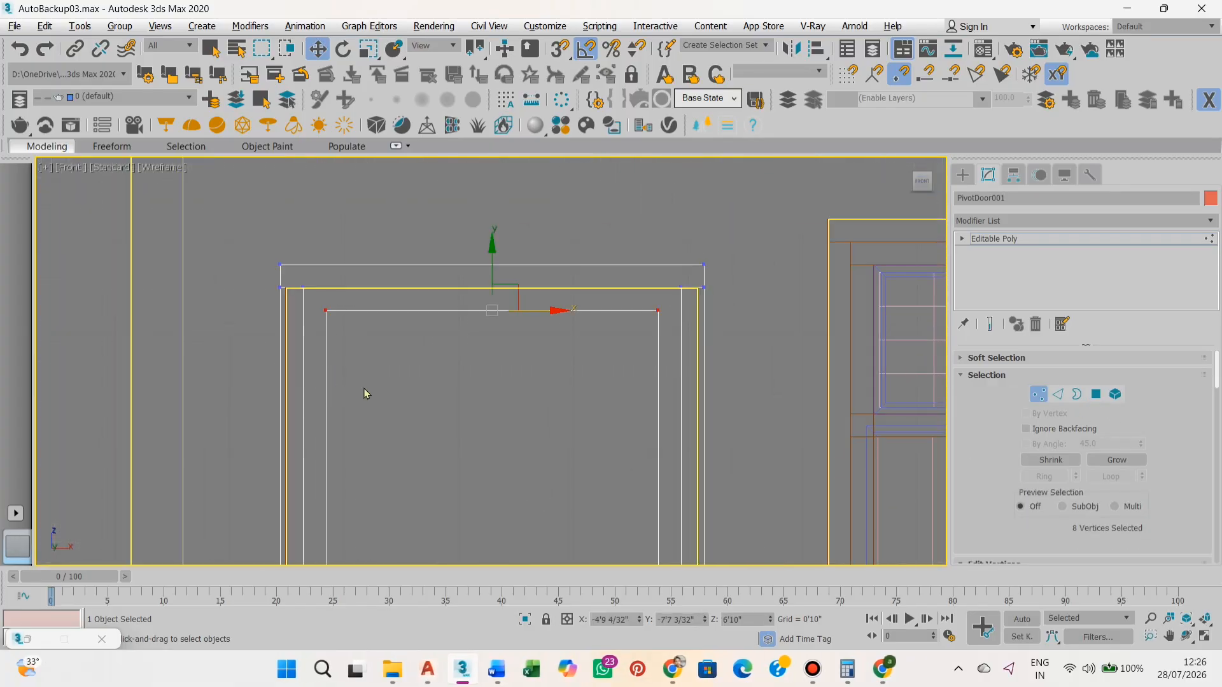
{"action": "middle_click_drag", "start_coordinate": [364, 388], "coordinate": [457, 305]}
{"action": "scroll", "coordinate": [523, 258], "scroll_direction": "down", "scroll_amount": 2}
Undo the move of the panel's upper vertices and check the door in the Perspective view
{"action": "key", "text": "alt+w"}
{"action": "right_click", "coordinate": [734, 477]}
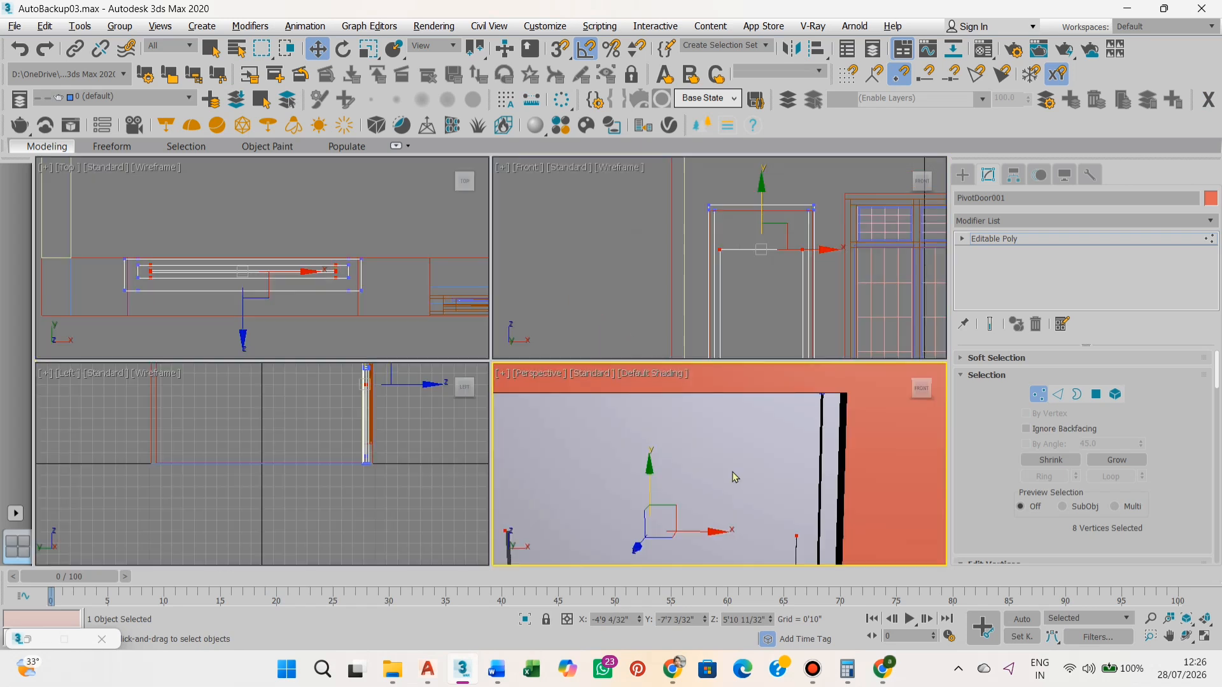
{"action": "key", "text": "alt+w"}
{"action": "scroll", "coordinate": [599, 354], "scroll_direction": "down", "scroll_amount": 7}
{"action": "middle_click_drag", "start_coordinate": [600, 383], "coordinate": [592, 349]}
{"action": "scroll", "coordinate": [528, 295], "scroll_direction": "up", "scroll_amount": 3}
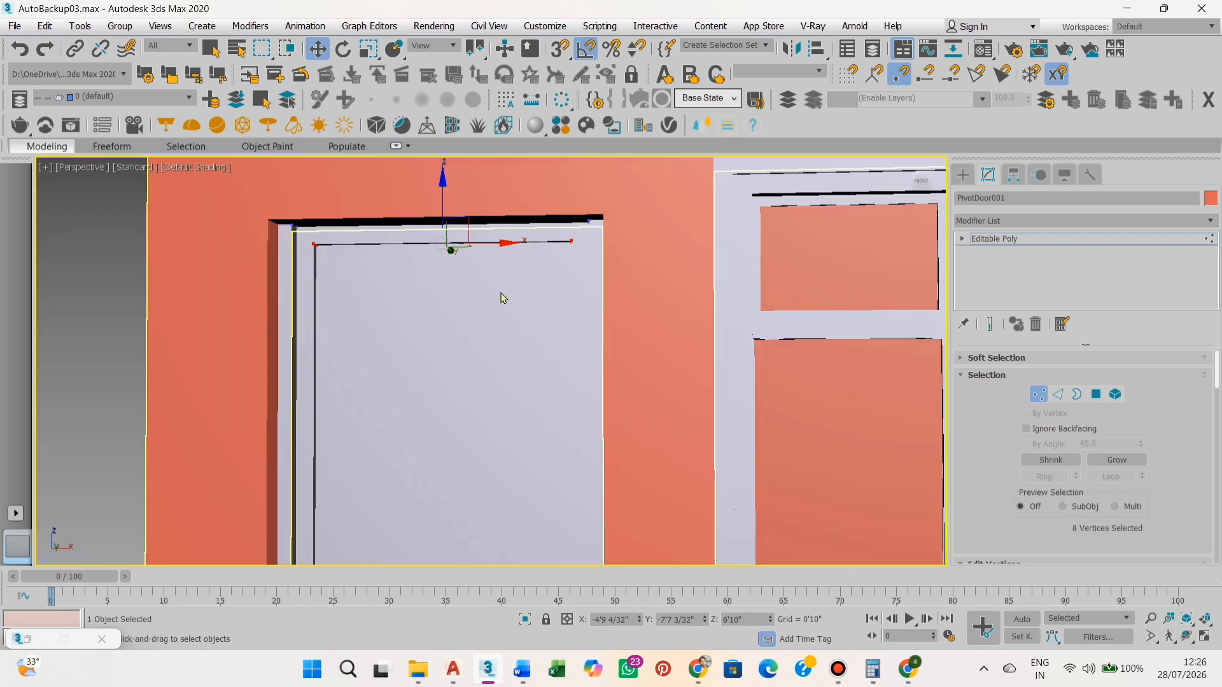
{"action": "scroll", "coordinate": [539, 335], "scroll_direction": "down", "scroll_amount": 6}
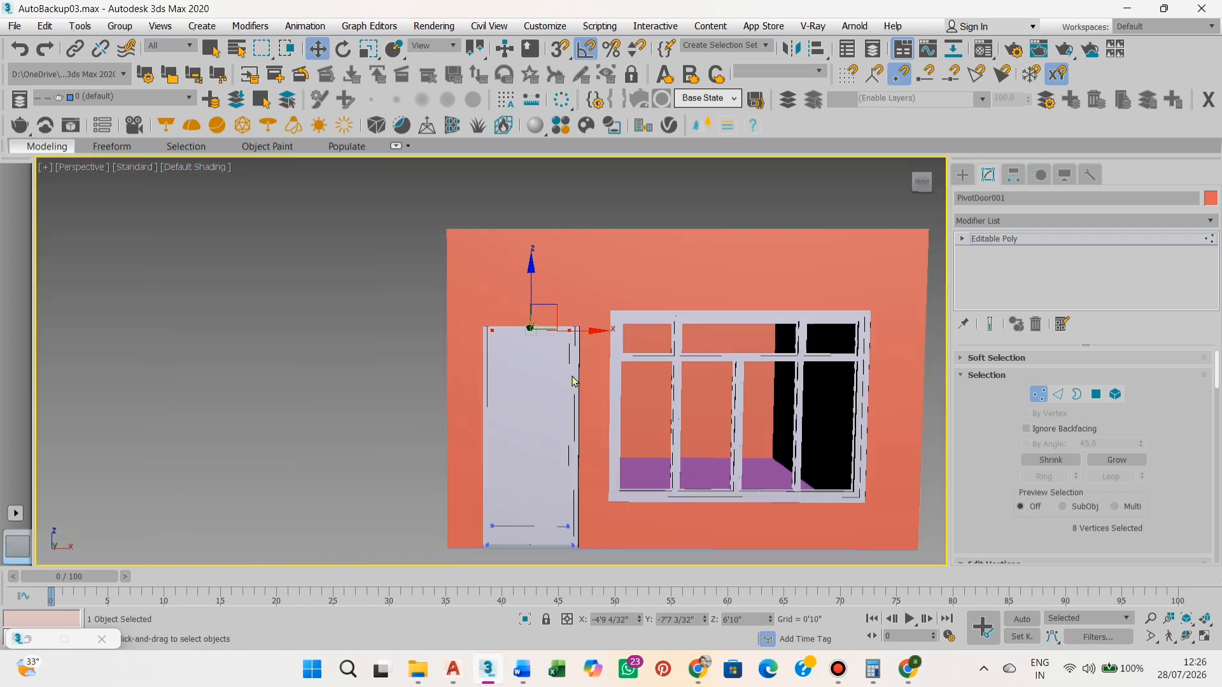
Select the door's central panel as an element and delete it
{"action": "middle_click_drag", "start_coordinate": [581, 357], "coordinate": [1138, 459], "text": "alt"}
{"action": "left_click", "coordinate": [1115, 395]}
{"action": "left_click", "coordinate": [545, 393]}
{"action": "scroll", "coordinate": [609, 402], "scroll_direction": "up", "scroll_amount": 3}
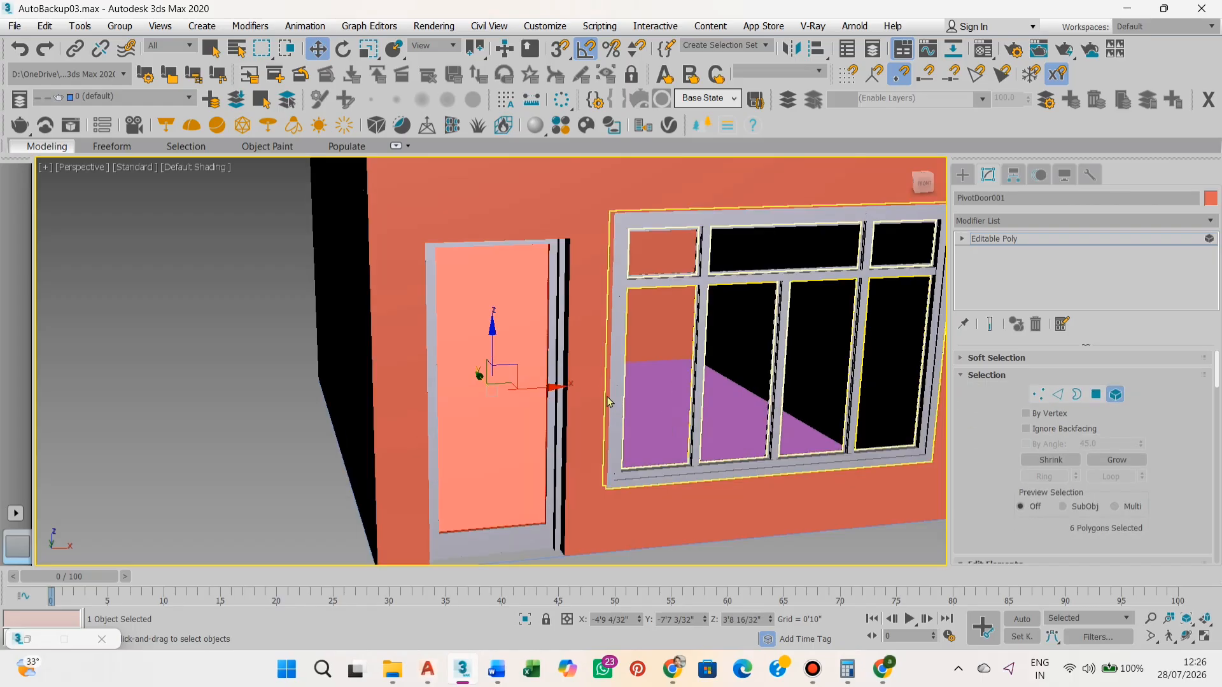
{"action": "key", "text": "Delete"}
{"action": "middle_click_drag", "start_coordinate": [623, 446], "coordinate": [582, 449], "text": "alt"}
Try filling the door leaf's opening with a Box primitive snapped to its inner corners in the Front view
{"action": "left_click", "coordinate": [968, 176]}
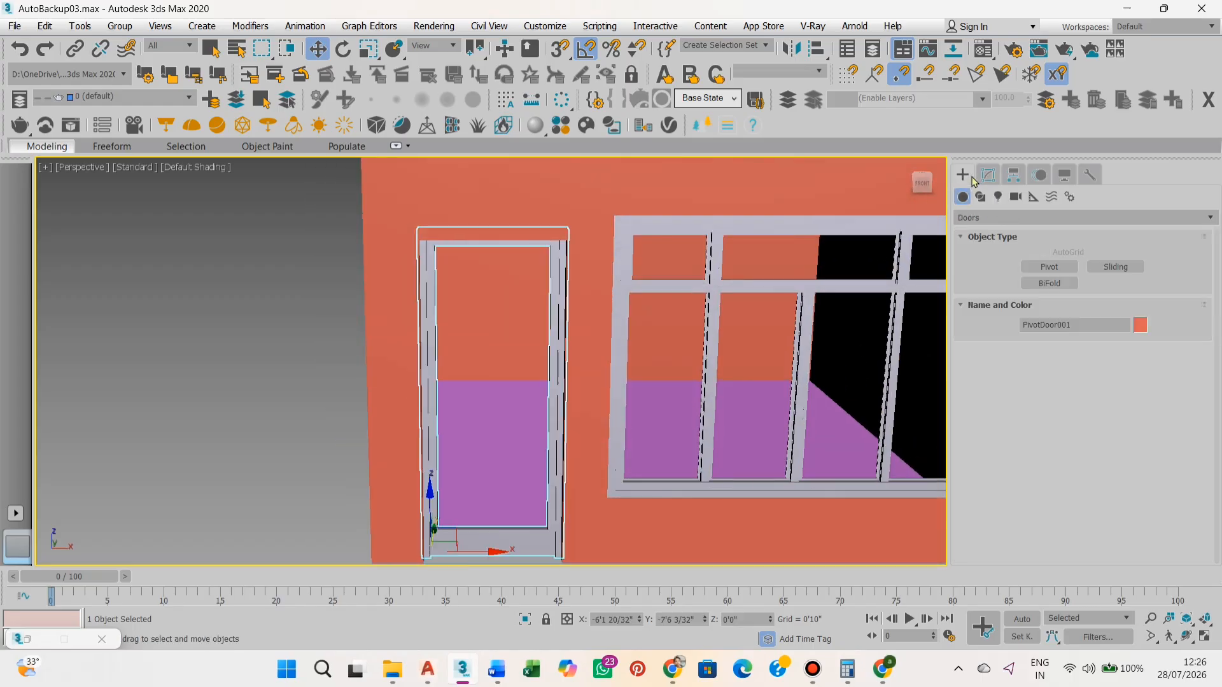
{"action": "middle_click_drag", "start_coordinate": [796, 346], "coordinate": [813, 322]}
{"action": "left_click", "coordinate": [1002, 217]}
{"action": "left_click", "coordinate": [1003, 235]}
{"action": "left_click", "coordinate": [1048, 266]}
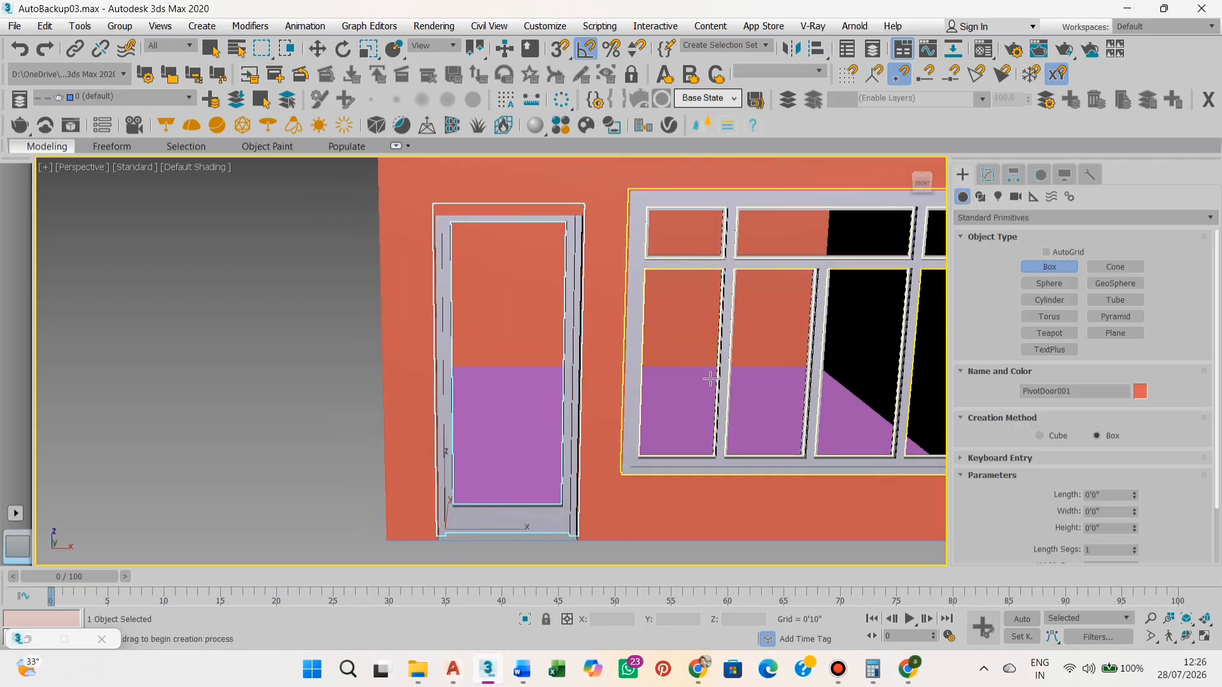
{"action": "key", "text": "alt+w"}
{"action": "middle_click", "coordinate": [682, 325]}
{"action": "key", "text": "alt+w"}
{"action": "scroll", "coordinate": [717, 329], "scroll_direction": "down", "scroll_amount": 2}
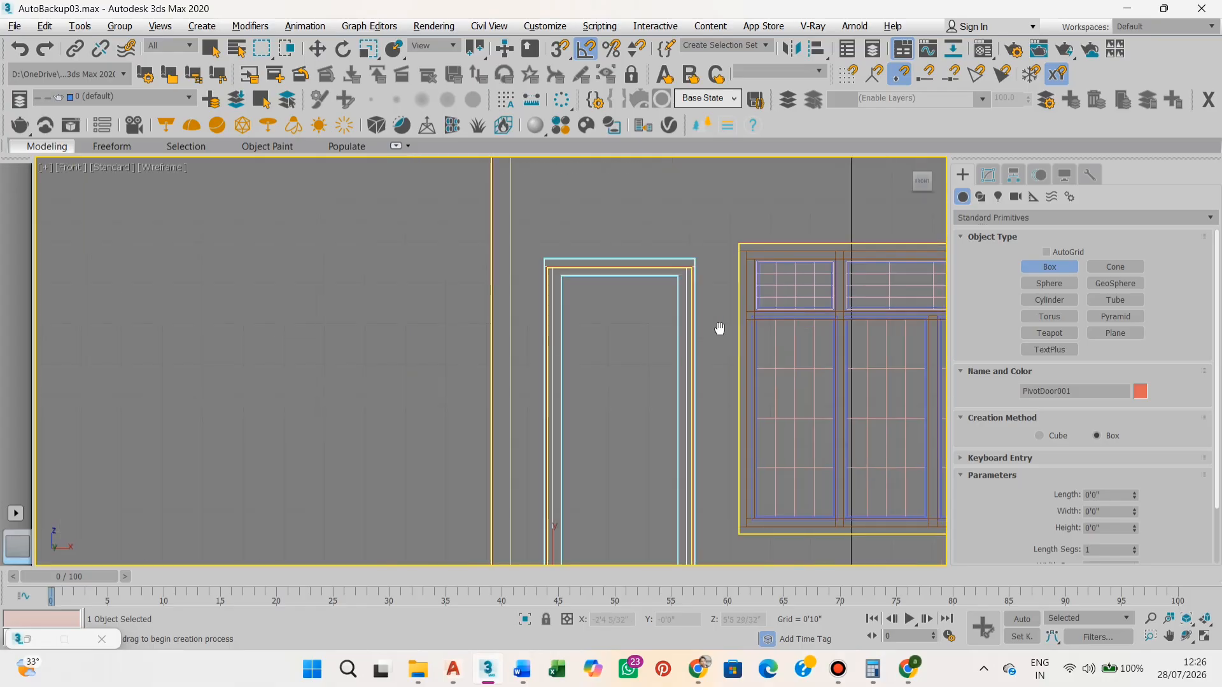
{"action": "middle_click_drag", "start_coordinate": [718, 330], "coordinate": [655, 390]}
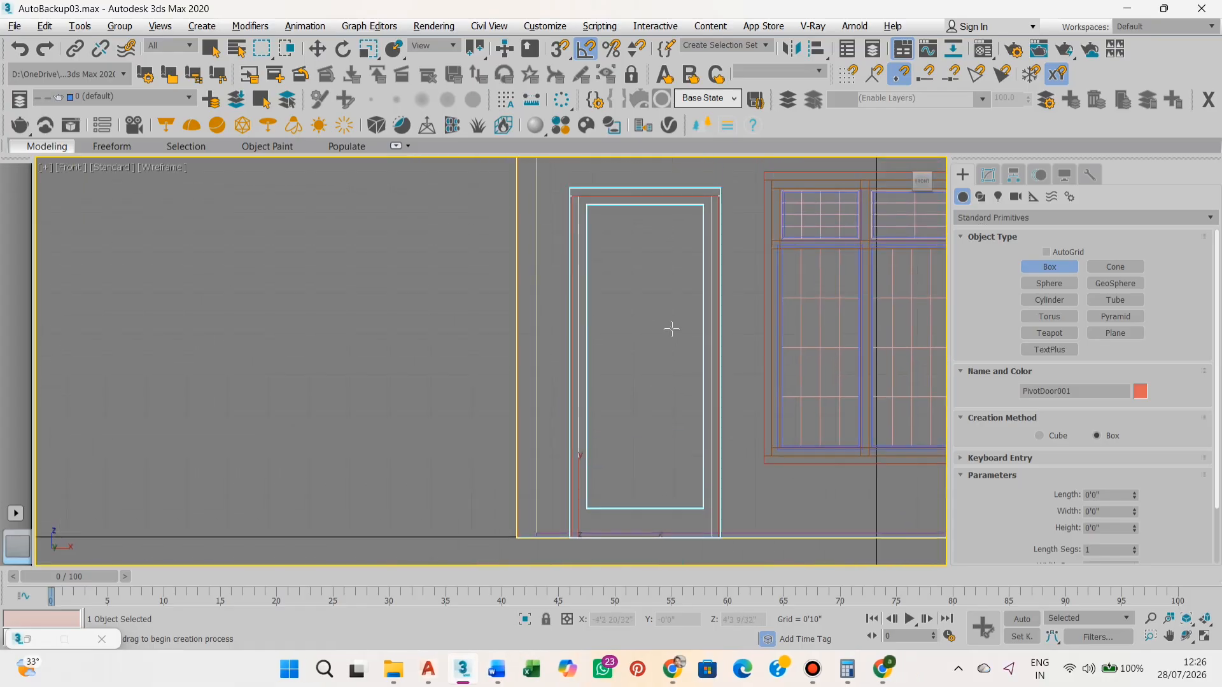
{"action": "key", "text": "s"}
{"action": "middle_click_drag", "start_coordinate": [671, 327], "coordinate": [676, 329]}
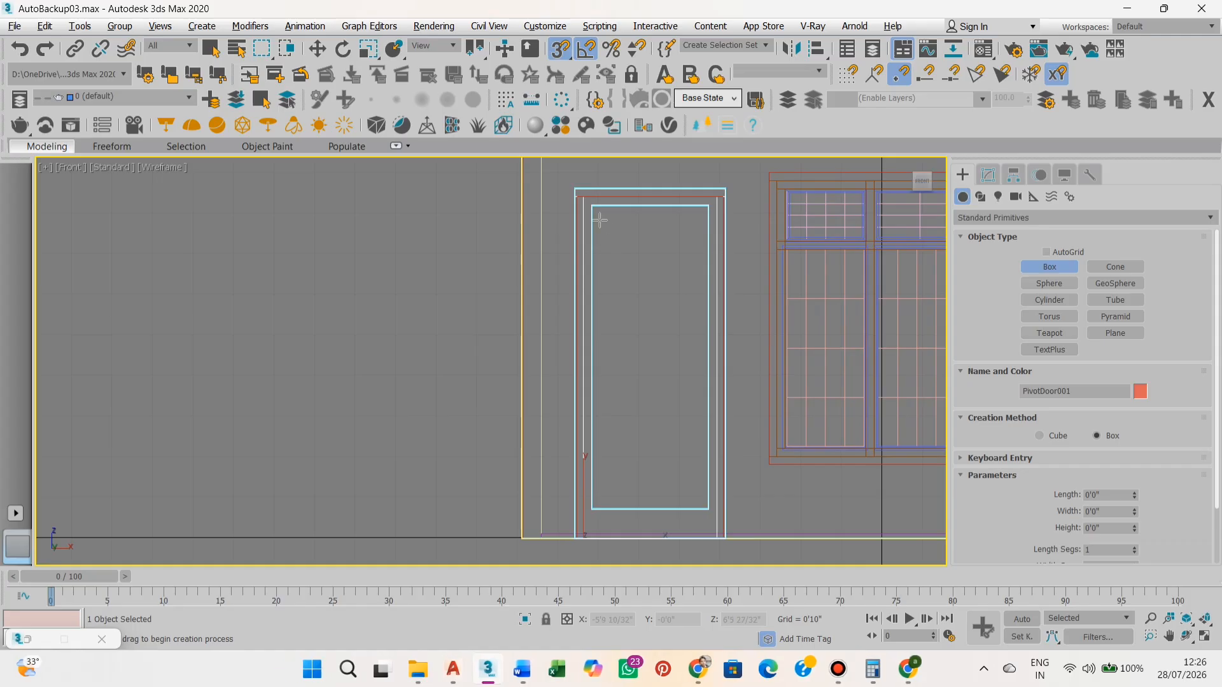
{"action": "left_click_drag", "start_coordinate": [600, 220], "coordinate": [636, 274]}
{"action": "left_click", "coordinate": [696, 486]}
Inspect the box in the door opening in the Perspective view and delete it
{"action": "key", "text": "w"}
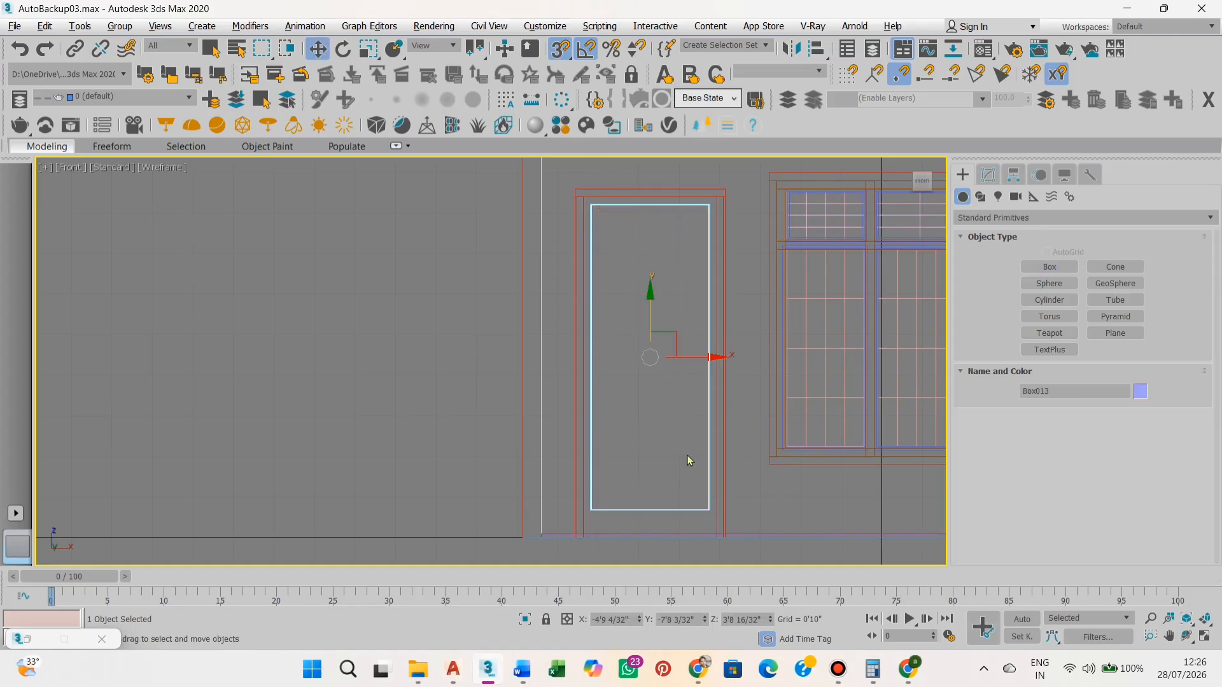
{"action": "key", "text": "alt+w"}
{"action": "middle_click", "coordinate": [825, 499]}
{"action": "key", "text": "alt+w"}
{"action": "middle_click_drag", "start_coordinate": [400, 355], "coordinate": [517, 379], "text": "alt"}
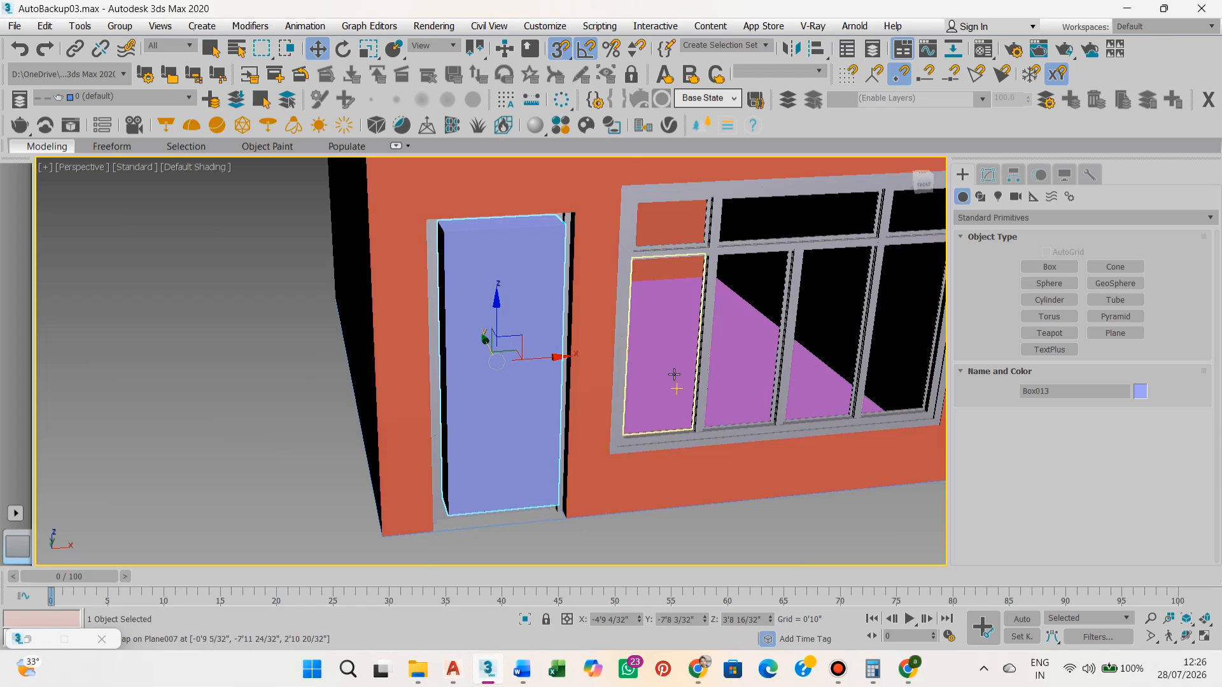
{"action": "key", "text": "Delete"}
{"action": "middle_click_drag", "start_coordinate": [674, 374], "coordinate": [643, 379]}
{"action": "middle_click_drag", "start_coordinate": [668, 423], "coordinate": [578, 420], "text": "alt"}
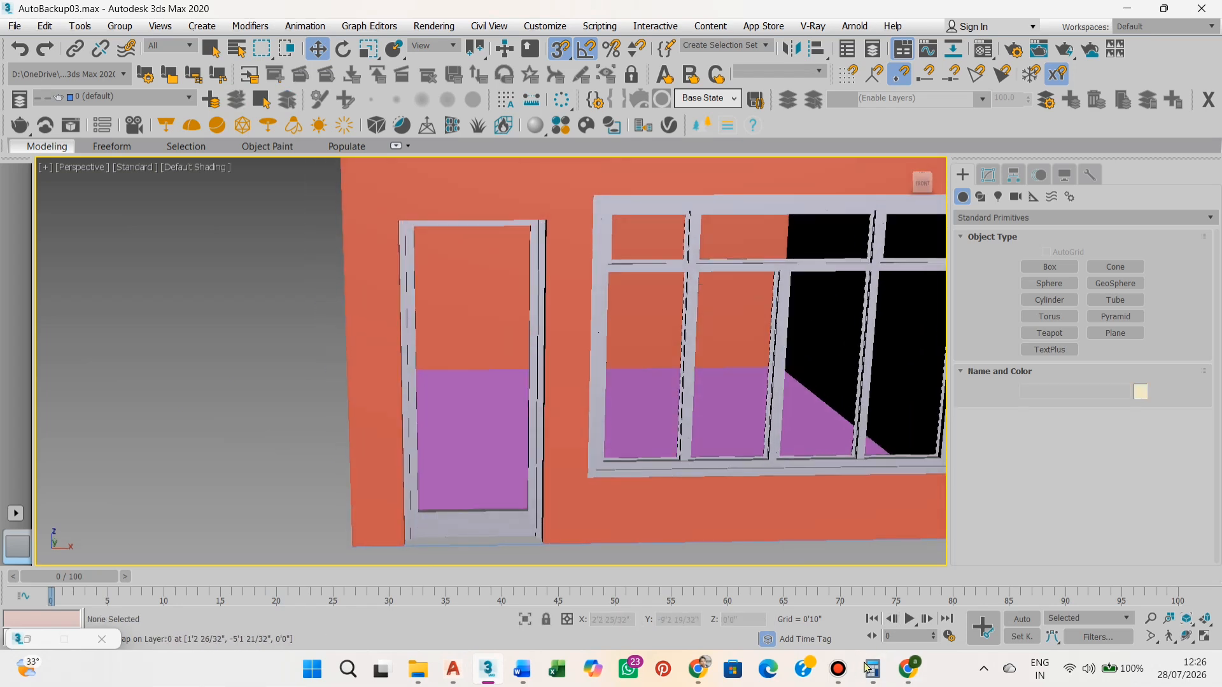
{"action": "left_click", "coordinate": [838, 668]}
{"action": "left_click", "coordinate": [1116, 609]}
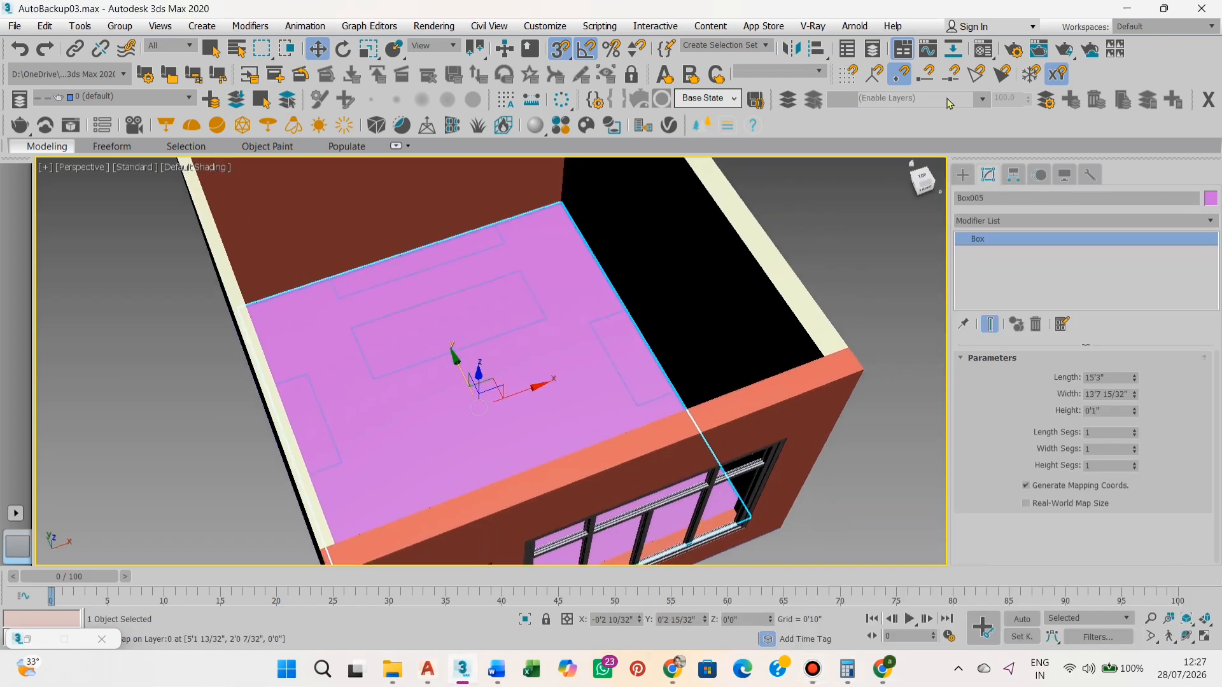
Set up a VRayMtl material named "floor" in the third material slot
{"action": "left_click", "coordinate": [984, 51]}
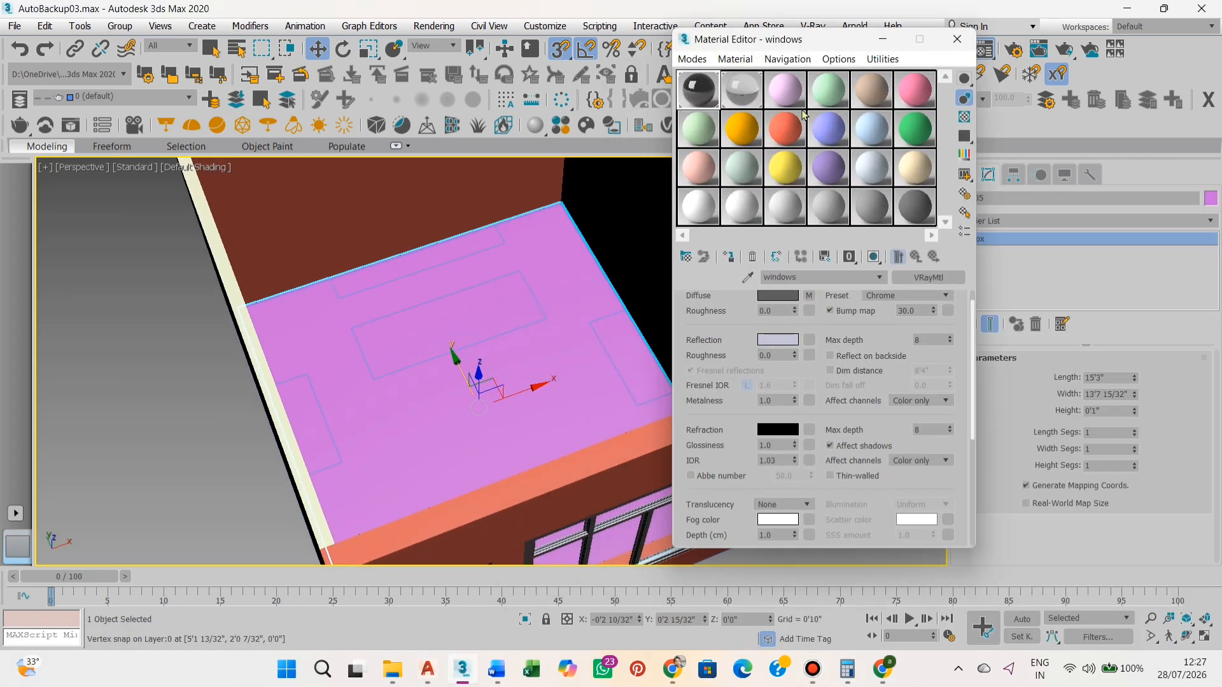
{"action": "left_click", "coordinate": [828, 281]}
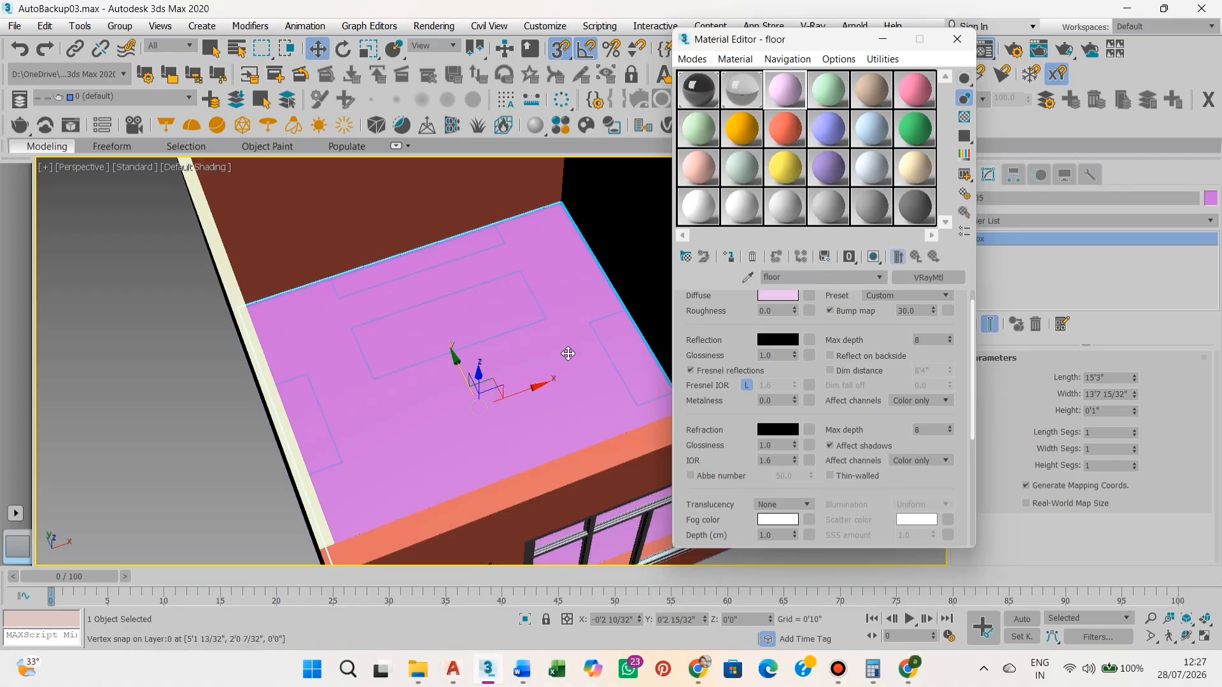
{"action": "scroll", "coordinate": [568, 353], "scroll_direction": "up", "scroll_amount": 4}
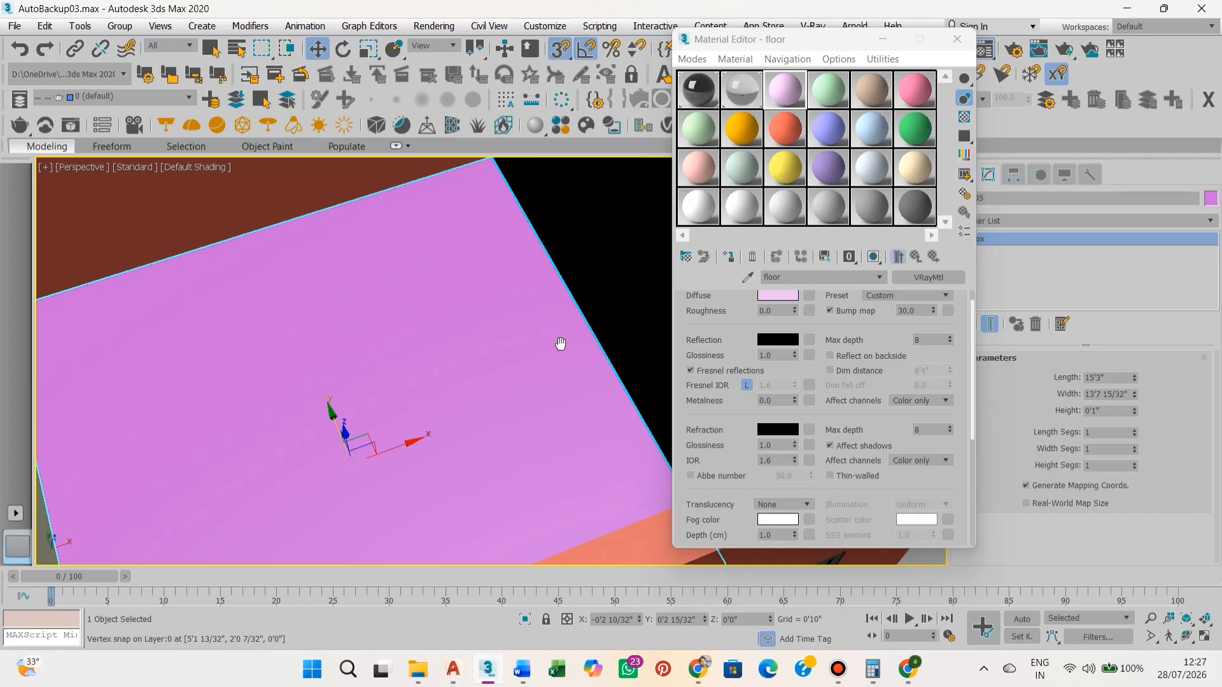
{"action": "scroll", "coordinate": [560, 343], "scroll_direction": "down", "scroll_amount": 3}
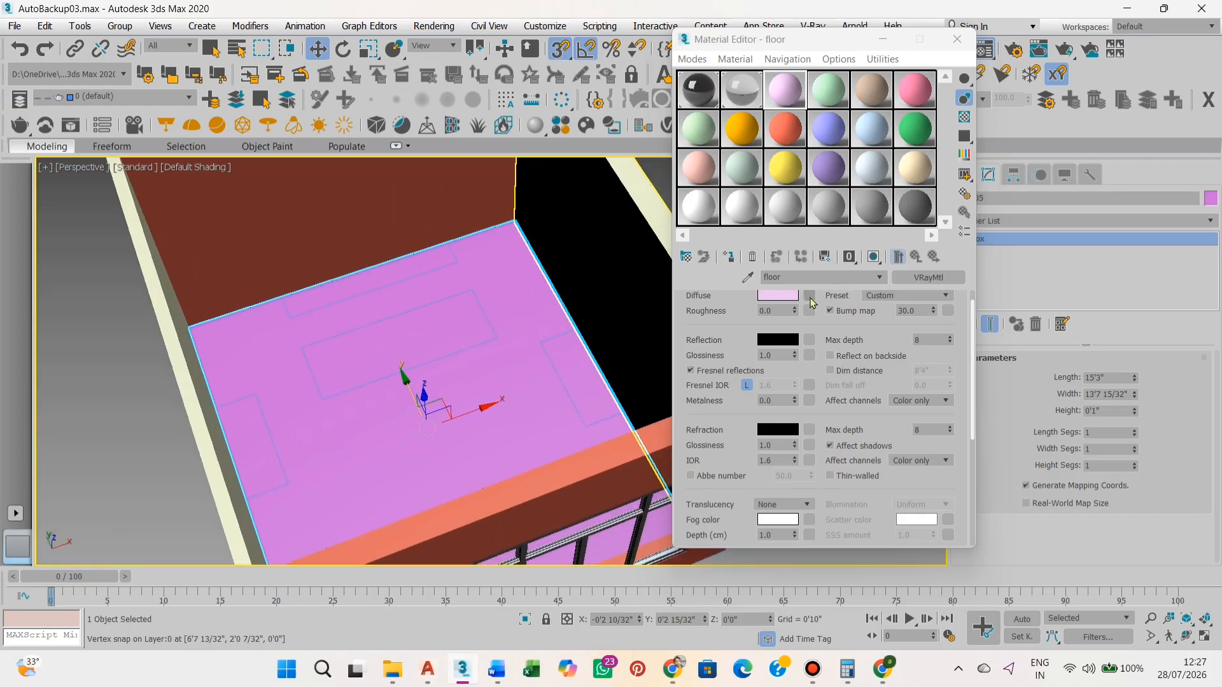
Add a Bitmap map to the floor material's diffuse channel and browse to the MATERIAL LIBRARY folder on drive D
{"action": "left_click", "coordinate": [809, 296]}
{"action": "double_click", "coordinate": [246, 249]}
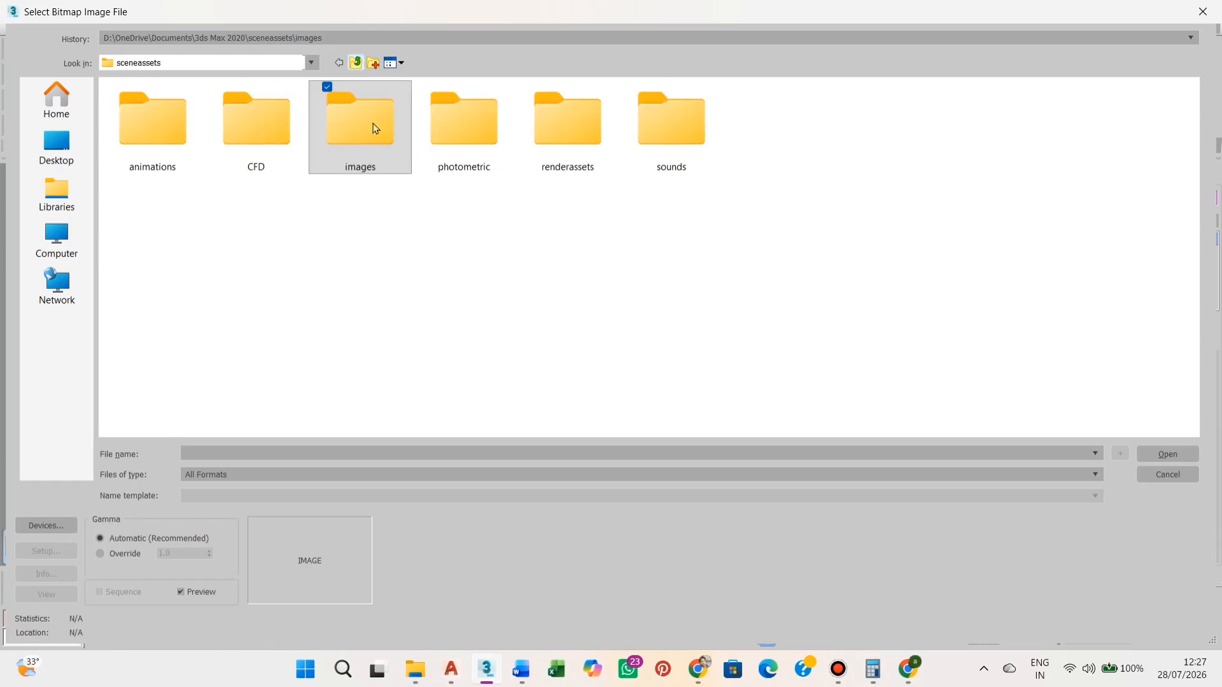
{"action": "left_click", "coordinate": [357, 63]}
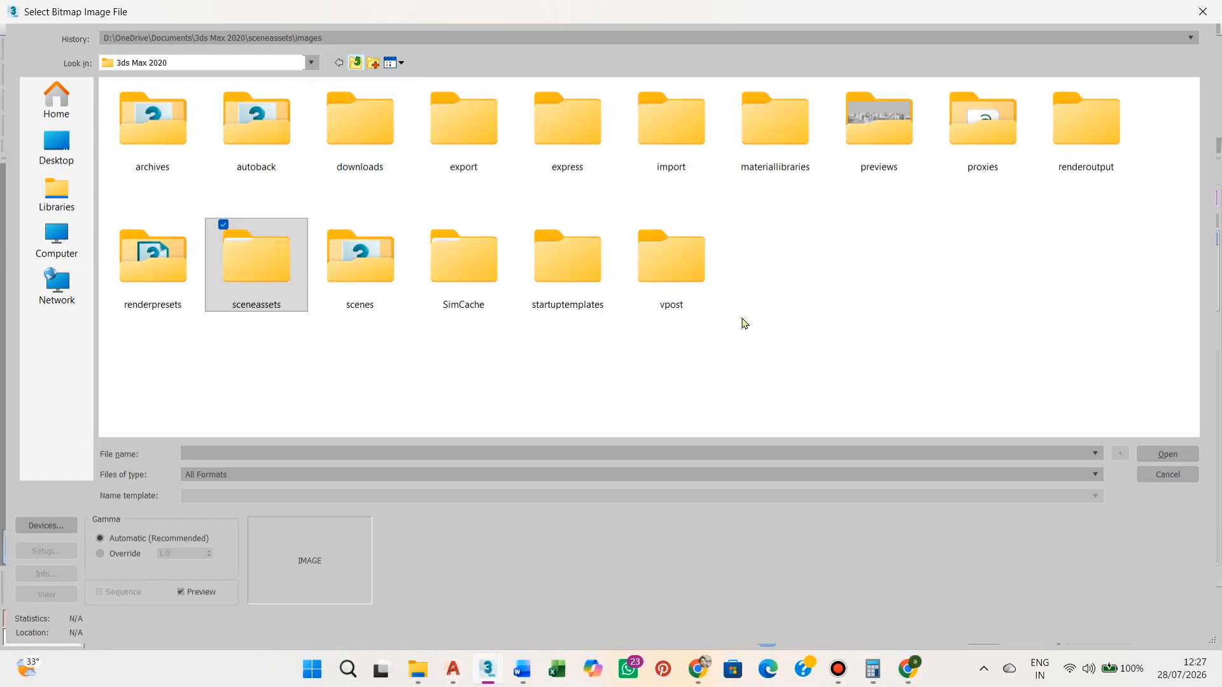
{"action": "left_click", "coordinate": [59, 242]}
{"action": "double_click", "coordinate": [525, 126]}
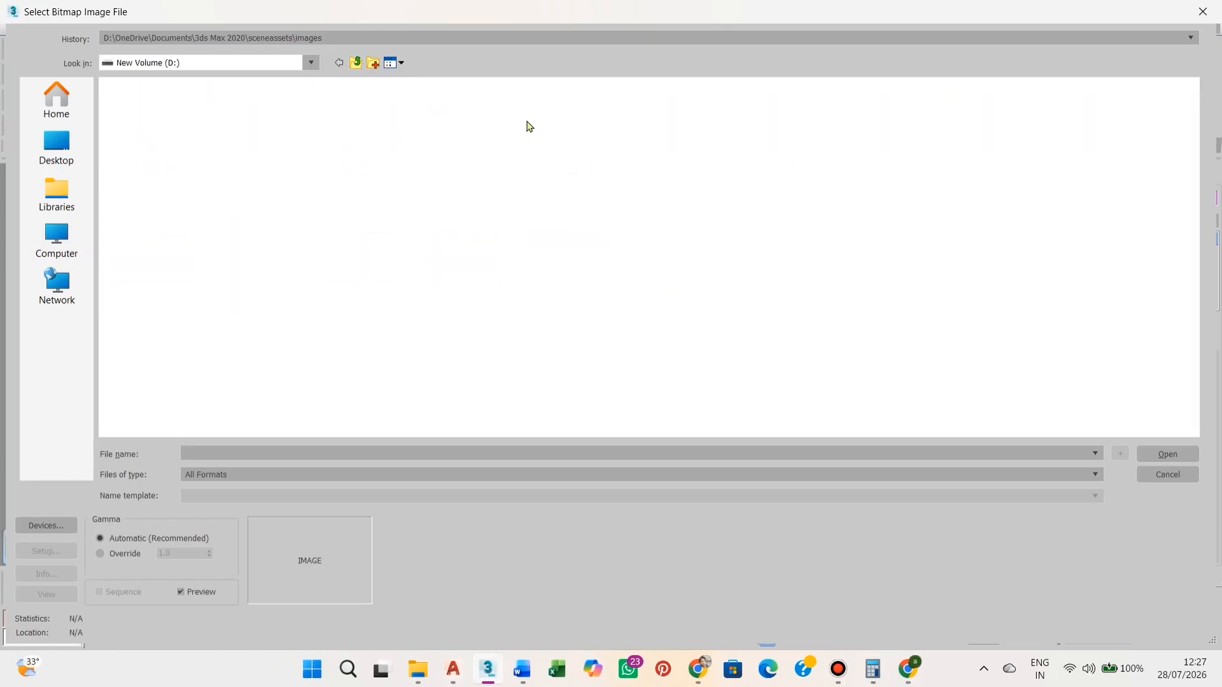
{"action": "double_click", "coordinate": [360, 257]}
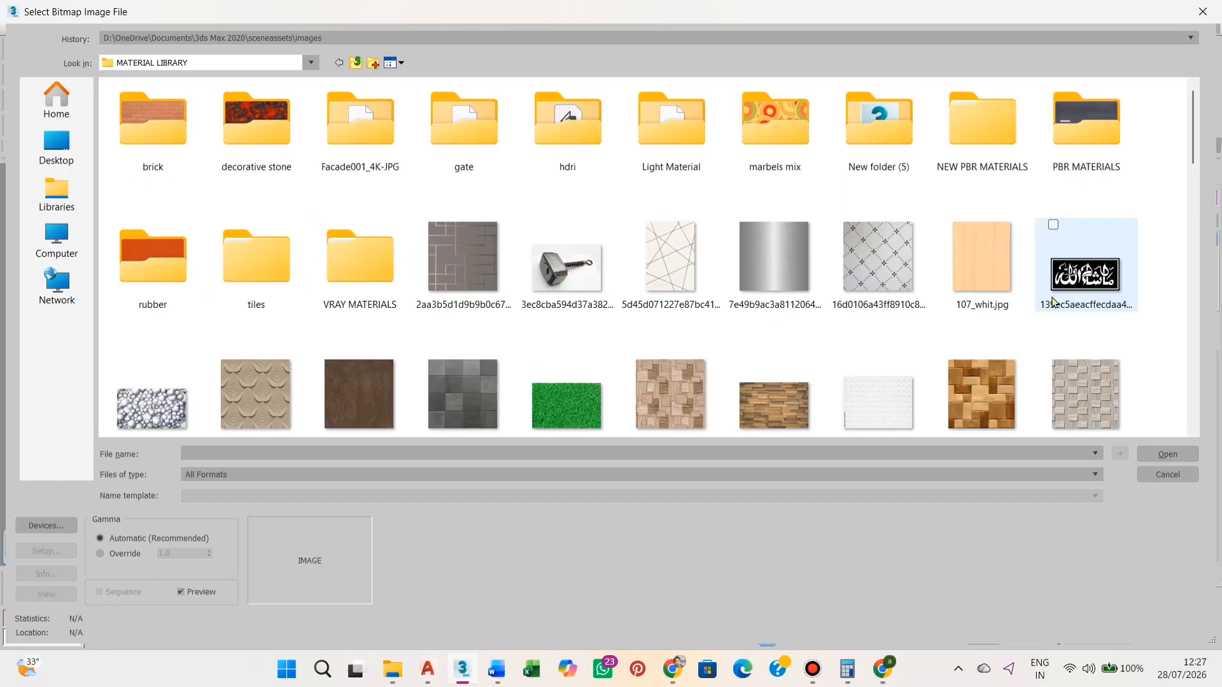
Browse the texture library for a floor finish, previewing the brown linen fabric and the grey marble tile images
{"action": "left_click_drag", "start_coordinate": [1193, 161], "coordinate": [1194, 321]}
{"action": "left_click", "coordinate": [566, 294]}
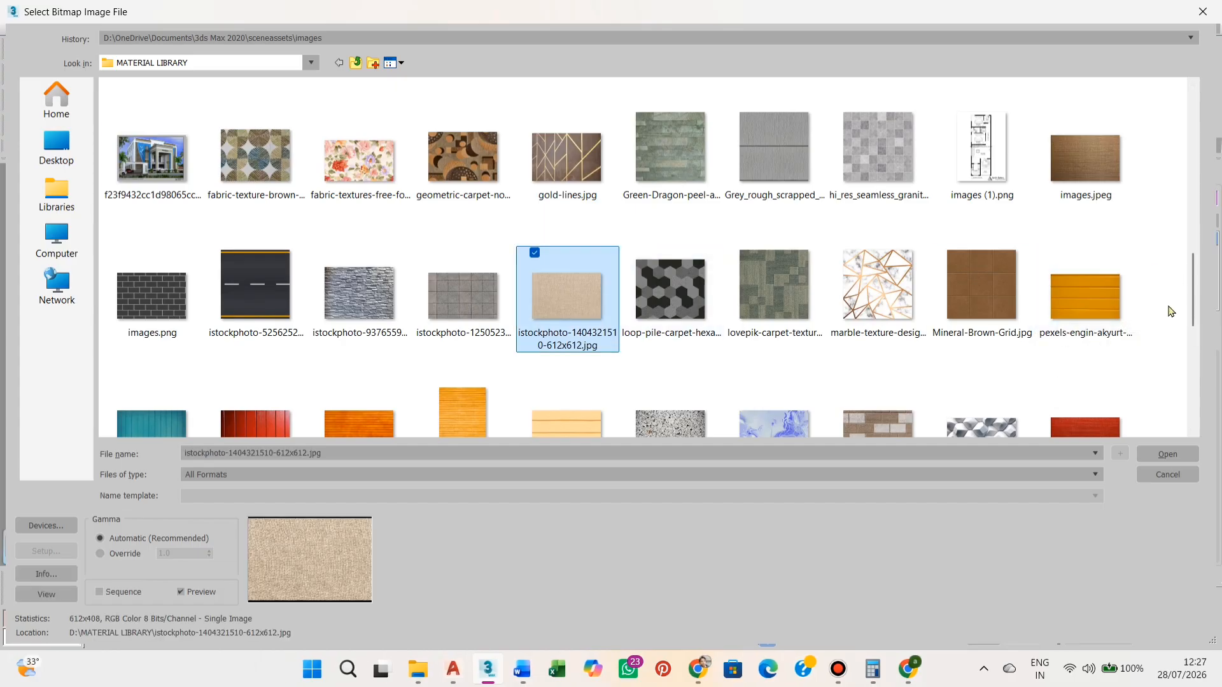
{"action": "left_click_drag", "start_coordinate": [1193, 296], "coordinate": [1196, 354]}
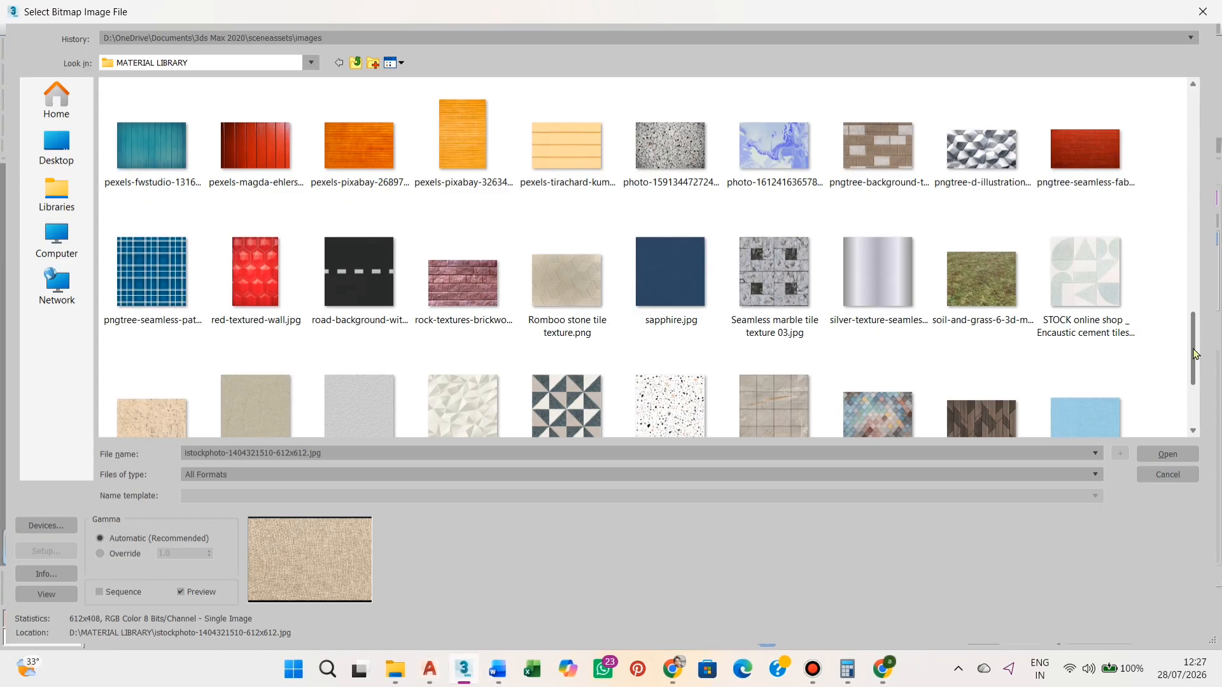
{"action": "scroll", "coordinate": [1195, 356], "scroll_direction": "down", "scroll_amount": 3}
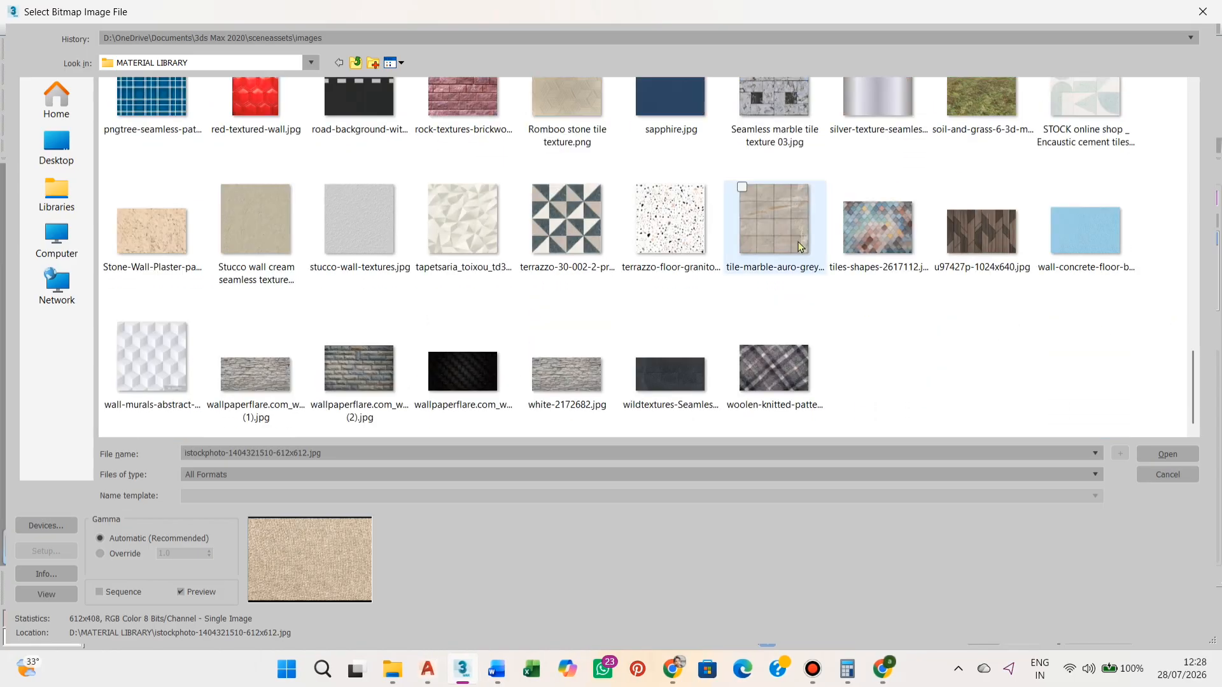
{"action": "left_click", "coordinate": [774, 223]}
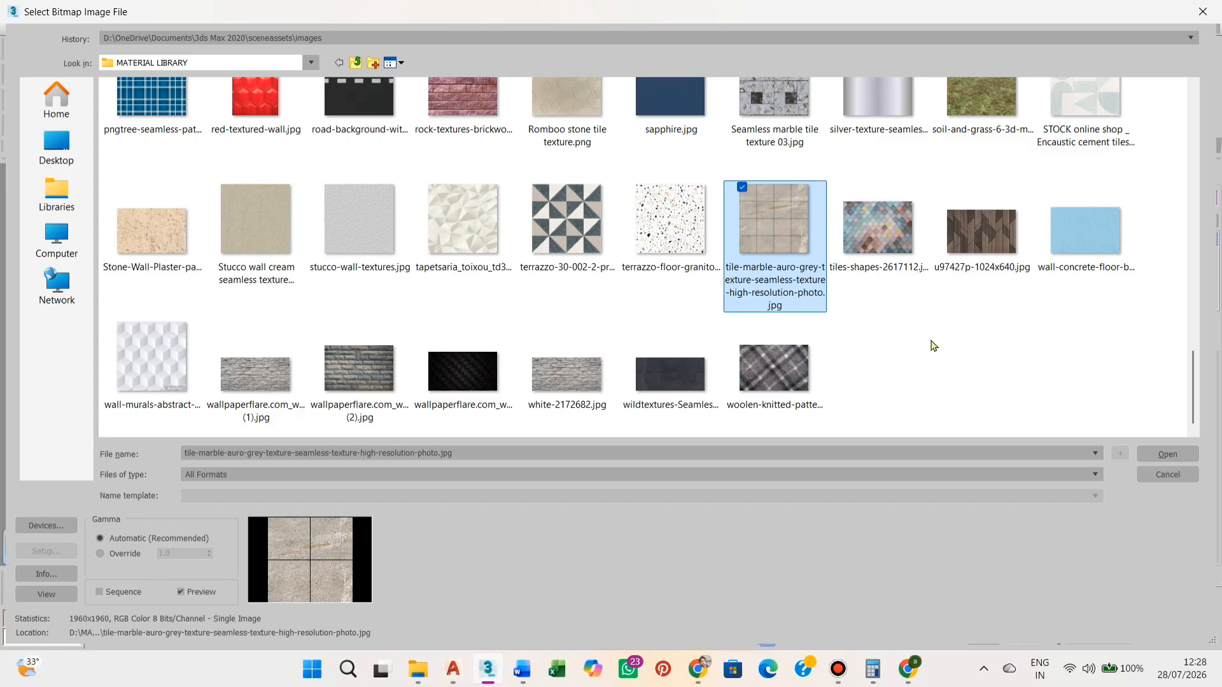
{"action": "scroll", "coordinate": [1196, 356], "scroll_direction": "up", "scroll_amount": 5}
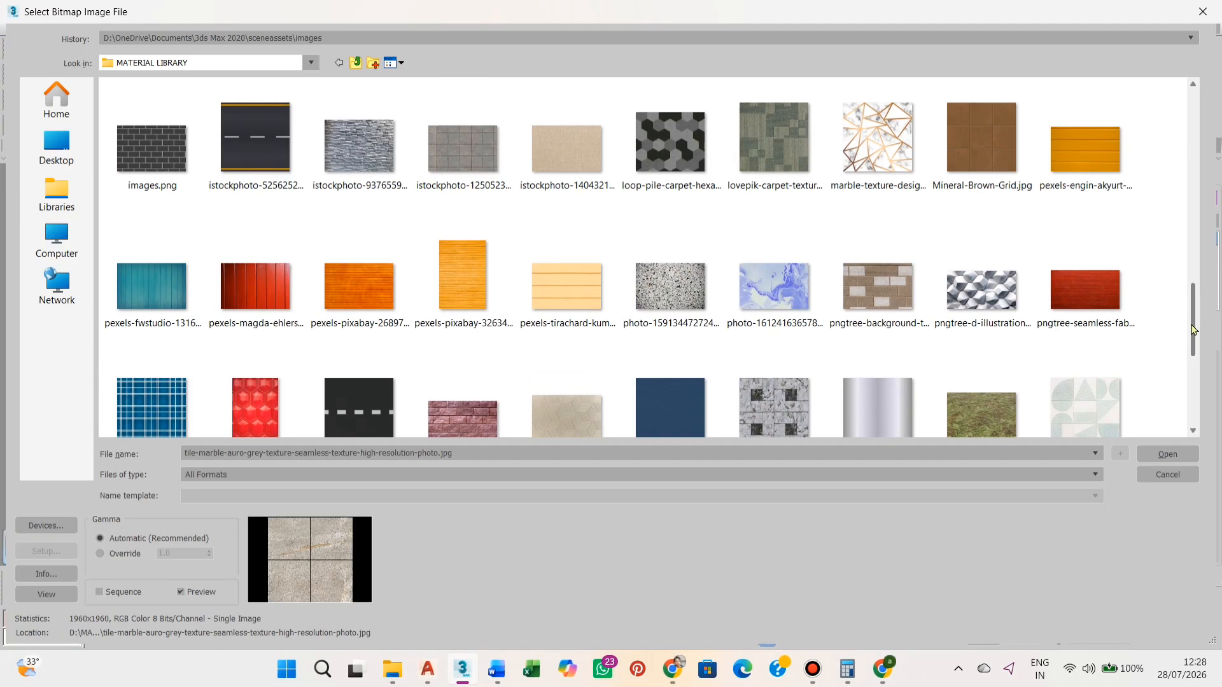
{"action": "scroll", "coordinate": [1194, 330], "scroll_direction": "up", "scroll_amount": 2}
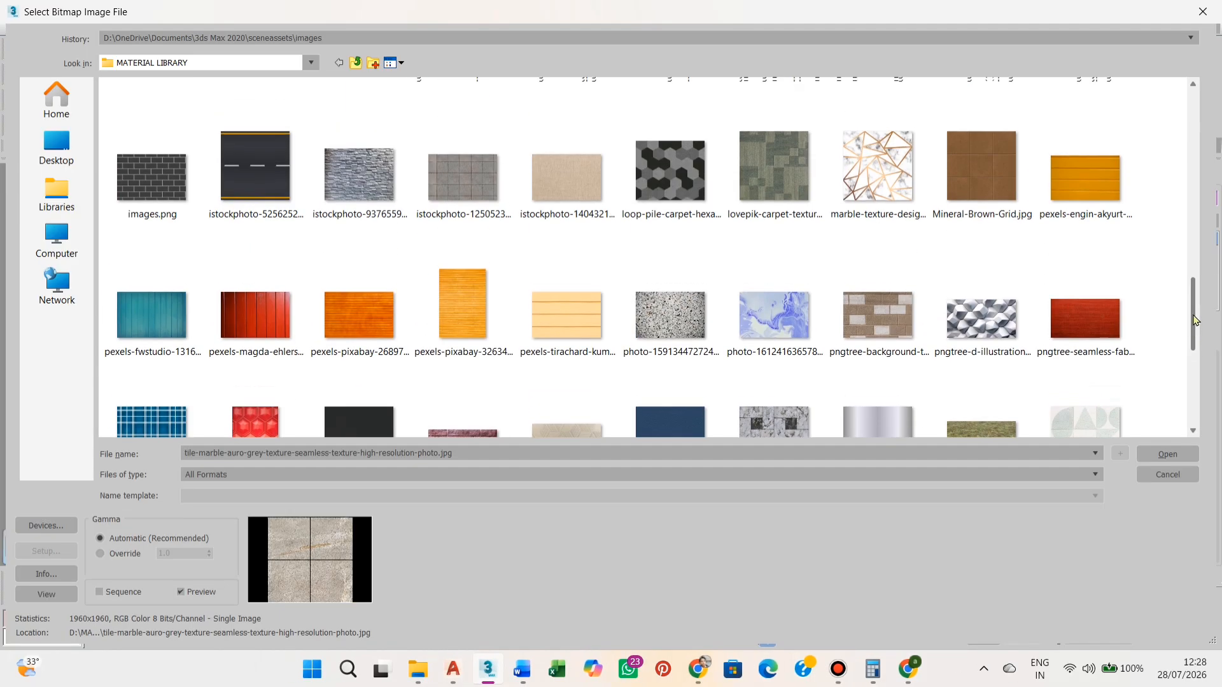
{"action": "left_click", "coordinate": [578, 266]}
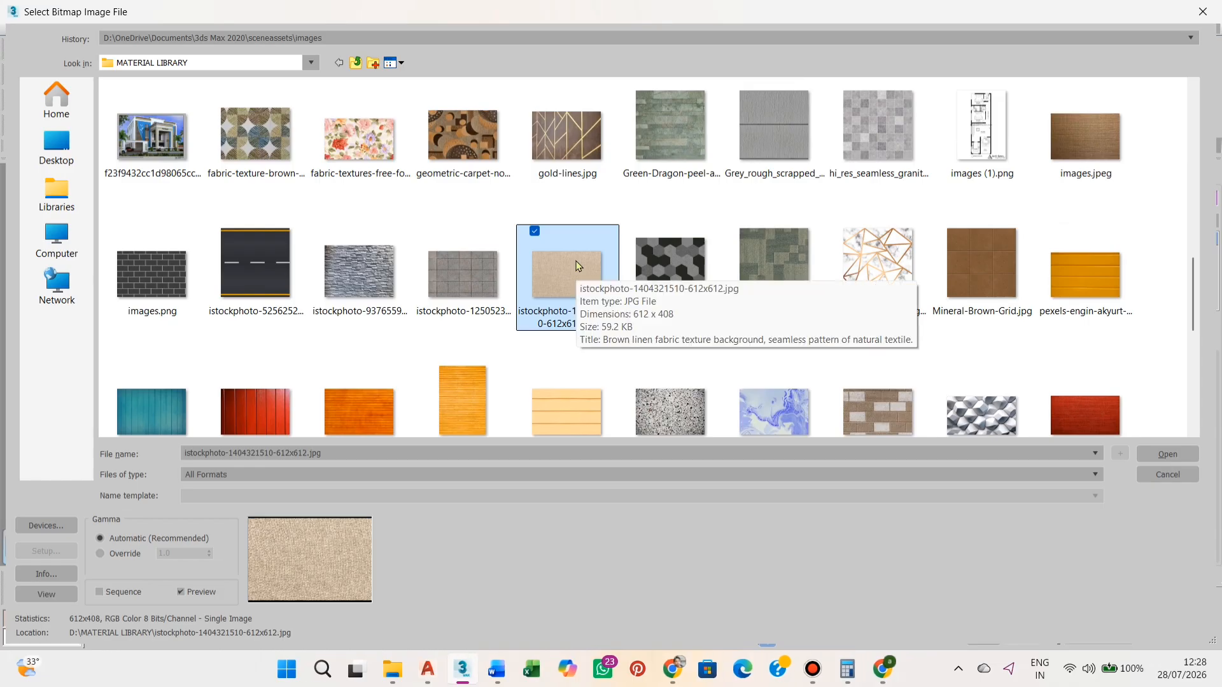
Load the hi_res_seamless_granite_tiles texture as the diffuse bitmap, assign the material to the floor box and display it in the viewport
{"action": "left_click", "coordinate": [877, 128]}
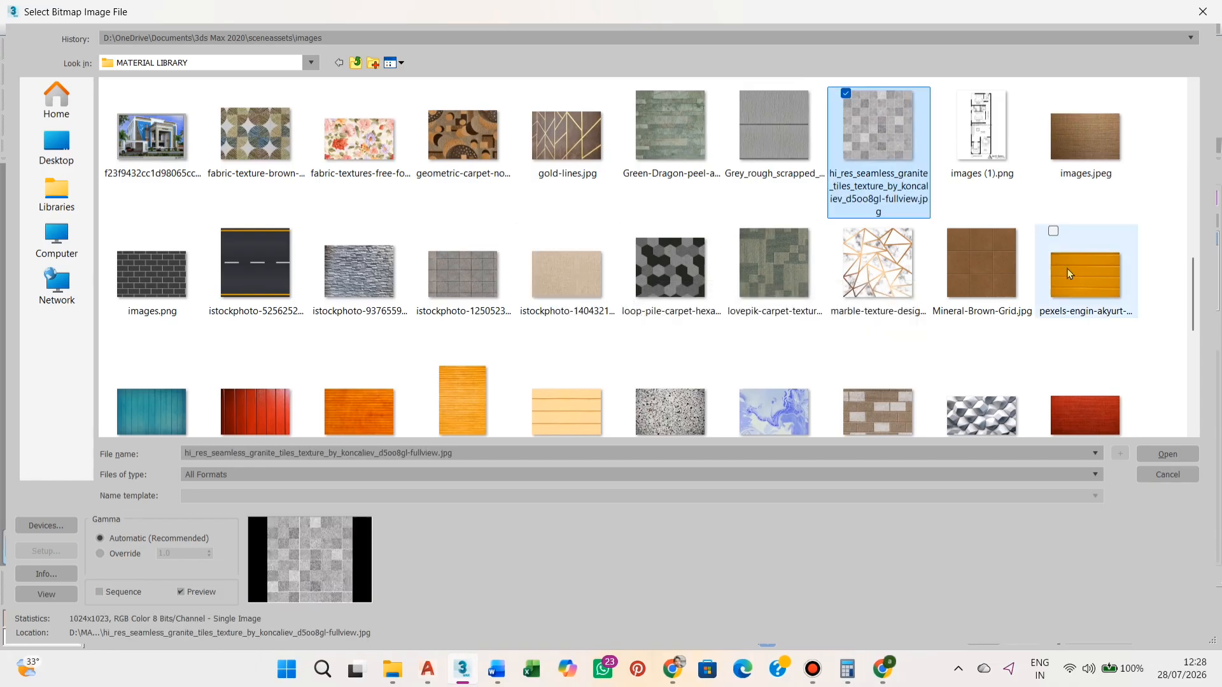
{"action": "left_click", "coordinate": [1167, 454]}
{"action": "left_click", "coordinate": [729, 258]}
{"action": "left_click", "coordinate": [873, 257]}
{"action": "scroll", "coordinate": [467, 308], "scroll_direction": "down", "scroll_amount": 3}
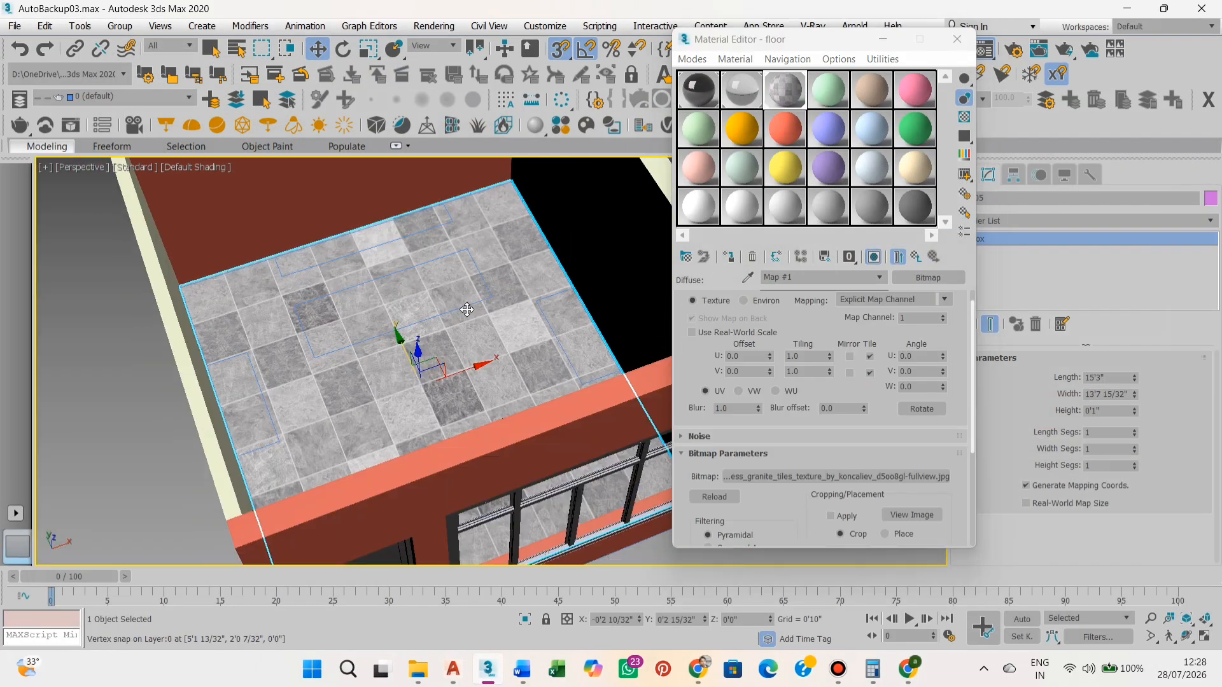
{"action": "scroll", "coordinate": [468, 320], "scroll_direction": "up", "scroll_amount": 5}
{"action": "scroll", "coordinate": [471, 361], "scroll_direction": "down", "scroll_amount": 5}
{"action": "scroll", "coordinate": [470, 360], "scroll_direction": "up", "scroll_amount": 2}
{"action": "left_click", "coordinate": [898, 256]}
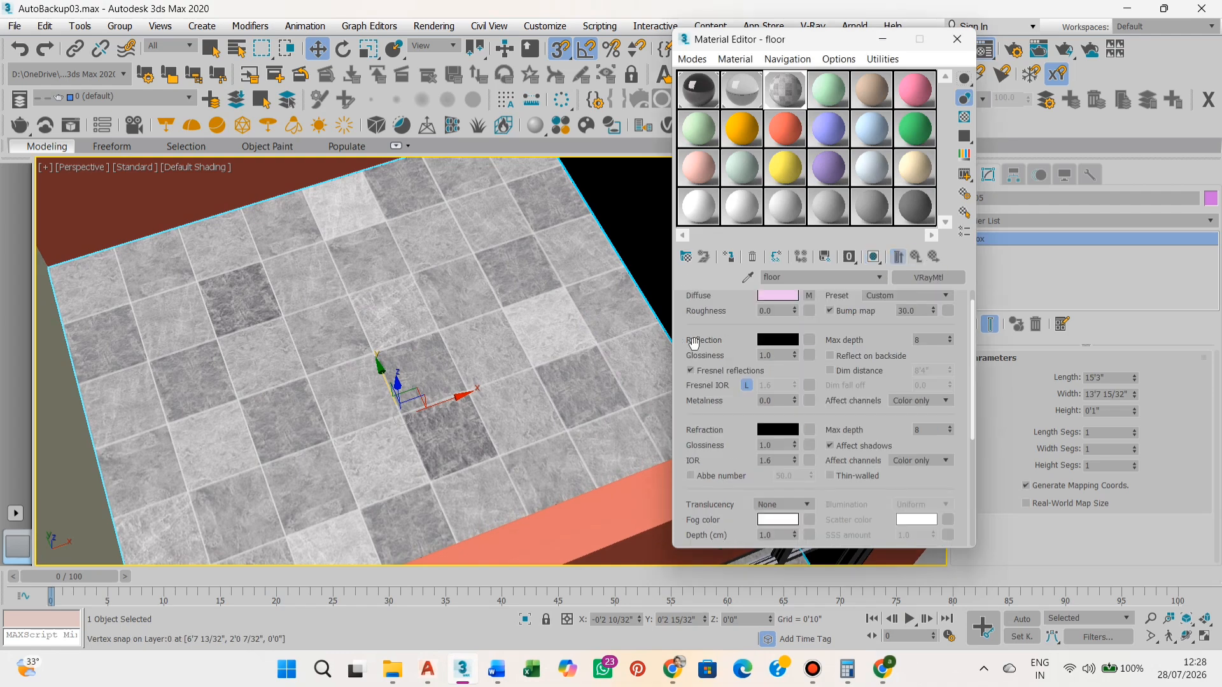
Use the granite tile bitmap in the floor material's reflection, glossiness and bump map slots, with the bump amount at 50
{"action": "left_click", "coordinate": [777, 315]}
{"action": "left_click", "coordinate": [596, 228]}
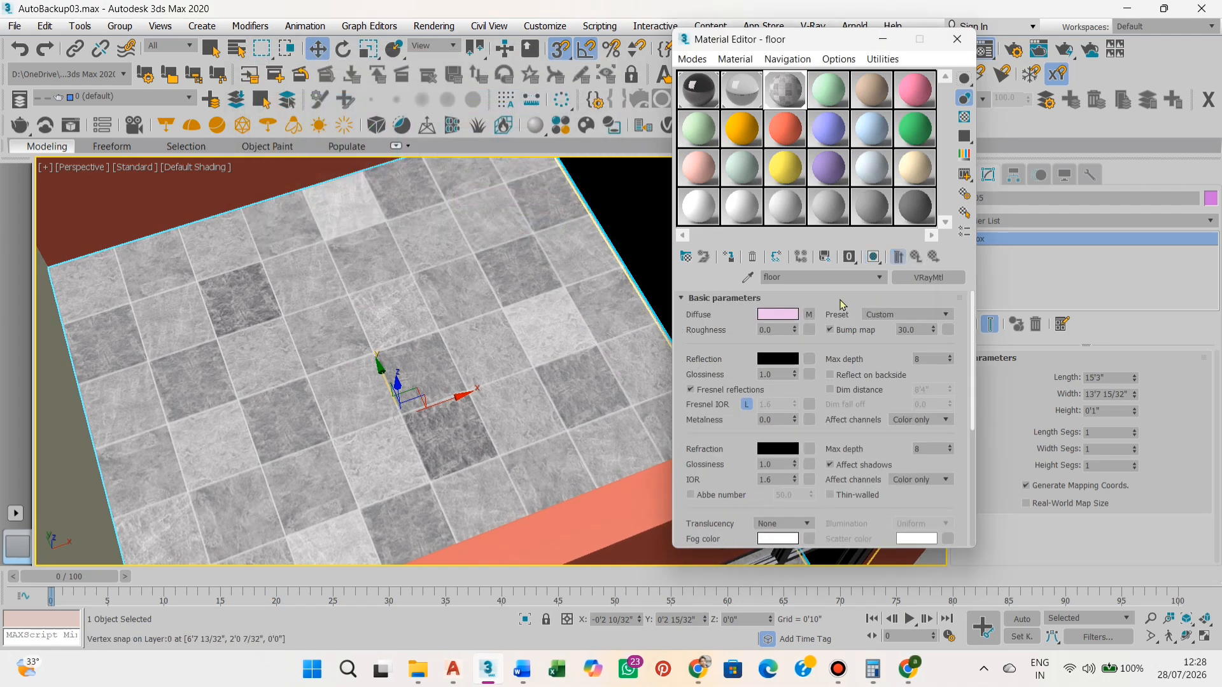
{"action": "left_click", "coordinate": [750, 300]}
{"action": "left_click", "coordinate": [754, 453]}
{"action": "scroll", "coordinate": [771, 330], "scroll_direction": "down", "scroll_amount": 8}
{"action": "scroll", "coordinate": [827, 350], "scroll_direction": "up", "scroll_amount": 5}
{"action": "left_click_drag", "start_coordinate": [912, 370], "coordinate": [911, 457]}
{"action": "left_click", "coordinate": [785, 293]}
{"action": "left_click", "coordinate": [789, 342]}
{"action": "left_click", "coordinate": [789, 342]}
{"action": "left_click", "coordinate": [789, 342]}
{"action": "scroll", "coordinate": [843, 446], "scroll_direction": "down", "scroll_amount": 1}
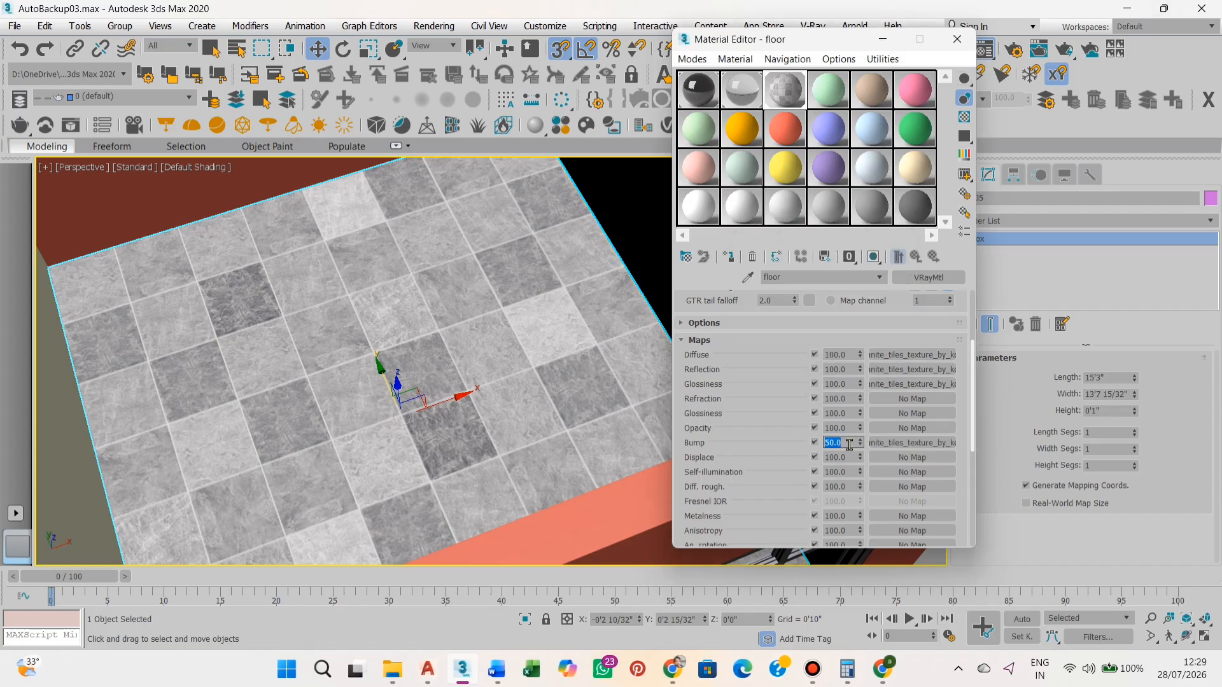
Set the floor material's glossiness map amount to 50 while checking the enlarged sample preview, and put the editor away
{"action": "double_click", "coordinate": [924, 91]}
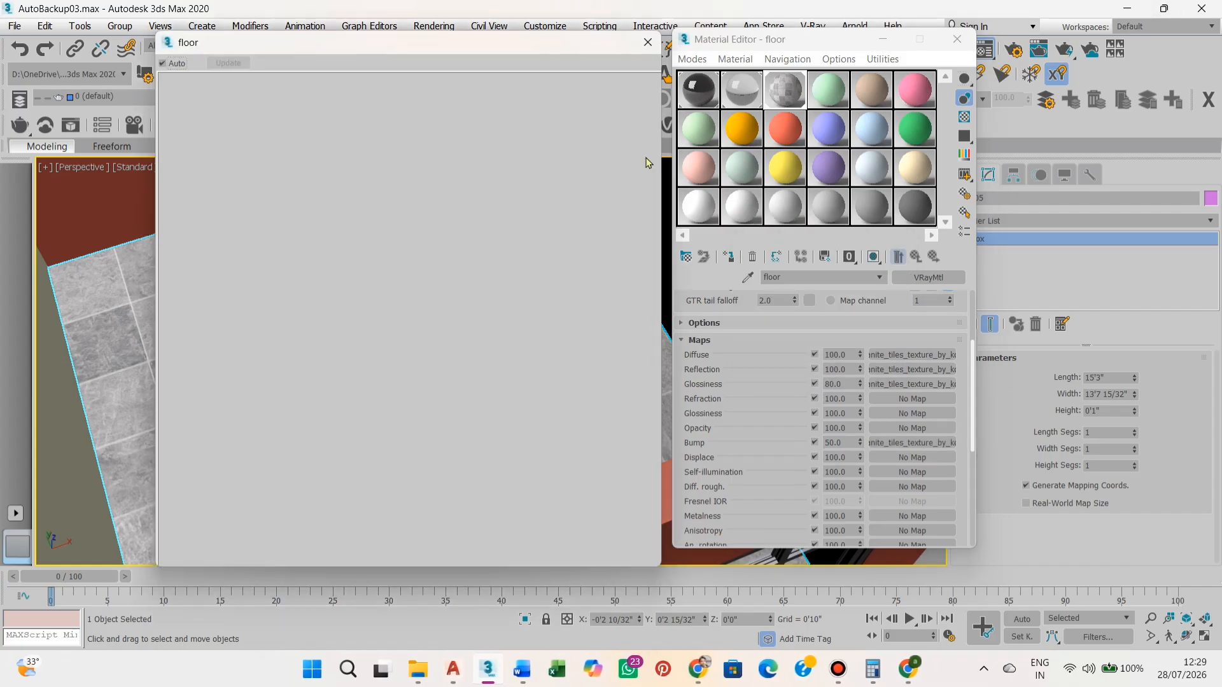
{"action": "left_click_drag", "start_coordinate": [849, 384], "coordinate": [799, 381]}
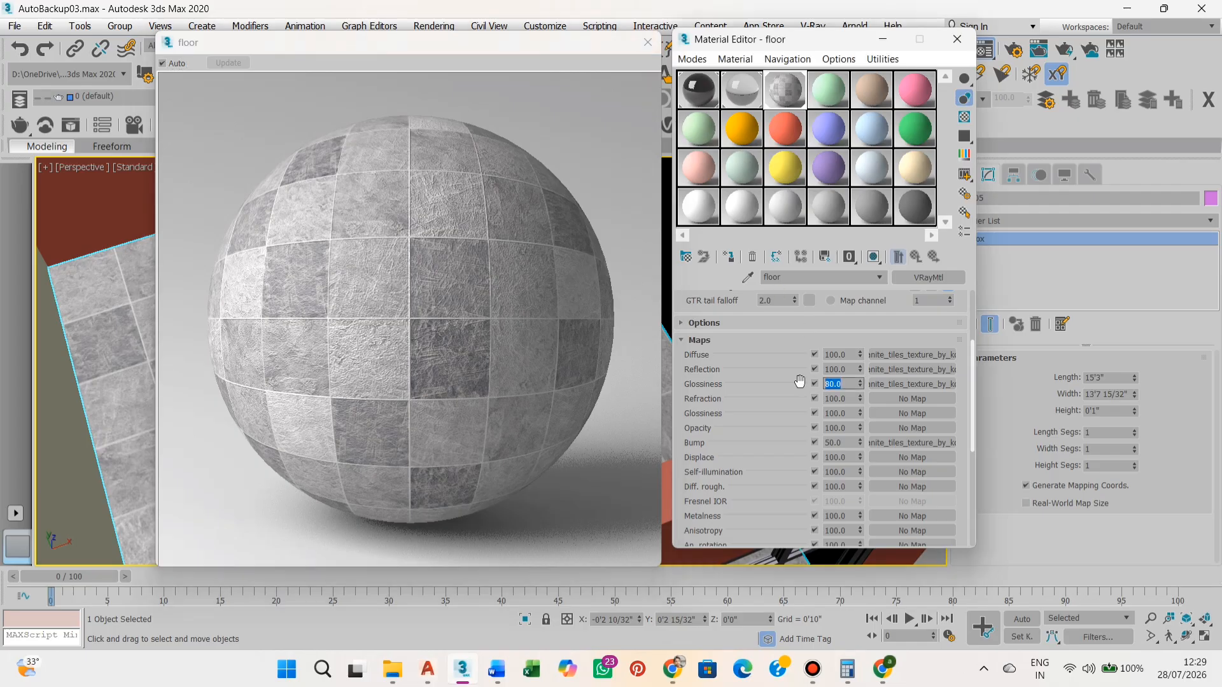
{"action": "type", "text": "50"}
{"action": "key", "text": "Return"}
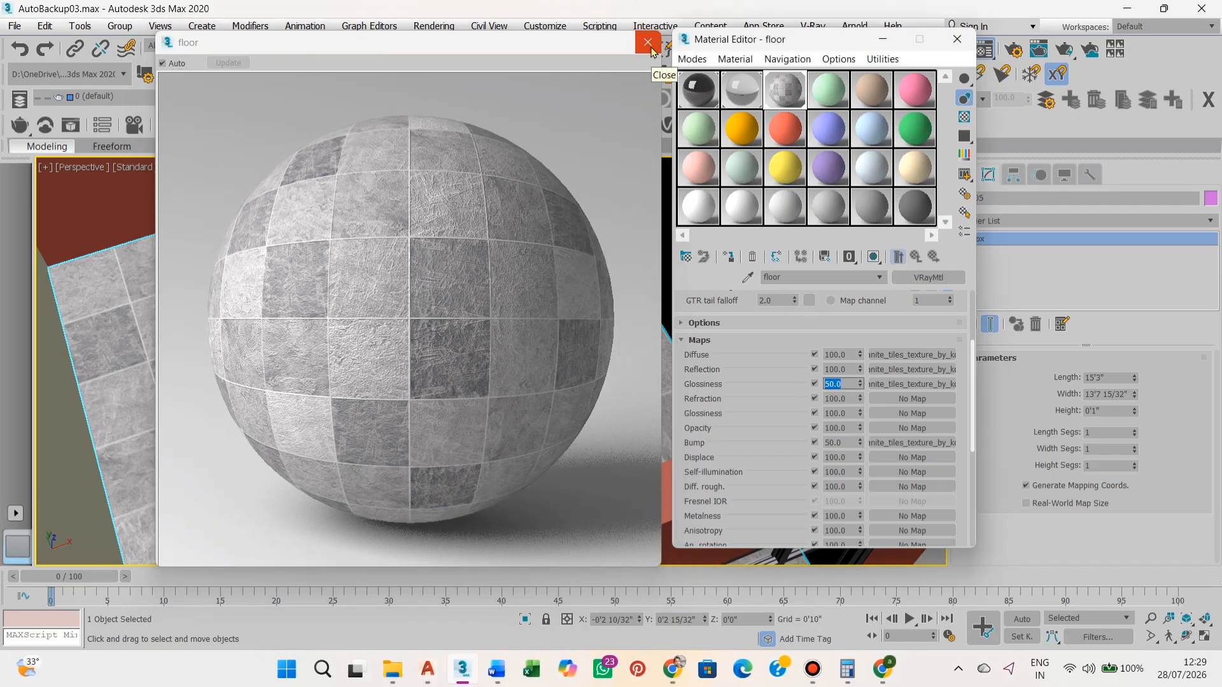
{"action": "left_click", "coordinate": [648, 43]}
{"action": "left_click", "coordinate": [882, 39]}
Draw a ceiling box across the tops of the walls from corner to opposite corner in the perspective view
{"action": "scroll", "coordinate": [627, 238], "scroll_direction": "down", "scroll_amount": 5}
{"action": "left_click", "coordinate": [511, 323]}
{"action": "mouse_move", "coordinate": [534, 357]}
{"action": "middle_mouse_down", "text": "alt"}
{"action": "mouse_move", "coordinate": [510, 323]}
{"action": "mouse_move", "coordinate": [526, 357]}
{"action": "middle_mouse_up", "text": "alt"}
{"action": "scroll", "coordinate": [526, 357], "scroll_direction": "down", "scroll_amount": 4}
{"action": "key", "text": "t"}
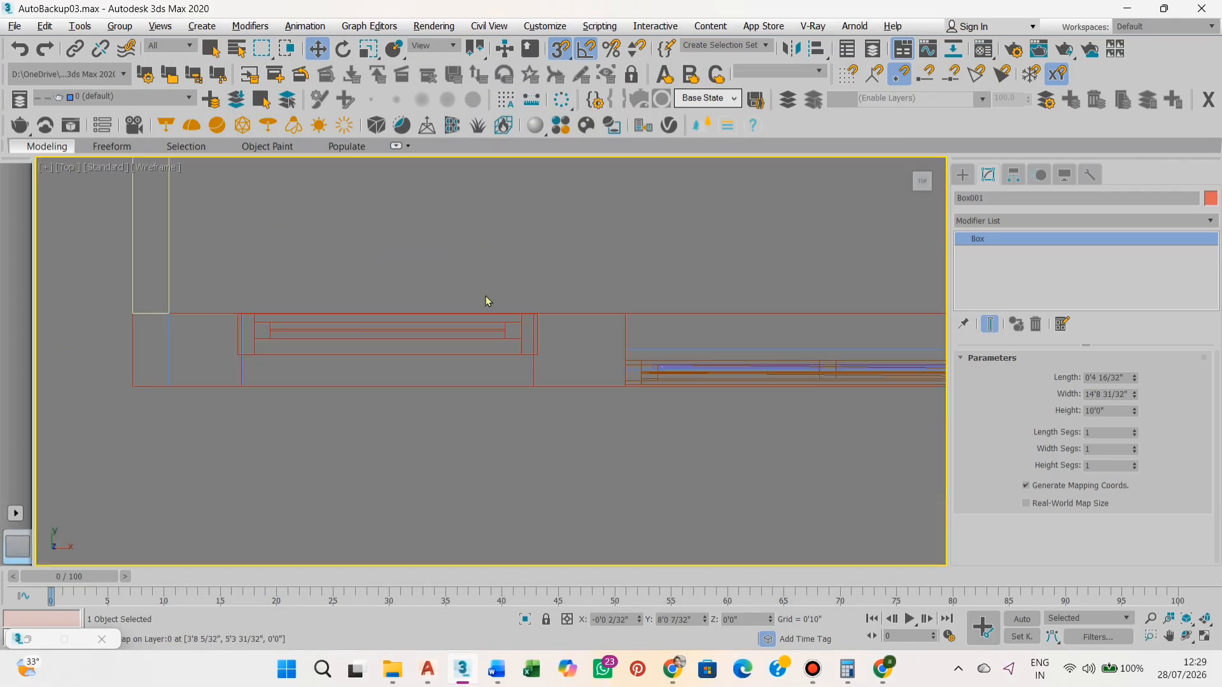
{"action": "scroll", "coordinate": [487, 299], "scroll_direction": "down", "scroll_amount": 8}
{"action": "middle_click_drag", "start_coordinate": [789, 204], "coordinate": [763, 345]}
{"action": "scroll", "coordinate": [764, 347], "scroll_direction": "down", "scroll_amount": 2}
{"action": "key", "text": "p"}
{"action": "left_click", "coordinate": [766, 372]}
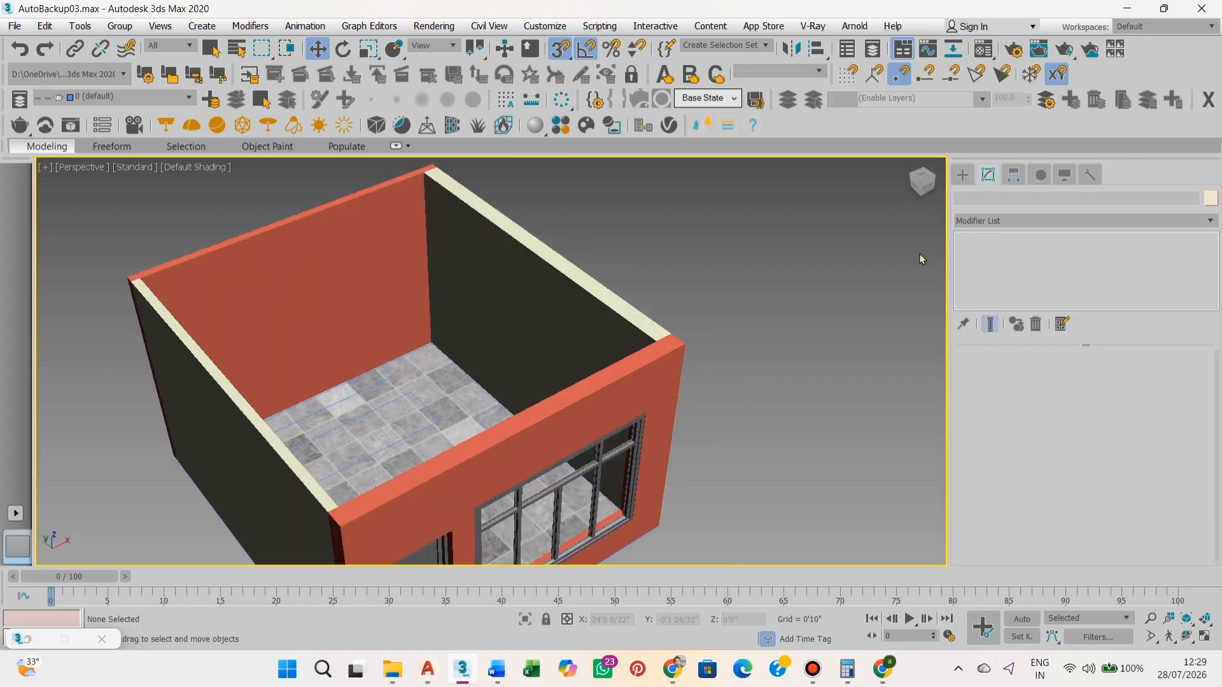
{"action": "left_click", "coordinate": [962, 174]}
{"action": "left_click", "coordinate": [1049, 266]}
{"action": "middle_click_drag", "start_coordinate": [581, 325], "coordinate": [573, 352], "text": "alt"}
{"action": "scroll", "coordinate": [665, 383], "scroll_direction": "down", "scroll_amount": 3}
{"action": "key", "text": "s"}
{"action": "key", "text": "s"}
{"action": "left_click_drag", "start_coordinate": [656, 382], "coordinate": [303, 199]}
{"action": "right_click", "coordinate": [286, 210]}
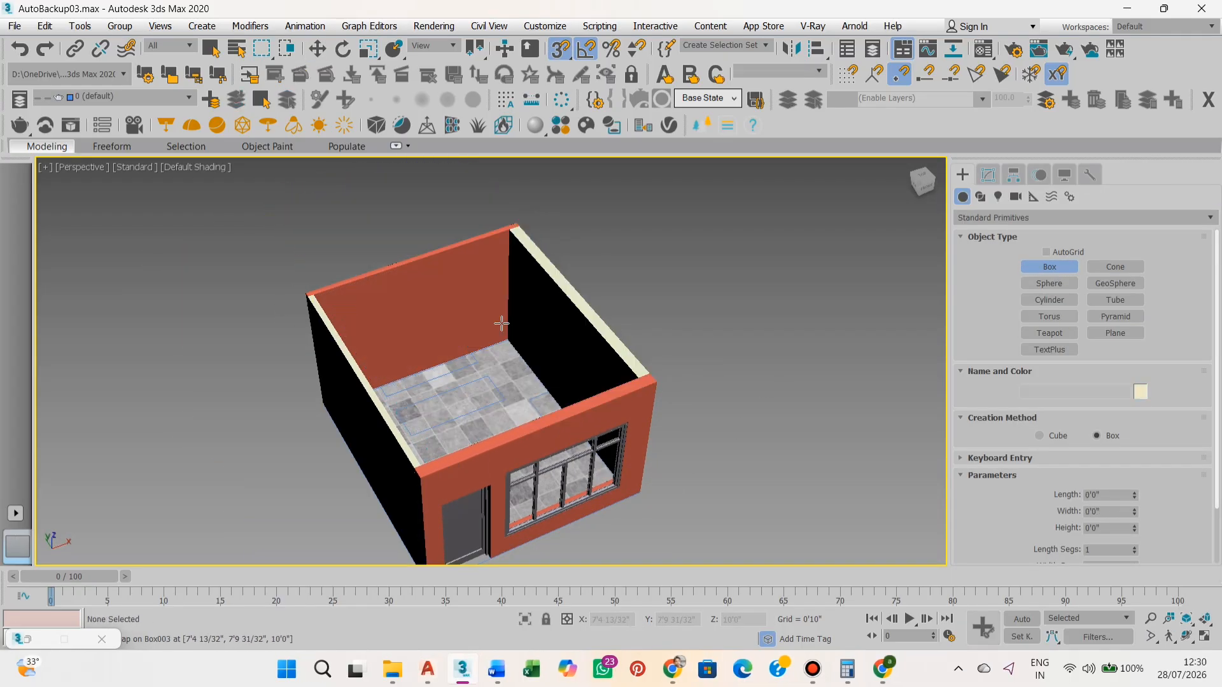
{"action": "left_click_drag", "start_coordinate": [656, 382], "coordinate": [307, 294]}
{"action": "key", "text": "w"}
Set the ceiling box's height to 6" and deselect it
{"action": "middle_click_drag", "start_coordinate": [509, 357], "coordinate": [483, 280], "text": "alt"}
{"action": "left_click", "coordinate": [988, 174]}
{"action": "left_click_drag", "start_coordinate": [1108, 411], "coordinate": [1076, 396]}
{"action": "type", "text": "6\""}
{"action": "key", "text": "Return"}
{"action": "mouse_move", "coordinate": [764, 357]}
{"action": "middle_mouse_down", "text": "alt"}
{"action": "mouse_move", "coordinate": [750, 409]}
{"action": "mouse_move", "coordinate": [815, 300]}
{"action": "mouse_move", "coordinate": [777, 336]}
{"action": "mouse_move", "coordinate": [783, 346]}
{"action": "middle_mouse_up", "text": "alt"}
{"action": "left_click", "coordinate": [750, 410]}
{"action": "left_click", "coordinate": [963, 175]}
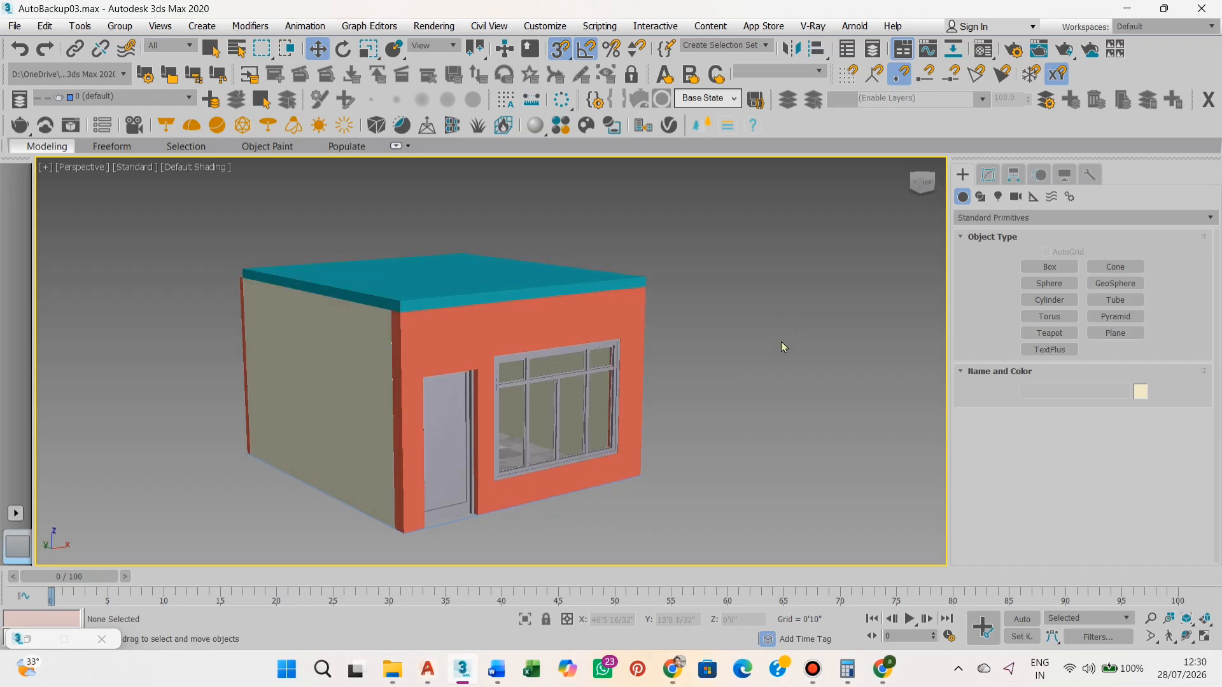
Hide the ceiling box to expose the room's interior
{"action": "left_click", "coordinate": [462, 286]}
{"action": "right_click", "coordinate": [460, 284]}
{"action": "left_click", "coordinate": [518, 210]}
{"action": "key", "text": "ctrl+z"}
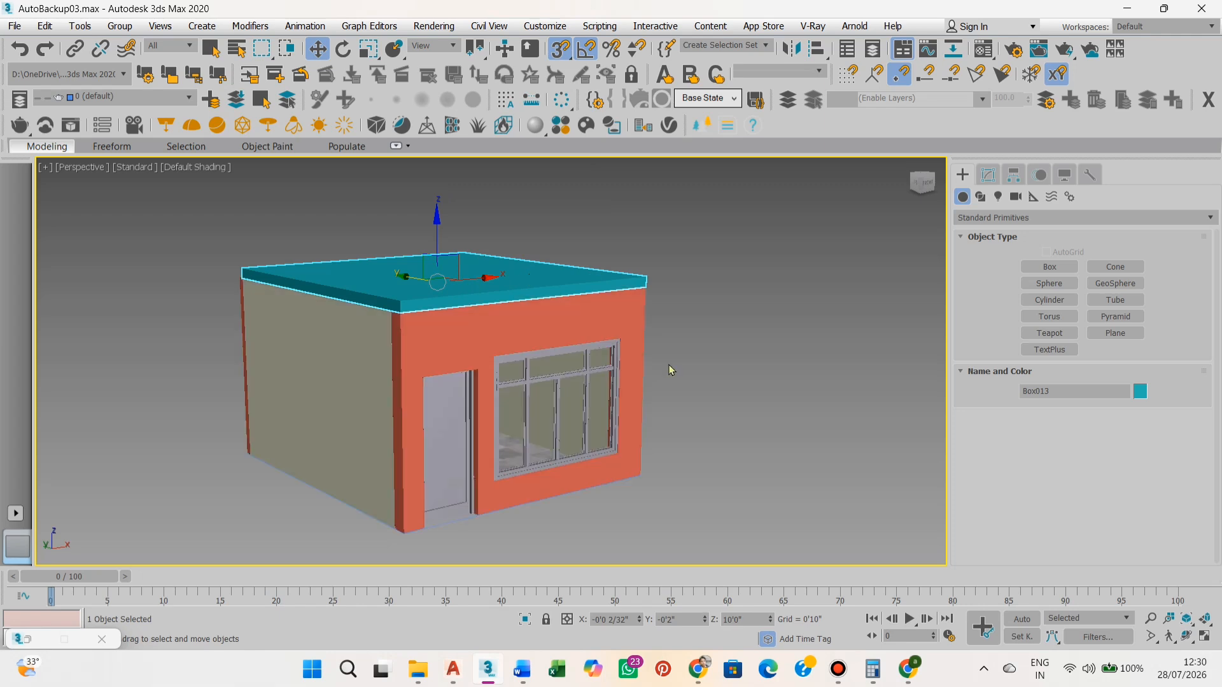
{"action": "right_click", "coordinate": [536, 276]}
{"action": "left_click", "coordinate": [586, 220]}
{"action": "middle_click_drag", "start_coordinate": [585, 274], "coordinate": [510, 395], "text": "alt"}
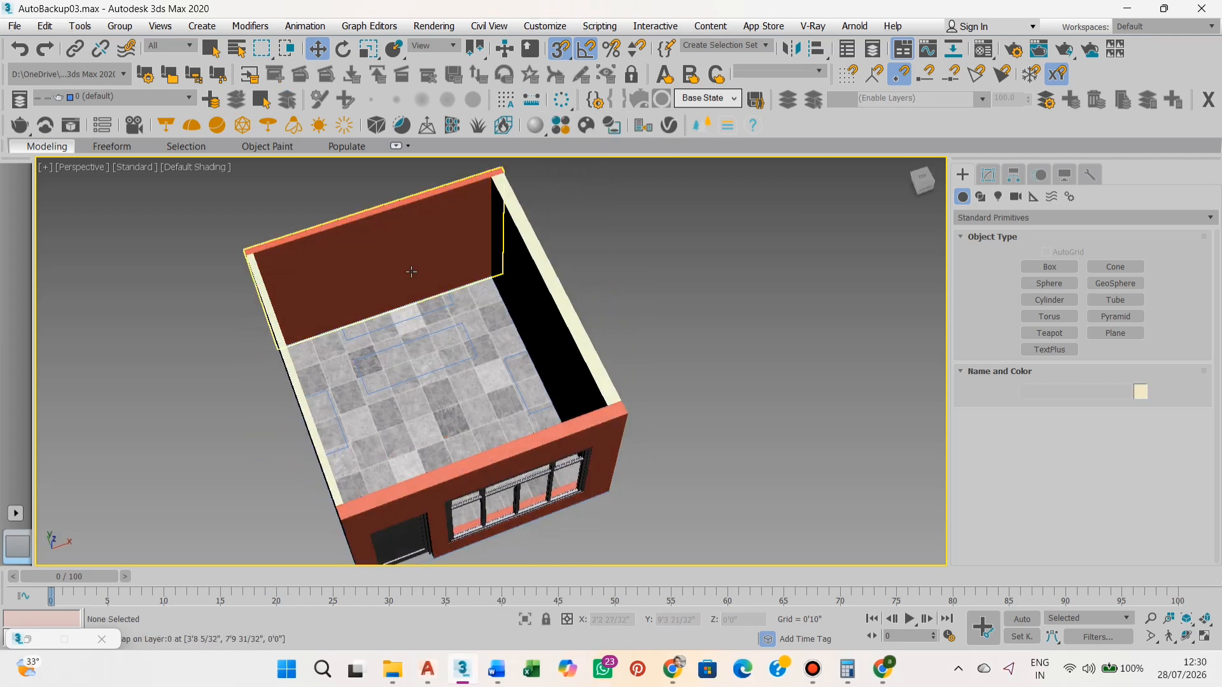
Select the two cream side walls together
{"action": "left_click", "coordinate": [412, 272]}
{"action": "scroll", "coordinate": [412, 273], "scroll_direction": "up", "scroll_amount": 3}
{"action": "middle_click_drag", "start_coordinate": [412, 273], "coordinate": [617, 299], "text": "alt"}
{"action": "scroll", "coordinate": [467, 324], "scroll_direction": "up", "scroll_amount": 3}
{"action": "scroll", "coordinate": [467, 325], "scroll_direction": "down", "scroll_amount": 3}
{"action": "left_click", "coordinate": [659, 321]}
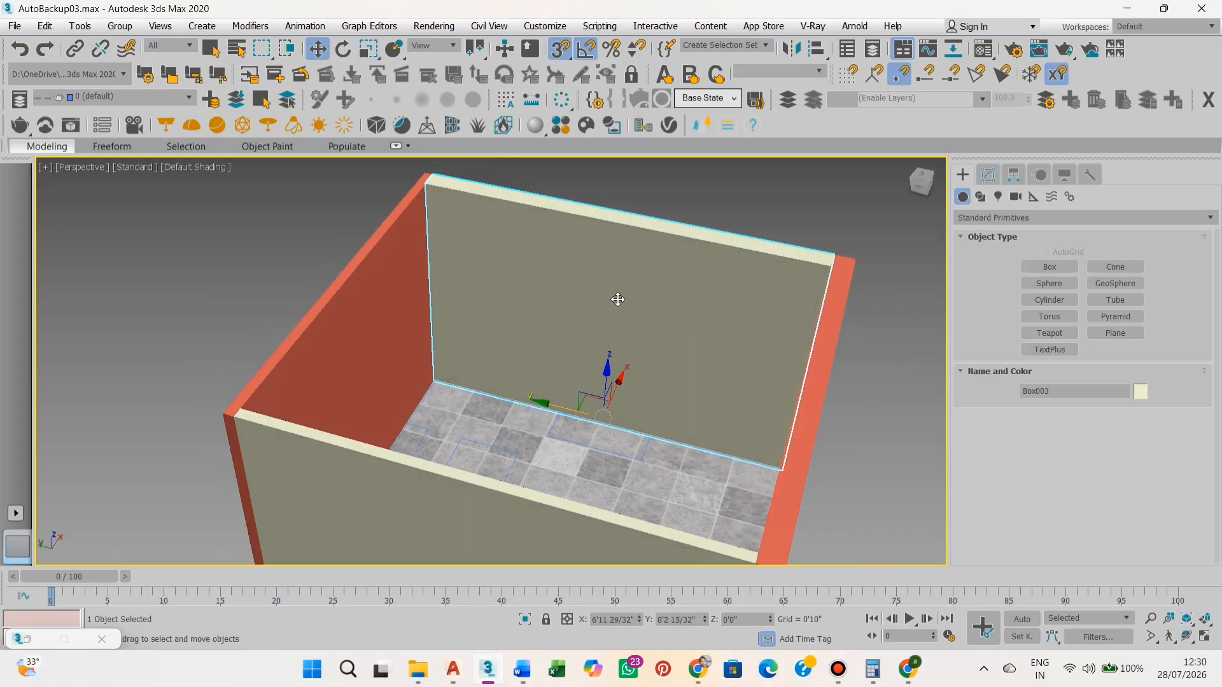
{"action": "left_click", "coordinate": [504, 502], "text": "ctrl"}
{"action": "middle_click_drag", "start_coordinate": [696, 297], "coordinate": [675, 291]}
Set up a VRayMtl named "walls" in the fourth material slot and assign it to the selected side walls
{"action": "left_click", "coordinate": [984, 53]}
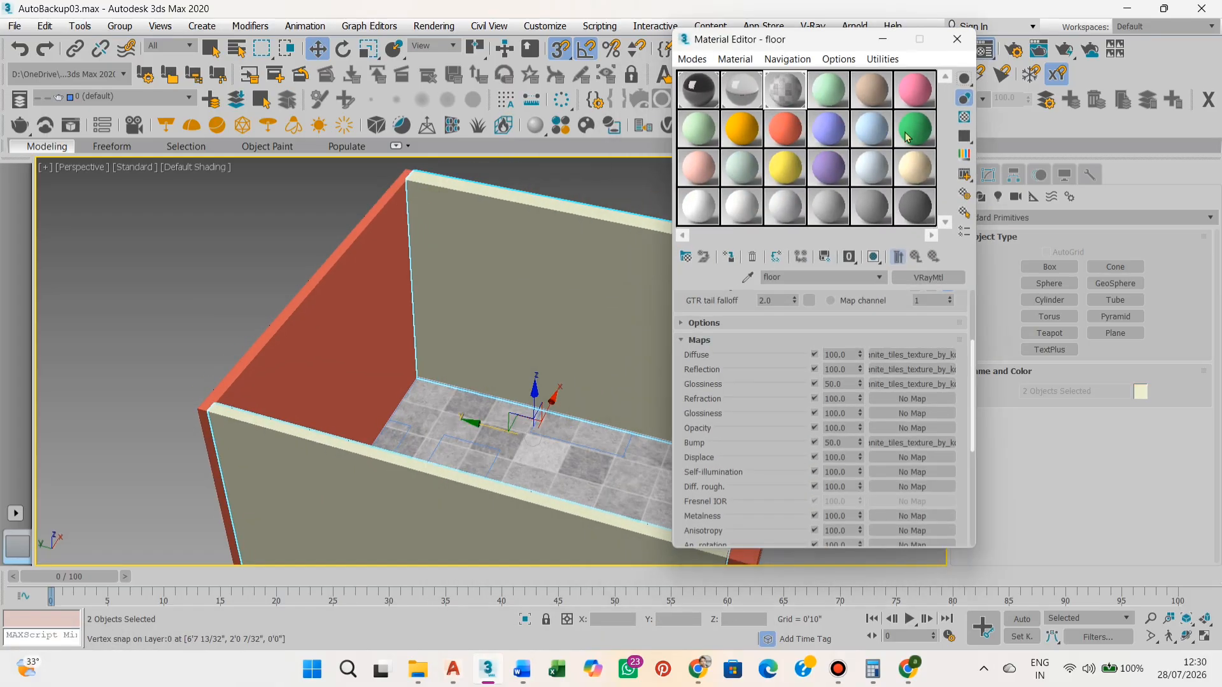
{"action": "left_click", "coordinate": [835, 107]}
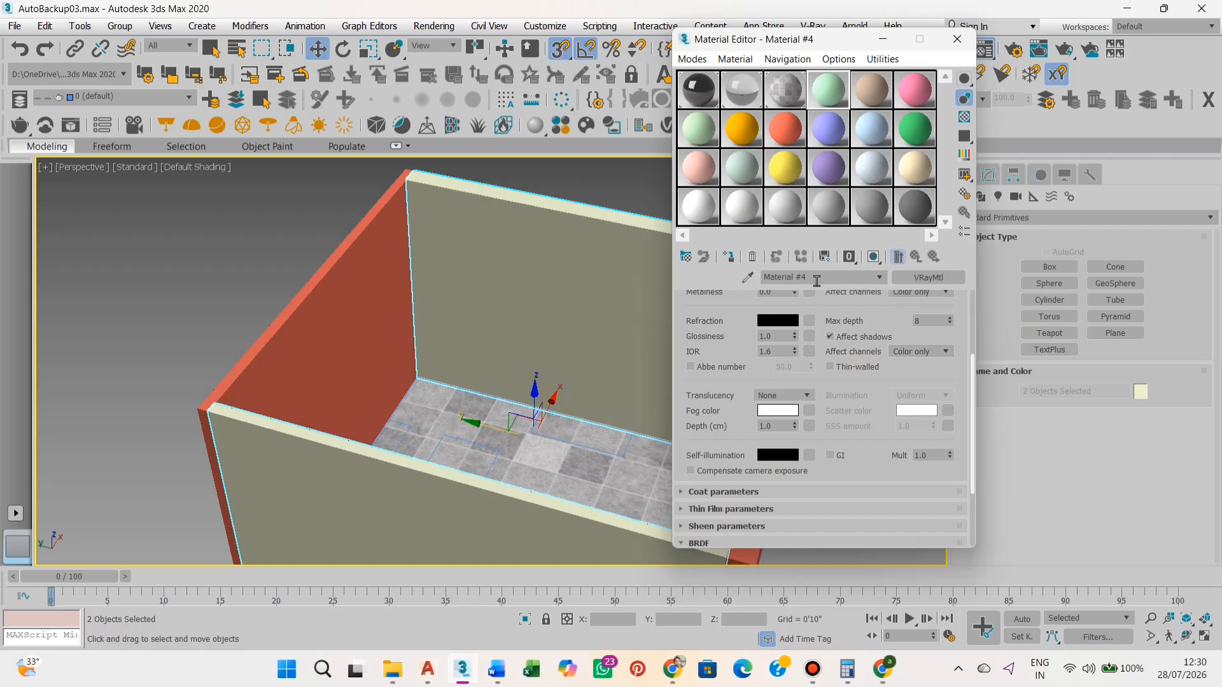
{"action": "type", "text": "walls"}
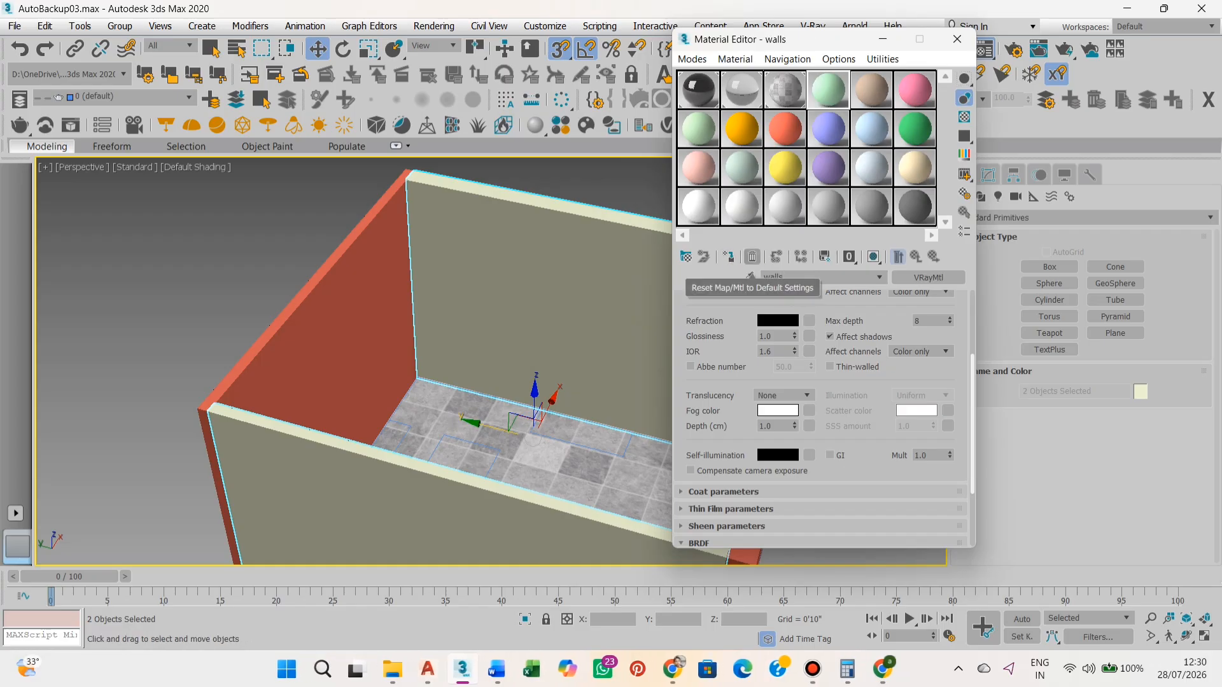
{"action": "scroll", "coordinate": [824, 356], "scroll_direction": "up", "scroll_amount": 4}
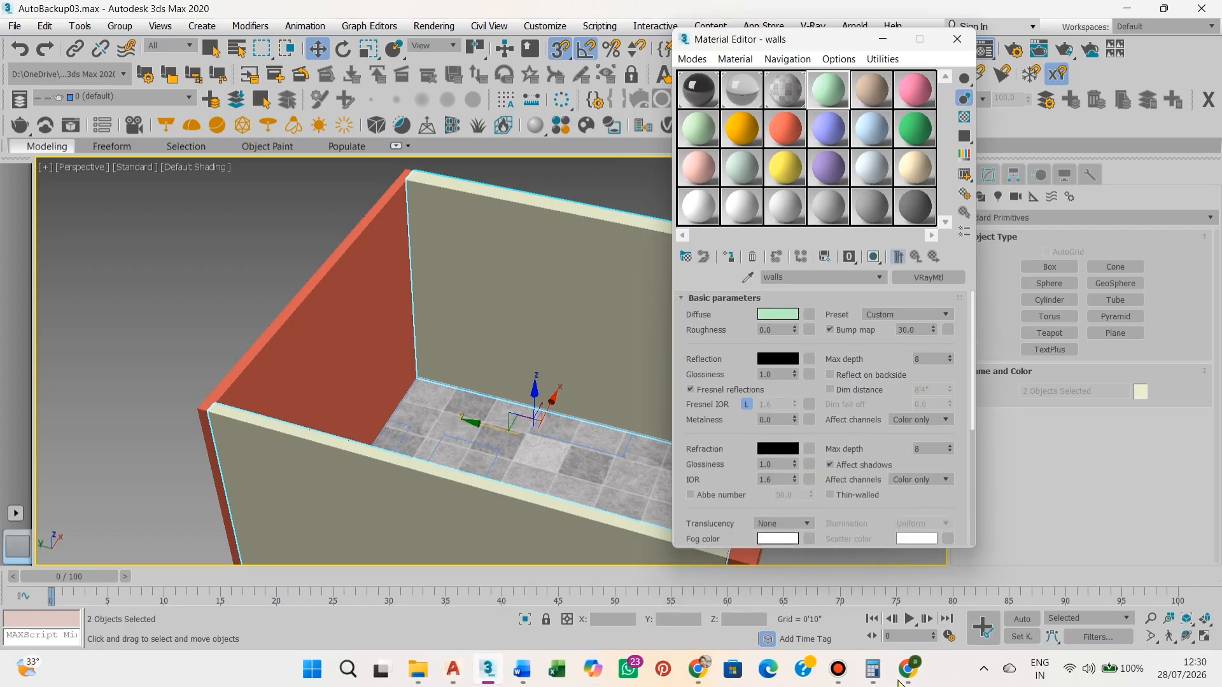
{"action": "left_click", "coordinate": [778, 318]}
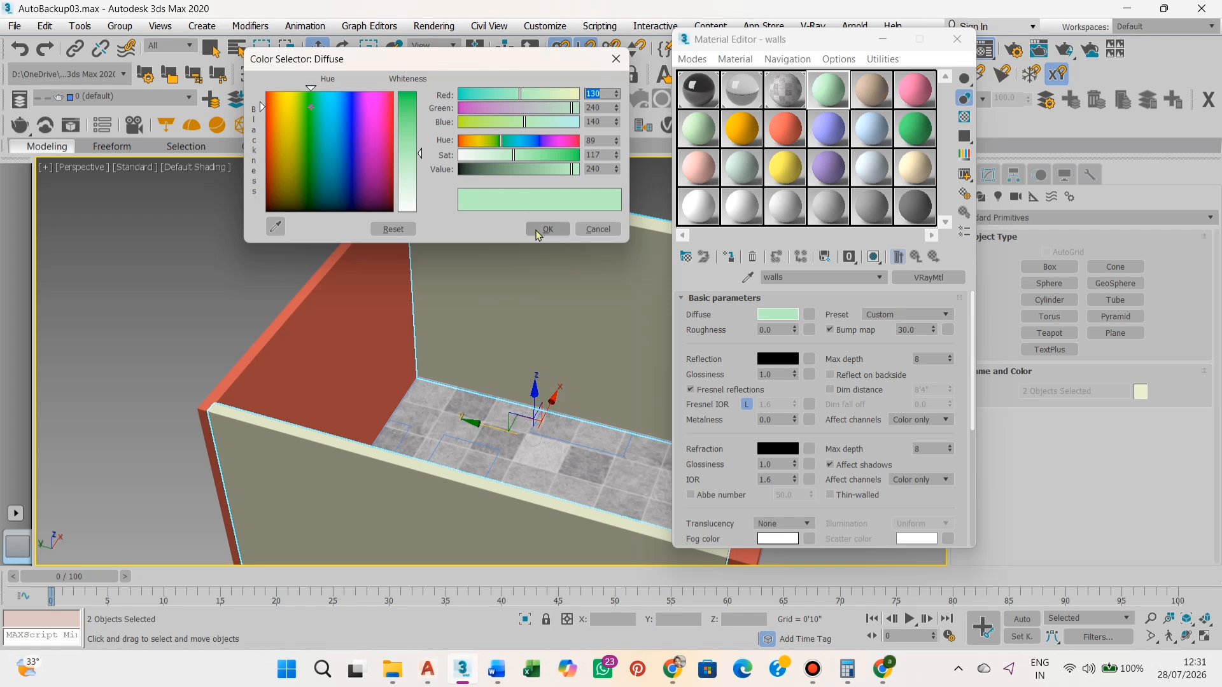
{"action": "left_click", "coordinate": [544, 229]}
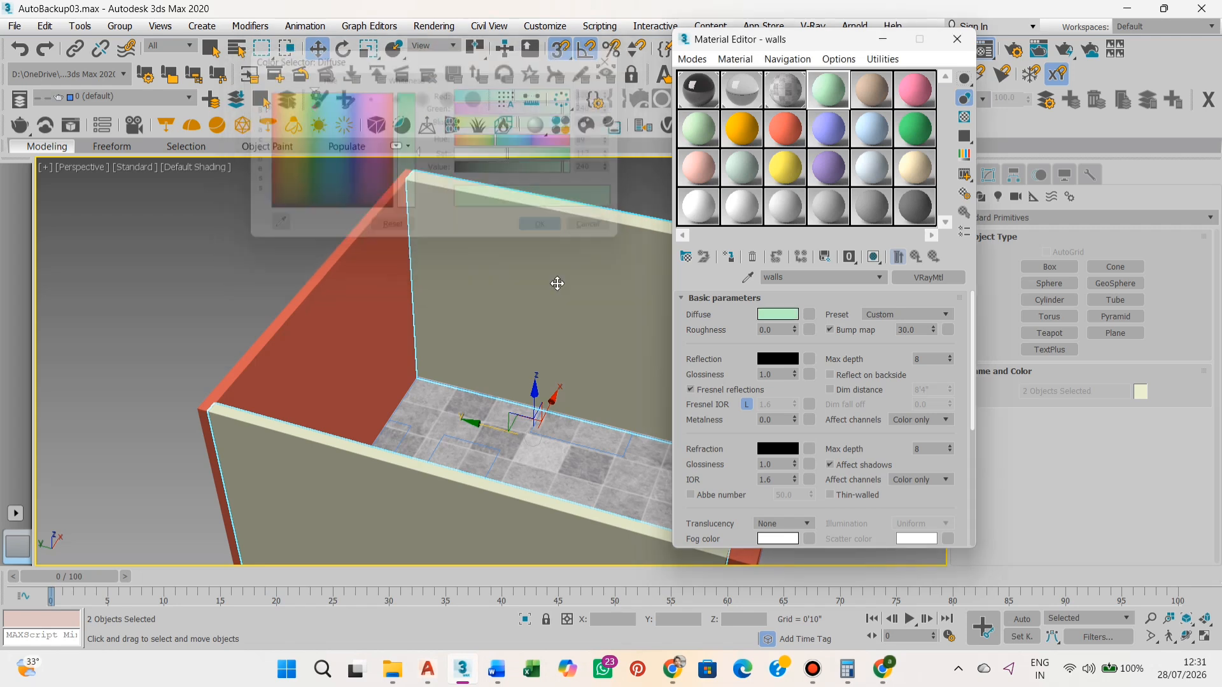
{"action": "left_click", "coordinate": [733, 260]}
{"action": "middle_click_drag", "start_coordinate": [530, 389], "coordinate": [494, 388]}
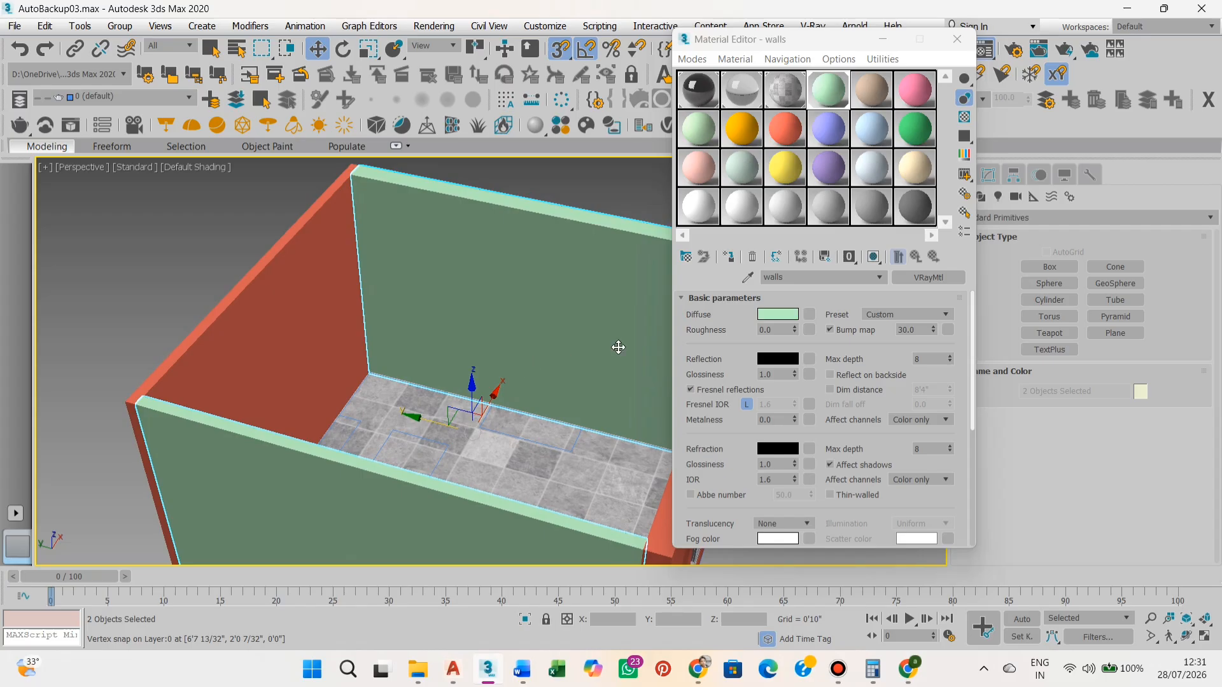
Change the walls material's diffuse colour to a pale peach with red 244, green 199 and blue 189
{"action": "left_click", "coordinate": [770, 318]}
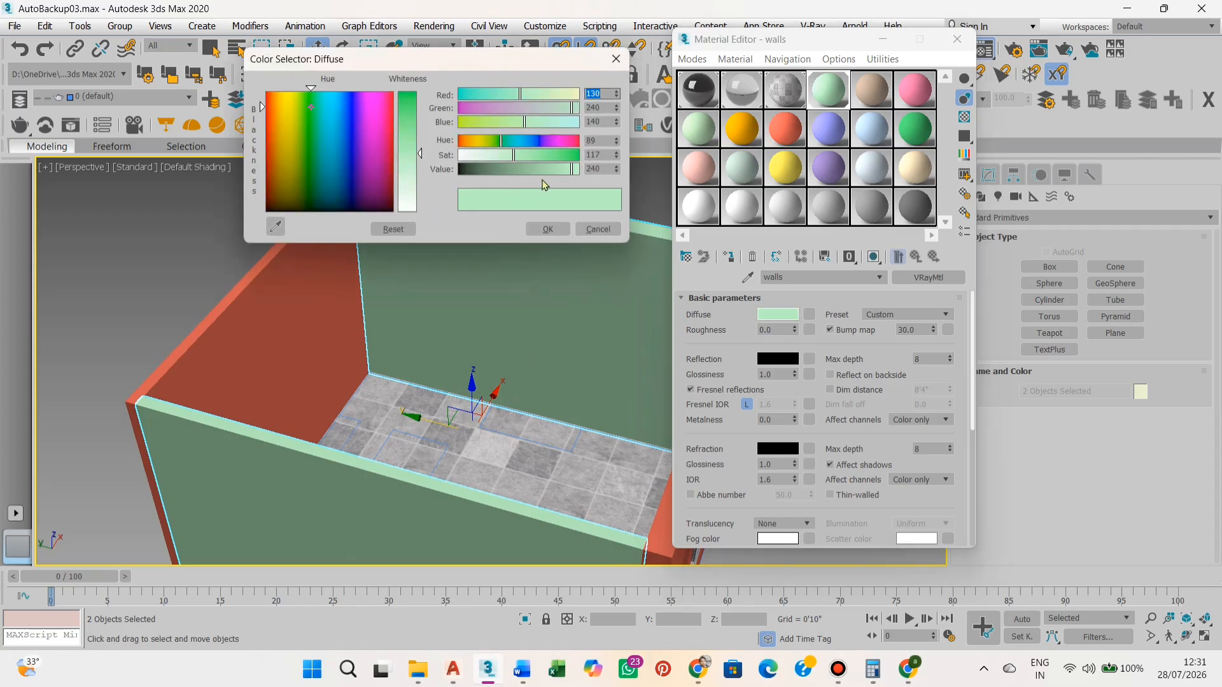
{"action": "left_click_drag", "start_coordinate": [571, 178], "coordinate": [538, 175]}
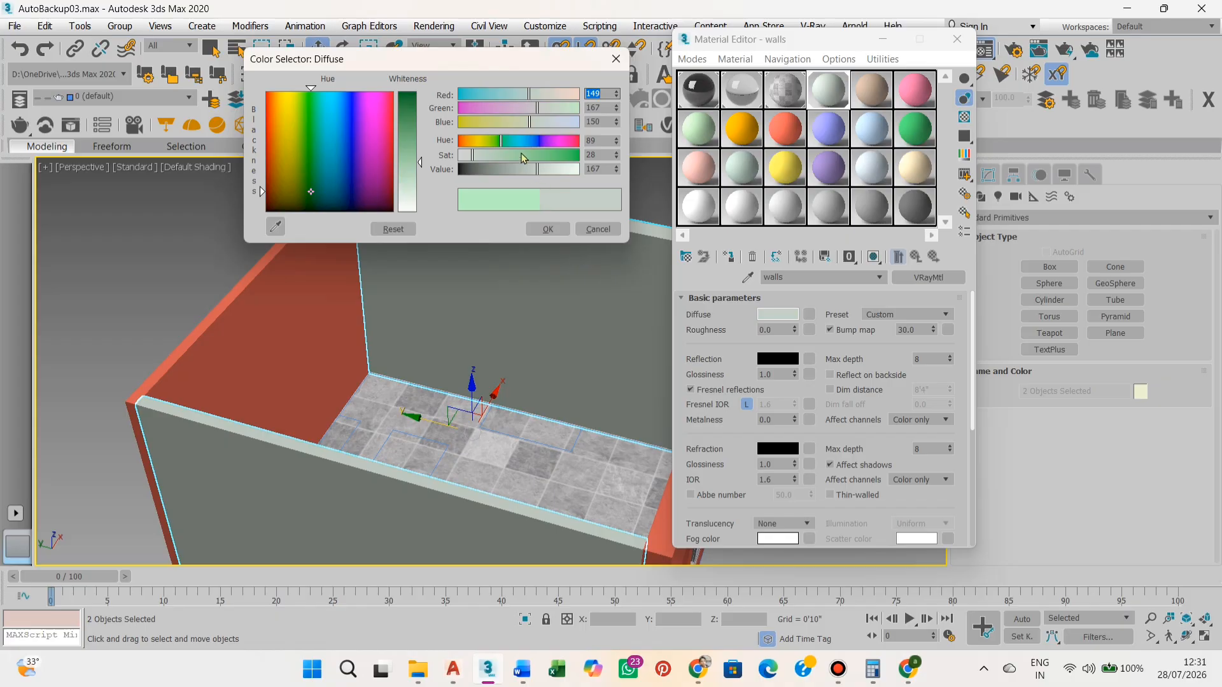
{"action": "left_click_drag", "start_coordinate": [533, 98], "coordinate": [572, 98]}
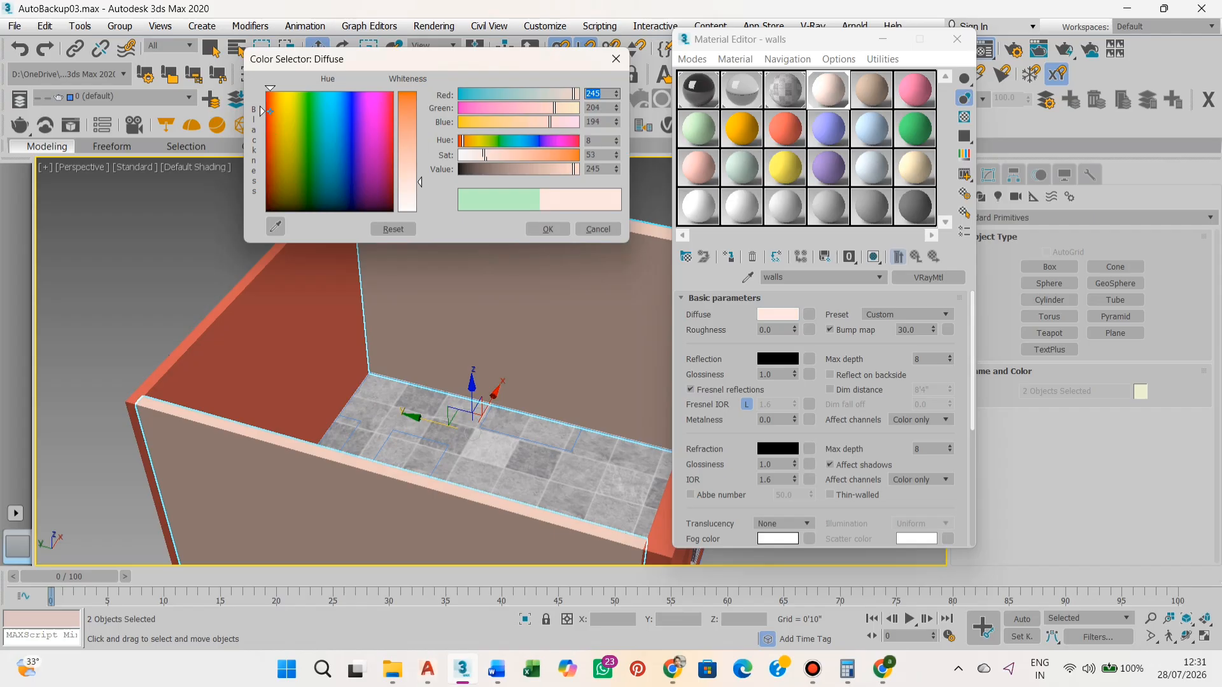
{"action": "left_click_drag", "start_coordinate": [420, 180], "coordinate": [420, 182]}
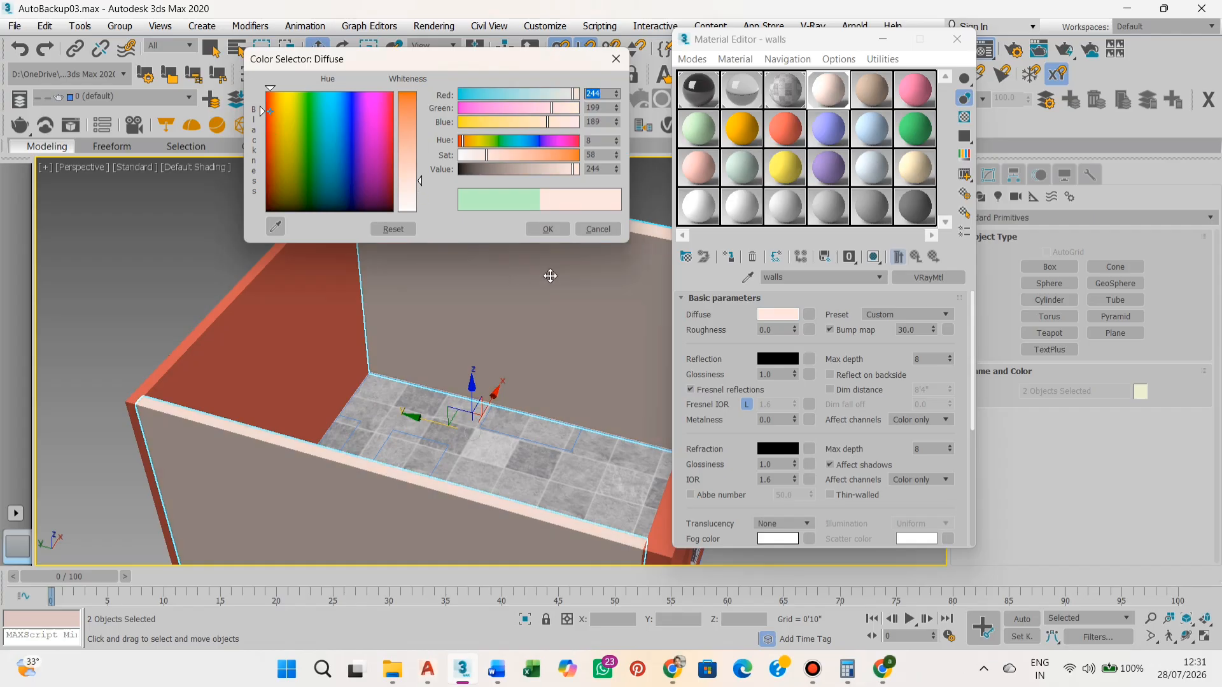
{"action": "left_click", "coordinate": [548, 230]}
Select the red back wall and convert it to an Editable Poly
{"action": "middle_click_drag", "start_coordinate": [579, 358], "coordinate": [490, 341], "text": "alt"}
{"action": "left_click", "coordinate": [514, 285]}
{"action": "left_click_drag", "start_coordinate": [792, 40], "coordinate": [737, 49]}
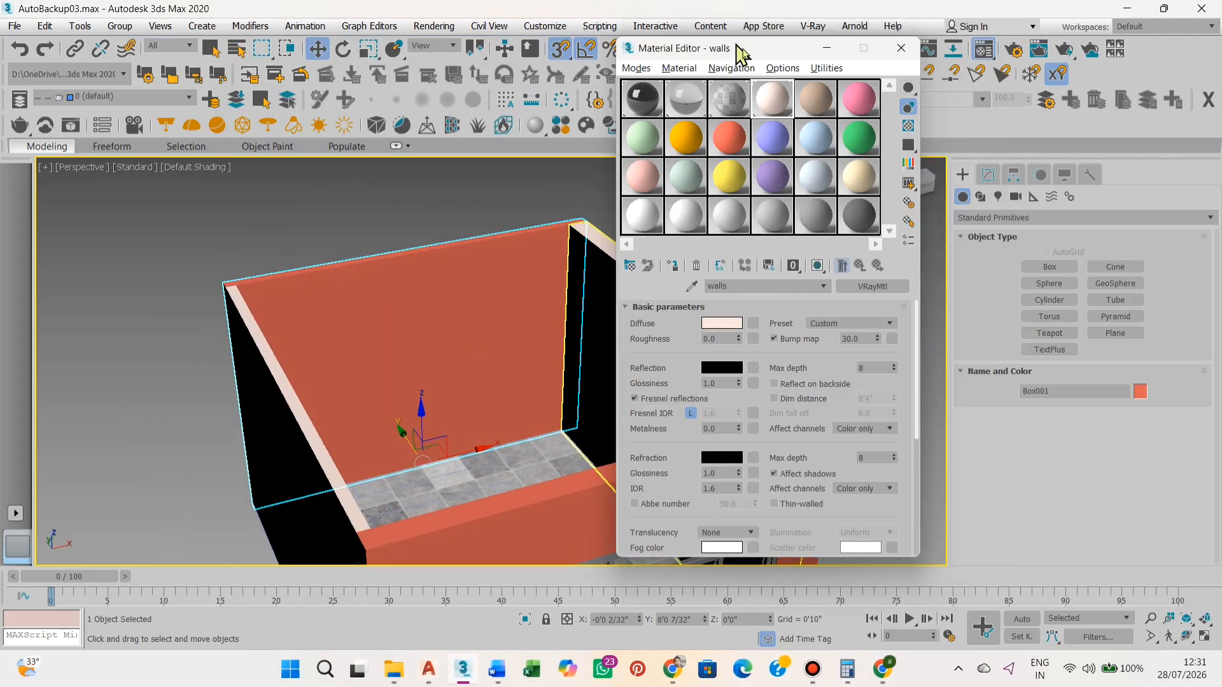
{"action": "left_click", "coordinate": [988, 176]}
{"action": "right_click", "coordinate": [455, 349]}
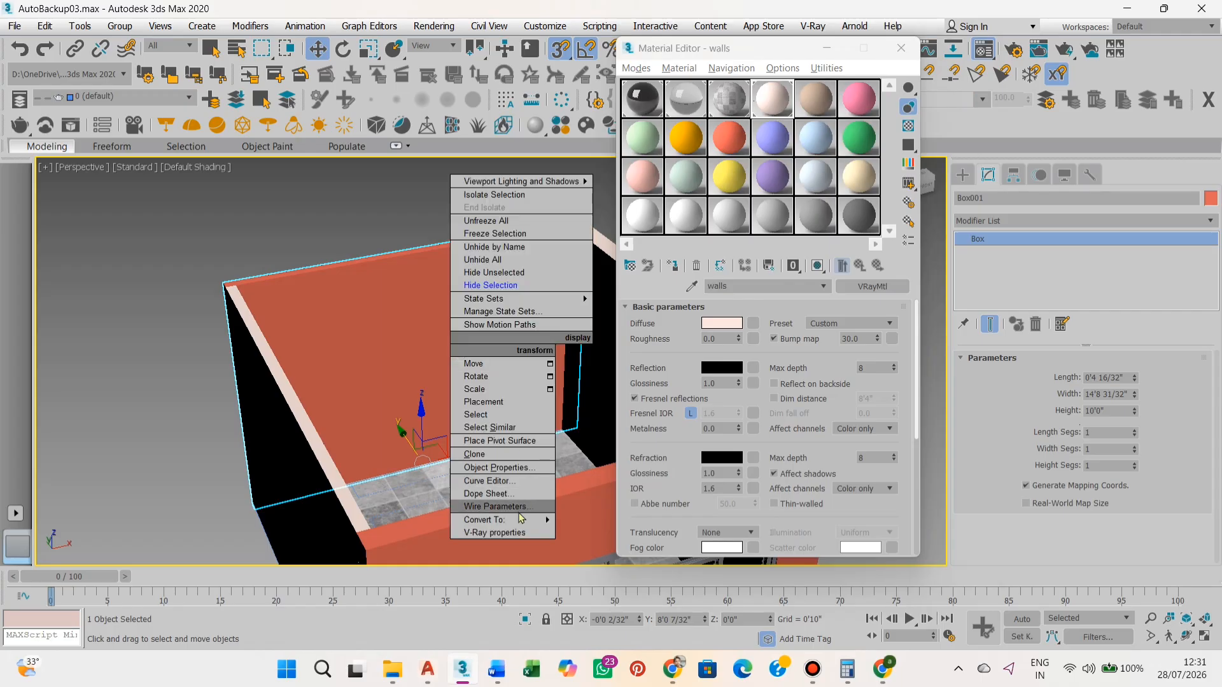
{"action": "mouse_move", "coordinate": [520, 523]}
{"action": "left_click", "coordinate": [607, 533]}
Select the back wall's inner face at polygon level
{"action": "scroll", "coordinate": [524, 420], "scroll_direction": "down", "scroll_amount": 3}
{"action": "middle_click_drag", "start_coordinate": [524, 420], "coordinate": [502, 440]}
{"action": "scroll", "coordinate": [507, 360], "scroll_direction": "up", "scroll_amount": 3}
{"action": "left_click", "coordinate": [1096, 395]}
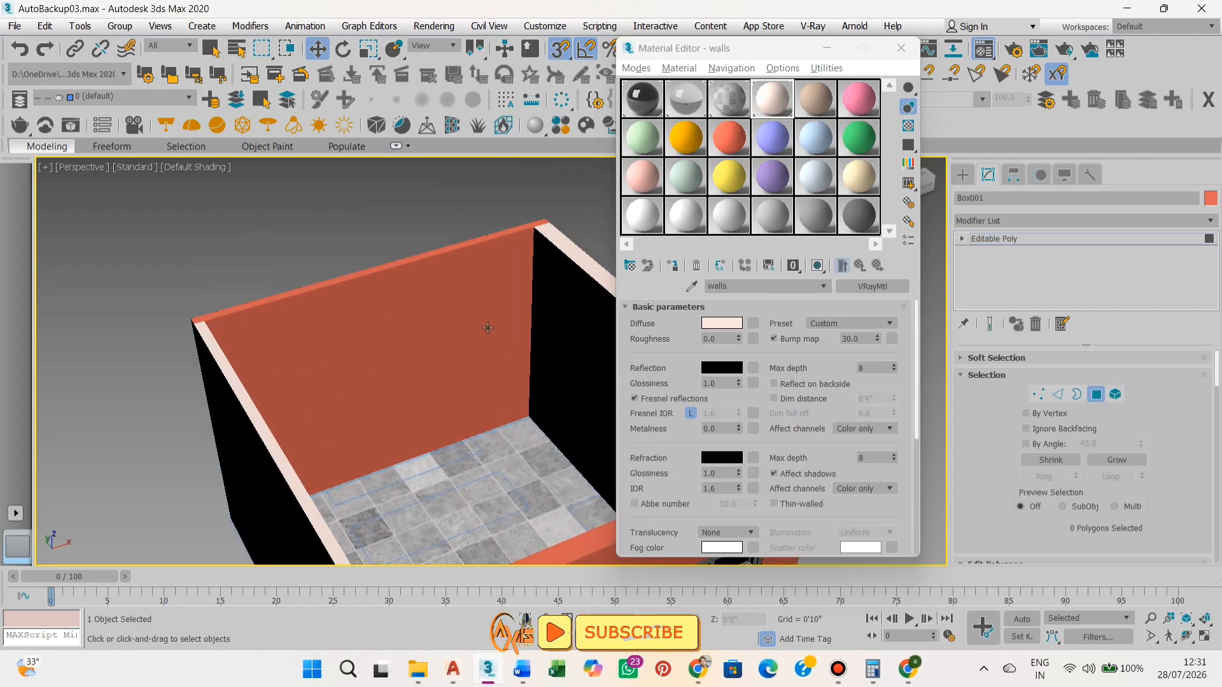
{"action": "left_click", "coordinate": [491, 328]}
{"action": "middle_click_drag", "start_coordinate": [491, 344], "coordinate": [489, 389], "text": "alt"}
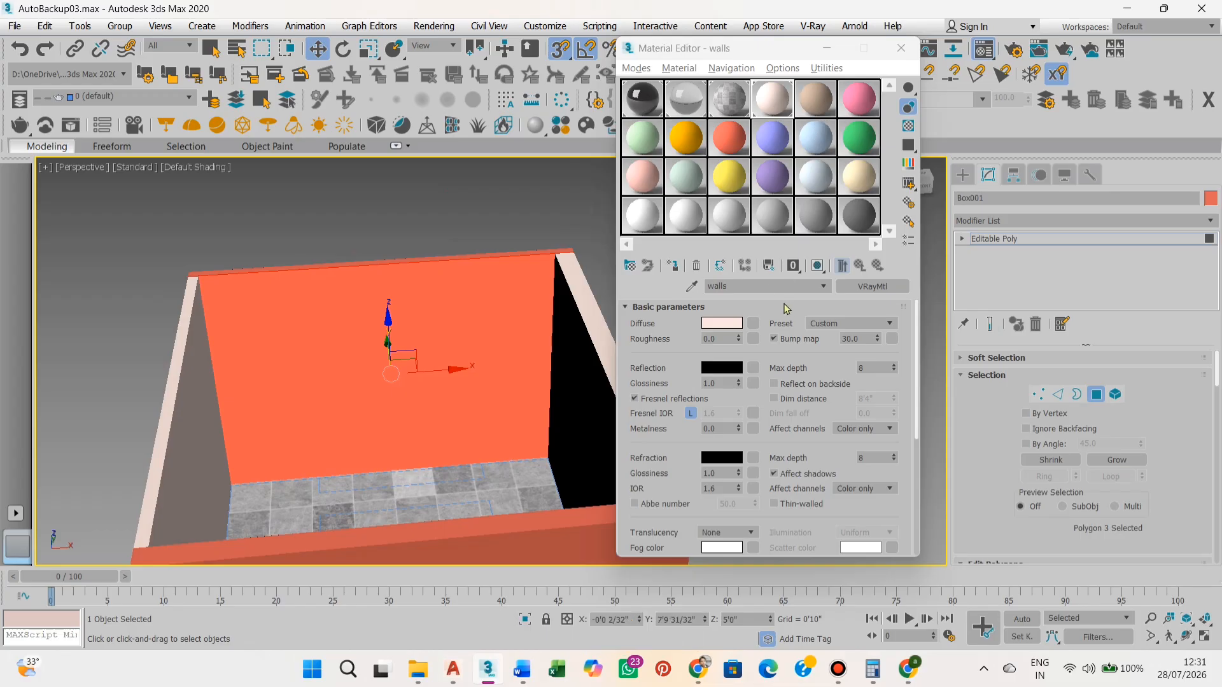
Browse the MATERIAL LIBRARY textures for a back wall finish from the fifth material's diffuse bitmap, without loading an image
{"action": "left_click", "coordinate": [812, 110]}
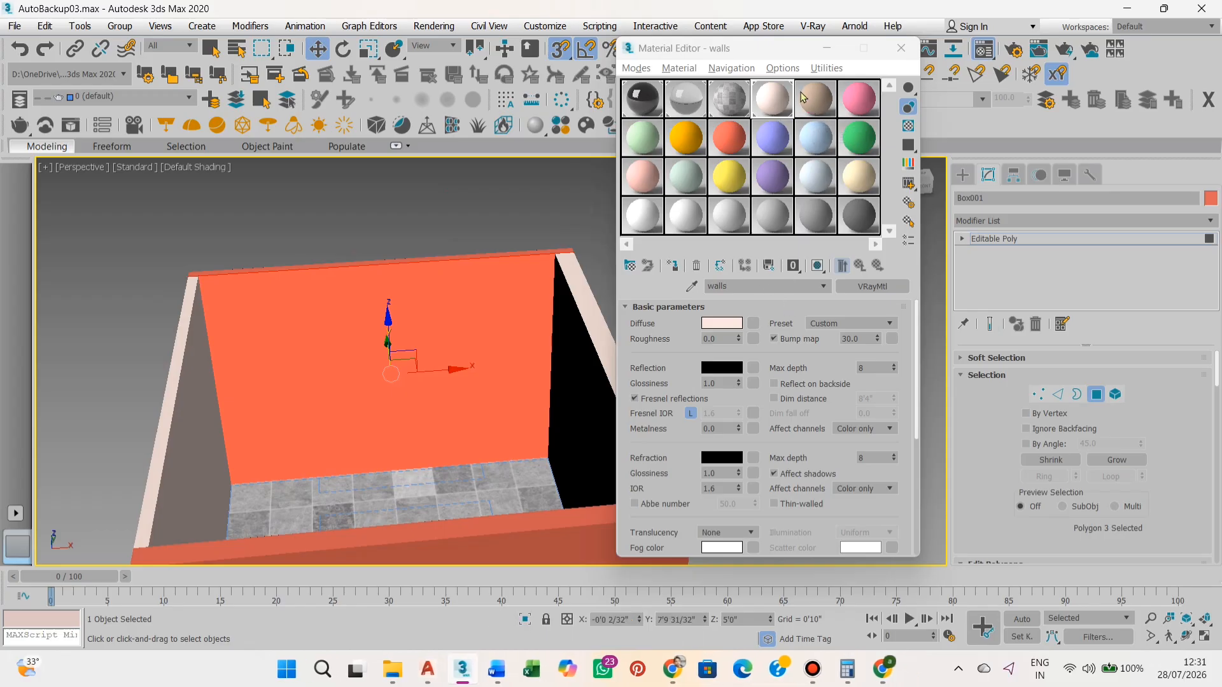
{"action": "left_click", "coordinate": [755, 323]}
{"action": "double_click", "coordinate": [266, 250]}
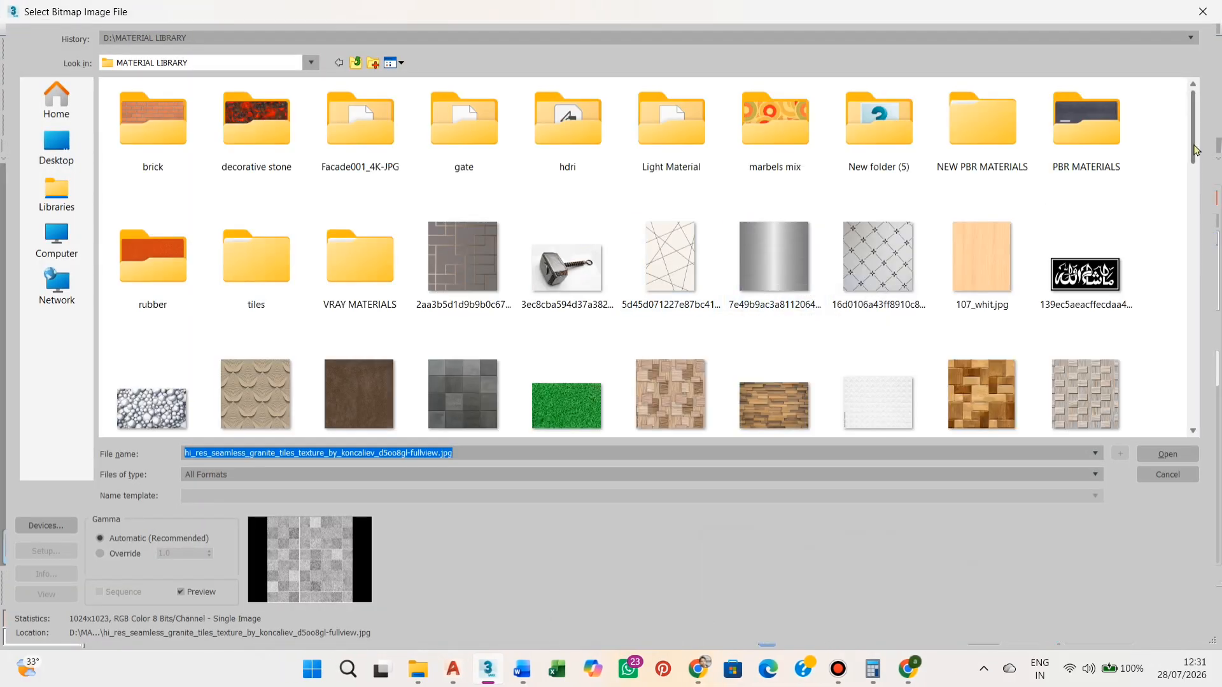
{"action": "left_click_drag", "start_coordinate": [1193, 145], "coordinate": [1193, 295]}
{"action": "scroll", "coordinate": [1176, 343], "scroll_direction": "down", "scroll_amount": 6}
{"action": "scroll", "coordinate": [684, 342], "scroll_direction": "up", "scroll_amount": 5}
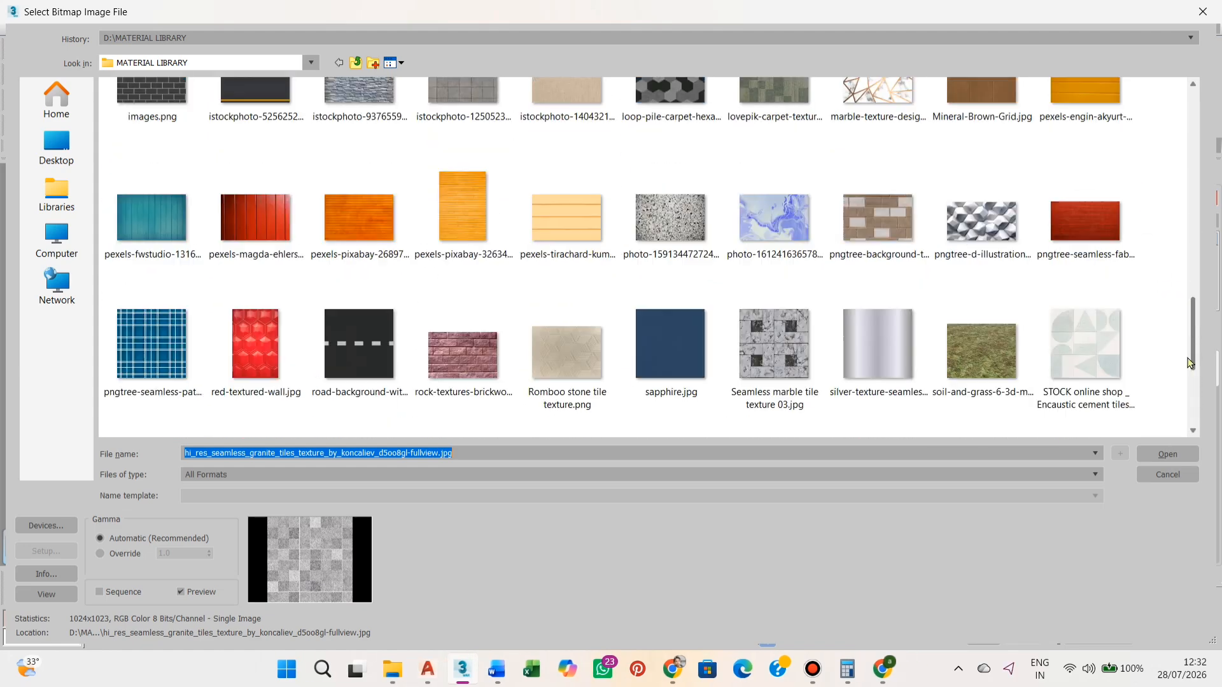
{"action": "scroll", "coordinate": [684, 341], "scroll_direction": "up", "scroll_amount": 10}
{"action": "left_click", "coordinate": [982, 254]}
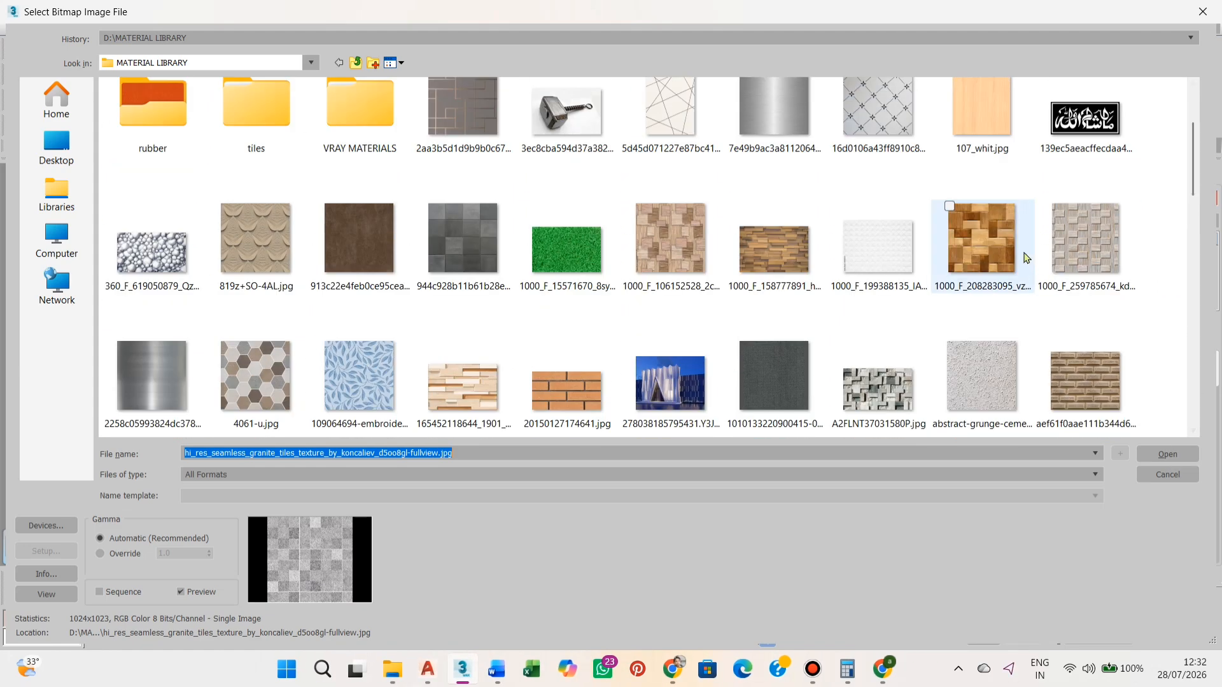
{"action": "left_click", "coordinate": [1167, 474]}
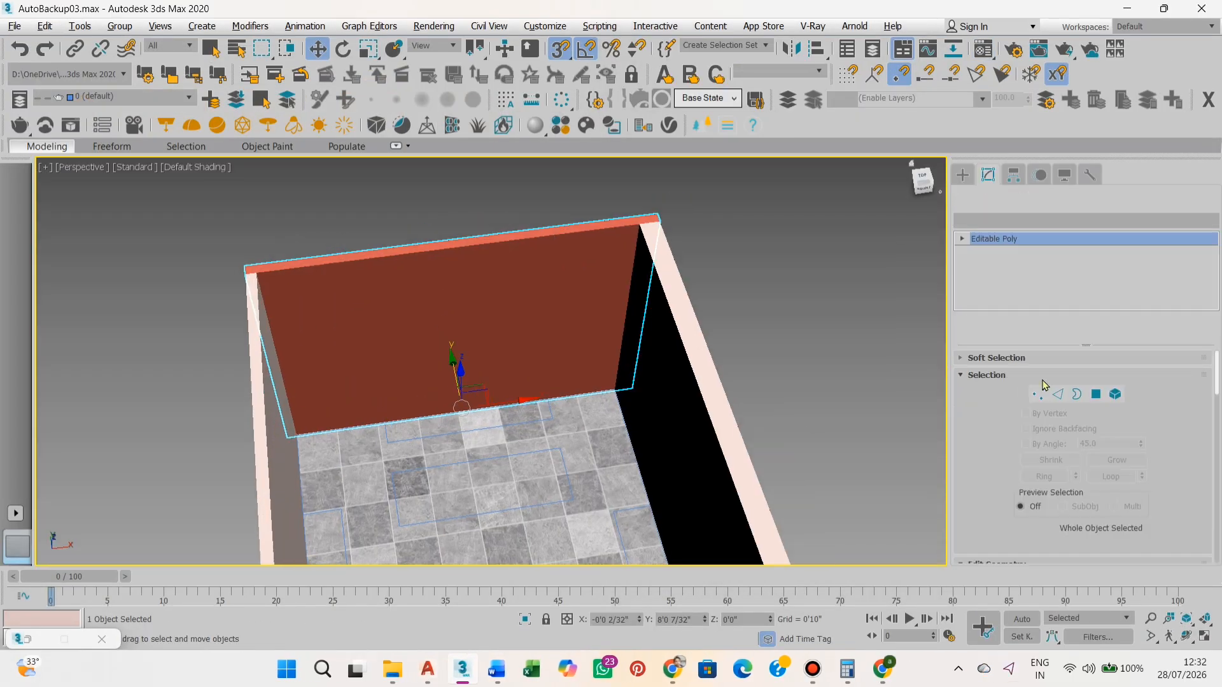
Connect the two selected edges of the back wall's inner face with 2 segments to divide it into three panels
{"action": "scroll", "coordinate": [1075, 532], "scroll_direction": "down", "scroll_amount": 5}
{"action": "left_click", "coordinate": [1139, 496]}
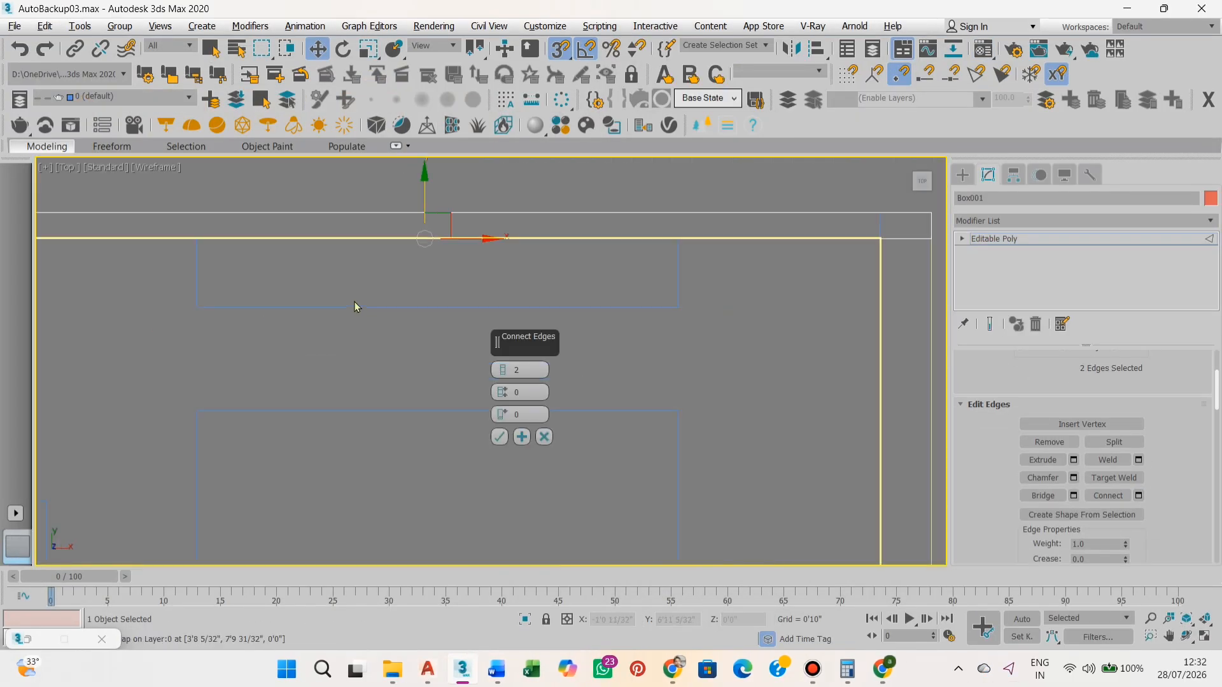
{"action": "middle_click_drag", "start_coordinate": [353, 301], "coordinate": [364, 315]}
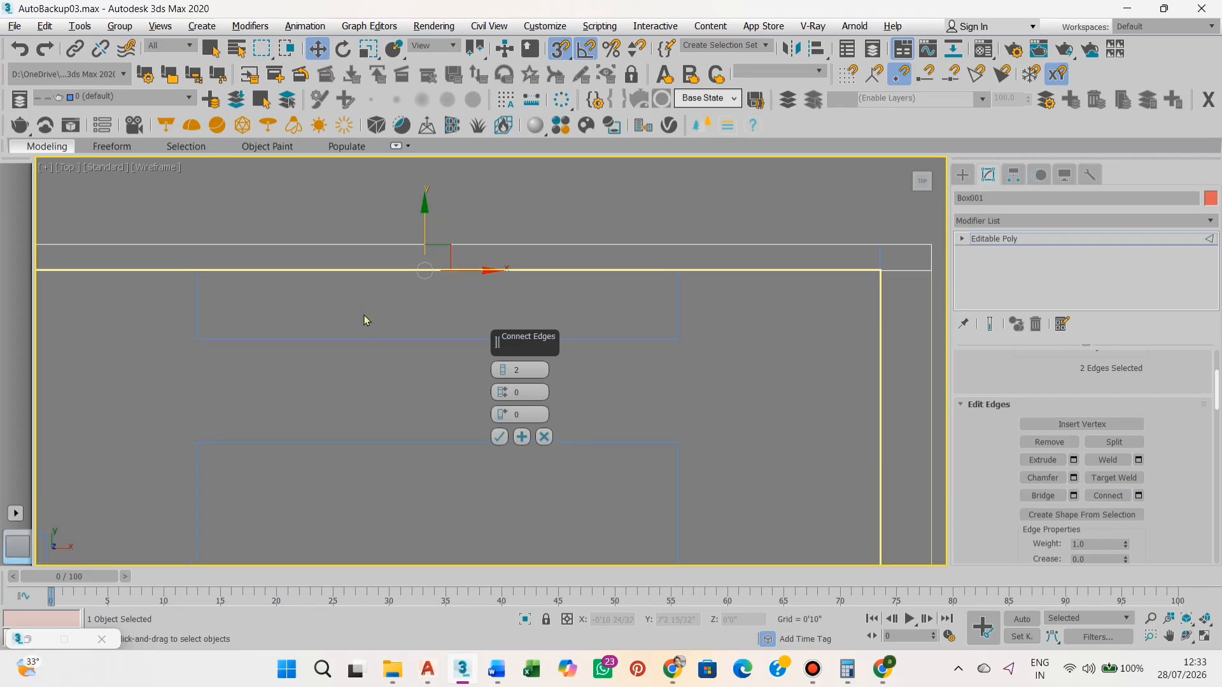
{"action": "key", "text": "f"}
{"action": "scroll", "coordinate": [739, 402], "scroll_direction": "down", "scroll_amount": 3}
{"action": "middle_click_drag", "start_coordinate": [740, 402], "coordinate": [677, 437]}
{"action": "key", "text": "t"}
{"action": "scroll", "coordinate": [611, 407], "scroll_direction": "up", "scroll_amount": 3}
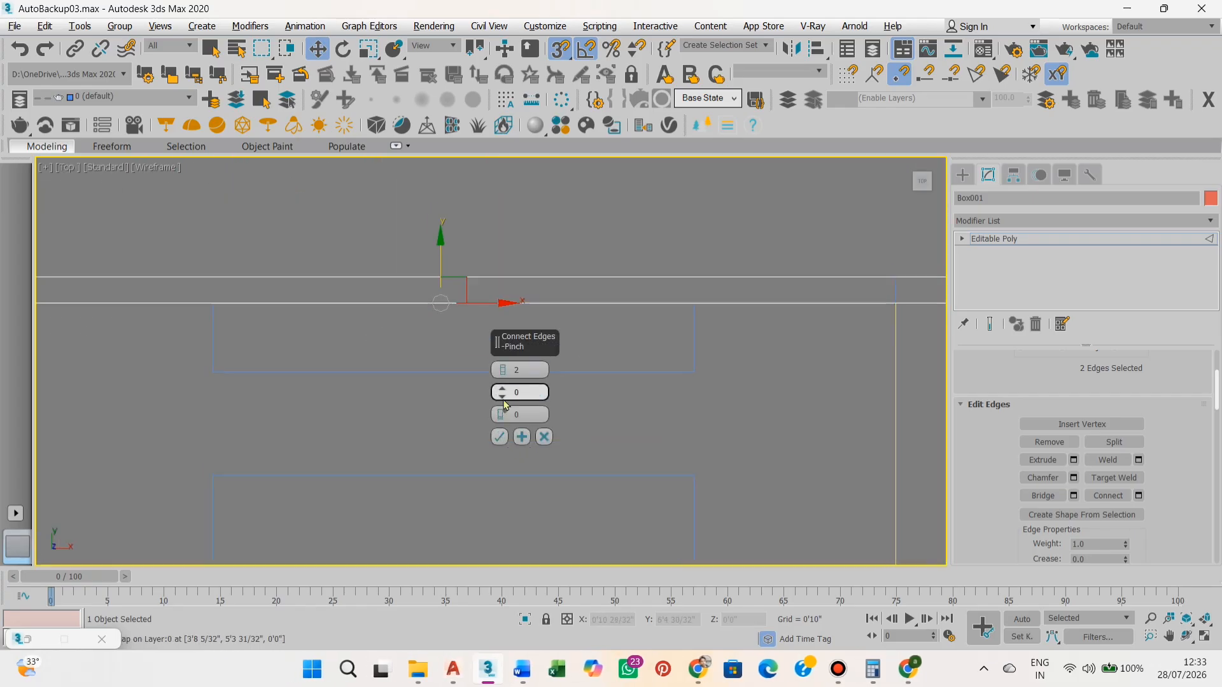
{"action": "left_click_drag", "start_coordinate": [502, 393], "coordinate": [502, 375]}
Move the right division's vertices along X to line up with the right end of the plan's furniture outline by the back wall
{"action": "key", "text": "alt+w"}
{"action": "left_click", "coordinate": [271, 332]}
{"action": "scroll", "coordinate": [1056, 368], "scroll_direction": "up", "scroll_amount": 5}
{"action": "left_click", "coordinate": [1038, 394]}
{"action": "left_click_drag", "start_coordinate": [337, 210], "coordinate": [382, 267]}
{"action": "scroll", "coordinate": [381, 261], "scroll_direction": "up", "scroll_amount": 2}
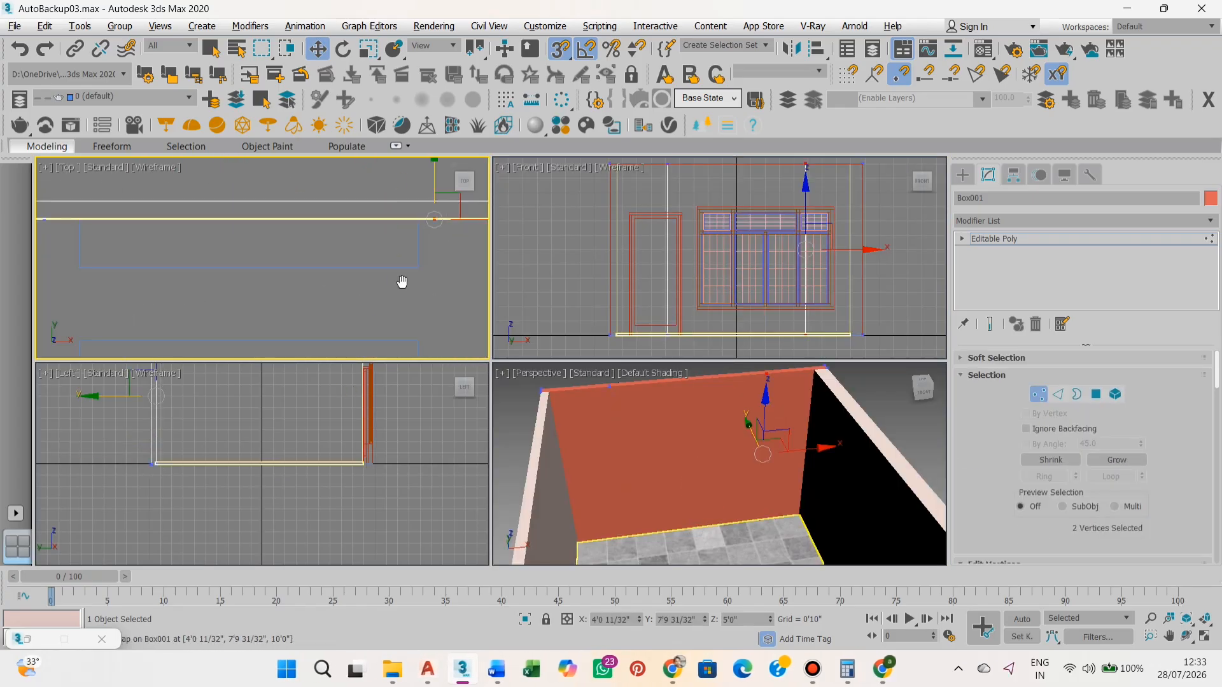
{"action": "middle_click_drag", "start_coordinate": [401, 281], "coordinate": [383, 300]}
{"action": "key", "text": "s"}
{"action": "left_click_drag", "start_coordinate": [450, 238], "coordinate": [427, 237]}
Move the left division's vertices along X to the left end of the same furniture outline
{"action": "middle_click_drag", "start_coordinate": [284, 251], "coordinate": [385, 292]}
{"action": "scroll", "coordinate": [285, 273], "scroll_direction": "down", "scroll_amount": 2}
{"action": "left_click_drag", "start_coordinate": [117, 299], "coordinate": [139, 270]}
{"action": "scroll", "coordinate": [172, 287], "scroll_direction": "up", "scroll_amount": 3}
{"action": "left_click_drag", "start_coordinate": [127, 267], "coordinate": [188, 268]}
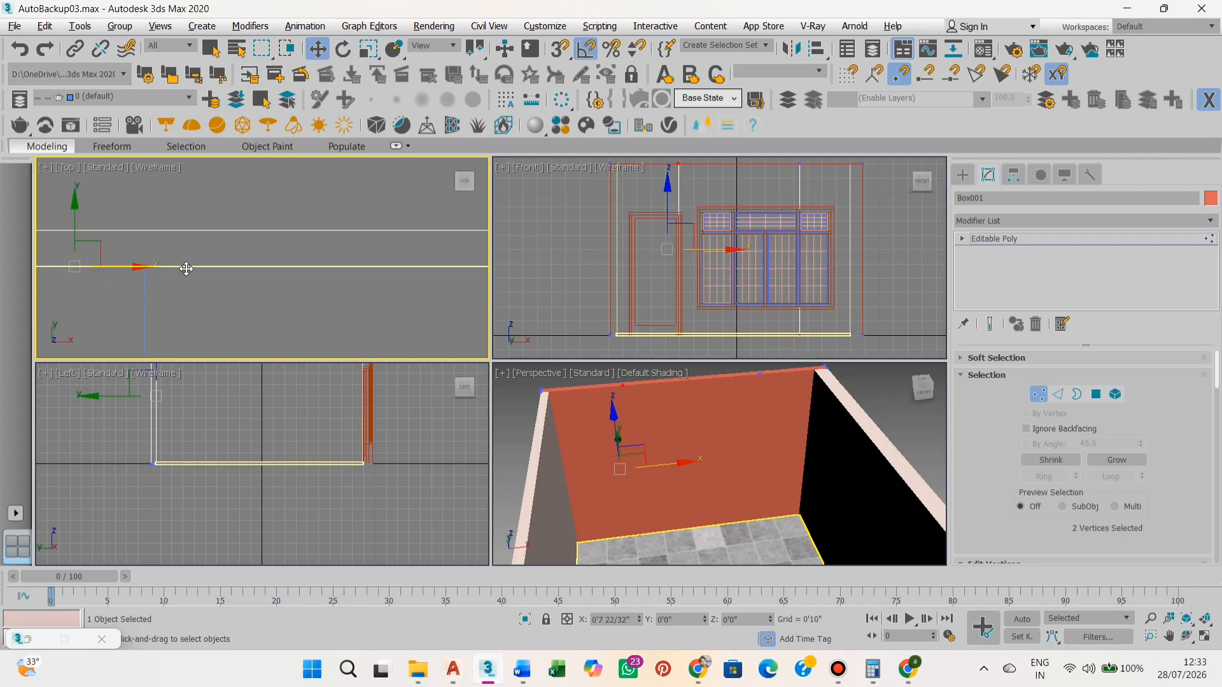
Select the middle panel of the back wall at polygon level, with edged faces displayed in the perspective view
{"action": "middle_click", "coordinate": [681, 453]}
{"action": "key", "text": "alt+w"}
{"action": "middle_click_drag", "start_coordinate": [681, 457], "coordinate": [712, 469], "text": "alt"}
{"action": "key", "text": "4"}
{"action": "key", "text": "F4"}
{"action": "mouse_move", "coordinate": [538, 336]}
{"action": "middle_mouse_down", "text": "alt"}
{"action": "mouse_move", "coordinate": [600, 341]}
{"action": "mouse_move", "coordinate": [560, 331]}
{"action": "middle_mouse_up", "text": "alt"}
{"action": "left_click", "coordinate": [503, 305]}
Load the wooden block image from MATERIAL LIBRARY as the fifth material's diffuse bitmap and assign the material to the selected middle panel
{"action": "left_click", "coordinate": [983, 49]}
{"action": "left_click", "coordinate": [872, 286]}
{"action": "double_click", "coordinate": [299, 249]}
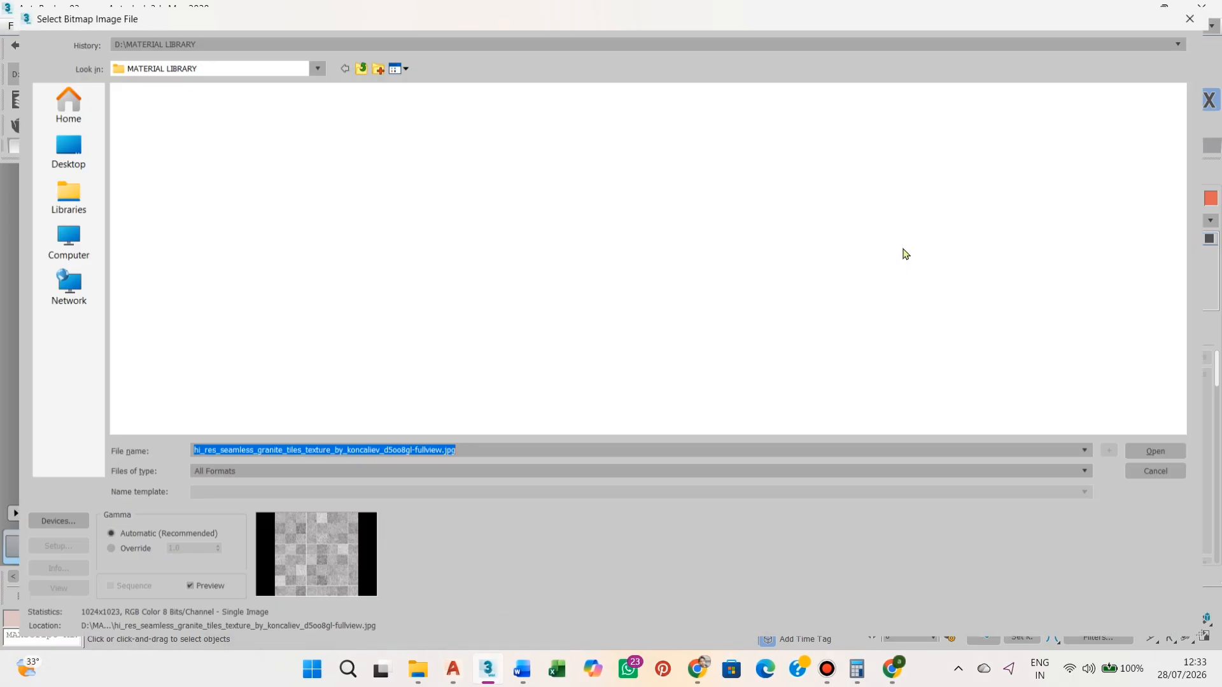
{"action": "left_click_drag", "start_coordinate": [1193, 143], "coordinate": [1193, 180]}
{"action": "left_click", "coordinate": [983, 229]}
{"action": "left_click", "coordinate": [1167, 453]}
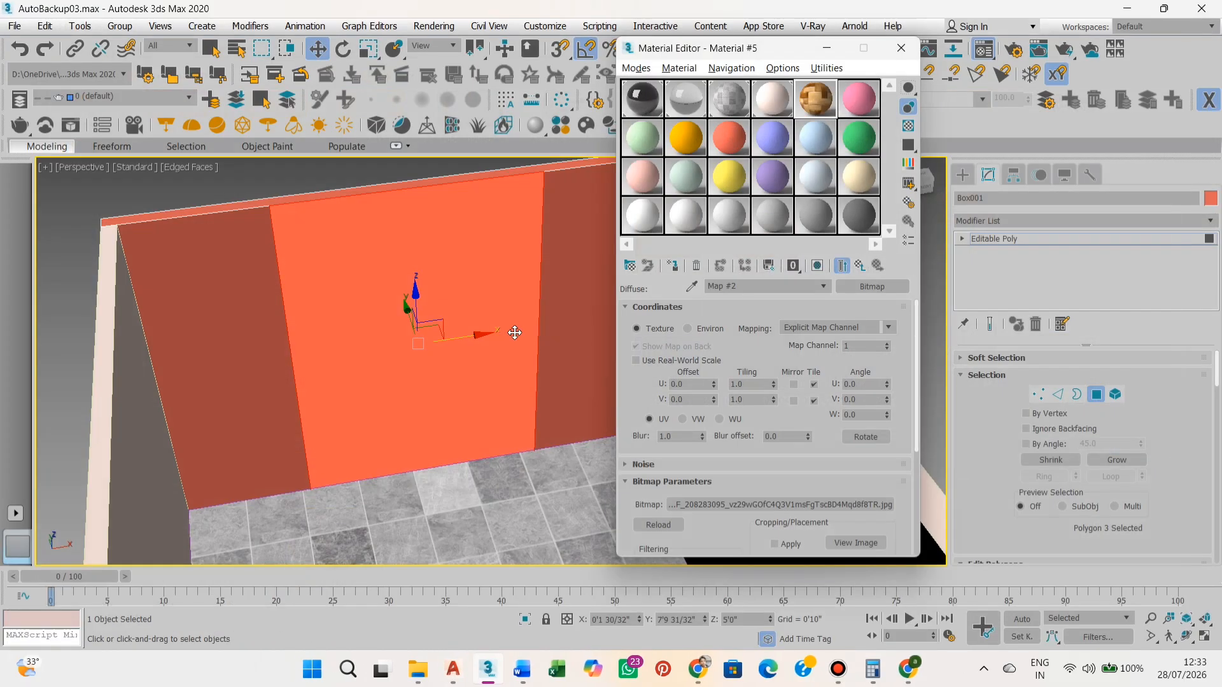
{"action": "left_click", "coordinate": [826, 48]}
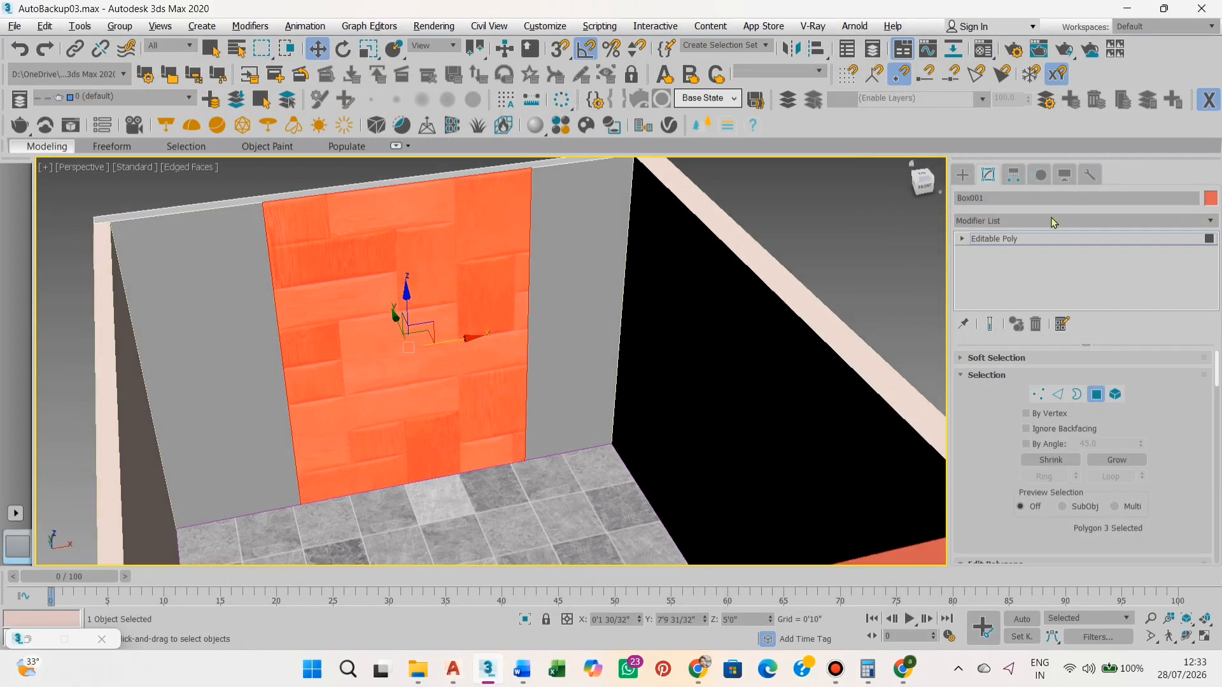
Try a Map Scaler Binding modifier on the back wall's wood panel and remove it
{"action": "left_click", "coordinate": [1081, 220]}
{"action": "left_click", "coordinate": [1011, 375]}
{"action": "middle_click_drag", "start_coordinate": [483, 376], "coordinate": [468, 385]}
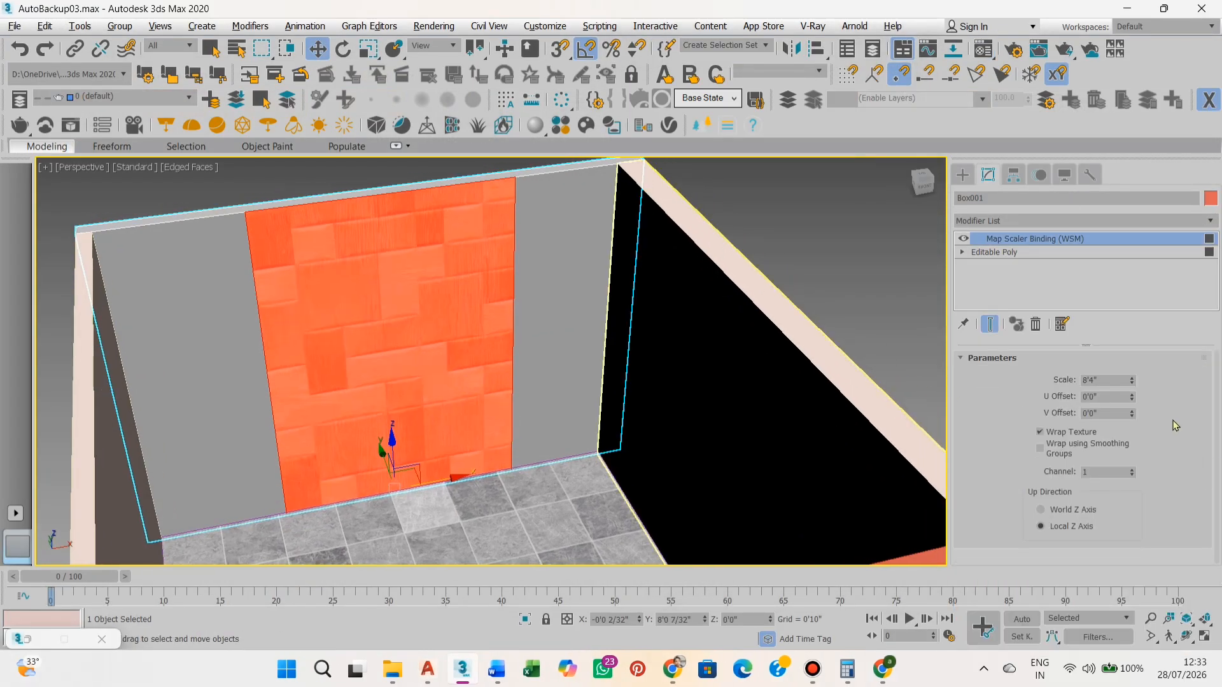
{"action": "right_click", "coordinate": [1028, 239]}
{"action": "left_click", "coordinate": [1044, 259]}
Add a UVW Map modifier to the wood panel with Box mapping, 7'0" width and 7'0" height
{"action": "left_click", "coordinate": [1037, 225]}
{"action": "key", "text": "u"}
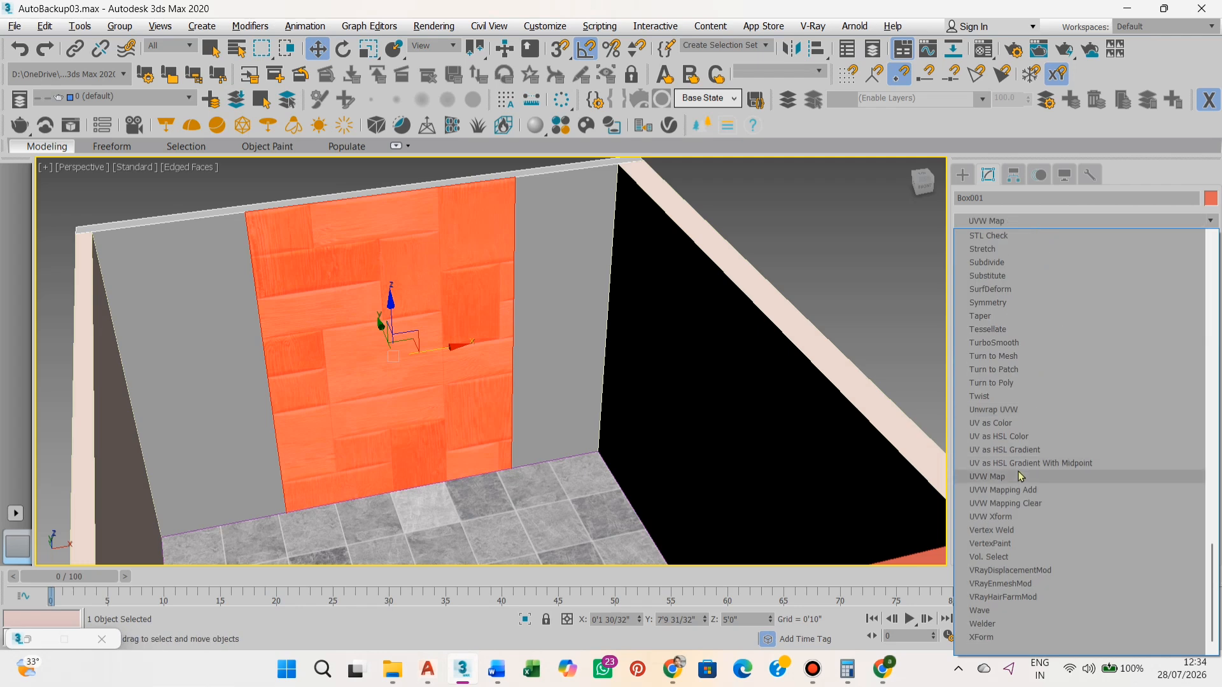
{"action": "left_click", "coordinate": [1019, 474]}
{"action": "left_click", "coordinate": [1071, 448]}
{"action": "mouse_move", "coordinate": [1105, 514]}
{"action": "left_mouse_down"}
{"action": "mouse_move", "coordinate": [1105, 526]}
{"action": "mouse_move", "coordinate": [1104, 512]}
{"action": "left_mouse_up"}
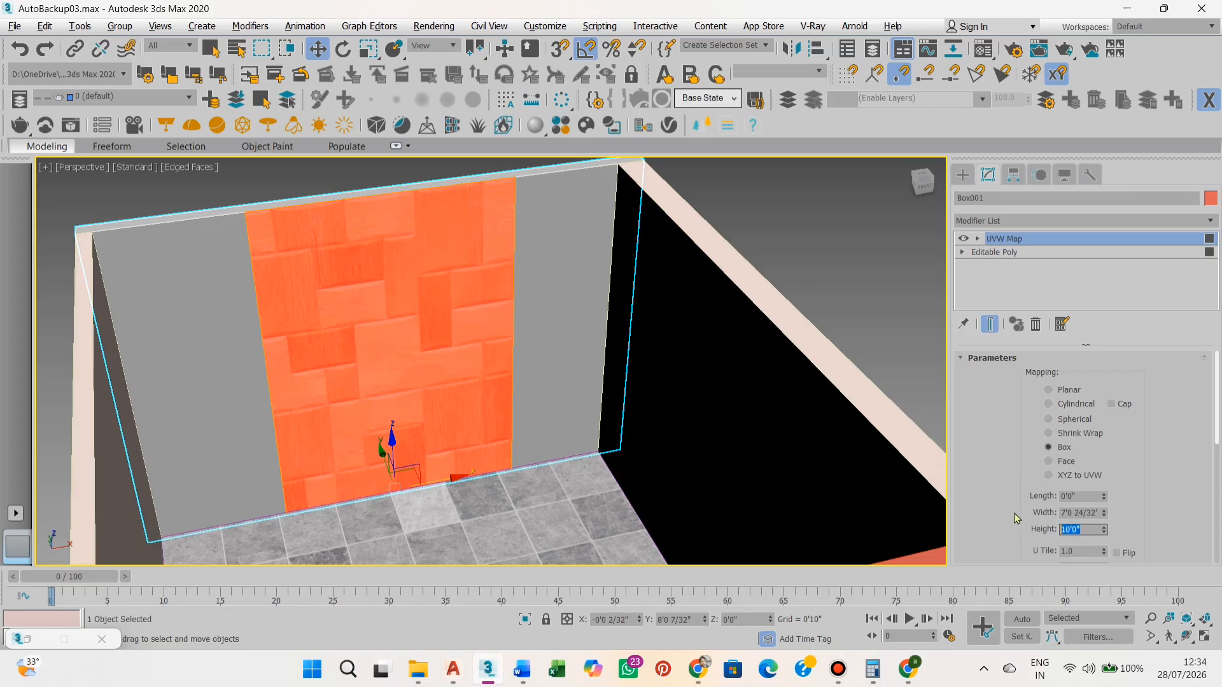
{"action": "type", "text": "7"}
{"action": "key", "text": "Return"}
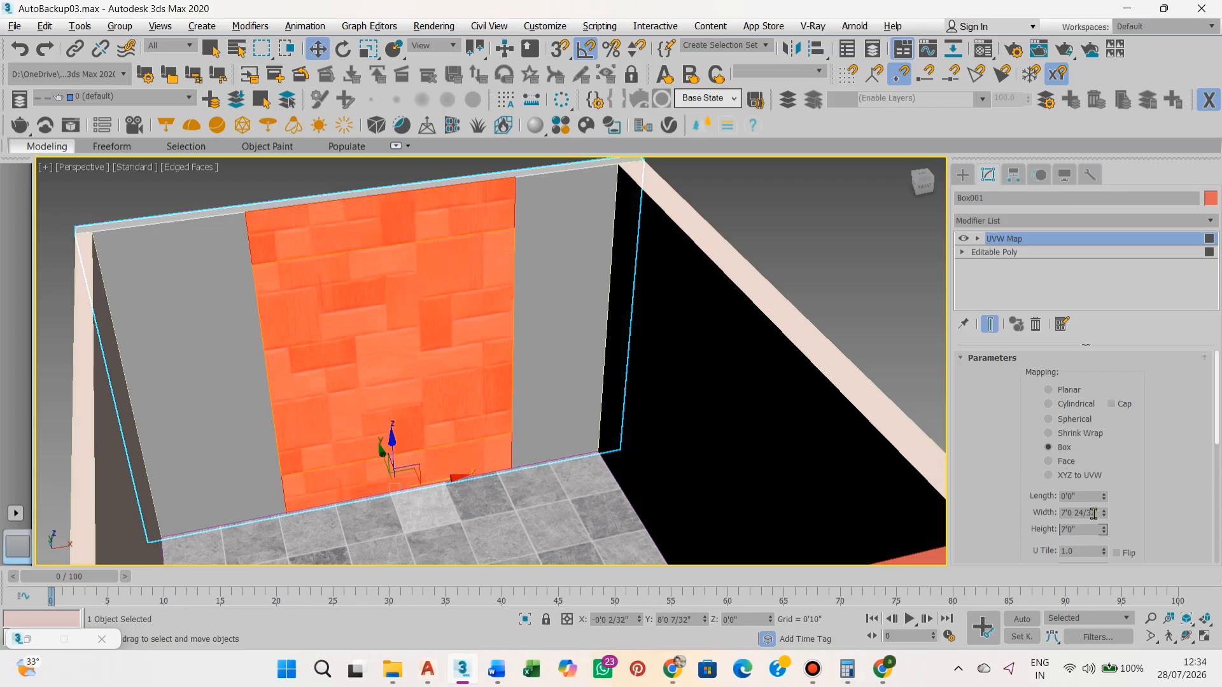
{"action": "type", "text": "7"}
{"action": "key", "text": "Return"}
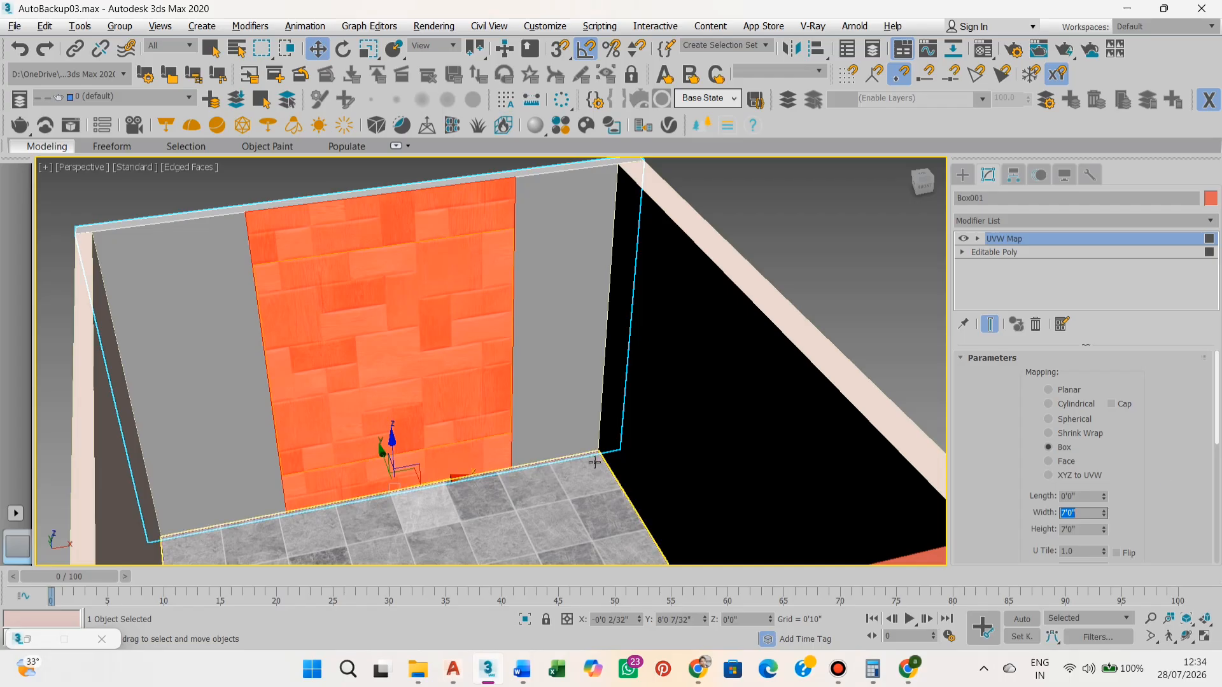
Copy the wood material's diffuse map to its reflection and reflection glossiness map slots
{"action": "middle_click_drag", "start_coordinate": [678, 474], "coordinate": [676, 444], "text": "alt"}
{"action": "left_click", "coordinate": [963, 177]}
{"action": "middle_click_drag", "start_coordinate": [640, 356], "coordinate": [556, 355], "text": "alt"}
{"action": "scroll", "coordinate": [557, 356], "scroll_direction": "up", "scroll_amount": 4}
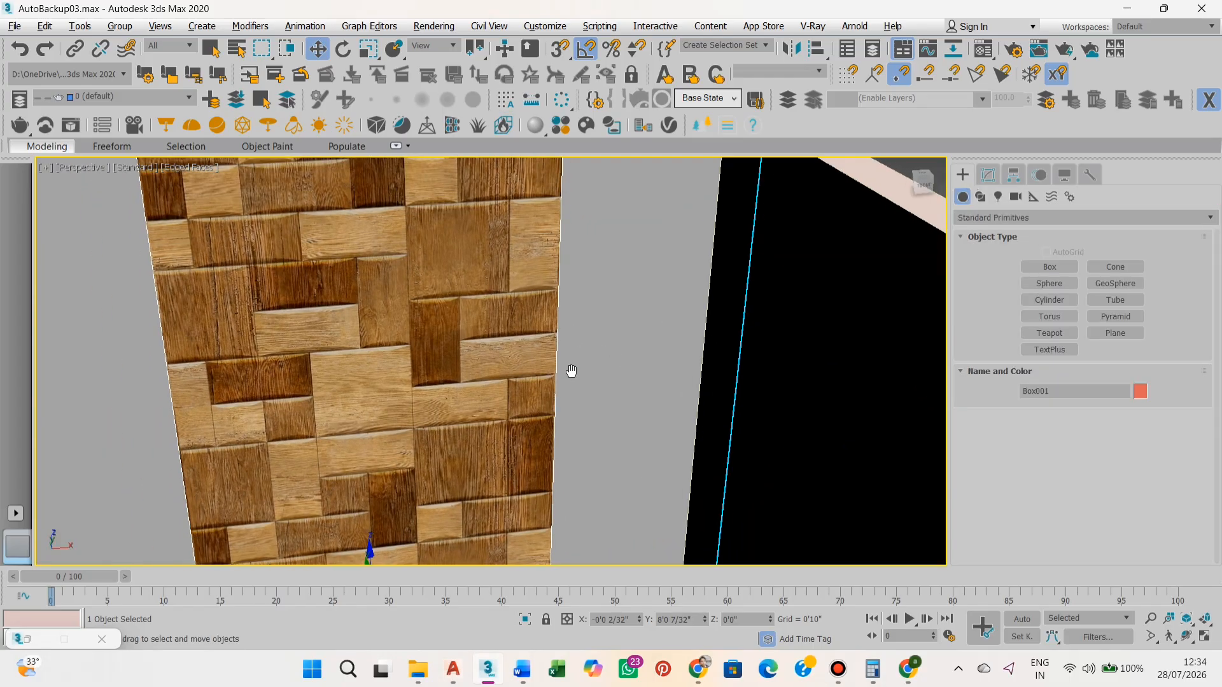
{"action": "left_click", "coordinate": [983, 50]}
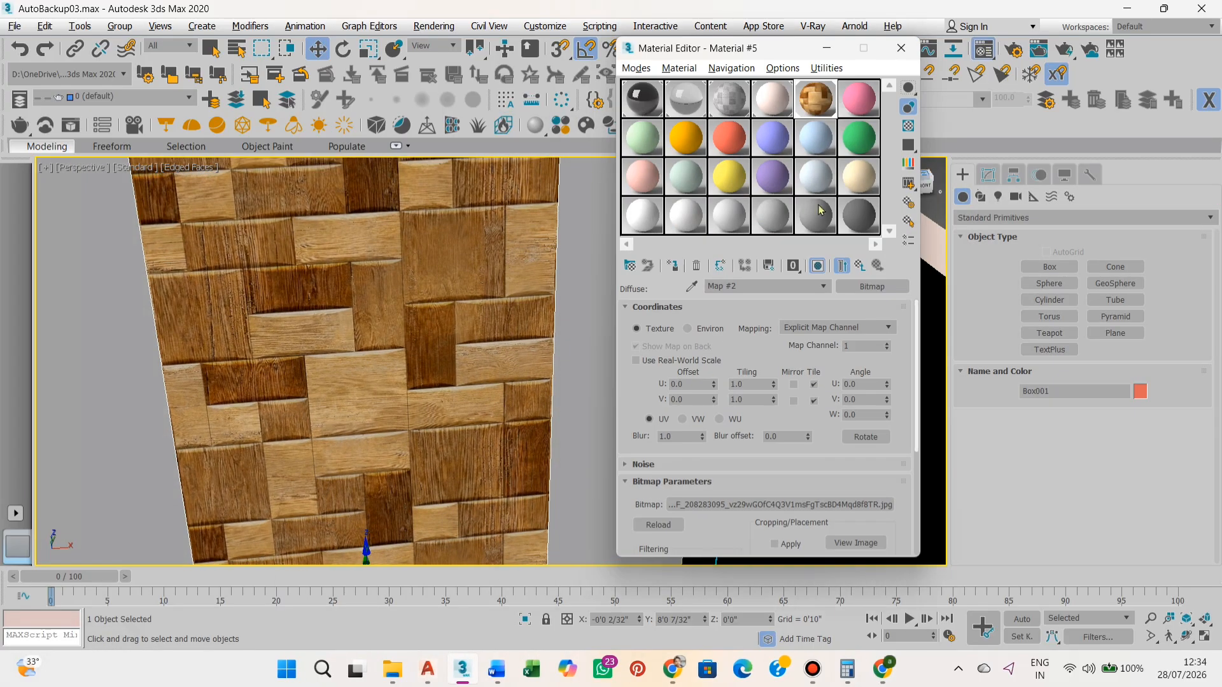
{"action": "left_click", "coordinate": [860, 266]}
{"action": "left_click", "coordinate": [668, 308]}
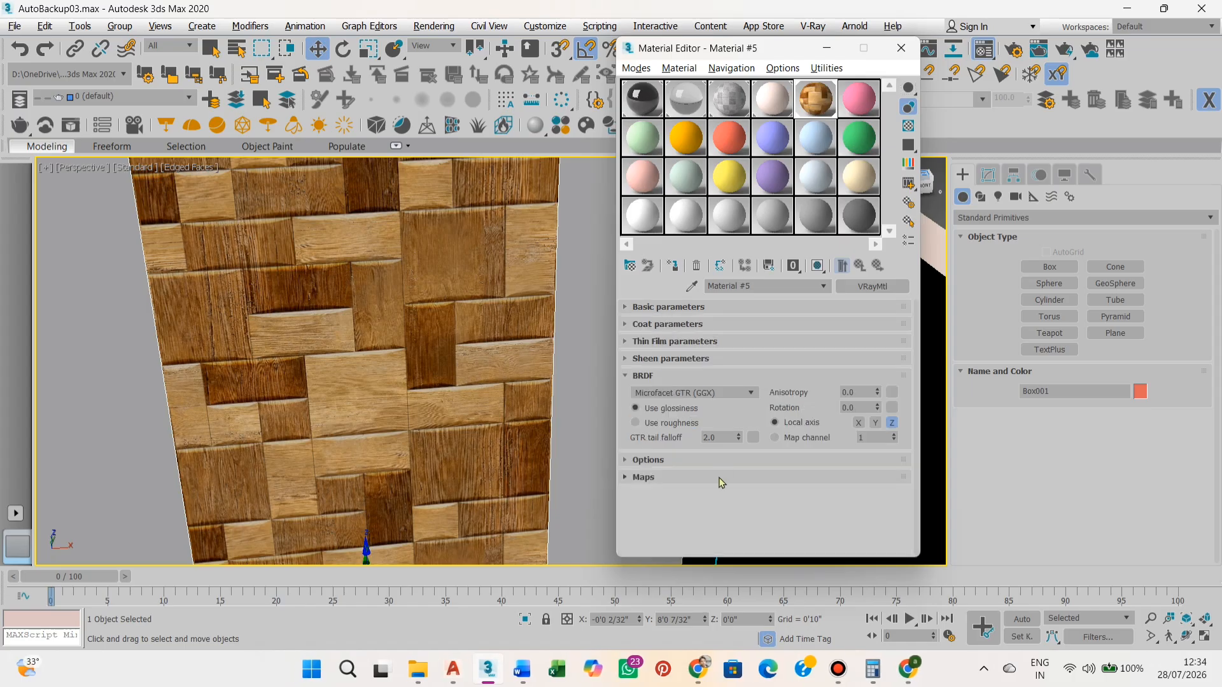
{"action": "left_click", "coordinate": [716, 478]}
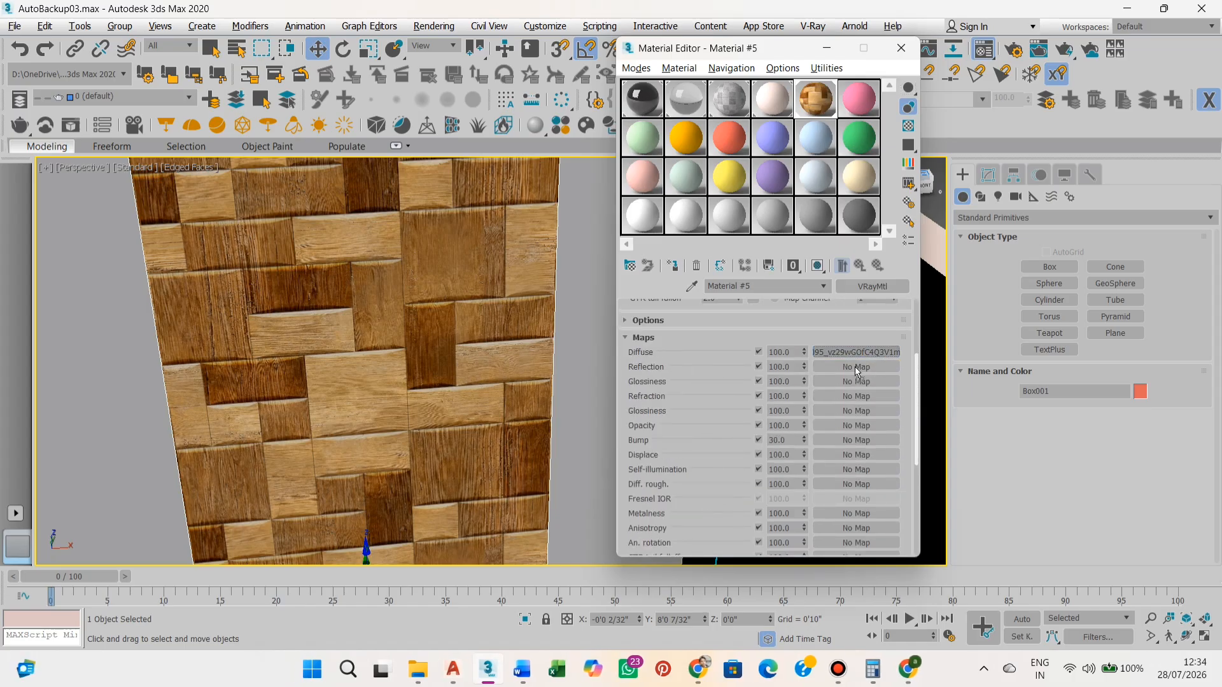
{"action": "left_click_drag", "start_coordinate": [855, 352], "coordinate": [853, 382]}
{"action": "left_click", "coordinate": [731, 352]}
{"action": "left_click", "coordinate": [731, 351]}
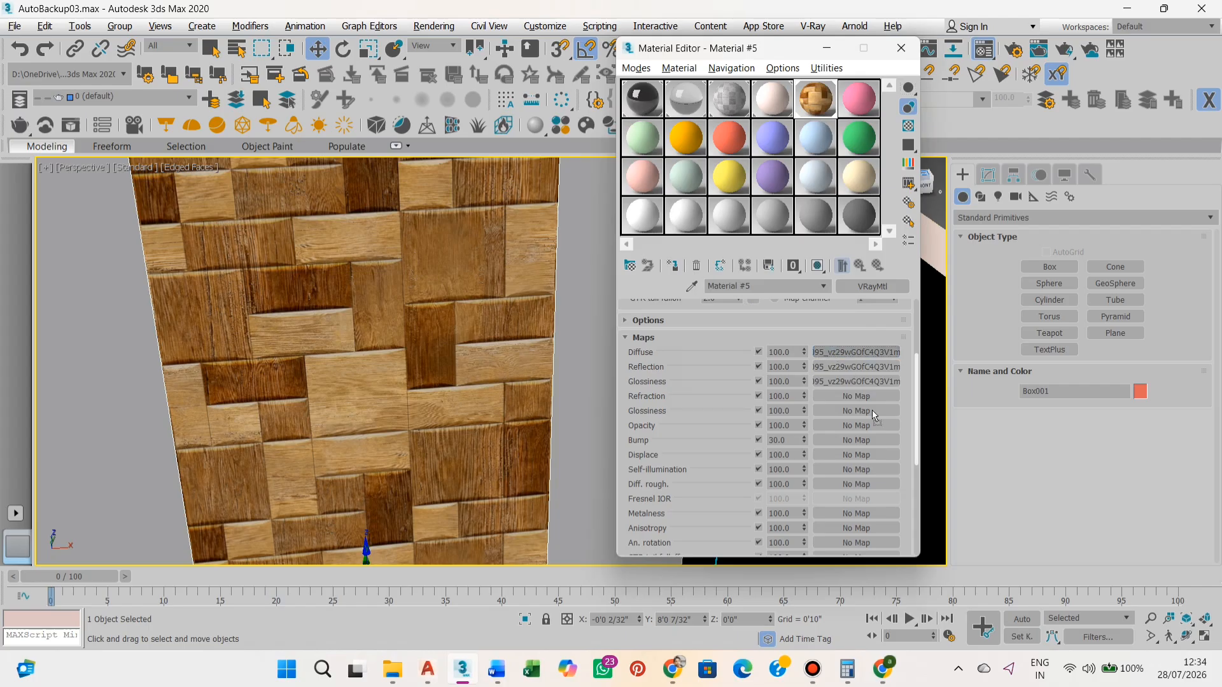
Copy the wood map to the bump slot and set the bump amount to 40
{"action": "left_click_drag", "start_coordinate": [853, 439], "coordinate": [851, 440]}
{"action": "left_click", "coordinate": [731, 352]}
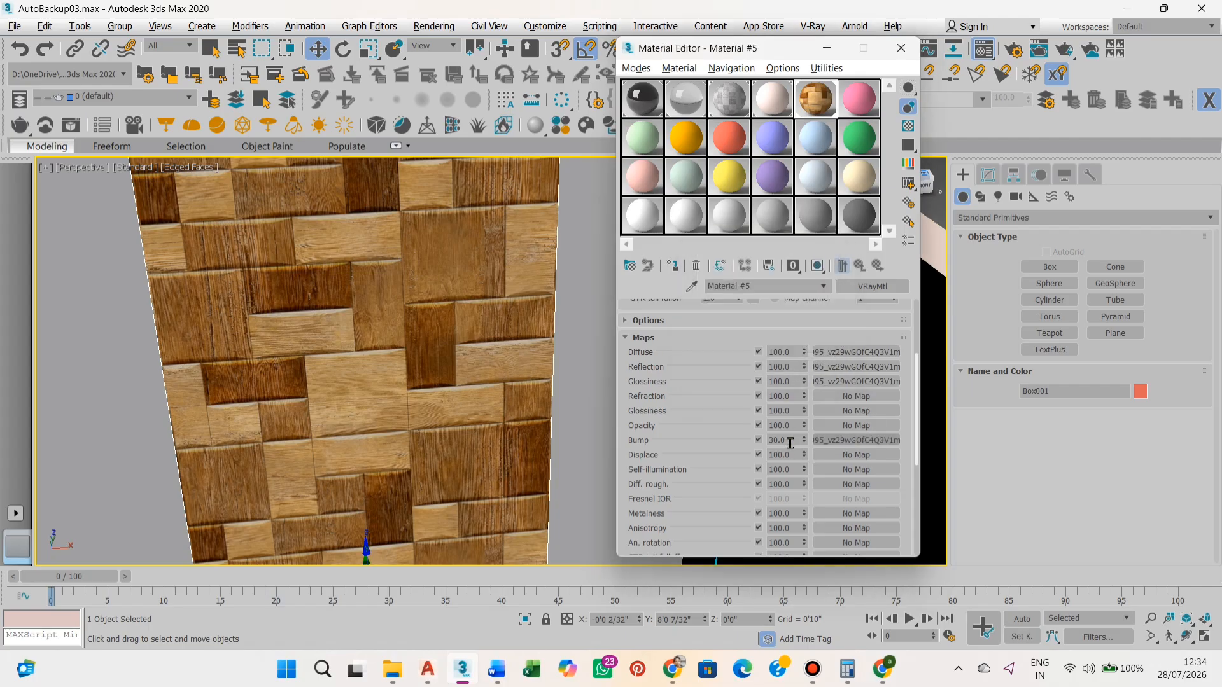
{"action": "type", "text": "40"}
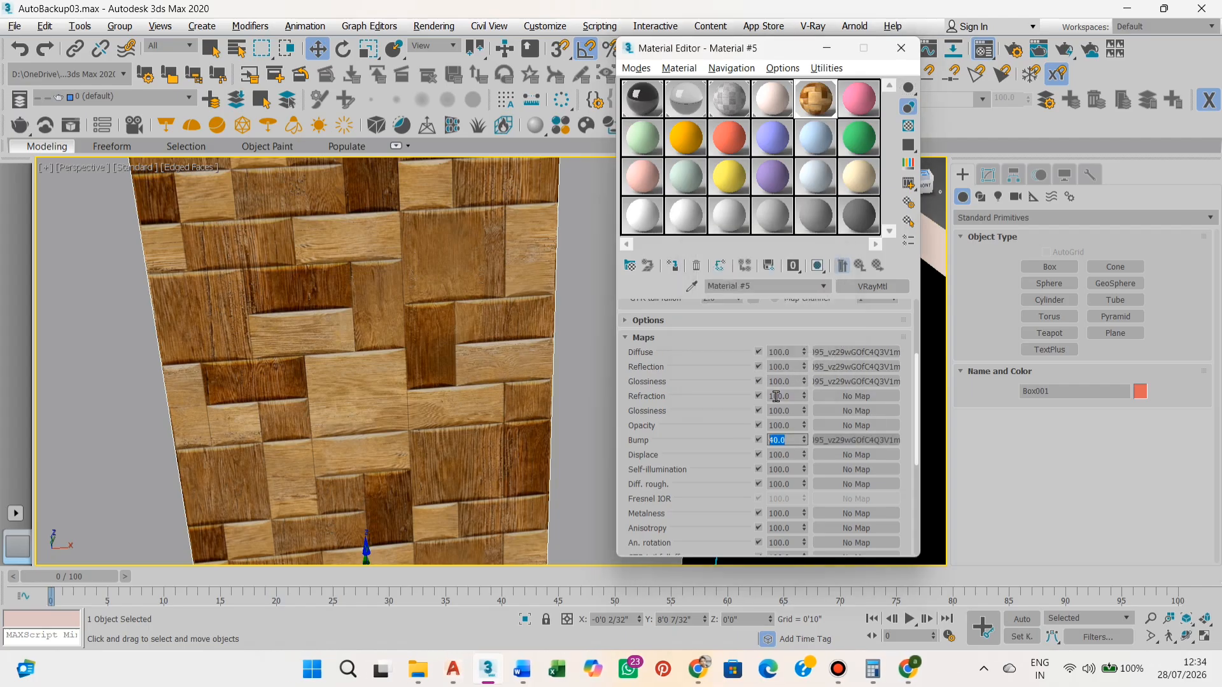
{"action": "left_click", "coordinate": [827, 49]}
{"action": "scroll", "coordinate": [655, 316], "scroll_direction": "down", "scroll_amount": 6}
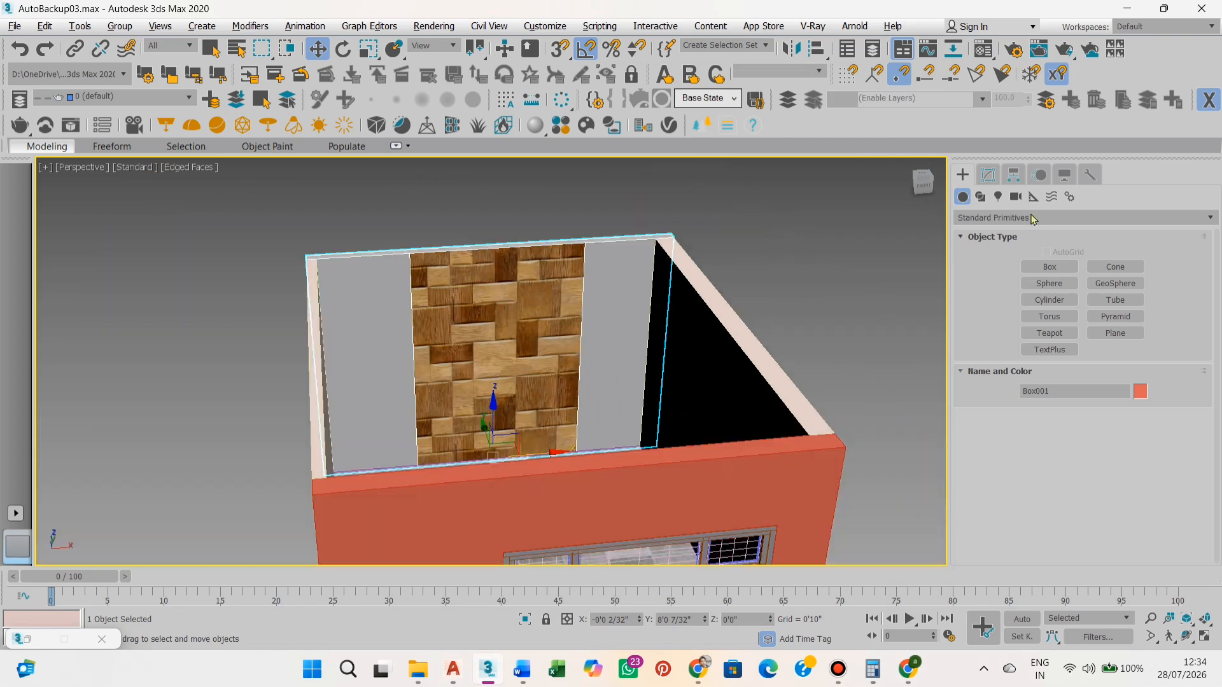
{"action": "middle_click_drag", "start_coordinate": [864, 453], "coordinate": [868, 492]}
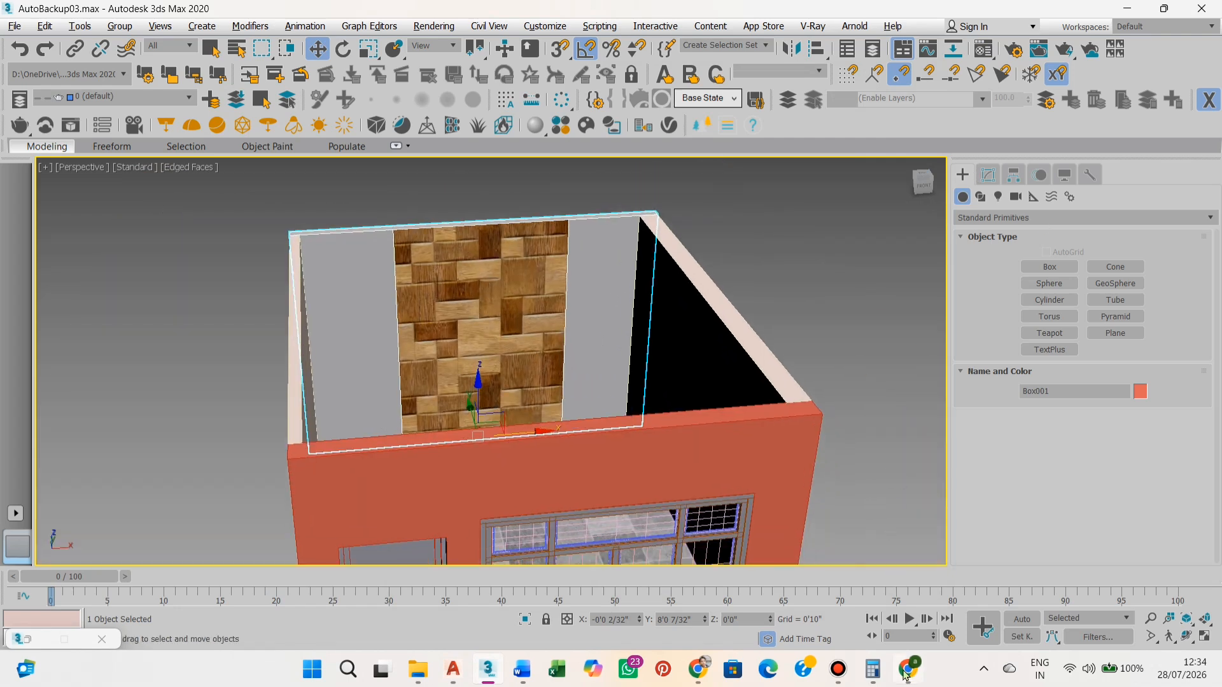
{"action": "left_click", "coordinate": [849, 675]}
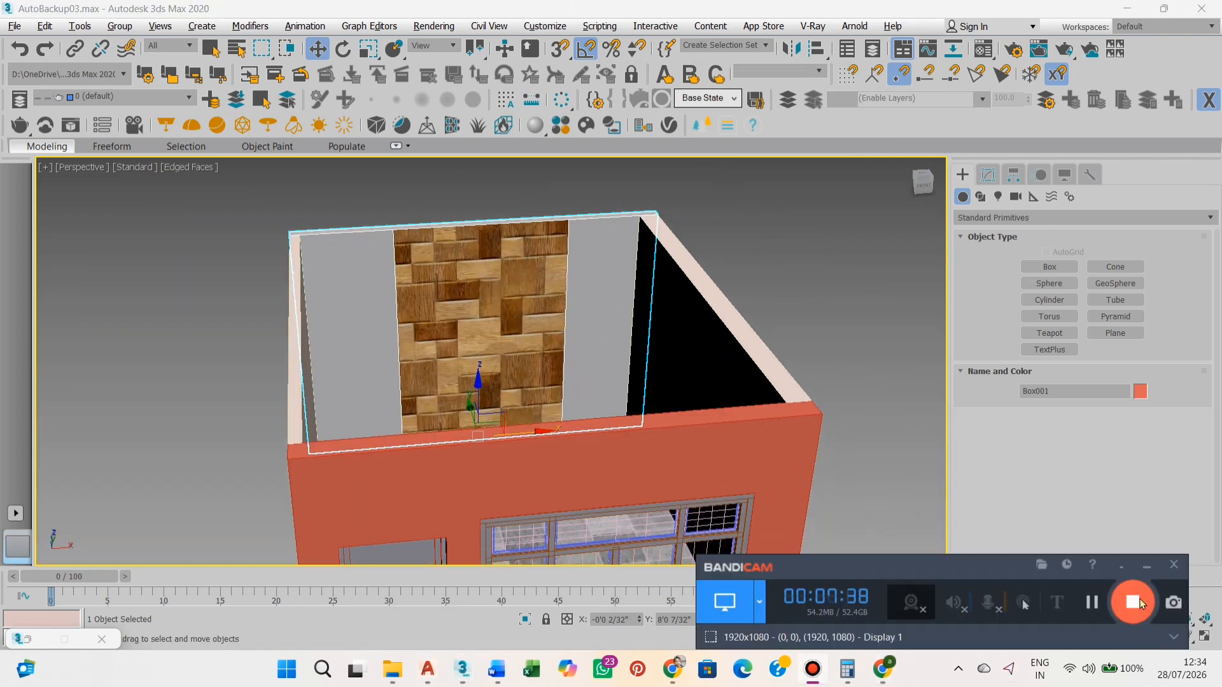
{"action": "left_click", "coordinate": [1140, 604]}
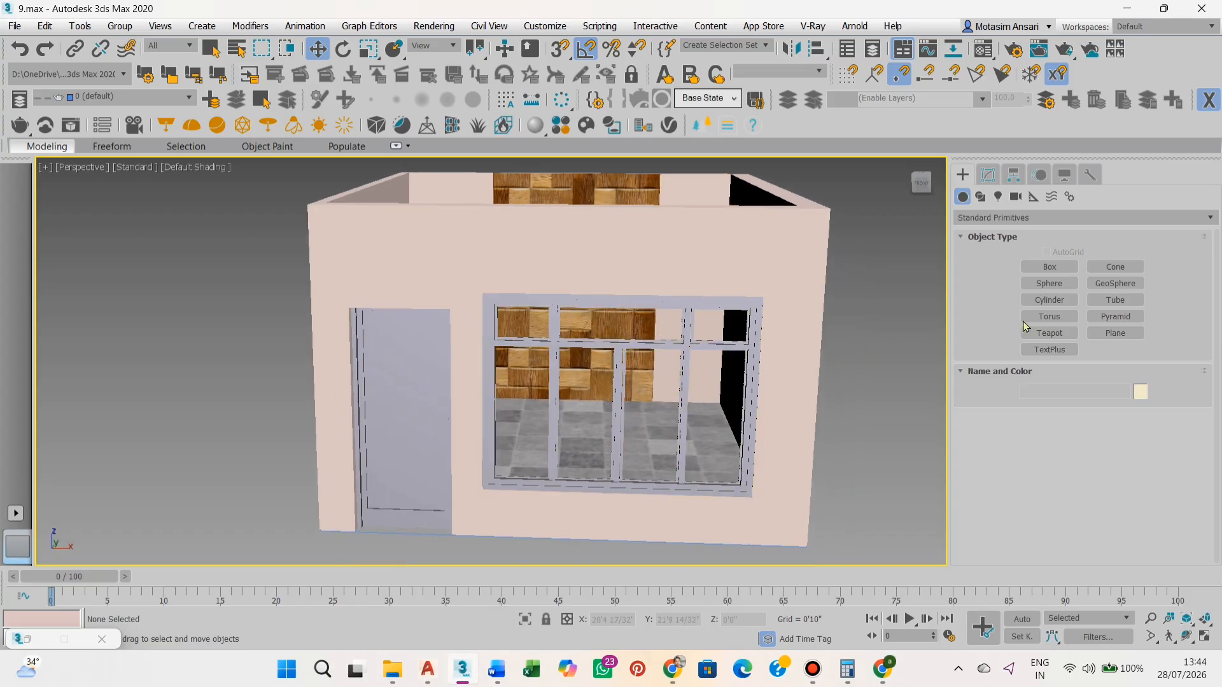
Create a VRaySun in the top view from beyond the front right of the room, aimed into it, and add the VRaySky environment map
{"action": "left_click", "coordinate": [998, 197]}
{"action": "left_click", "coordinate": [1082, 218]}
{"action": "left_click", "coordinate": [997, 266]}
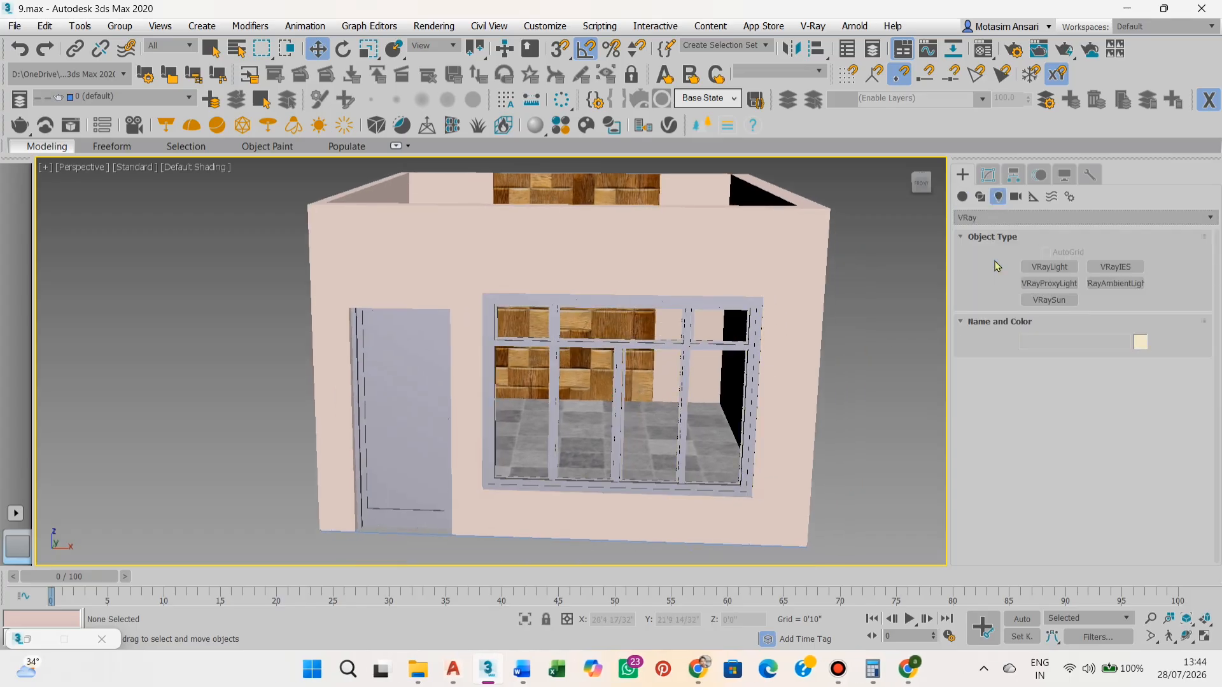
{"action": "left_click", "coordinate": [1050, 301]}
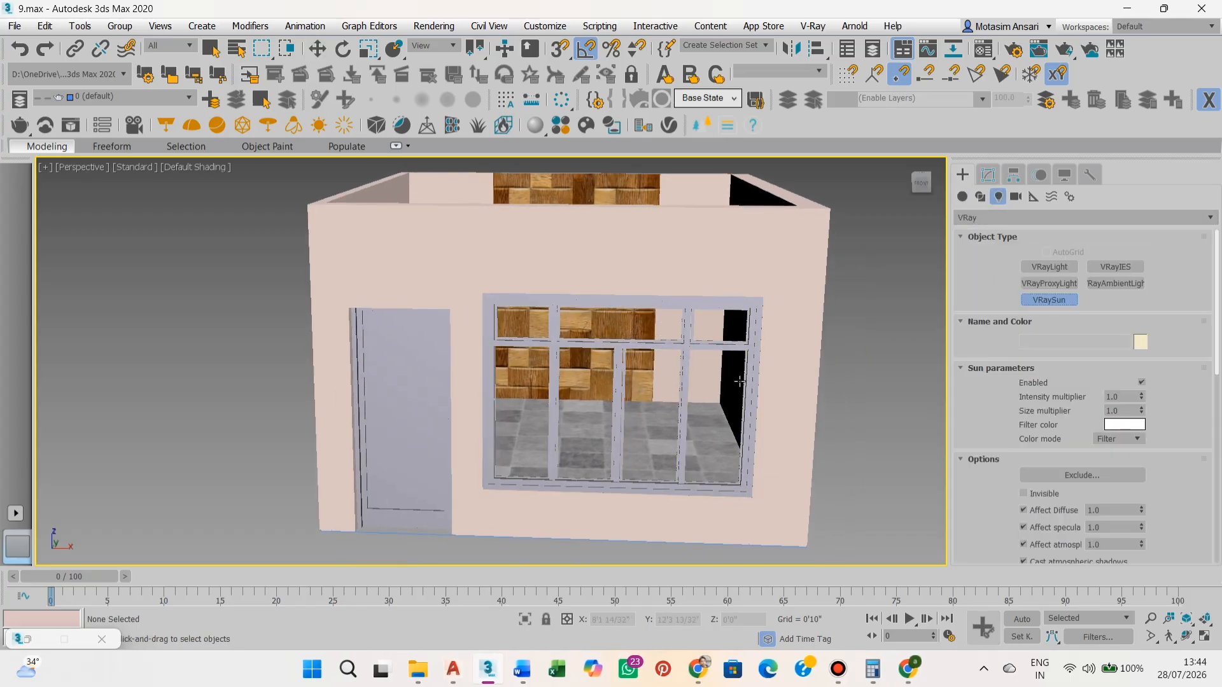
{"action": "middle_click_drag", "start_coordinate": [718, 399], "coordinate": [706, 404], "text": "alt"}
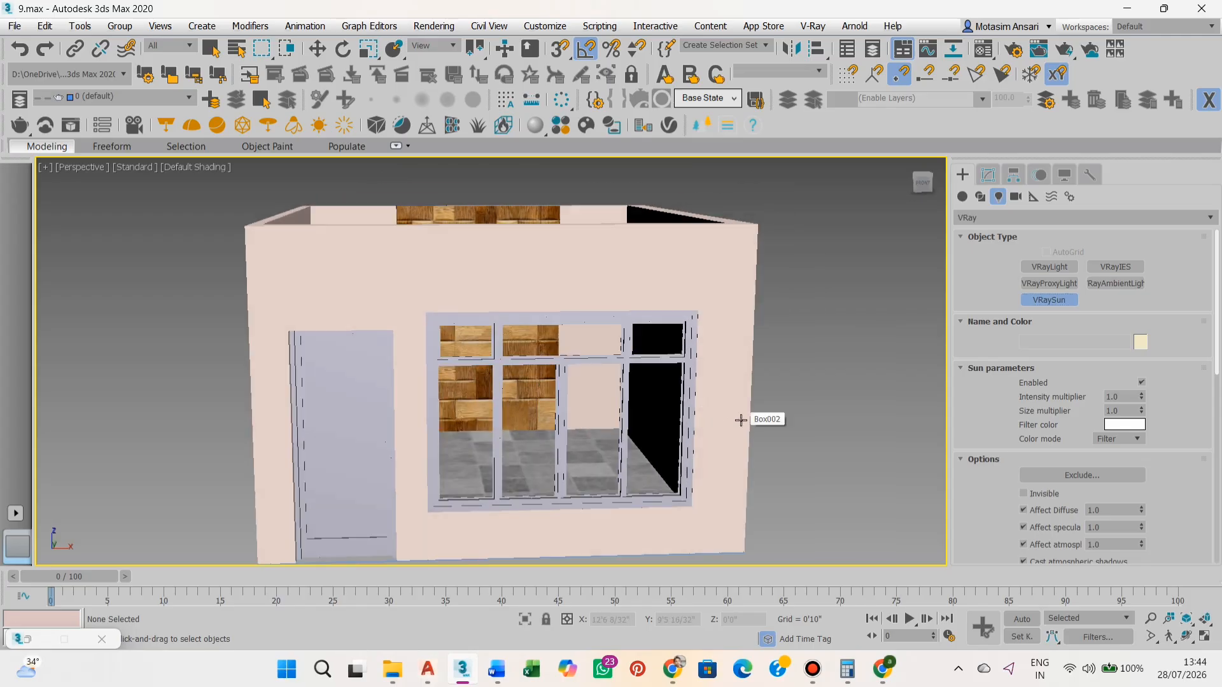
{"action": "key", "text": "t"}
{"action": "scroll", "coordinate": [604, 374], "scroll_direction": "down", "scroll_amount": 6}
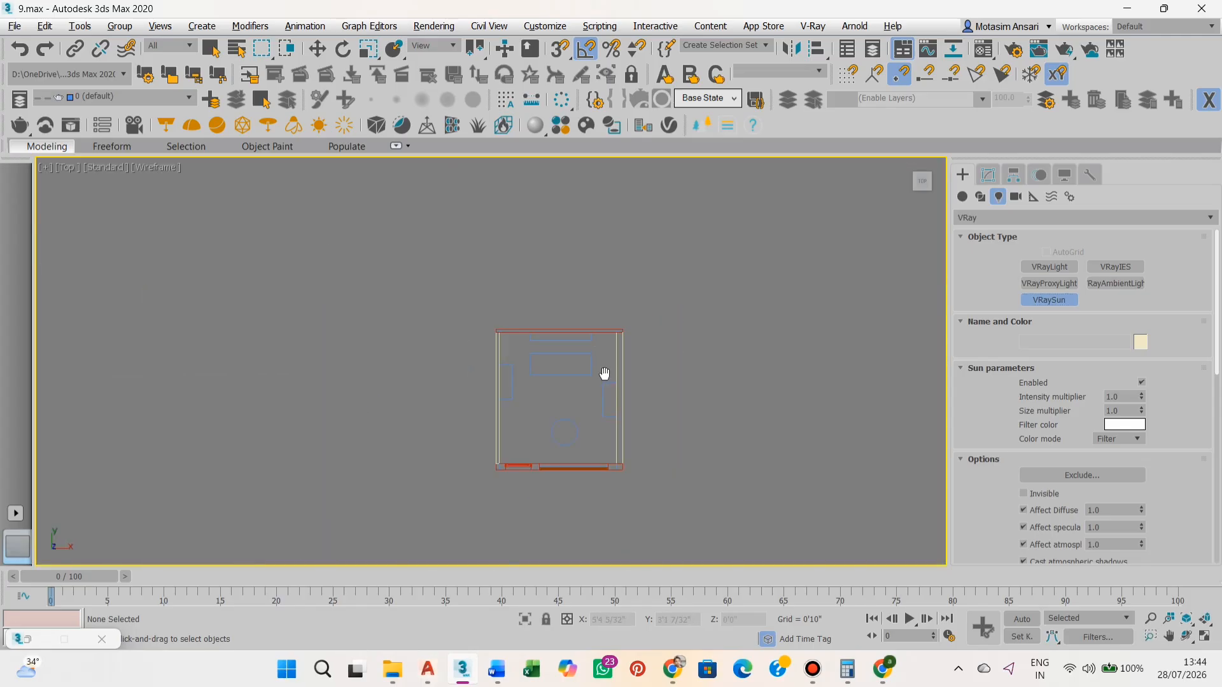
{"action": "scroll", "coordinate": [605, 373], "scroll_direction": "down", "scroll_amount": 5}
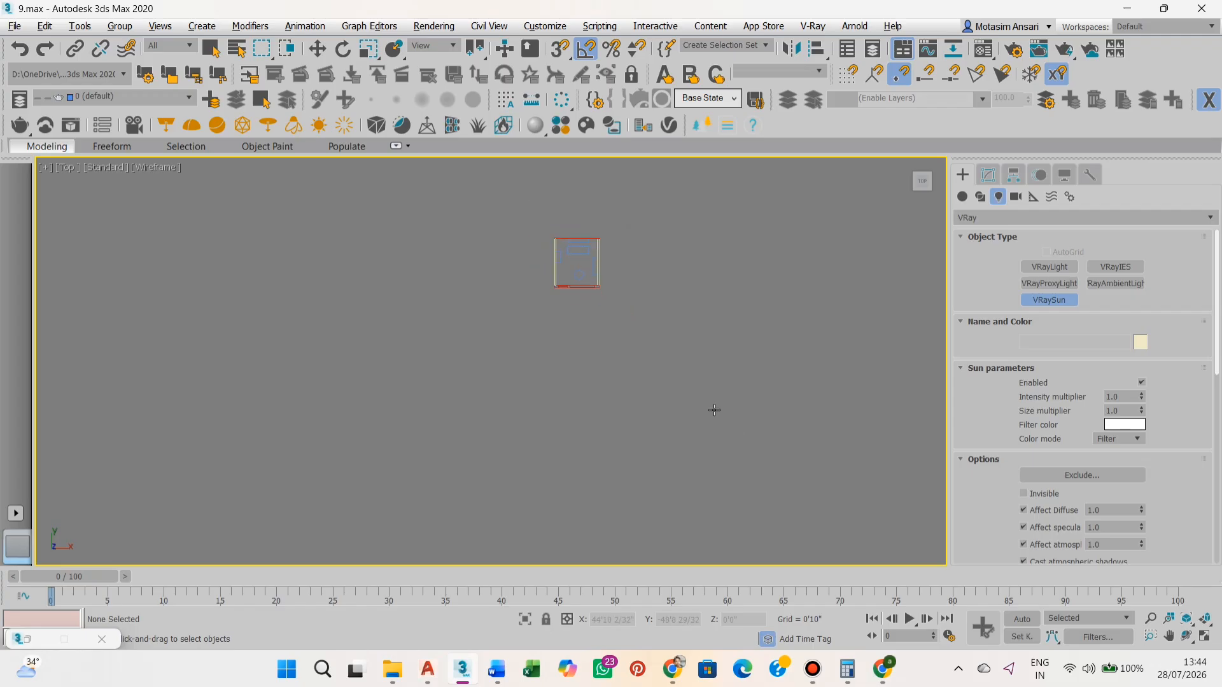
{"action": "middle_click_drag", "start_coordinate": [806, 525], "coordinate": [798, 506]}
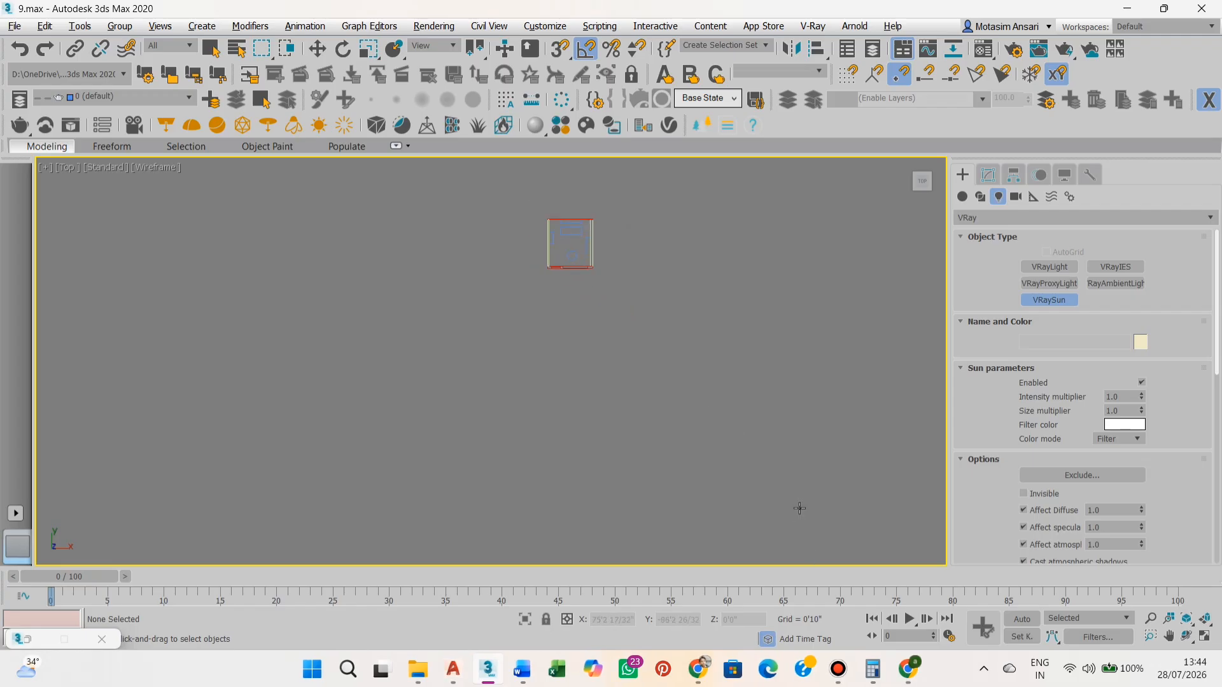
{"action": "left_click_drag", "start_coordinate": [832, 533], "coordinate": [559, 233]}
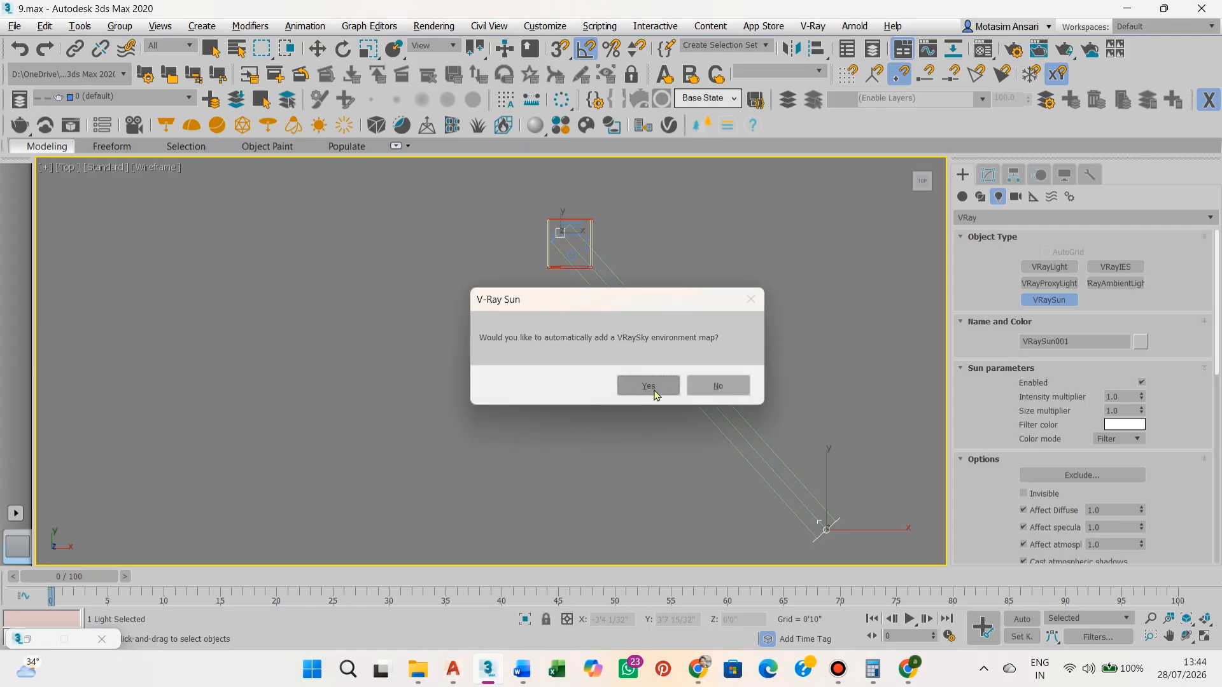
{"action": "left_click", "coordinate": [654, 389]}
Raise the VRaySun above ground level in the front view, leaving its target at the room
{"action": "key", "text": "w"}
{"action": "middle_click_drag", "start_coordinate": [704, 330], "coordinate": [493, 375]}
{"action": "scroll", "coordinate": [677, 393], "scroll_direction": "up", "scroll_amount": 2}
{"action": "scroll", "coordinate": [575, 315], "scroll_direction": "up", "scroll_amount": 3}
{"action": "key", "text": "alt+w"}
{"action": "middle_click", "coordinate": [709, 291]}
{"action": "key", "text": "alt+w"}
{"action": "scroll", "coordinate": [742, 345], "scroll_direction": "down", "scroll_amount": 10}
{"action": "scroll", "coordinate": [906, 343], "scroll_direction": "up", "scroll_amount": 4}
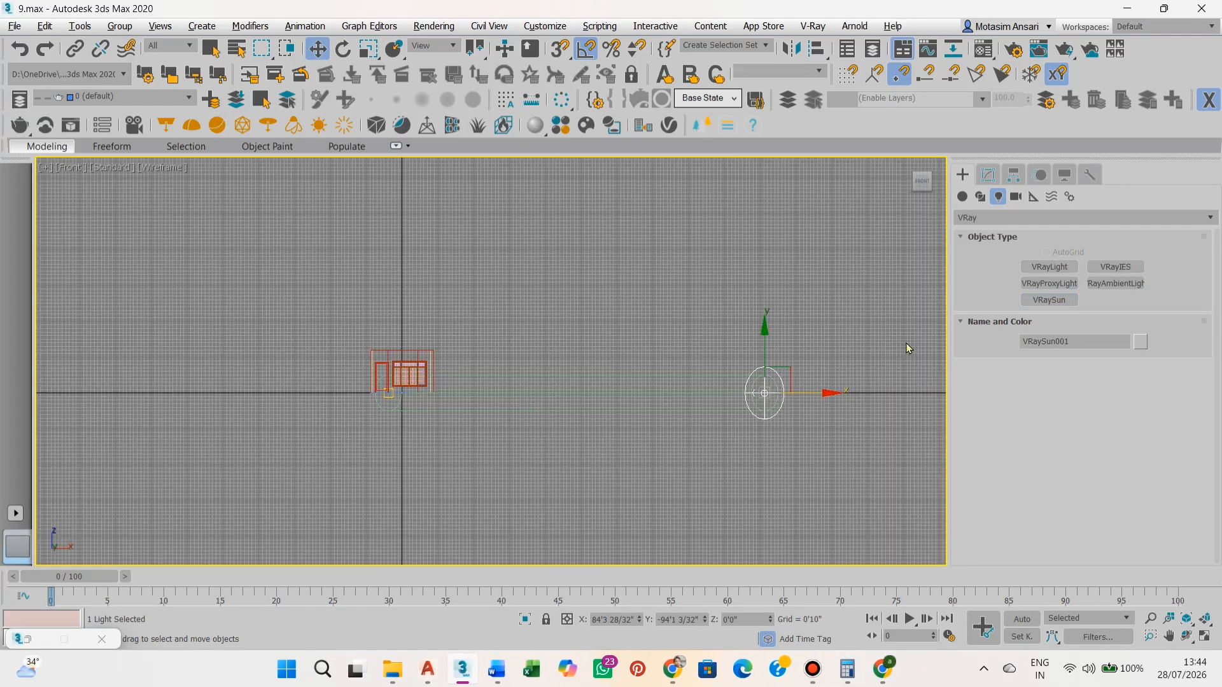
{"action": "middle_click_drag", "start_coordinate": [819, 343], "coordinate": [915, 352]}
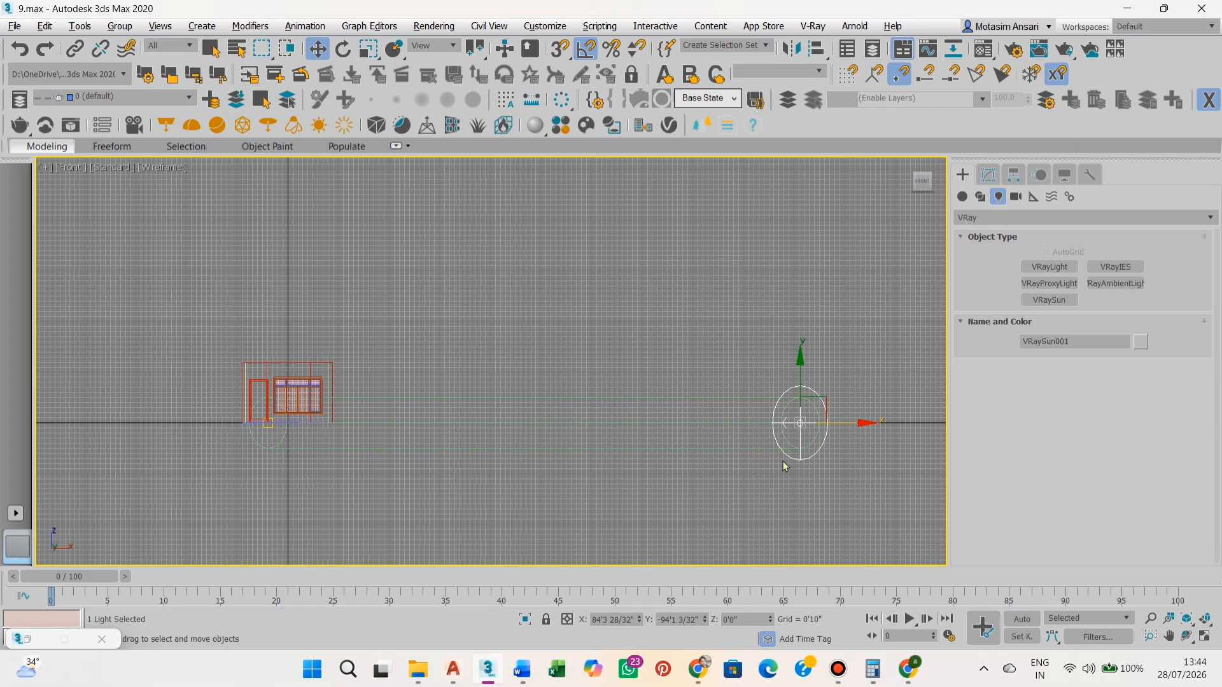
{"action": "left_click", "coordinate": [746, 621]}
Draw a VRayLight plane about 7'4" by 5'3" across the whole window opening in the front view, snapping to the glass corners
{"action": "scroll", "coordinate": [255, 399], "scroll_direction": "up", "scroll_amount": 4}
{"action": "middle_click_drag", "start_coordinate": [194, 390], "coordinate": [277, 394]}
{"action": "left_click", "coordinate": [506, 308]}
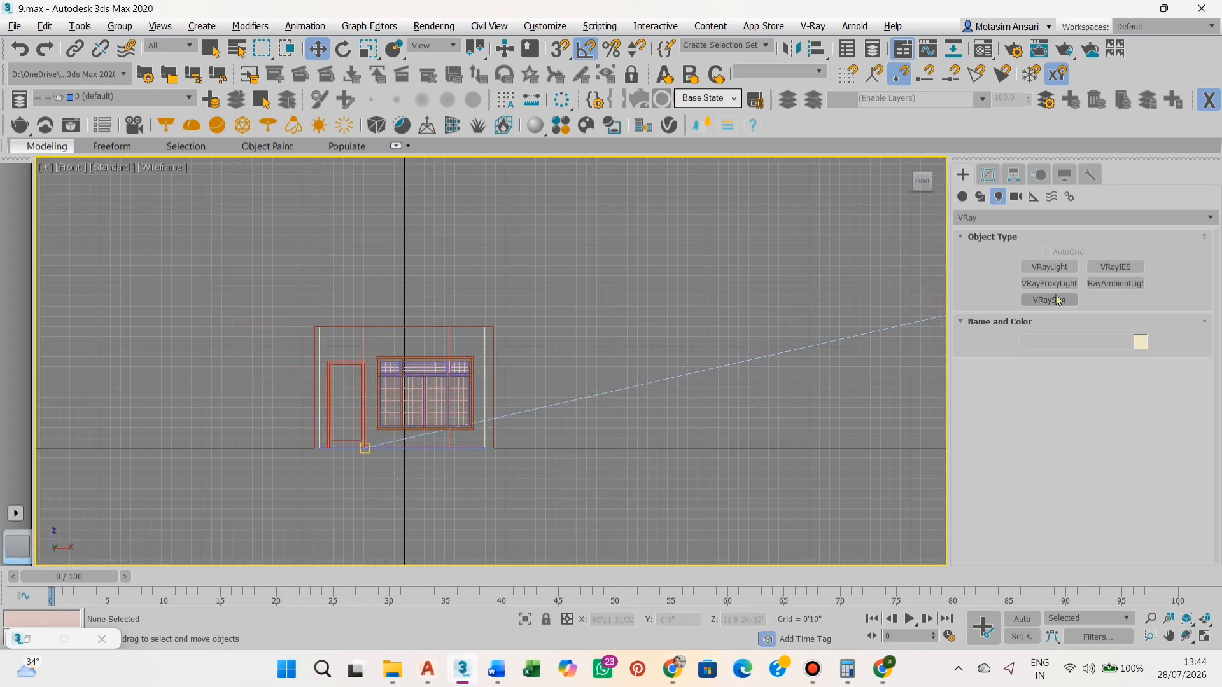
{"action": "left_click", "coordinate": [1050, 267]}
{"action": "scroll", "coordinate": [382, 407], "scroll_direction": "up", "scroll_amount": 8}
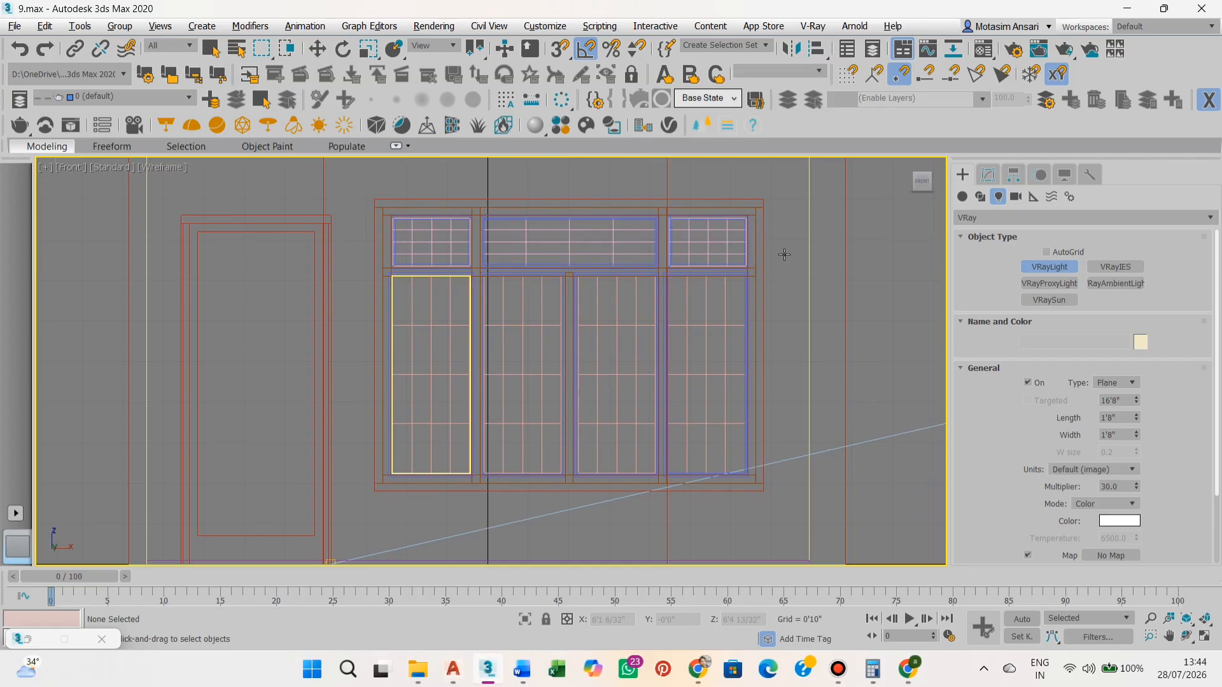
{"action": "key", "text": "s"}
{"action": "left_click_drag", "start_coordinate": [748, 217], "coordinate": [391, 474]}
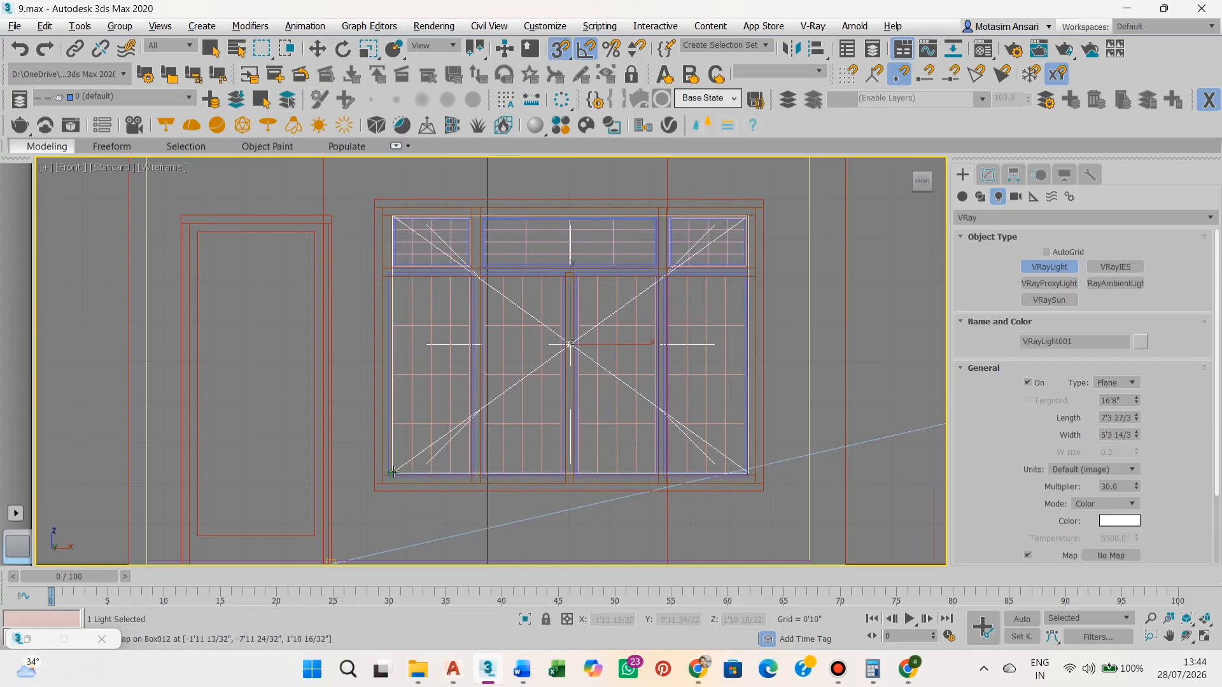
Place the window light just outside the wall in the top view, and unhide all hidden objects
{"action": "key", "text": "w"}
{"action": "key", "text": "t"}
{"action": "scroll", "coordinate": [595, 343], "scroll_direction": "up", "scroll_amount": 6}
{"action": "scroll", "coordinate": [595, 413], "scroll_direction": "down", "scroll_amount": 6}
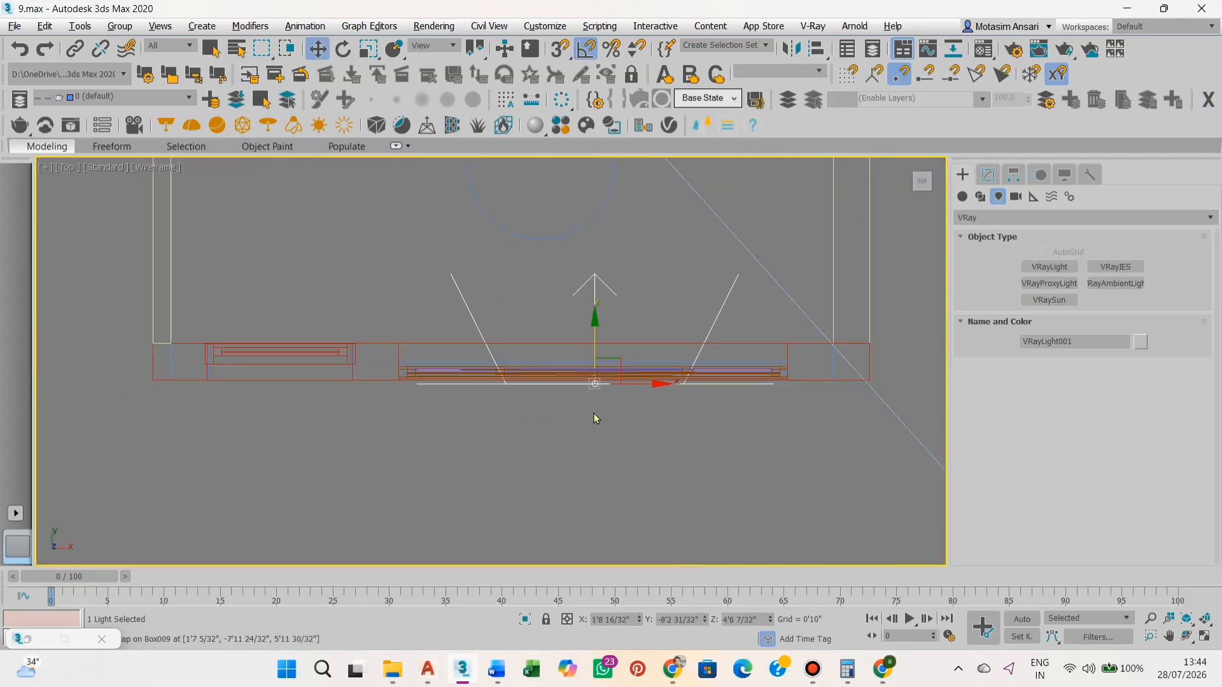
{"action": "left_click", "coordinate": [789, 355]}
{"action": "middle_click_drag", "start_coordinate": [791, 354], "coordinate": [728, 373]}
{"action": "right_click", "coordinate": [618, 344]}
{"action": "left_click", "coordinate": [653, 273]}
Create a VRayPhysicalCamera in the top view from the room's front-left corner towards its centre, and widen its film gate to about 72.6 mm
{"action": "left_click", "coordinate": [1016, 199]}
{"action": "left_click", "coordinate": [1115, 267]}
{"action": "middle_click_drag", "start_coordinate": [525, 313], "coordinate": [547, 352]}
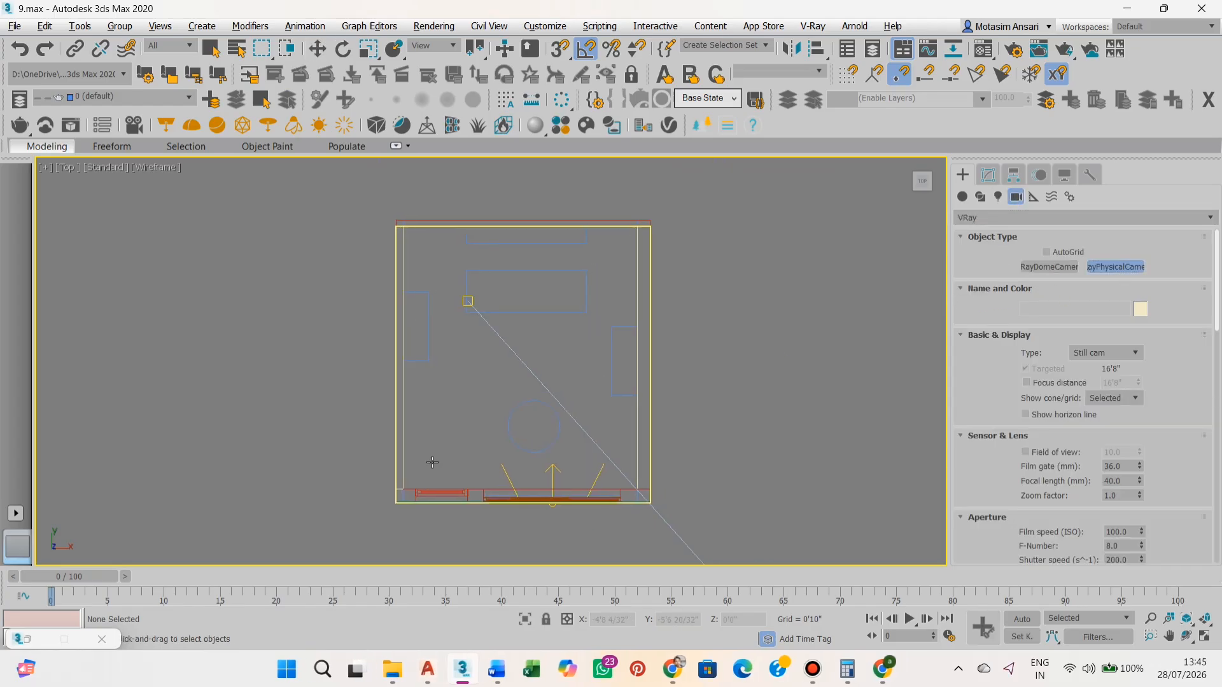
{"action": "left_click_drag", "start_coordinate": [413, 474], "coordinate": [513, 360]}
{"action": "key", "text": "w"}
{"action": "scroll", "coordinate": [882, 280], "scroll_direction": "up", "scroll_amount": 2}
{"action": "scroll", "coordinate": [674, 278], "scroll_direction": "down", "scroll_amount": 2}
{"action": "left_click", "coordinate": [987, 175]}
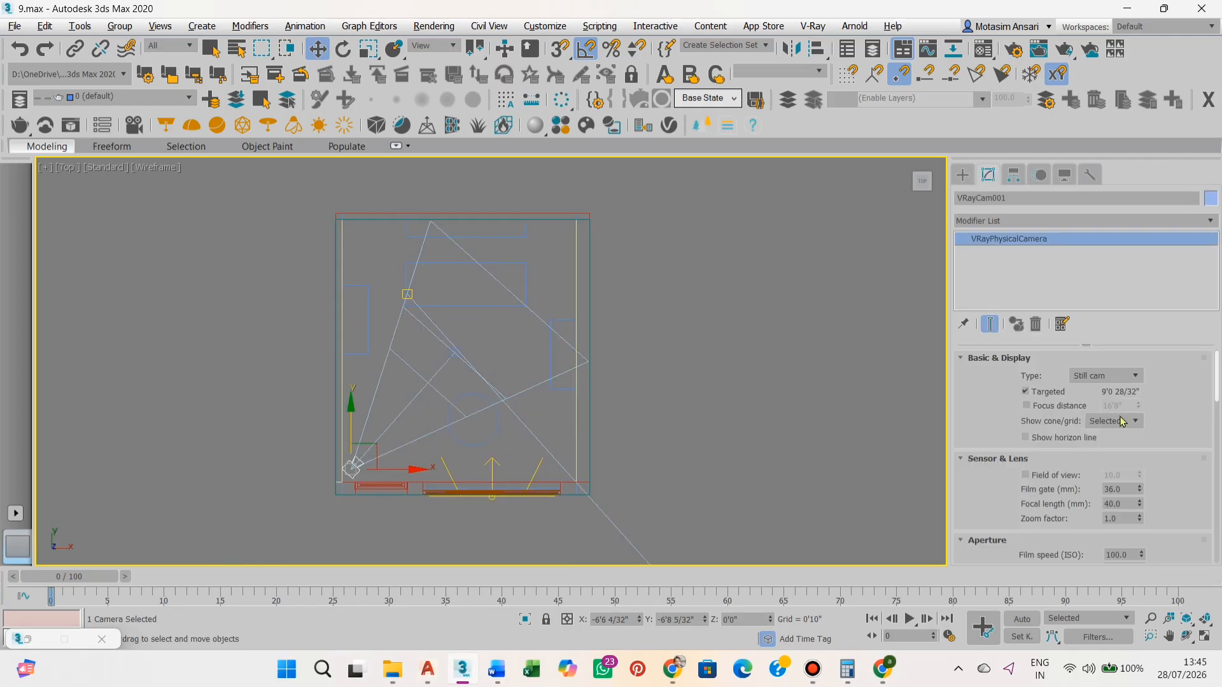
{"action": "left_click_drag", "start_coordinate": [1140, 490], "coordinate": [1141, 406]}
{"action": "scroll", "coordinate": [600, 409], "scroll_direction": "down", "scroll_amount": 2}
Raise the camera and its target above the floor in the front view, and look through VRayCam001 in the perspective view
{"action": "key", "text": "f"}
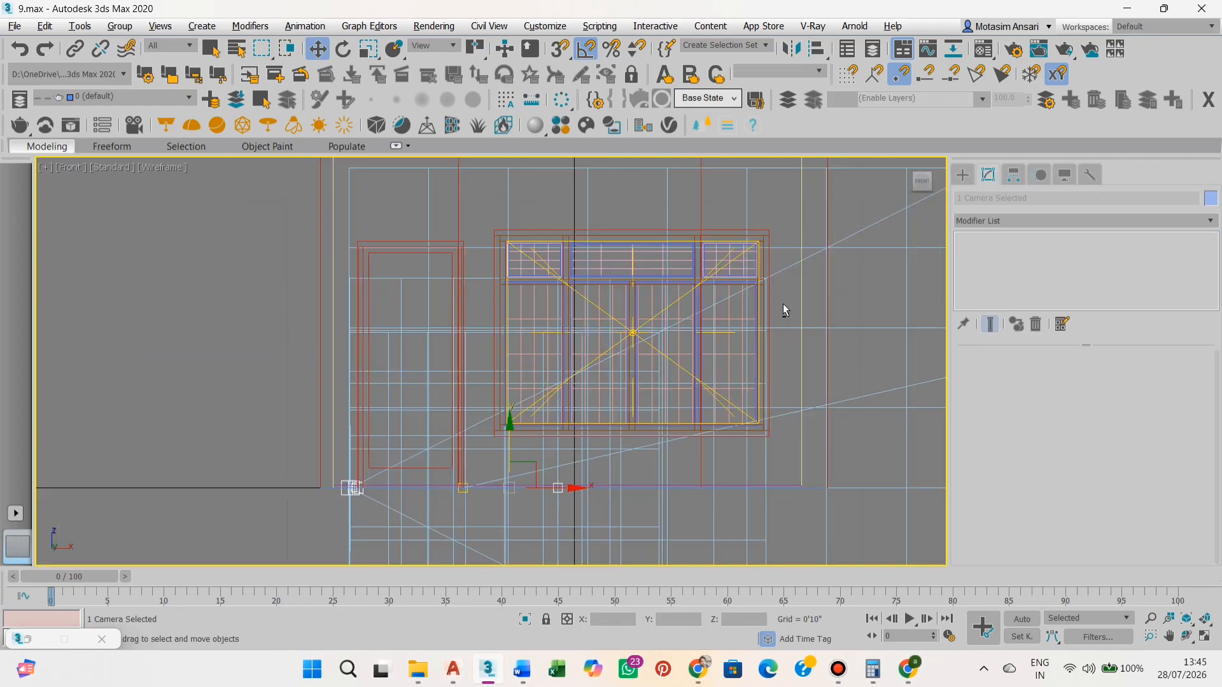
{"action": "scroll", "coordinate": [621, 368], "scroll_direction": "down", "scroll_amount": 2}
{"action": "left_click_drag", "start_coordinate": [621, 368], "coordinate": [622, 320]}
{"action": "key", "text": "p"}
{"action": "key", "text": "c"}
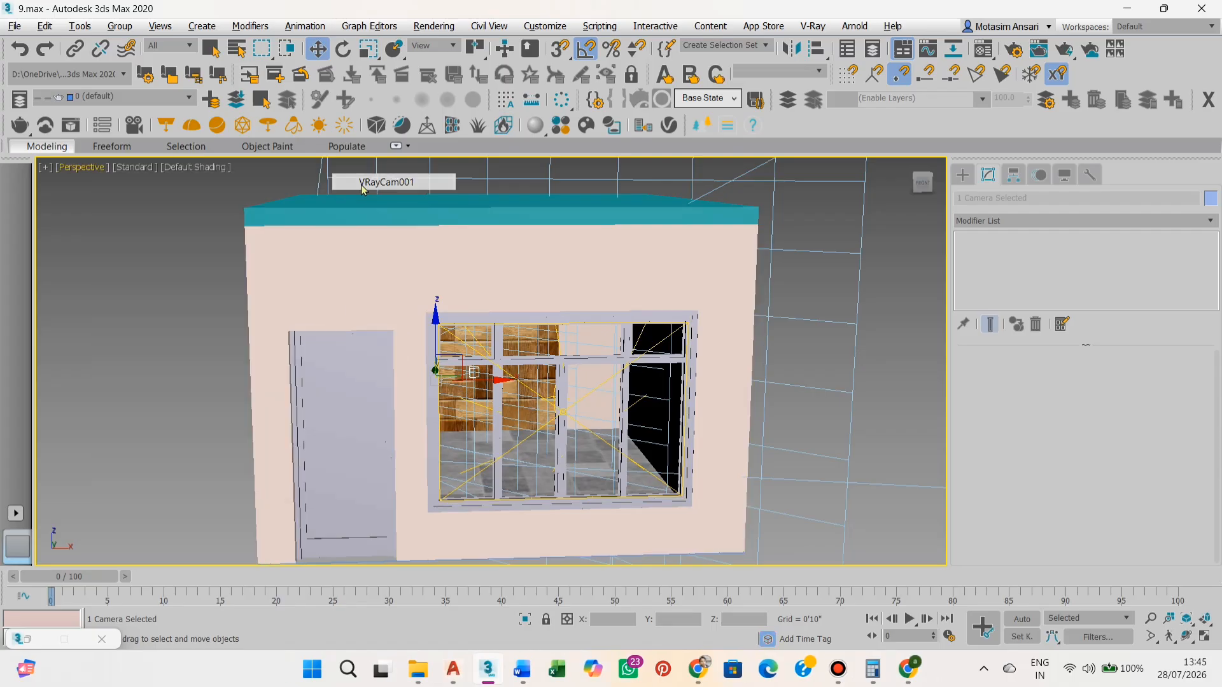
Switch to the four-viewport layout and lower the camera and its target to about 2'4" in the front view
{"action": "key", "text": "alt+w"}
{"action": "middle_click", "coordinate": [422, 261]}
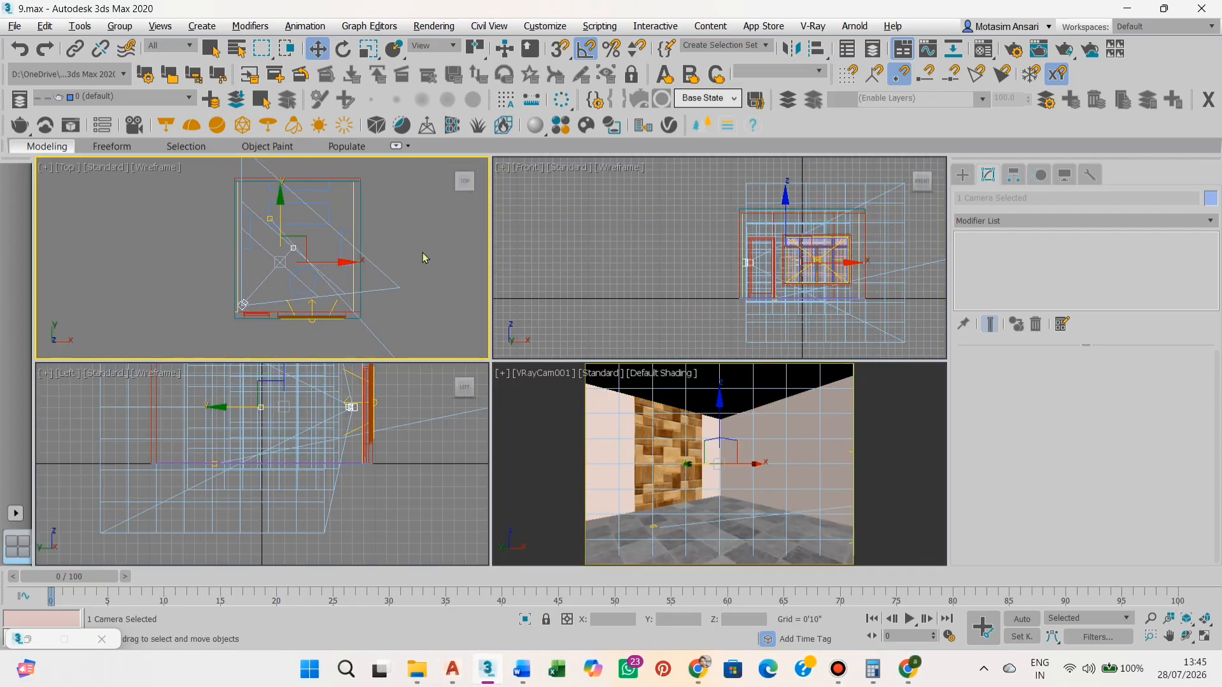
{"action": "scroll", "coordinate": [782, 226], "scroll_direction": "up", "scroll_amount": 1}
{"action": "middle_click_drag", "start_coordinate": [782, 226], "coordinate": [725, 193]}
{"action": "left_click_drag", "start_coordinate": [726, 193], "coordinate": [726, 216]}
{"action": "scroll", "coordinate": [270, 340], "scroll_direction": "up", "scroll_amount": 3}
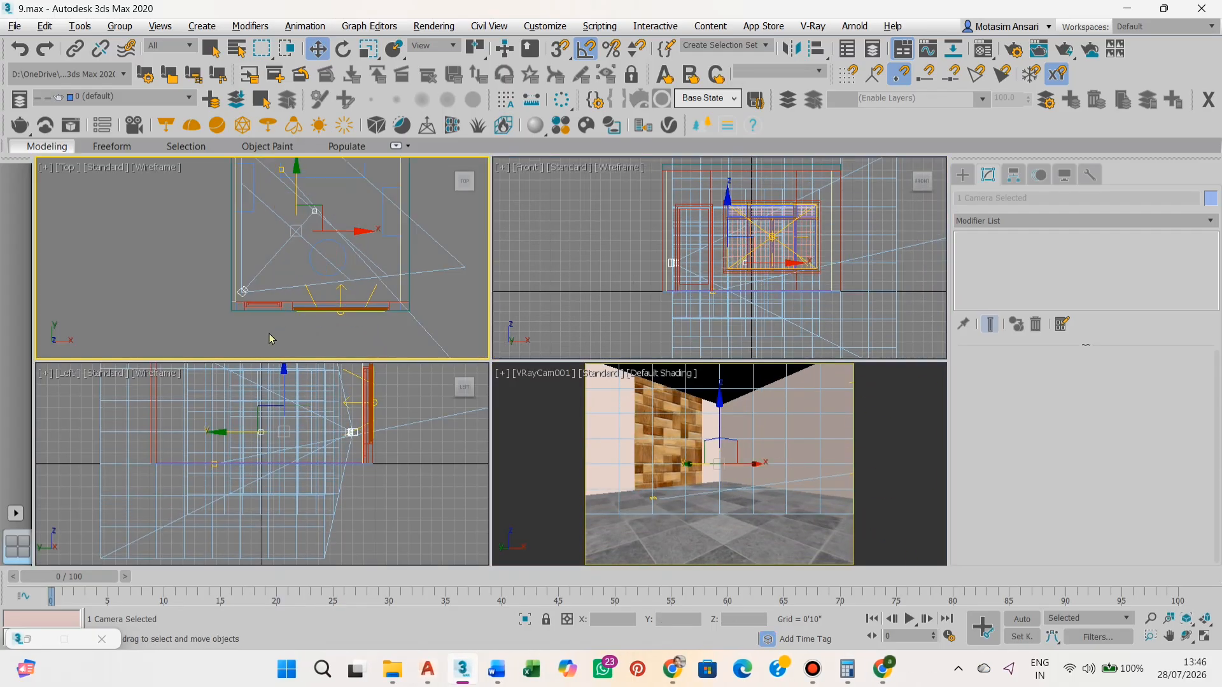
Move only the camera deeper into the room's front-left corner in the top view
{"action": "left_click", "coordinate": [195, 241]}
{"action": "left_click_drag", "start_coordinate": [223, 220], "coordinate": [217, 230]}
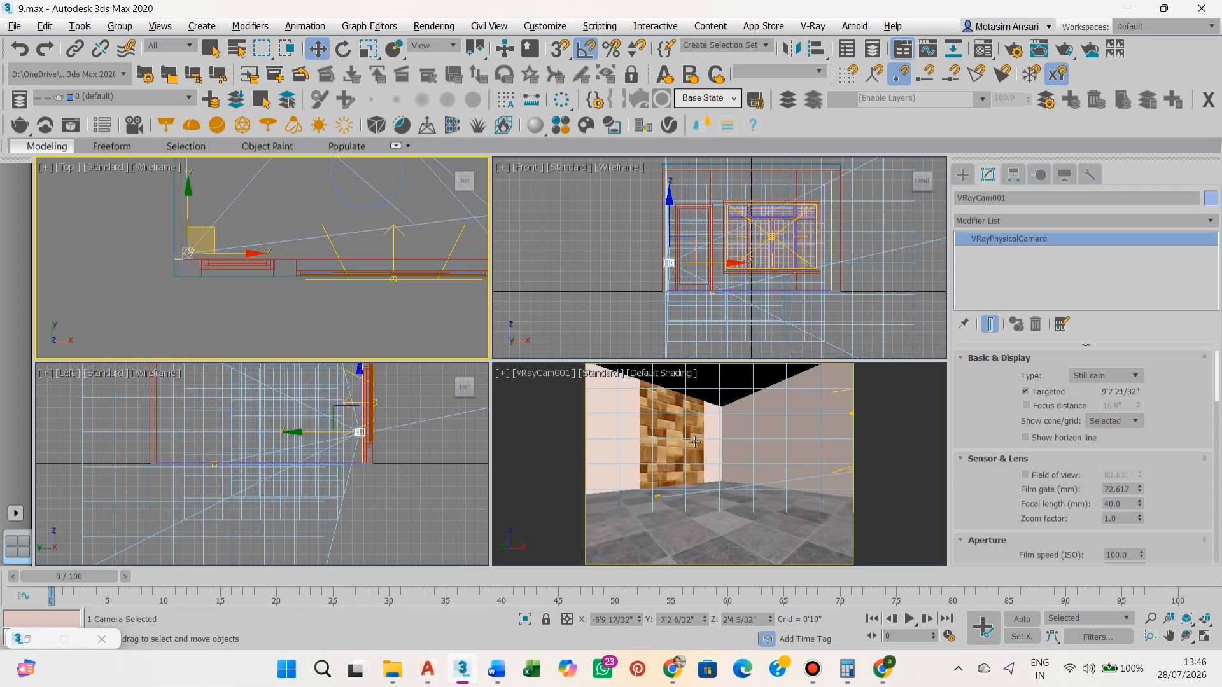
{"action": "scroll", "coordinate": [213, 234], "scroll_direction": "down", "scroll_amount": 5}
Select the camera target and move it close to the back wall in the top view
{"action": "key", "text": "alt+w"}
{"action": "scroll", "coordinate": [429, 245], "scroll_direction": "up", "scroll_amount": 7}
{"action": "left_click", "coordinate": [476, 327]}
{"action": "left_click", "coordinate": [418, 310]}
{"action": "key", "text": "alt+w"}
{"action": "scroll", "coordinate": [246, 243], "scroll_direction": "down", "scroll_amount": 6}
{"action": "middle_click_drag", "start_coordinate": [246, 243], "coordinate": [241, 266]}
{"action": "left_click_drag", "start_coordinate": [261, 245], "coordinate": [262, 207]}
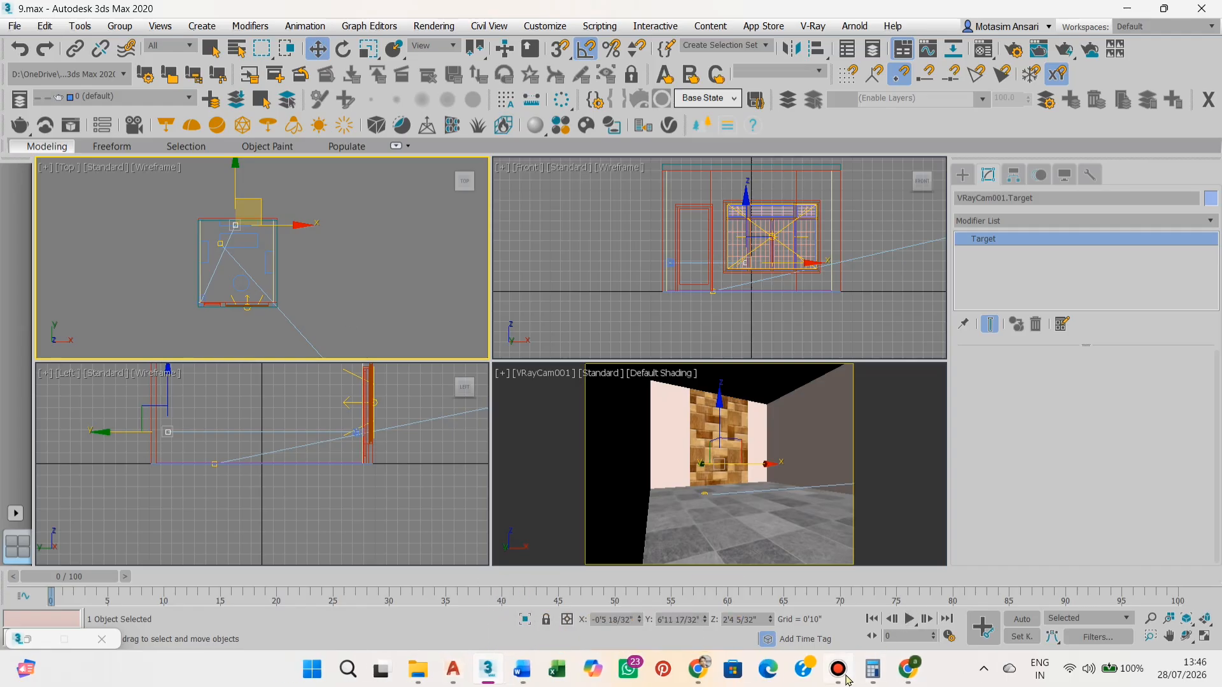
{"action": "left_click", "coordinate": [847, 679]}
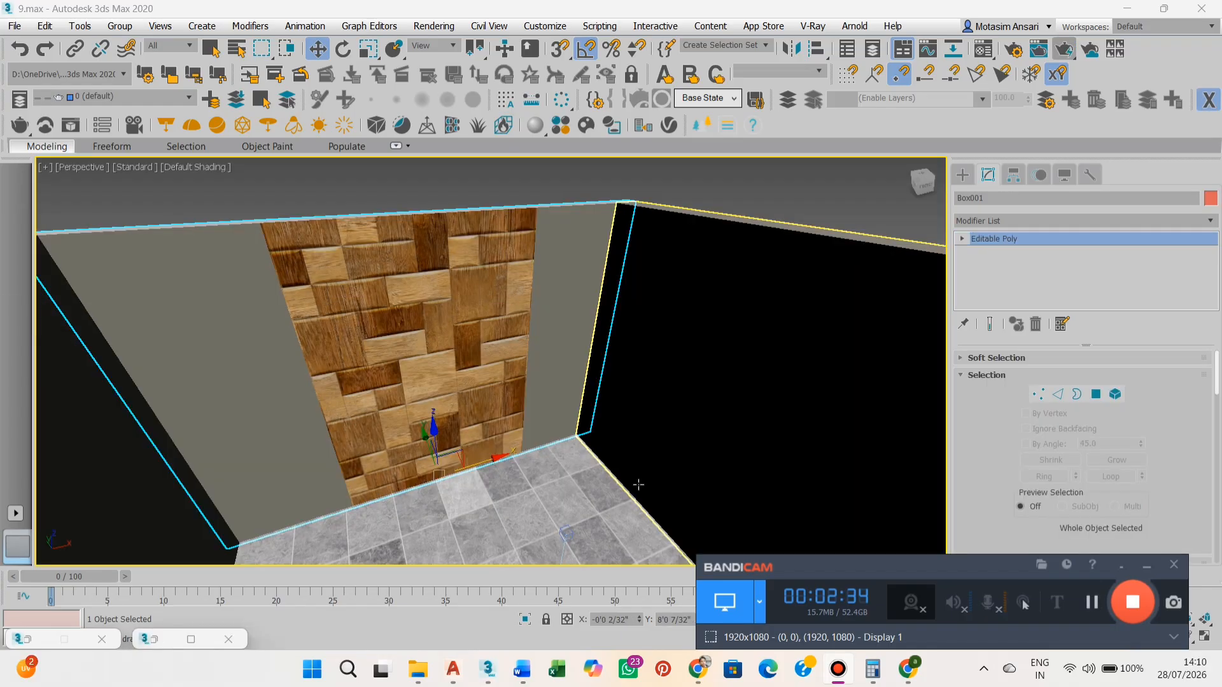
Start a standard Box with AutoGrid enabled at the foot of the wood-panelled wall
{"action": "middle_click_drag", "start_coordinate": [539, 452], "coordinate": [559, 469]}
{"action": "left_click", "coordinate": [960, 177]}
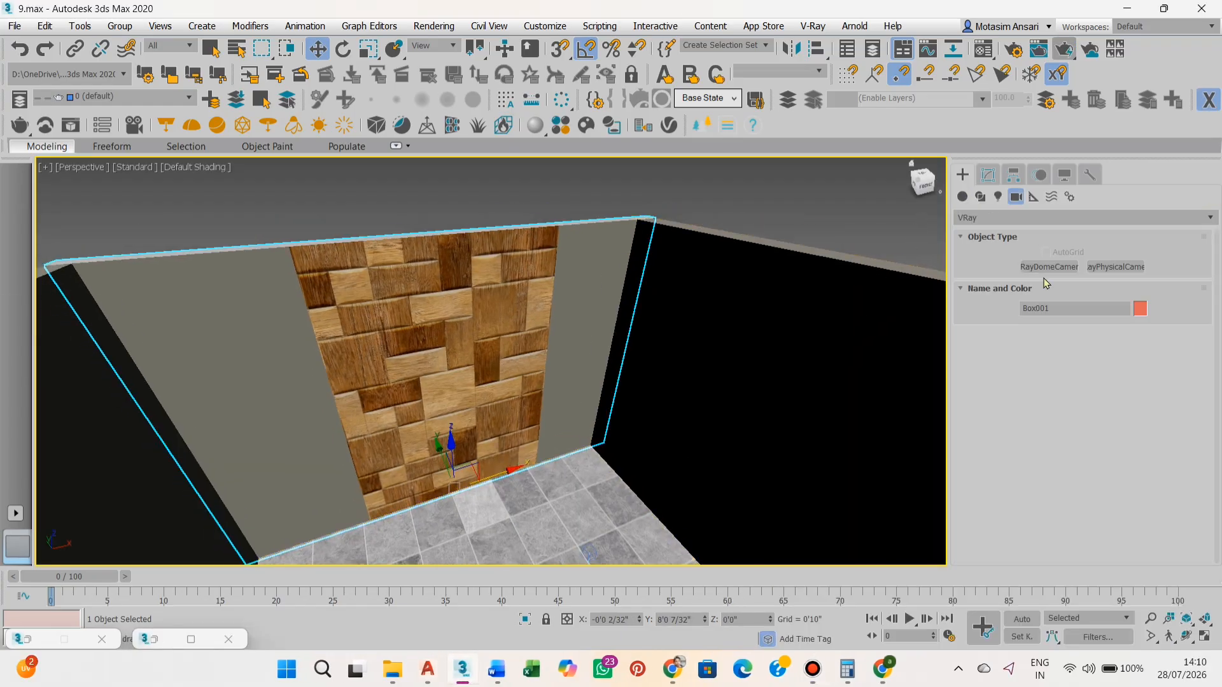
{"action": "left_click", "coordinate": [964, 200]}
{"action": "left_click", "coordinate": [1049, 266]}
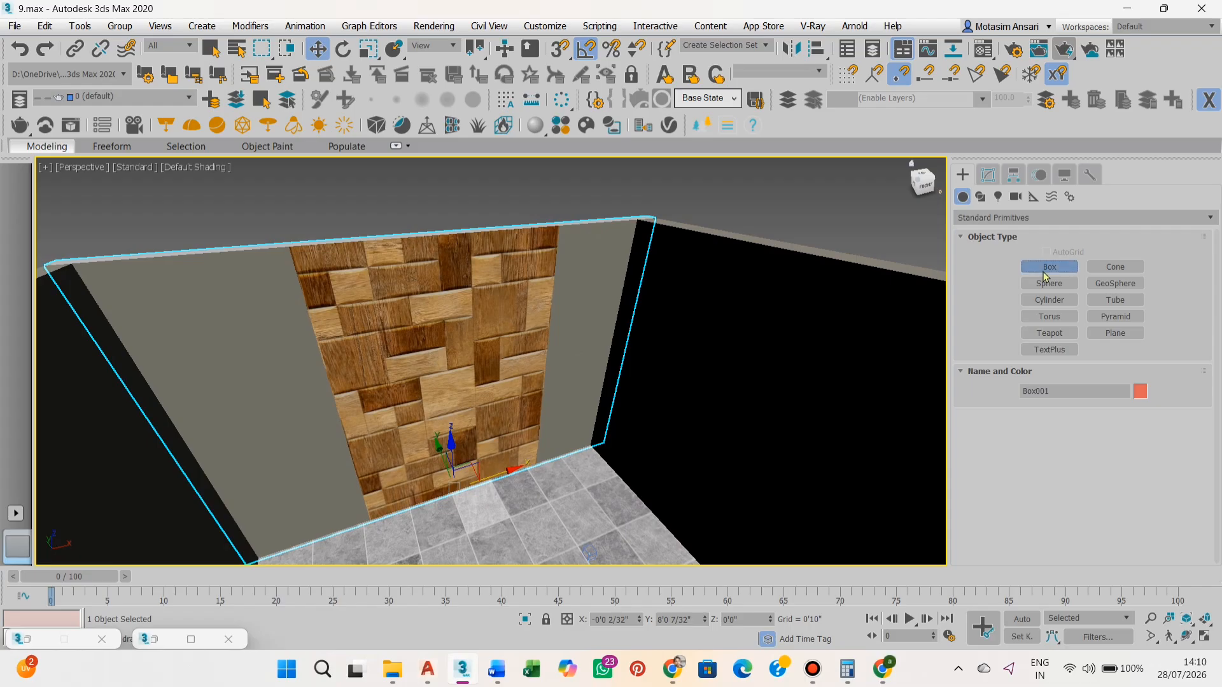
{"action": "scroll", "coordinate": [587, 422], "scroll_direction": "up", "scroll_amount": 8}
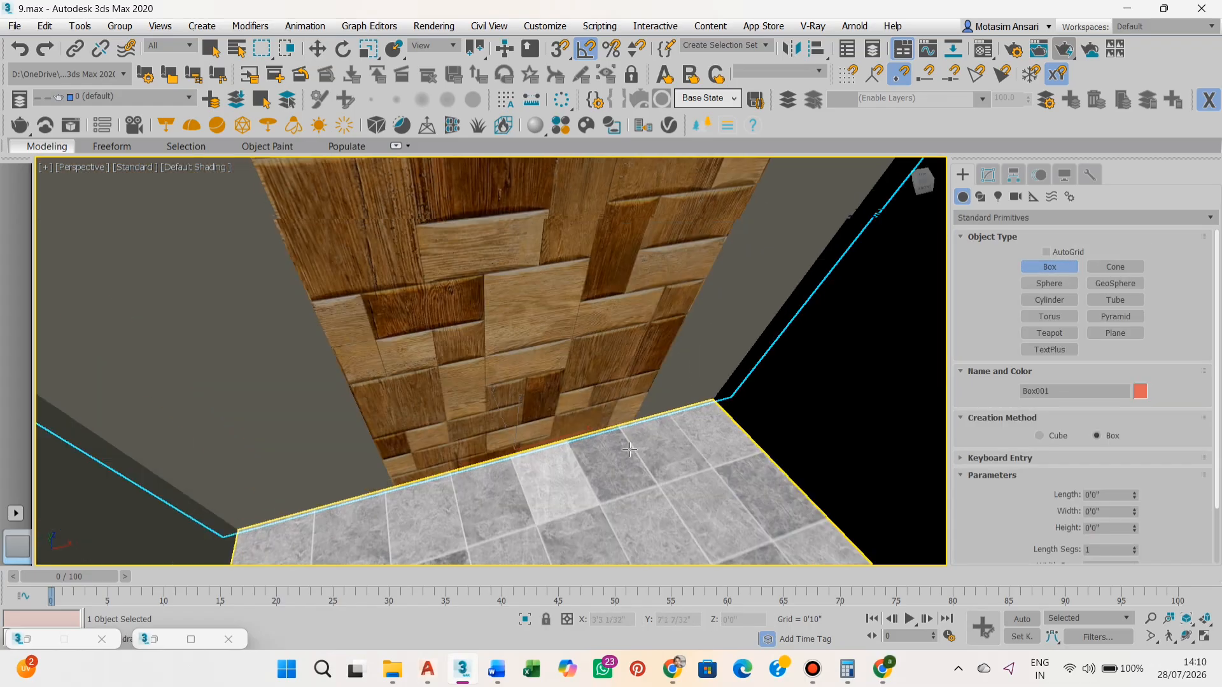
{"action": "left_click", "coordinate": [1068, 253]}
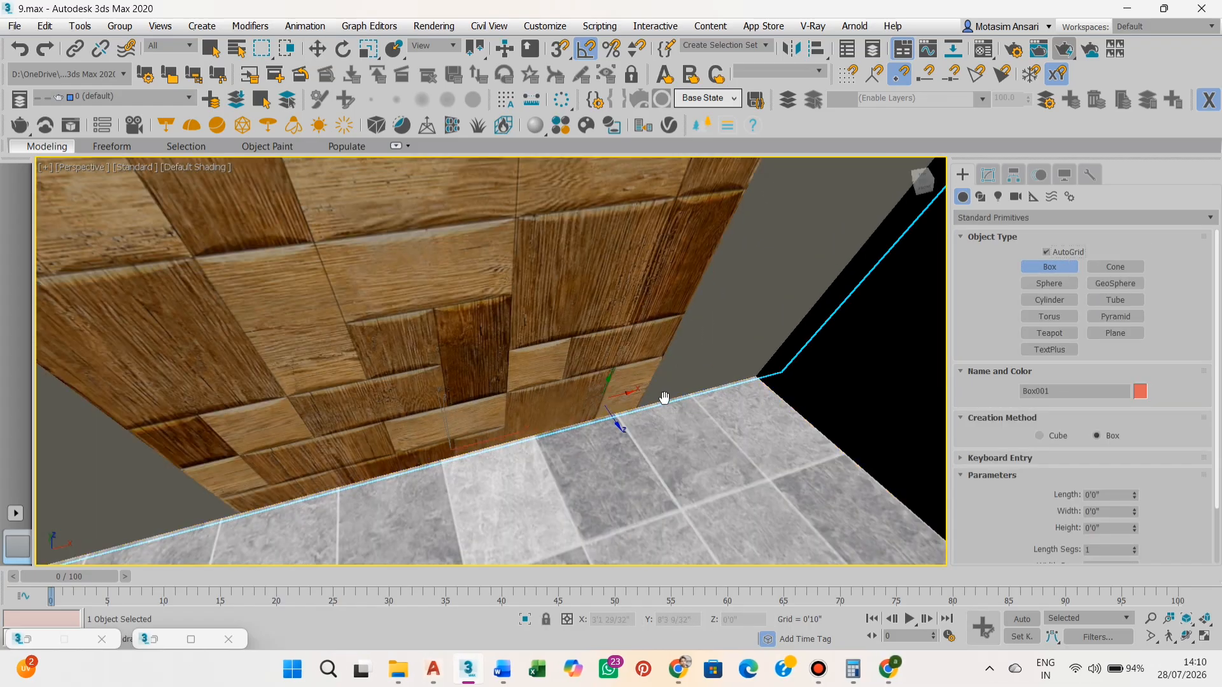
{"action": "scroll", "coordinate": [687, 420], "scroll_direction": "up", "scroll_amount": 5}
{"action": "scroll", "coordinate": [715, 407], "scroll_direction": "down", "scroll_amount": 4}
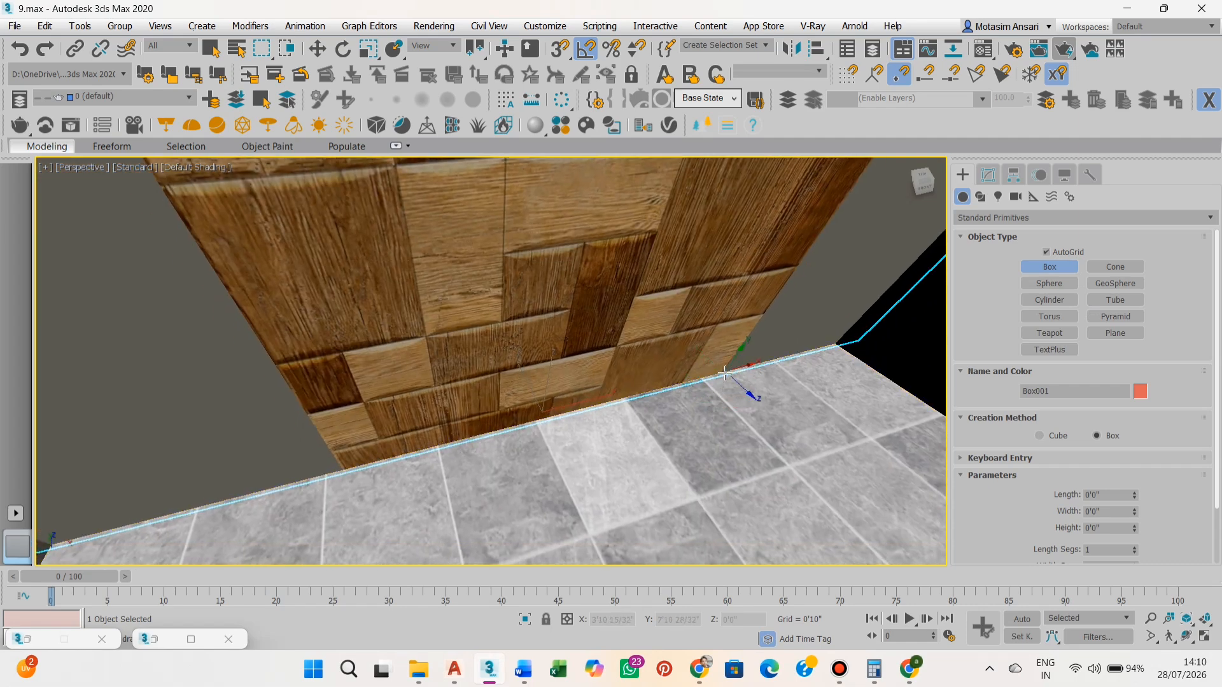
{"action": "left_click_drag", "start_coordinate": [712, 411], "coordinate": [704, 410]}
{"action": "left_click", "coordinate": [716, 396]}
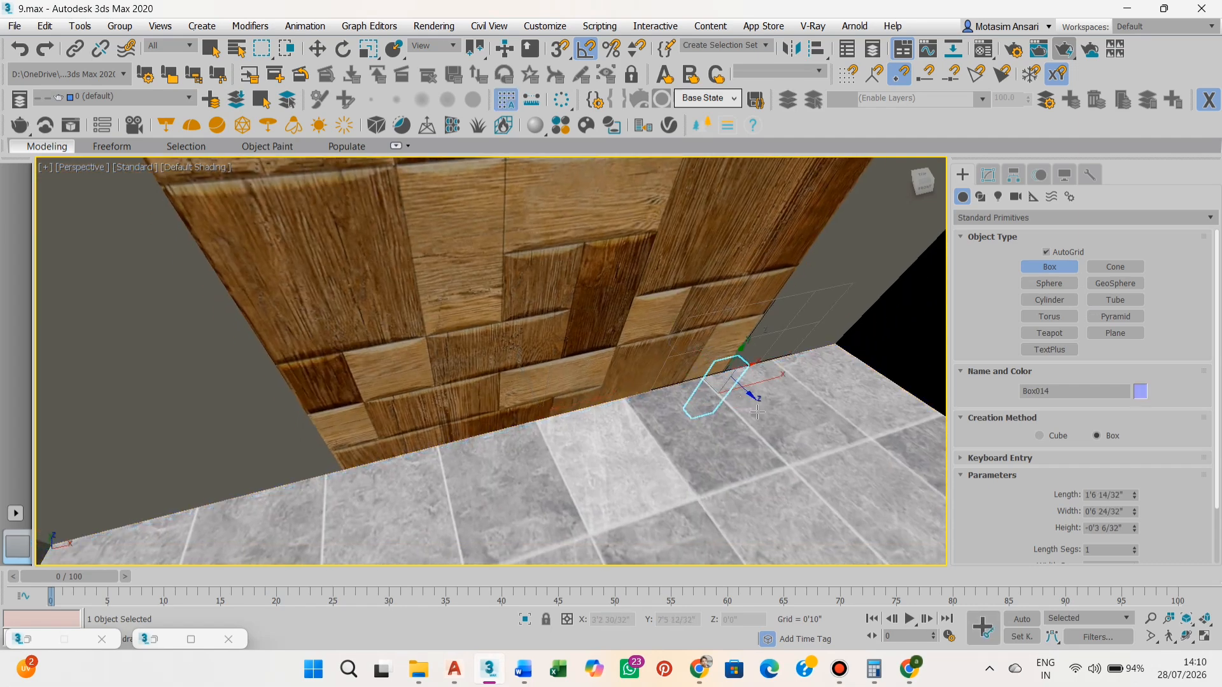
{"action": "key", "text": "ctrl+z"}
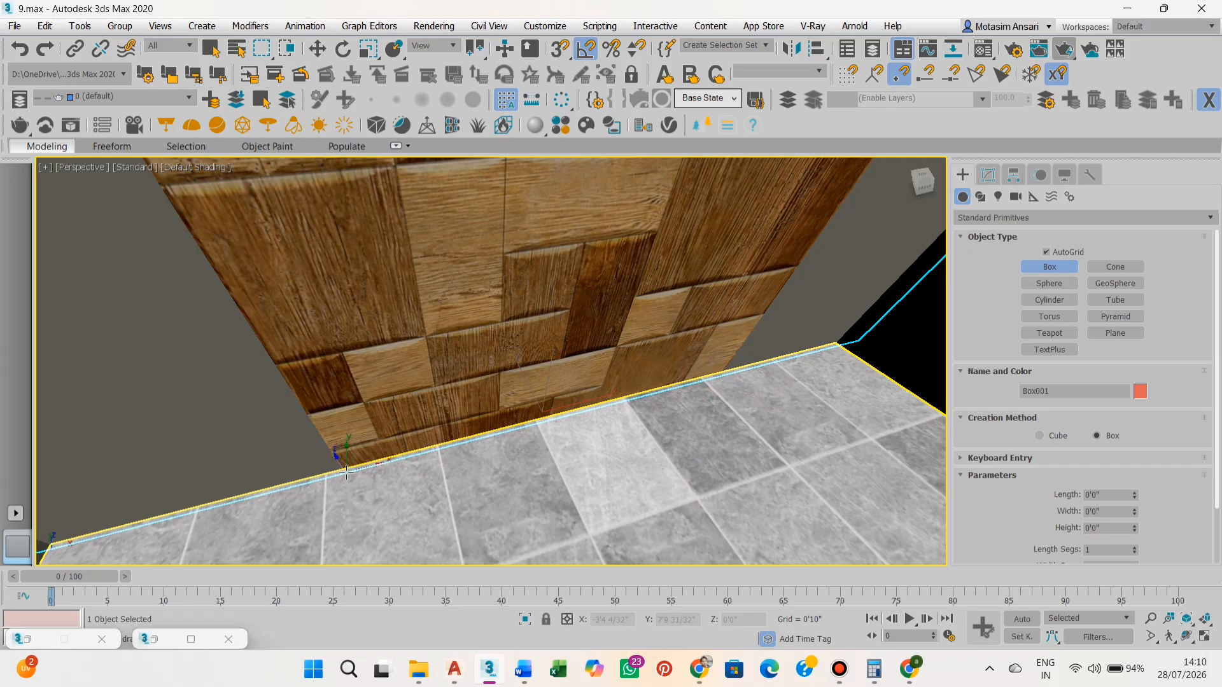
Draw a floor box about 1'1" long, 7'0" wide and 1.5" high along the foot of the wood panelling, and open its width for editing
{"action": "left_click_drag", "start_coordinate": [349, 472], "coordinate": [412, 513]}
{"action": "left_click_drag", "start_coordinate": [528, 488], "coordinate": [770, 417]}
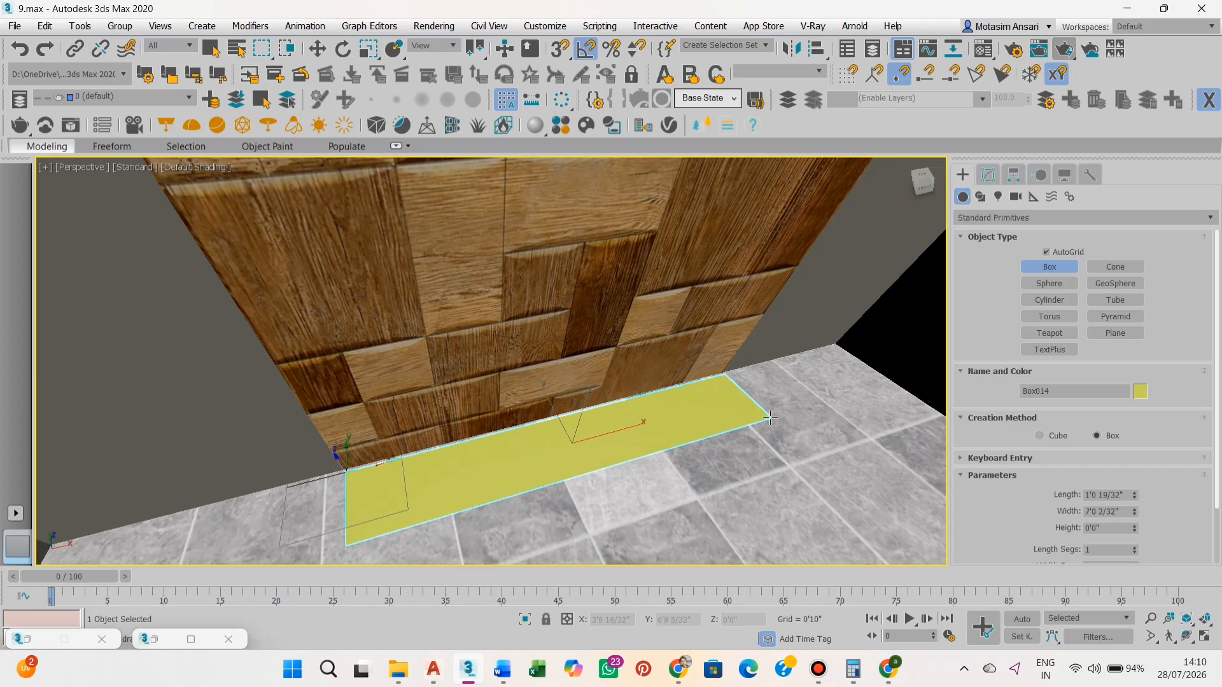
{"action": "left_click", "coordinate": [761, 407]}
{"action": "key", "text": "w"}
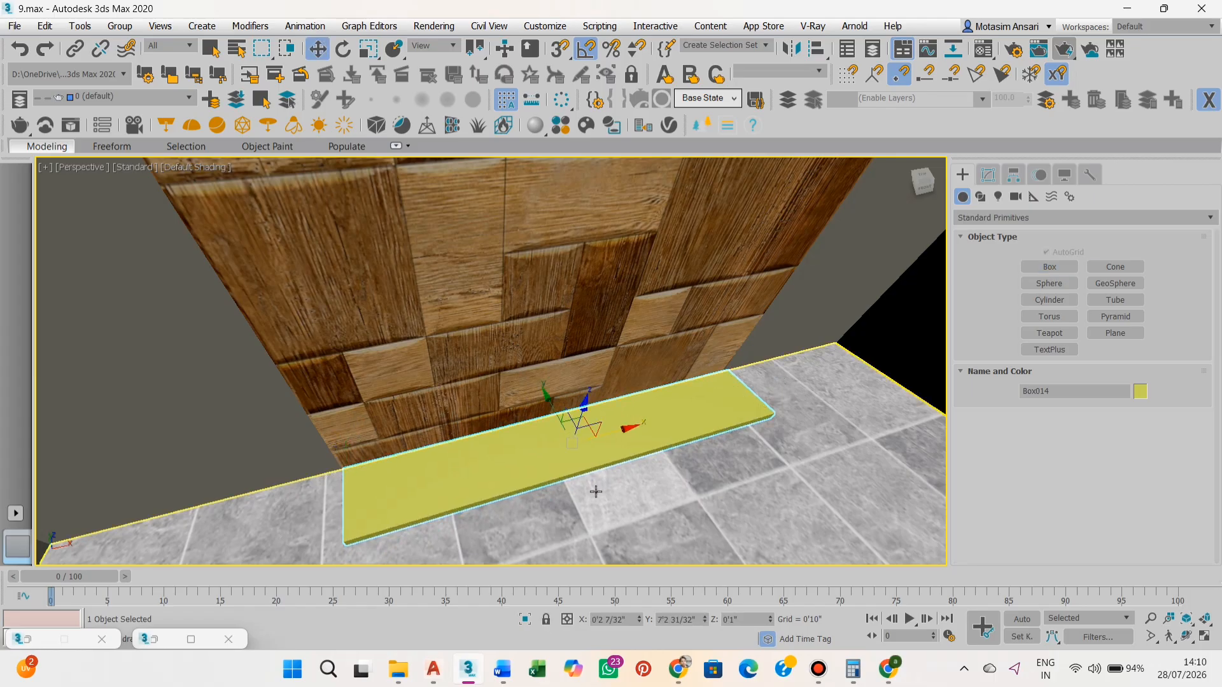
{"action": "scroll", "coordinate": [594, 490], "scroll_direction": "up", "scroll_amount": 2}
{"action": "middle_click_drag", "start_coordinate": [590, 489], "coordinate": [620, 402], "text": "alt"}
{"action": "scroll", "coordinate": [614, 434], "scroll_direction": "down", "scroll_amount": 3}
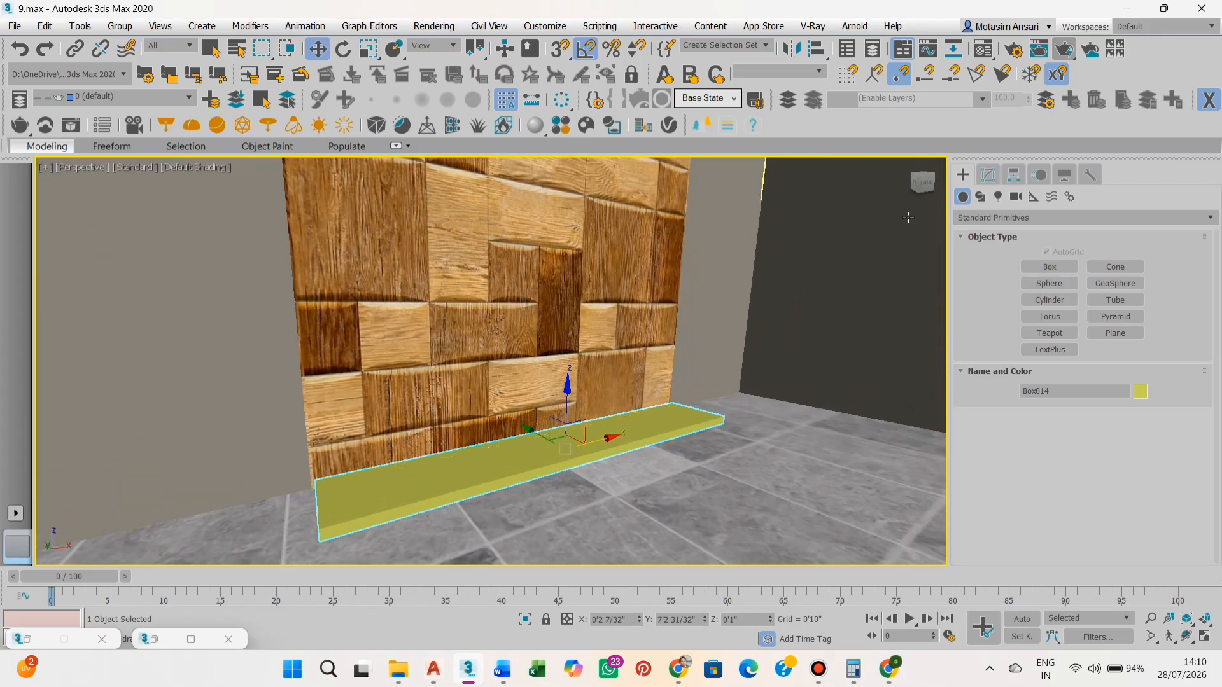
{"action": "left_click", "coordinate": [985, 183]}
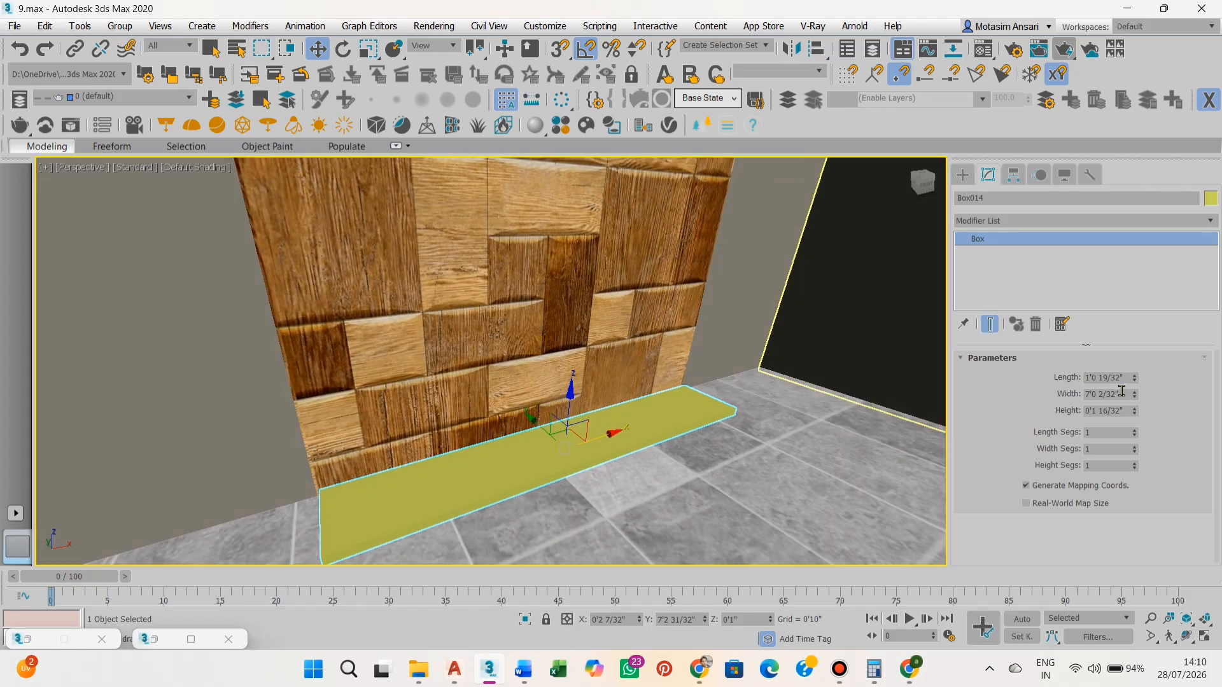
{"action": "double_click", "coordinate": [1121, 391]}
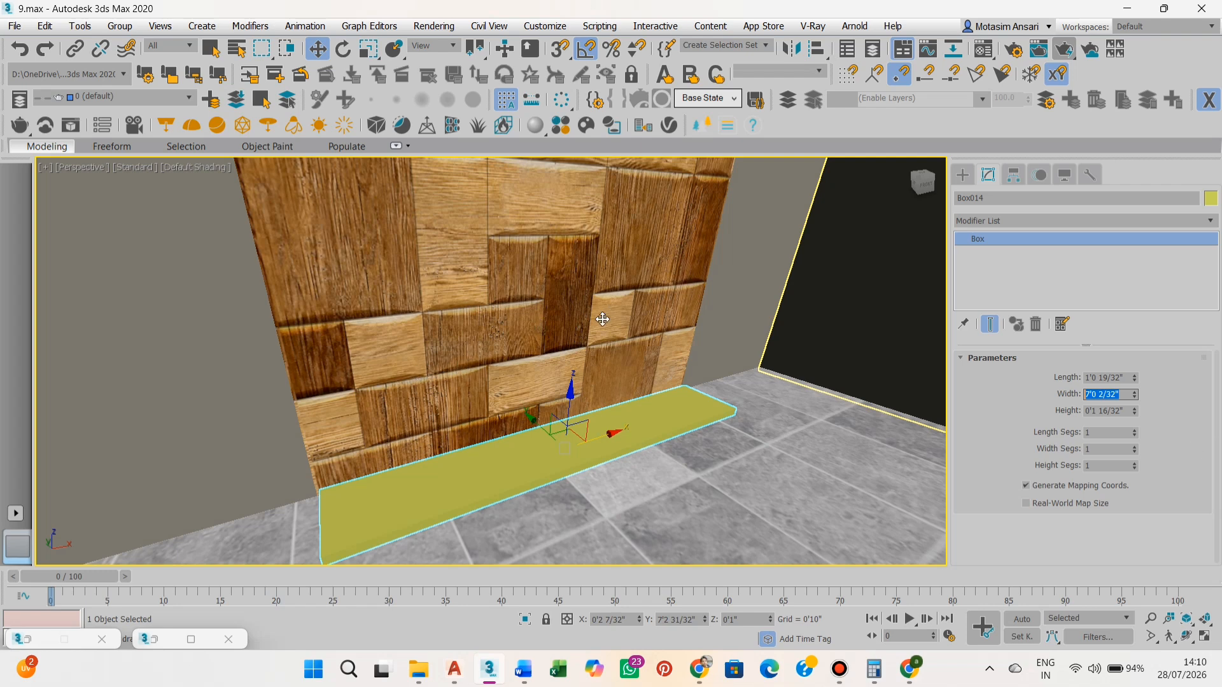
{"action": "left_click", "coordinate": [1023, 484]}
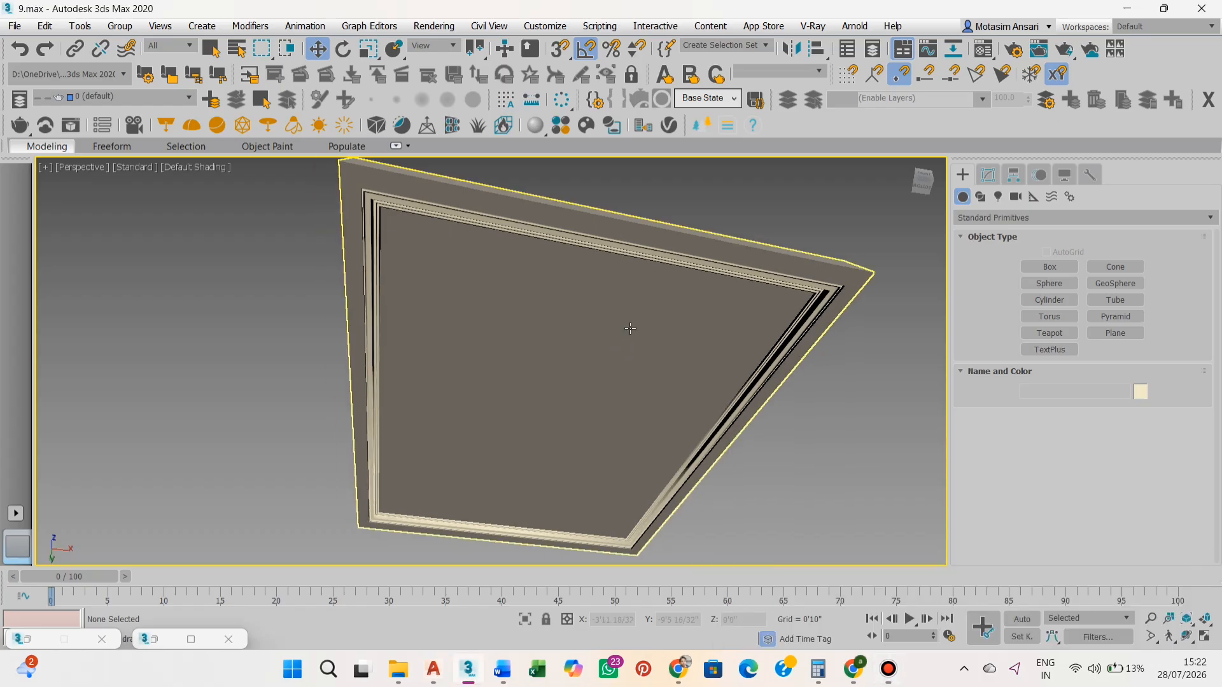
Draw a box about 7.5" by 7.8" and 2.6" high on the ceiling's underside near the moulding corner, using AutoGrid
{"action": "left_click", "coordinate": [1049, 266]}
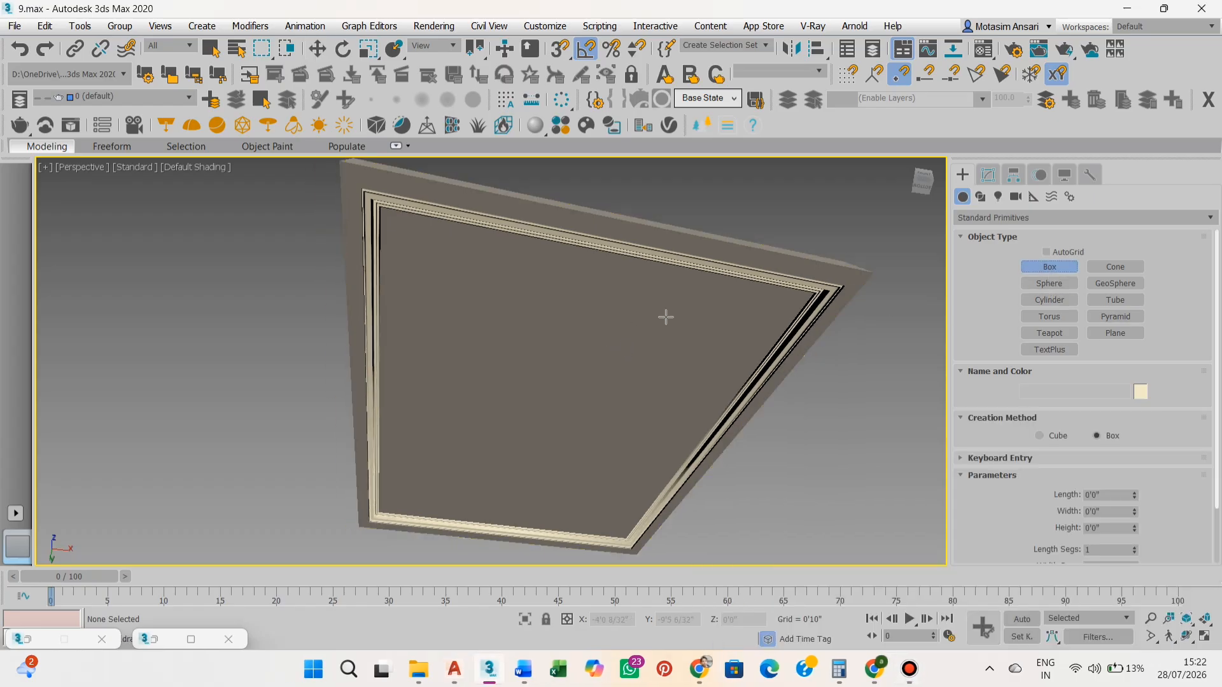
{"action": "middle_click_drag", "start_coordinate": [665, 318], "coordinate": [696, 285], "text": "alt"}
{"action": "scroll", "coordinate": [699, 388], "scroll_direction": "up", "scroll_amount": 6}
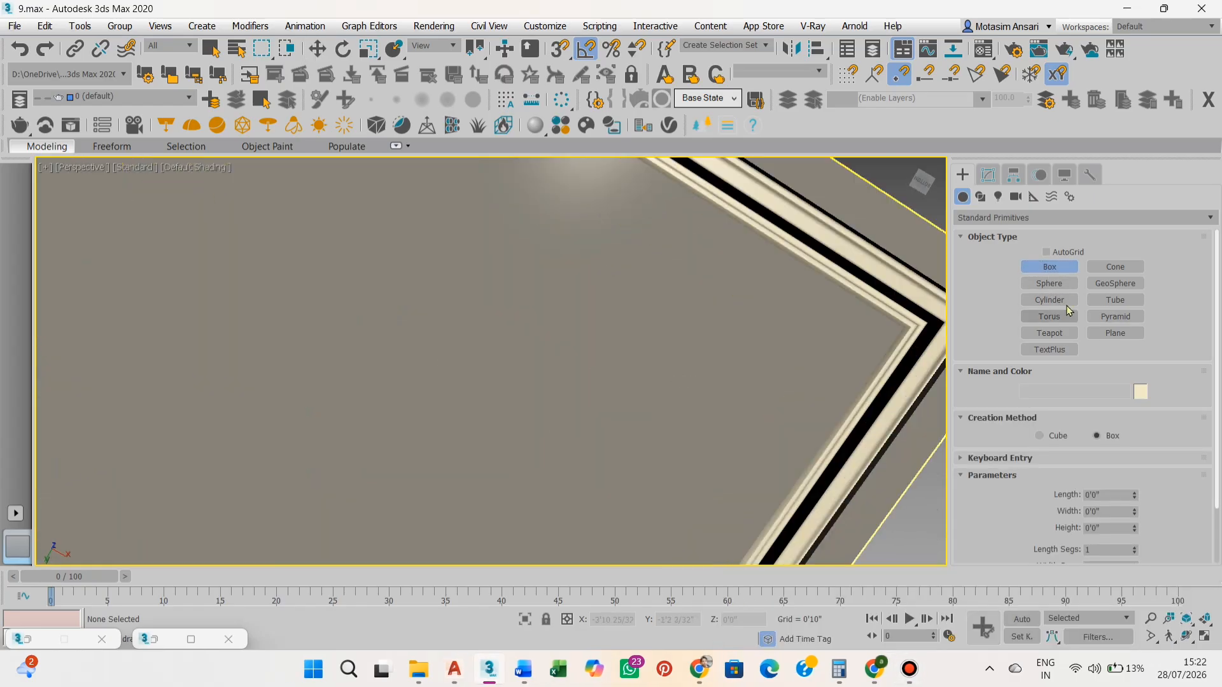
{"action": "left_click", "coordinate": [1066, 253]}
{"action": "scroll", "coordinate": [678, 381], "scroll_direction": "down", "scroll_amount": 4}
{"action": "scroll", "coordinate": [713, 390], "scroll_direction": "up", "scroll_amount": 4}
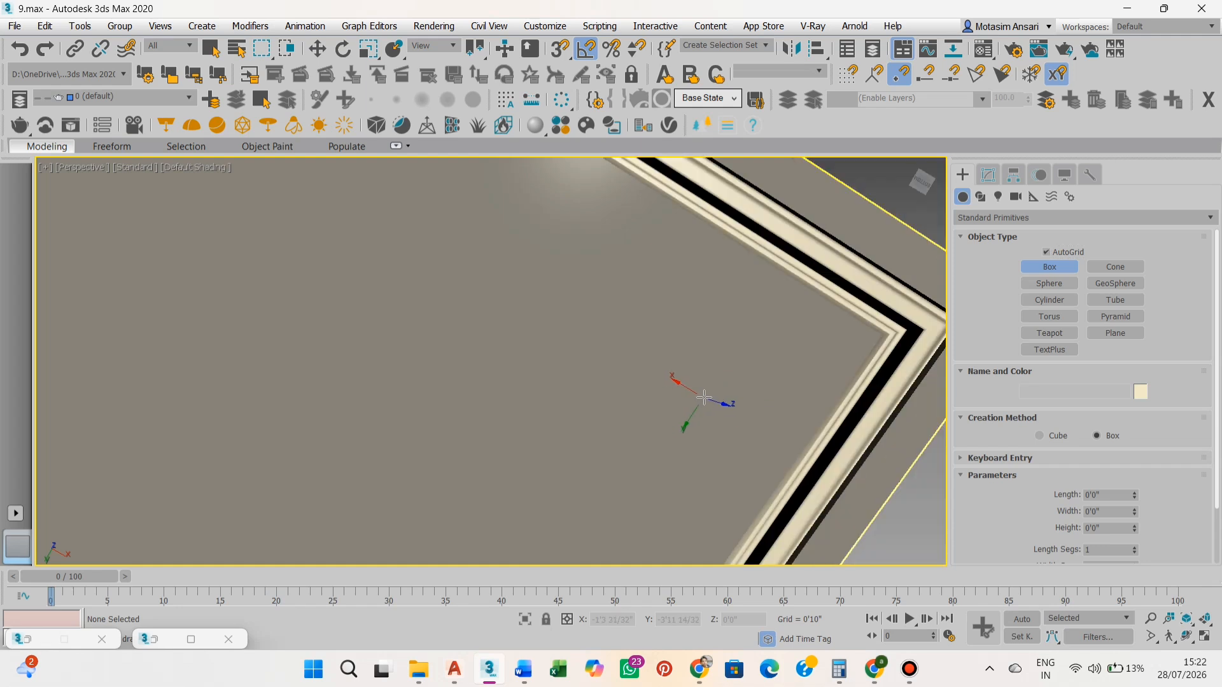
{"action": "left_click_drag", "start_coordinate": [703, 397], "coordinate": [685, 328]}
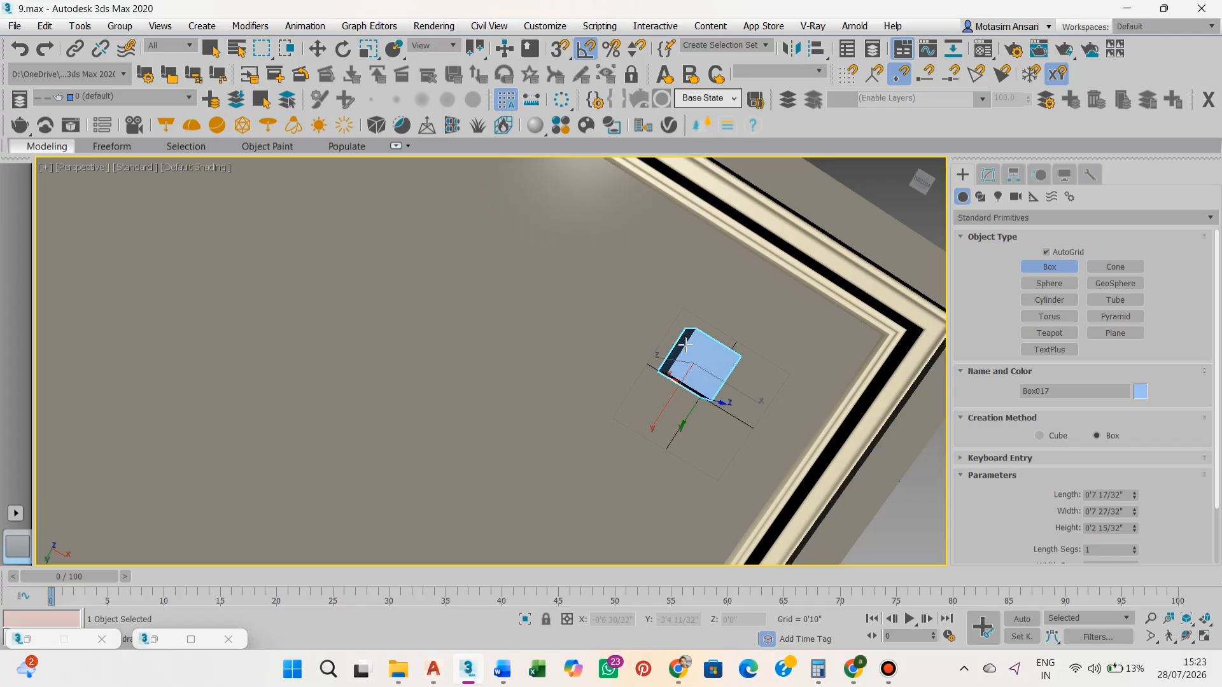
{"action": "left_click", "coordinate": [692, 369]}
{"action": "key", "text": "w"}
{"action": "scroll", "coordinate": [692, 369], "scroll_direction": "up", "scroll_amount": 4}
{"action": "middle_click_drag", "start_coordinate": [693, 370], "coordinate": [710, 446], "text": "alt"}
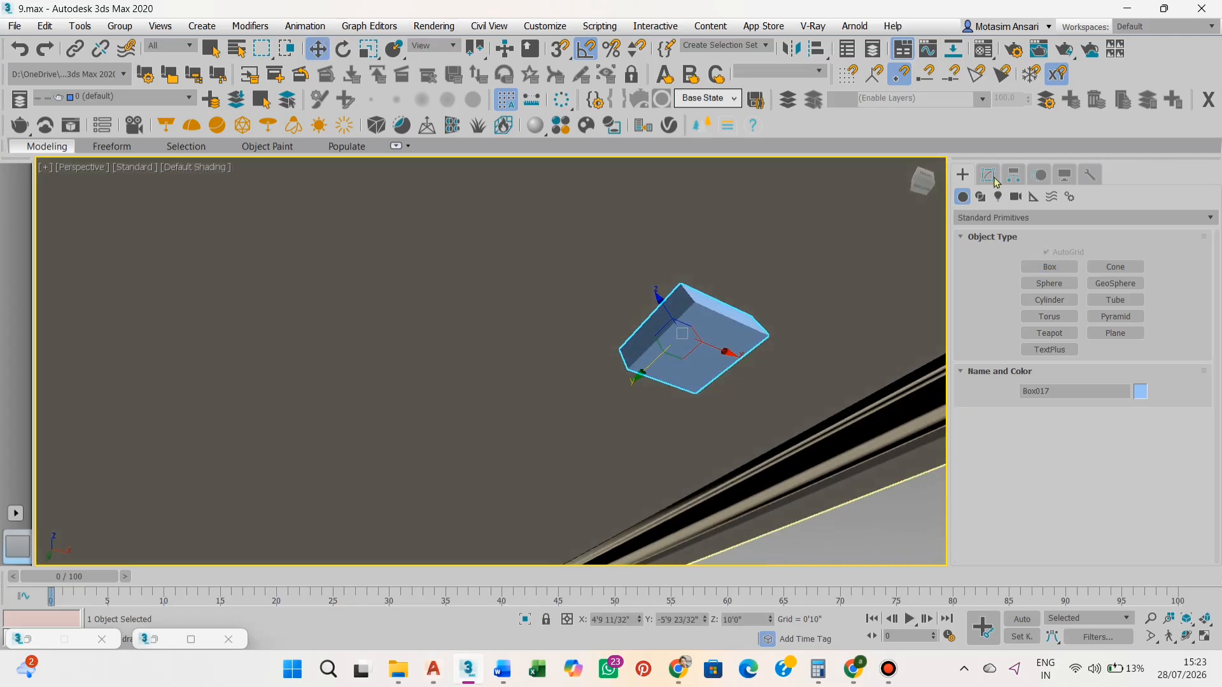
Set the ceiling box's height to 3", length to 6" and width to 6"
{"action": "left_click", "coordinate": [993, 177]}
{"action": "middle_click_drag", "start_coordinate": [866, 385], "coordinate": [808, 417], "text": "alt"}
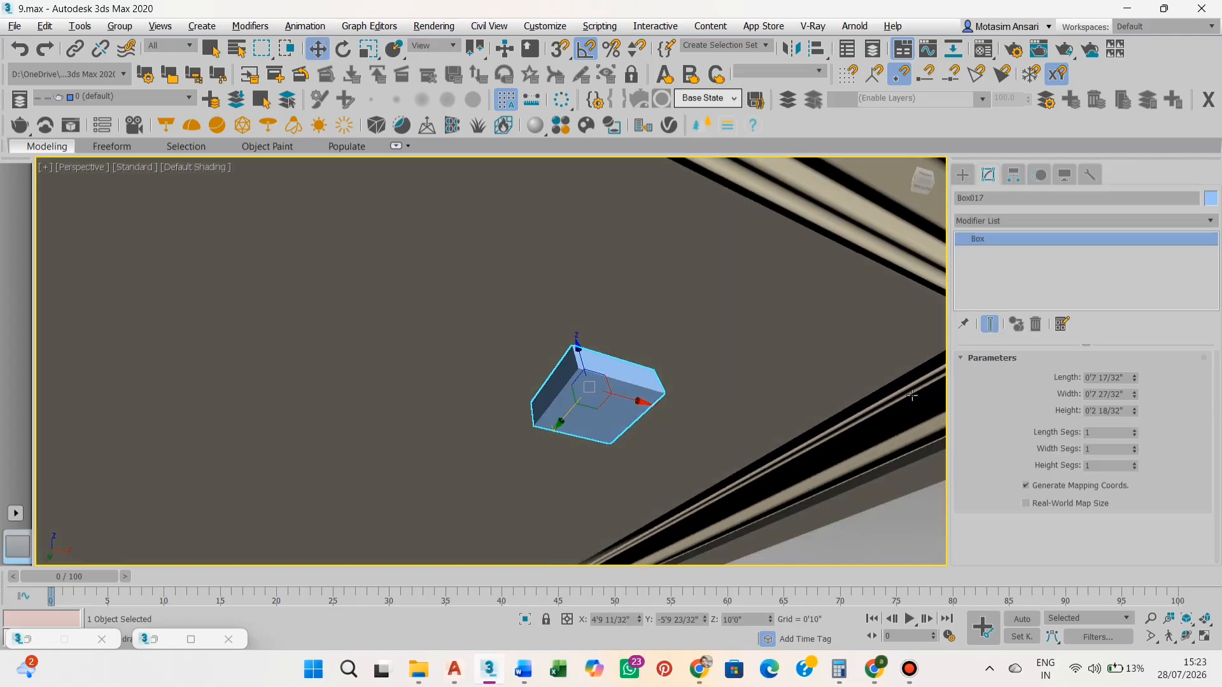
{"action": "left_click_drag", "start_coordinate": [1123, 410], "coordinate": [1042, 420]}
{"action": "type", "text": "3"}
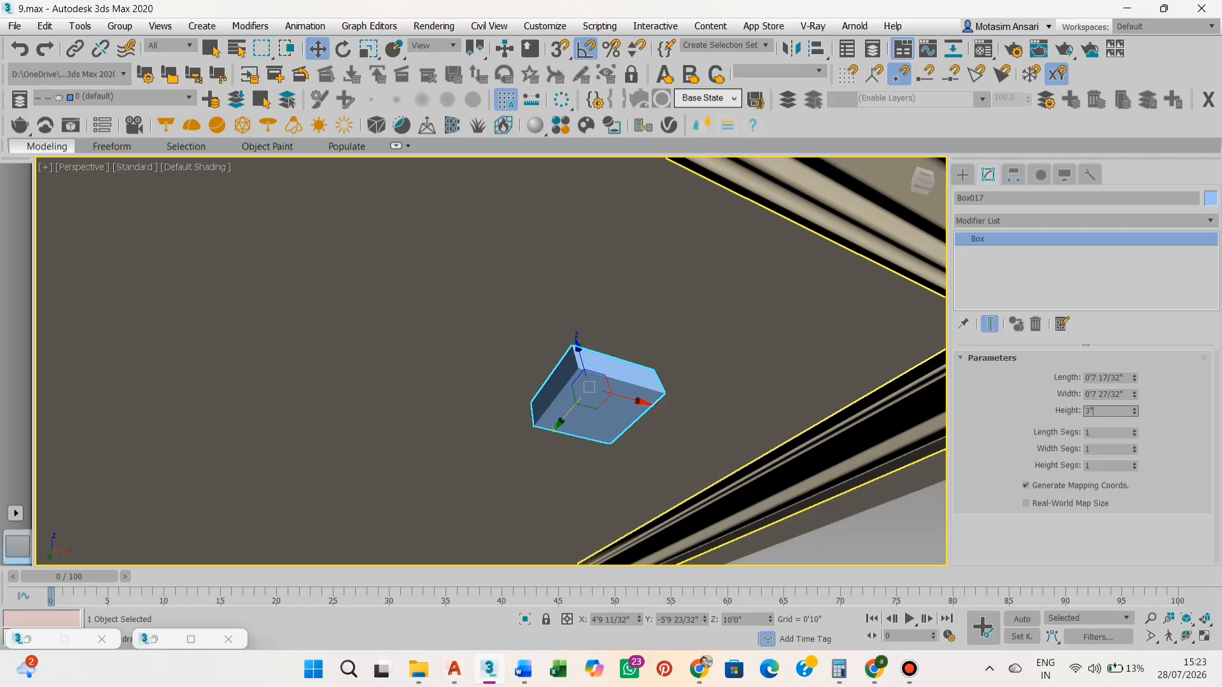
{"action": "key", "text": "Return"}
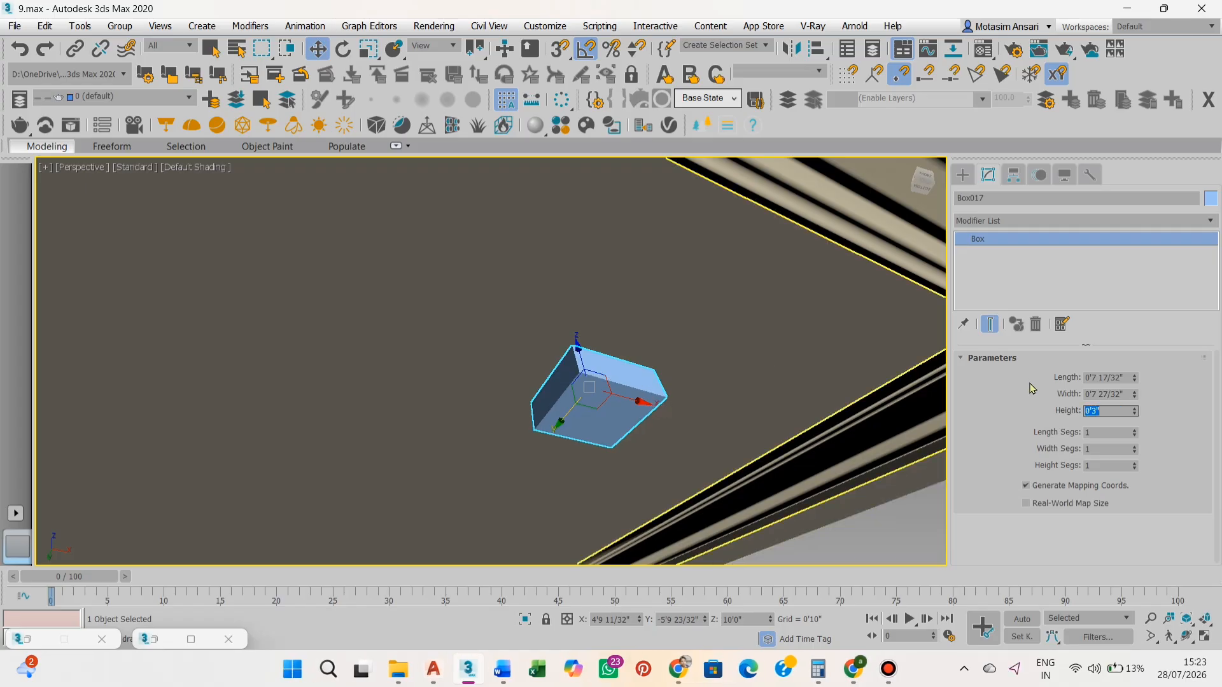
{"action": "left_click_drag", "start_coordinate": [1123, 377], "coordinate": [1032, 380]}
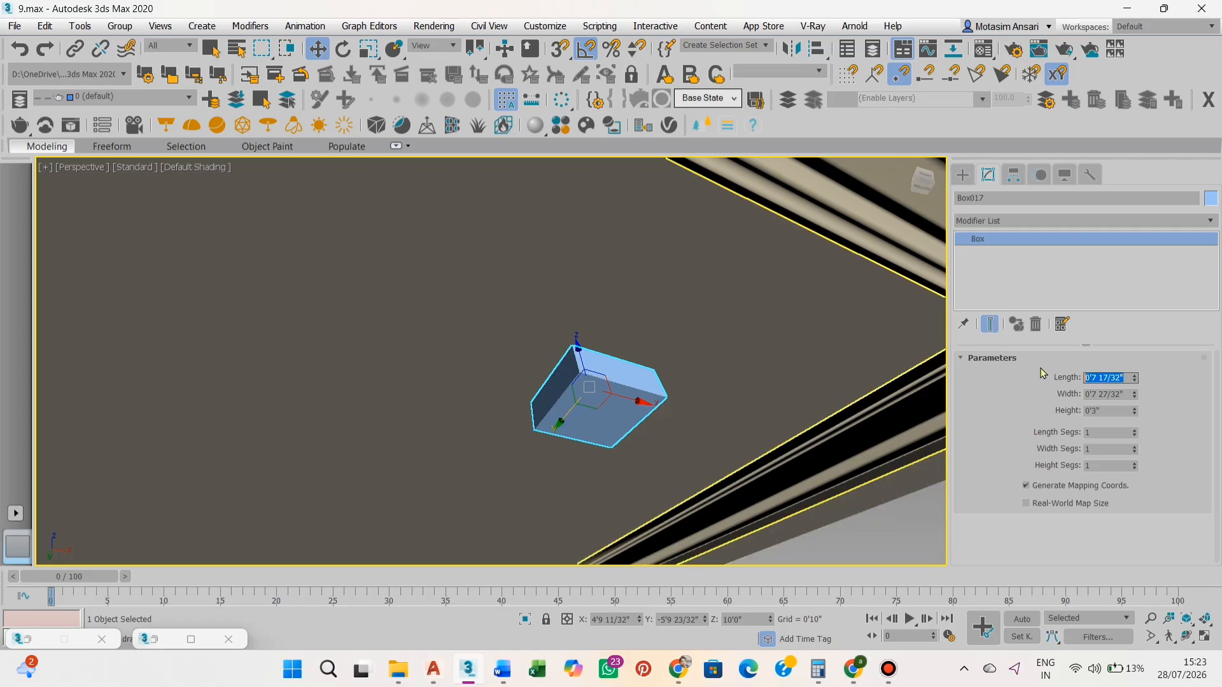
{"action": "type", "text": "6"}
{"action": "key", "text": "Return"}
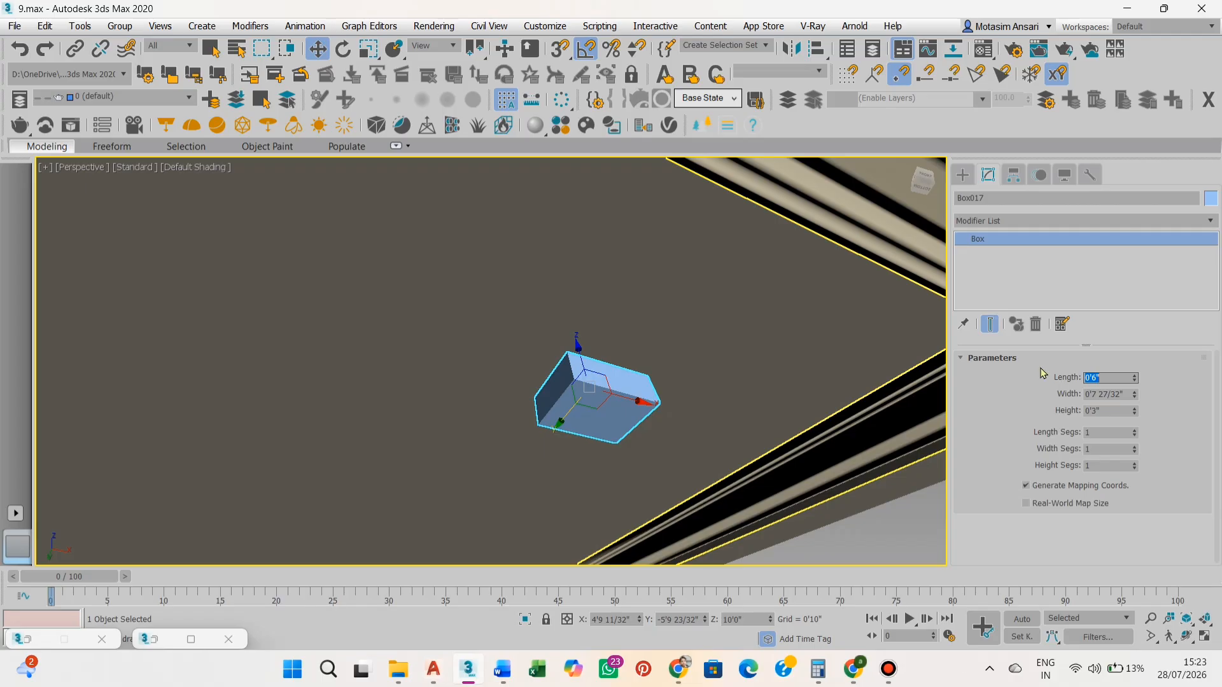
{"action": "key", "text": "Tab"}
{"action": "type", "text": "6"}
{"action": "key", "text": "Return"}
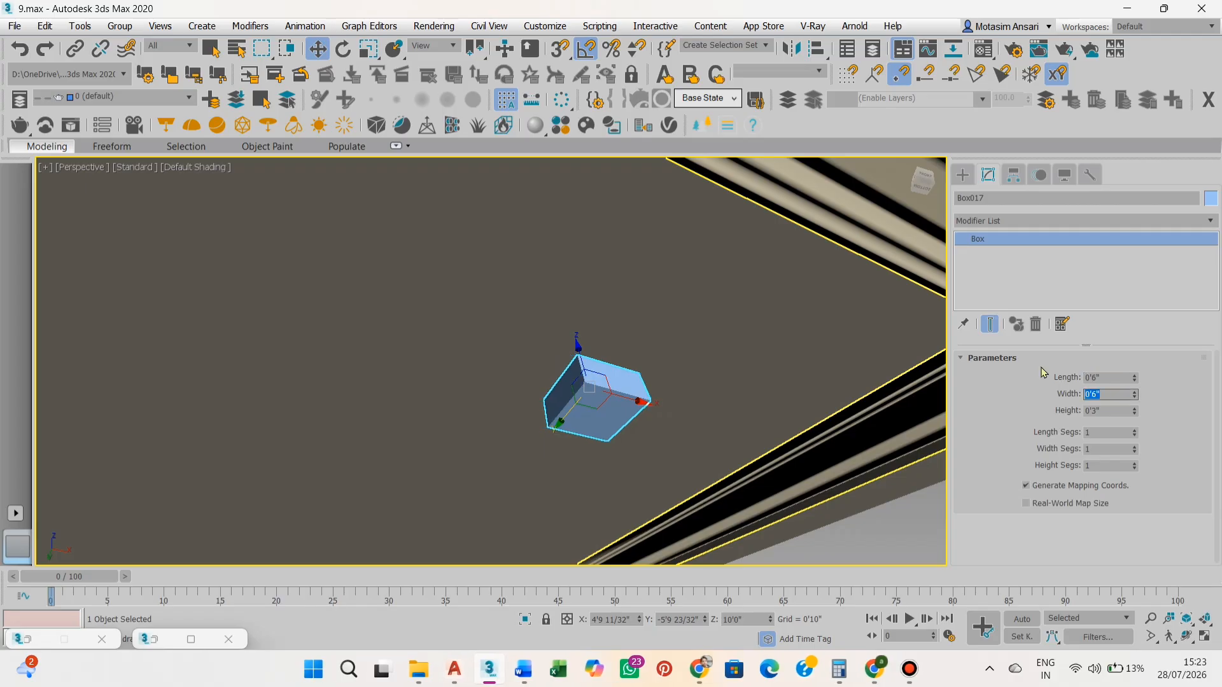
Move the 6" ceiling box away from the moulding corner in the top view, about 10" in X and 1' in Y
{"action": "scroll", "coordinate": [751, 365], "scroll_direction": "down", "scroll_amount": 5}
{"action": "middle_click_drag", "start_coordinate": [750, 366], "coordinate": [668, 369], "text": "alt"}
{"action": "key", "text": "alt+w"}
{"action": "middle_click", "coordinate": [519, 239]}
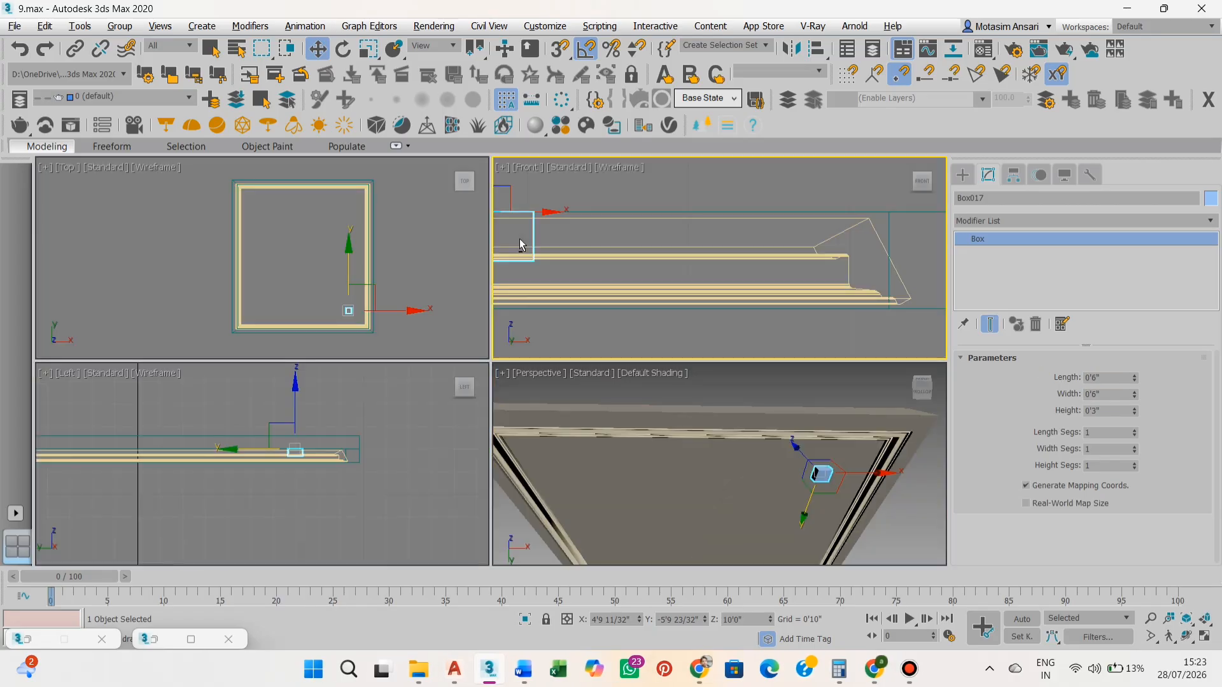
{"action": "key", "text": "alt+w"}
{"action": "scroll", "coordinate": [519, 356], "scroll_direction": "up", "scroll_amount": 1}
{"action": "scroll", "coordinate": [548, 394], "scroll_direction": "down", "scroll_amount": 2}
{"action": "key", "text": "alt+w"}
{"action": "middle_click_drag", "start_coordinate": [318, 292], "coordinate": [390, 355]}
{"action": "scroll", "coordinate": [354, 300], "scroll_direction": "up", "scroll_amount": 1}
{"action": "key", "text": "alt+w"}
{"action": "middle_click_drag", "start_coordinate": [726, 468], "coordinate": [695, 425]}
{"action": "scroll", "coordinate": [706, 423], "scroll_direction": "up", "scroll_amount": 2}
{"action": "left_click_drag", "start_coordinate": [719, 418], "coordinate": [718, 391]}
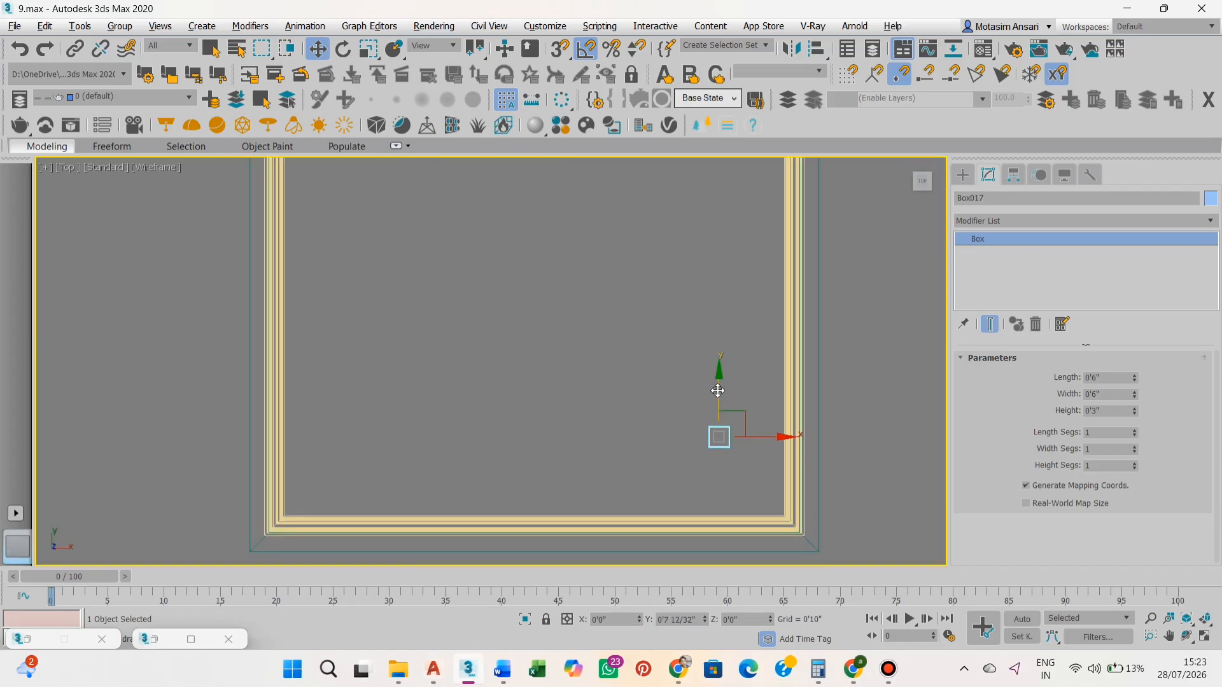
{"action": "left_click_drag", "start_coordinate": [770, 428], "coordinate": [735, 426]}
{"action": "scroll", "coordinate": [738, 426], "scroll_direction": "down", "scroll_amount": 3}
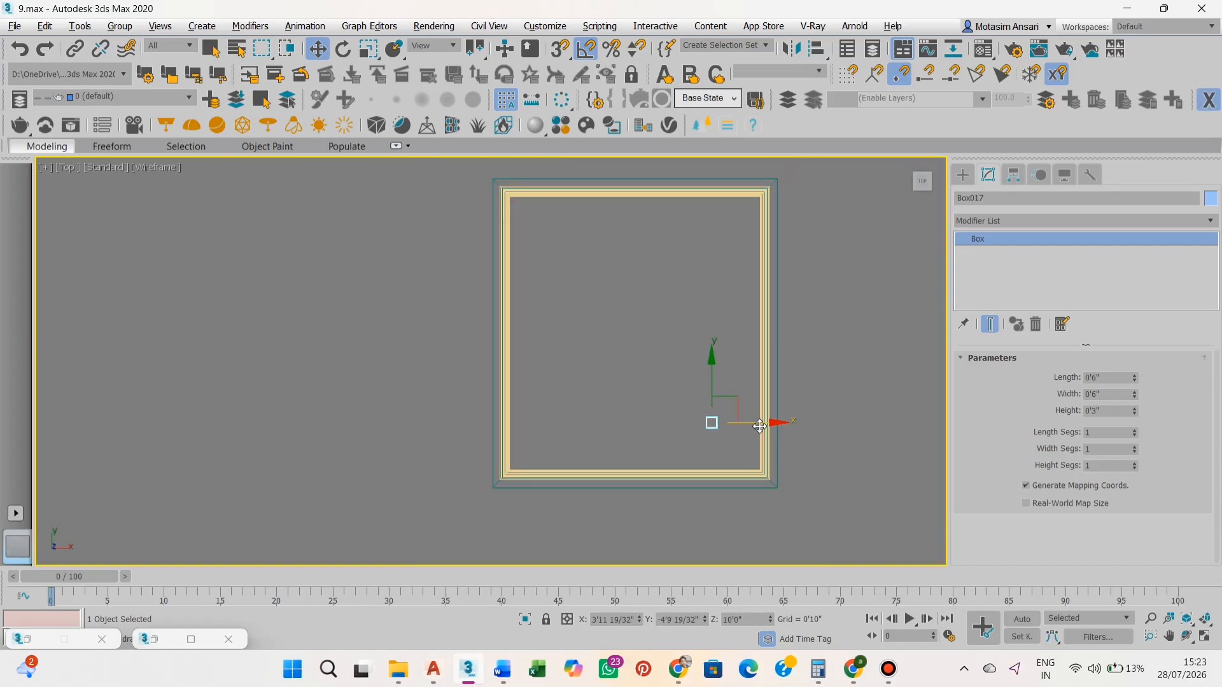
{"action": "mouse_move", "coordinate": [763, 401]}
{"action": "middle_mouse_down"}
{"action": "mouse_move", "coordinate": [702, 436]}
{"action": "mouse_move", "coordinate": [765, 412]}
{"action": "middle_mouse_up"}
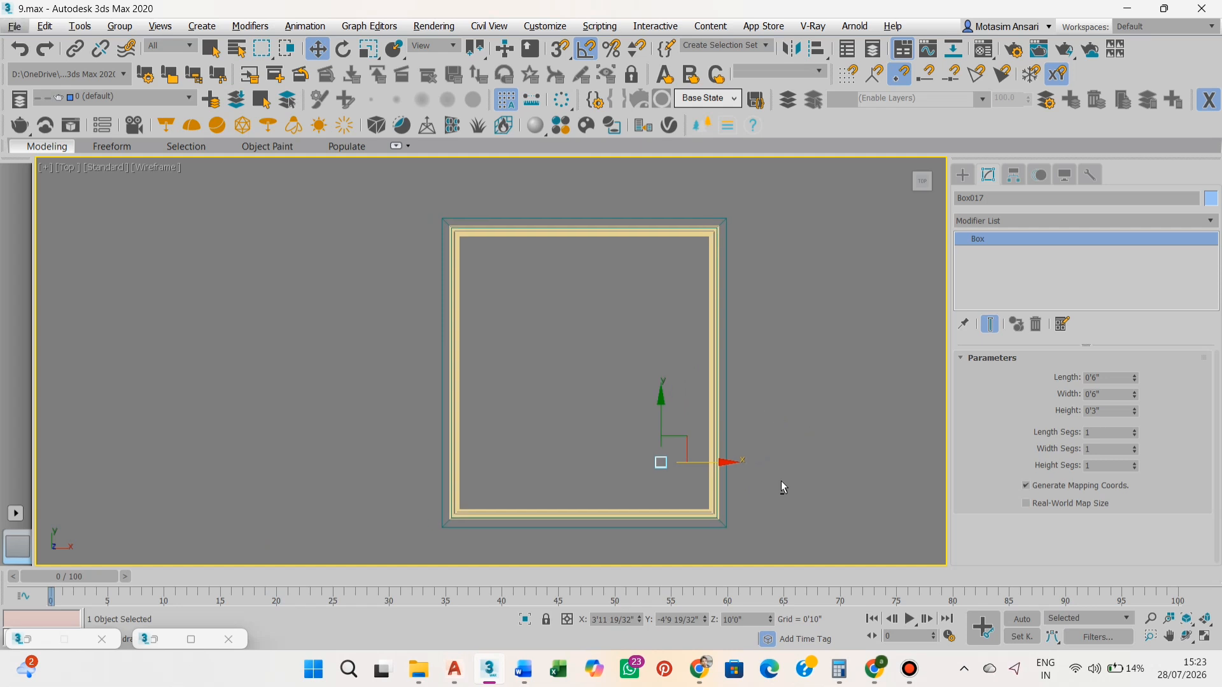
Search the Chaos Cosmos asset library for "light"
{"action": "key", "text": "alt+w"}
{"action": "middle_click_drag", "start_coordinate": [781, 479], "coordinate": [714, 401]}
{"action": "key", "text": "alt+w"}
{"action": "scroll", "coordinate": [704, 448], "scroll_direction": "up", "scroll_amount": 4}
{"action": "scroll", "coordinate": [686, 410], "scroll_direction": "up", "scroll_amount": 3}
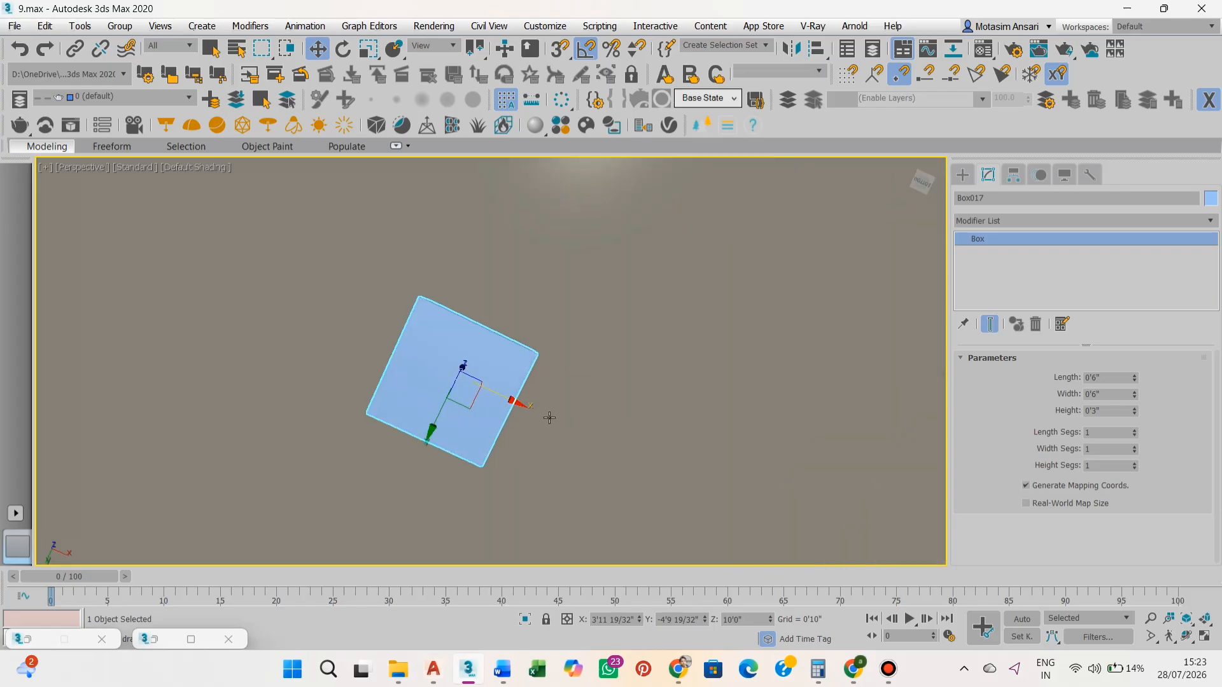
{"action": "scroll", "coordinate": [623, 401], "scroll_direction": "down", "scroll_amount": 3}
{"action": "scroll", "coordinate": [640, 384], "scroll_direction": "up", "scroll_amount": 2}
{"action": "middle_click_drag", "start_coordinate": [624, 384], "coordinate": [668, 342]}
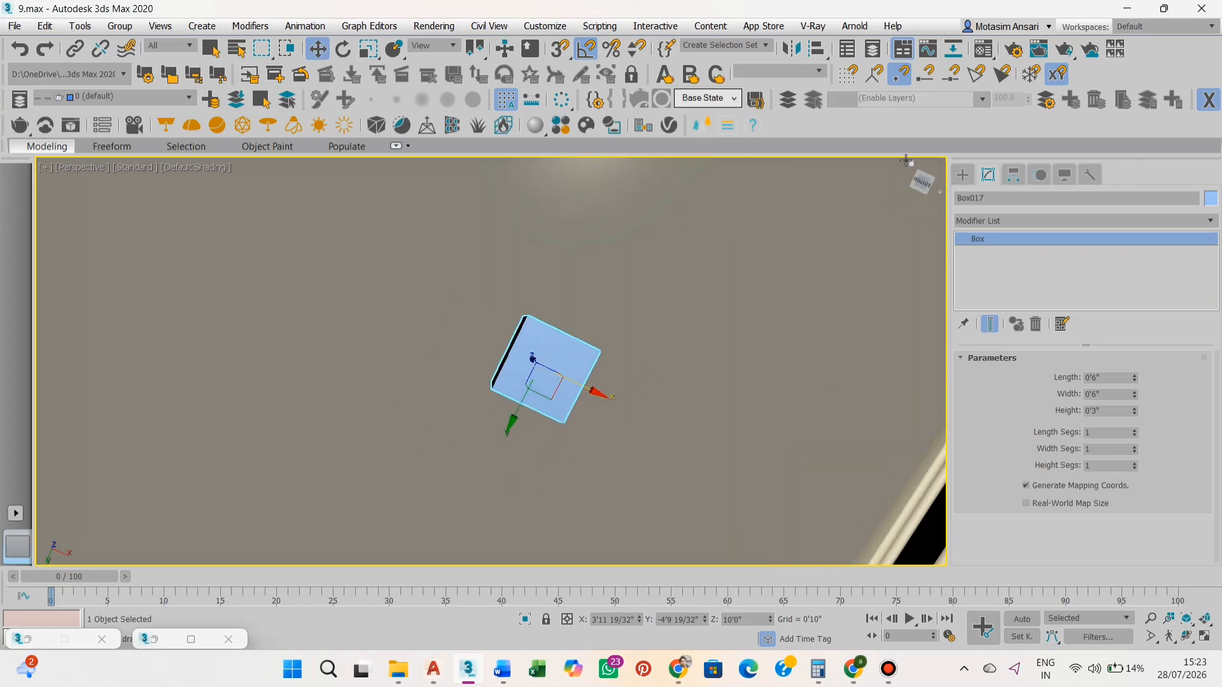
{"action": "left_click", "coordinate": [171, 638]}
{"action": "left_click", "coordinate": [915, 100]}
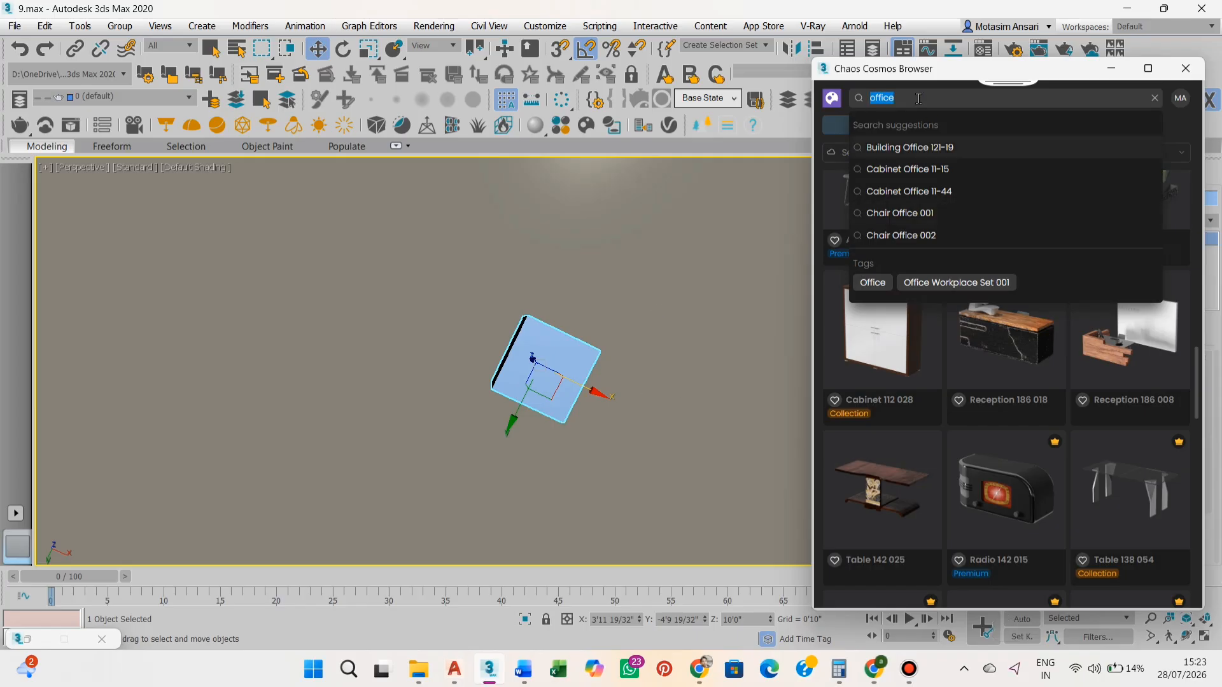
{"action": "key", "text": "BackSpace"}
{"action": "type", "text": "light"}
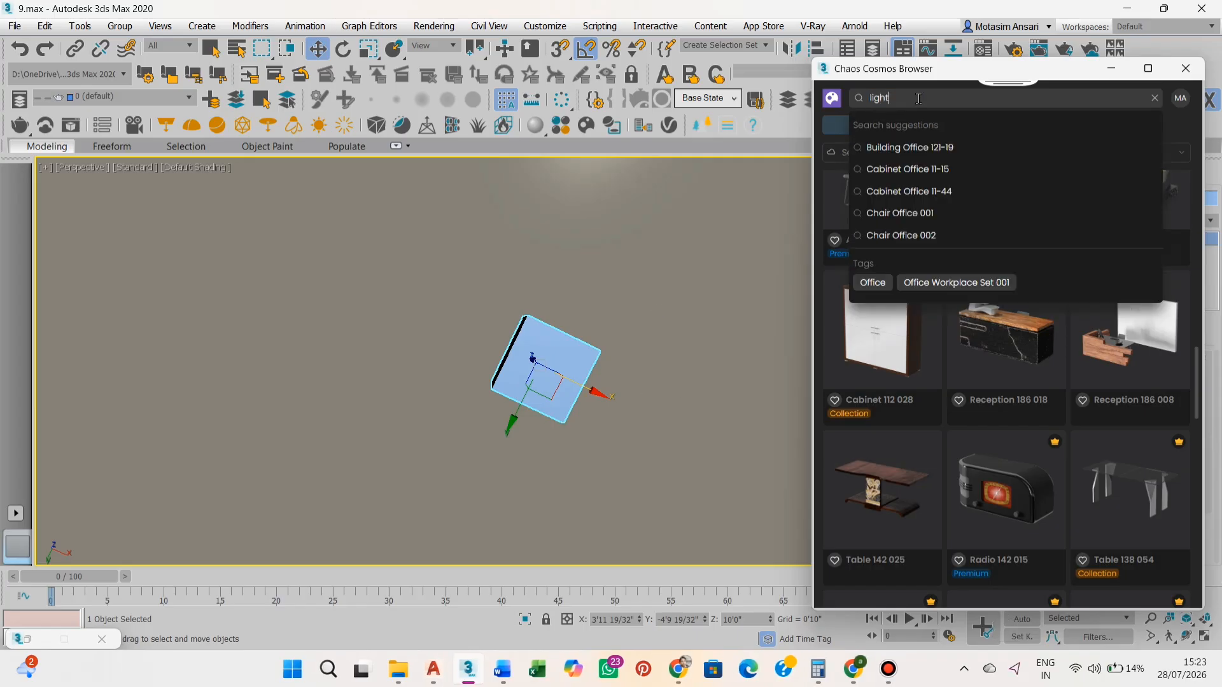
{"action": "key", "text": "Return"}
{"action": "scroll", "coordinate": [634, 316], "scroll_direction": "up", "scroll_amount": 4}
{"action": "middle_click_drag", "start_coordinate": [525, 376], "coordinate": [560, 405]}
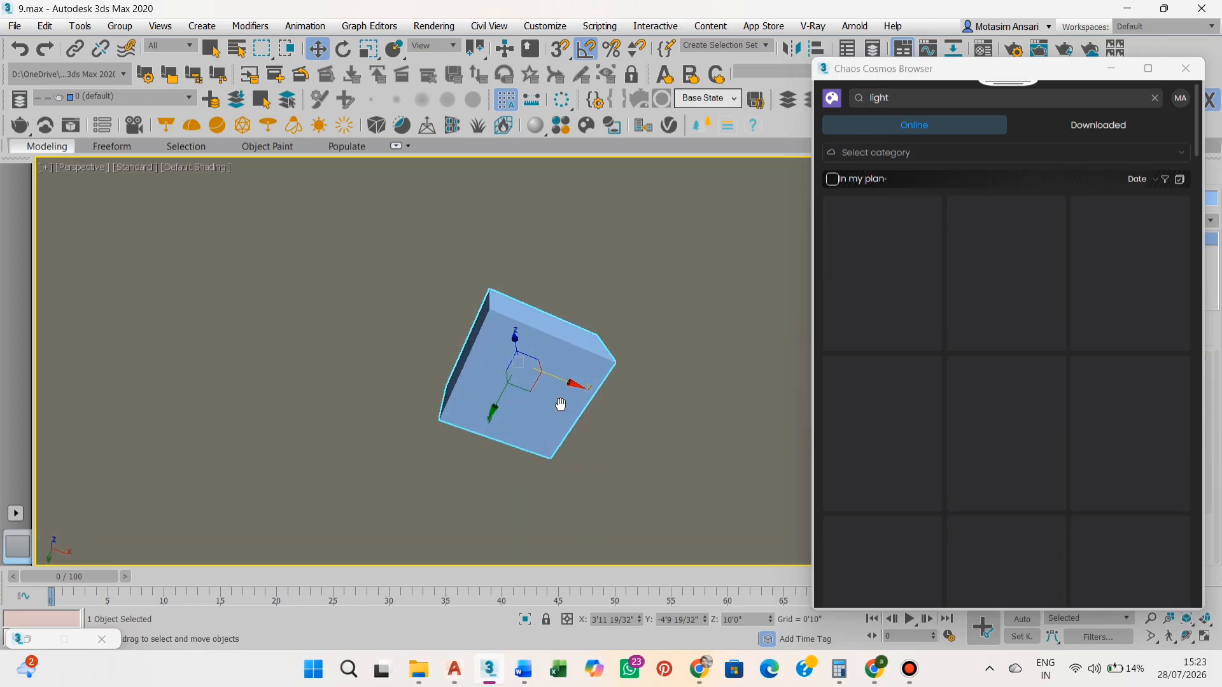
Find the Tlon Cubo 590 Ceiling 152 004 fixture among the light assets and place it over the ceiling box
{"action": "scroll", "coordinate": [1123, 349], "scroll_direction": "down", "scroll_amount": 6}
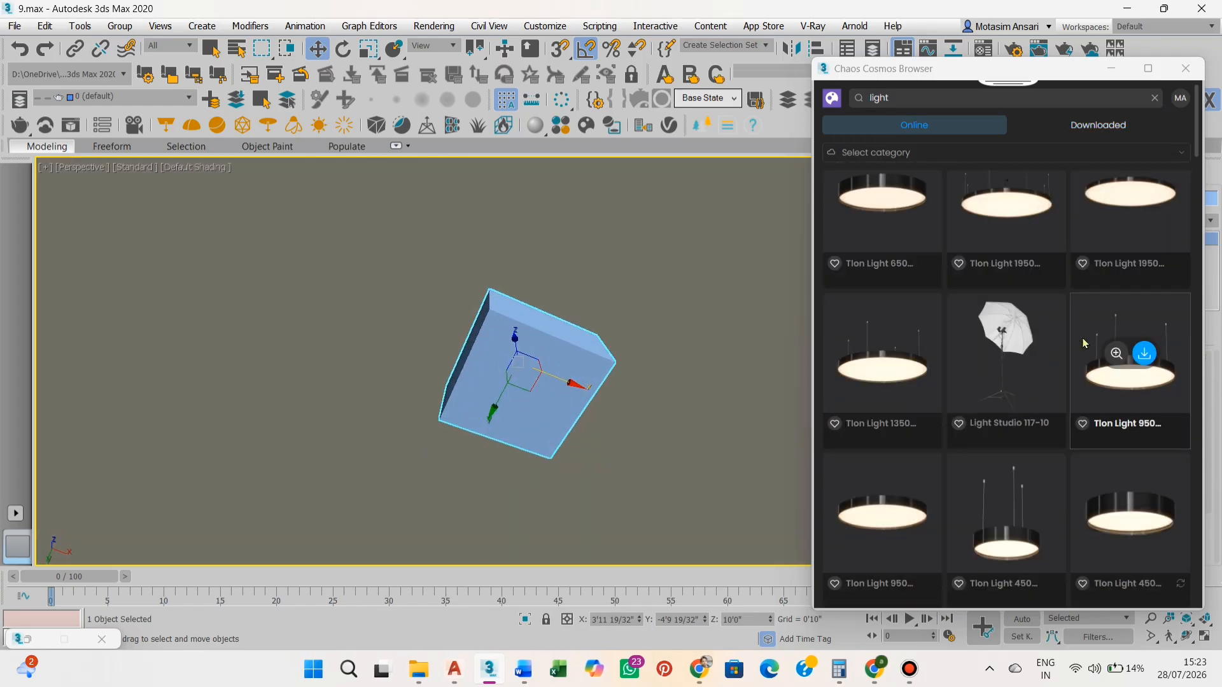
{"action": "scroll", "coordinate": [1082, 403], "scroll_direction": "down", "scroll_amount": 12}
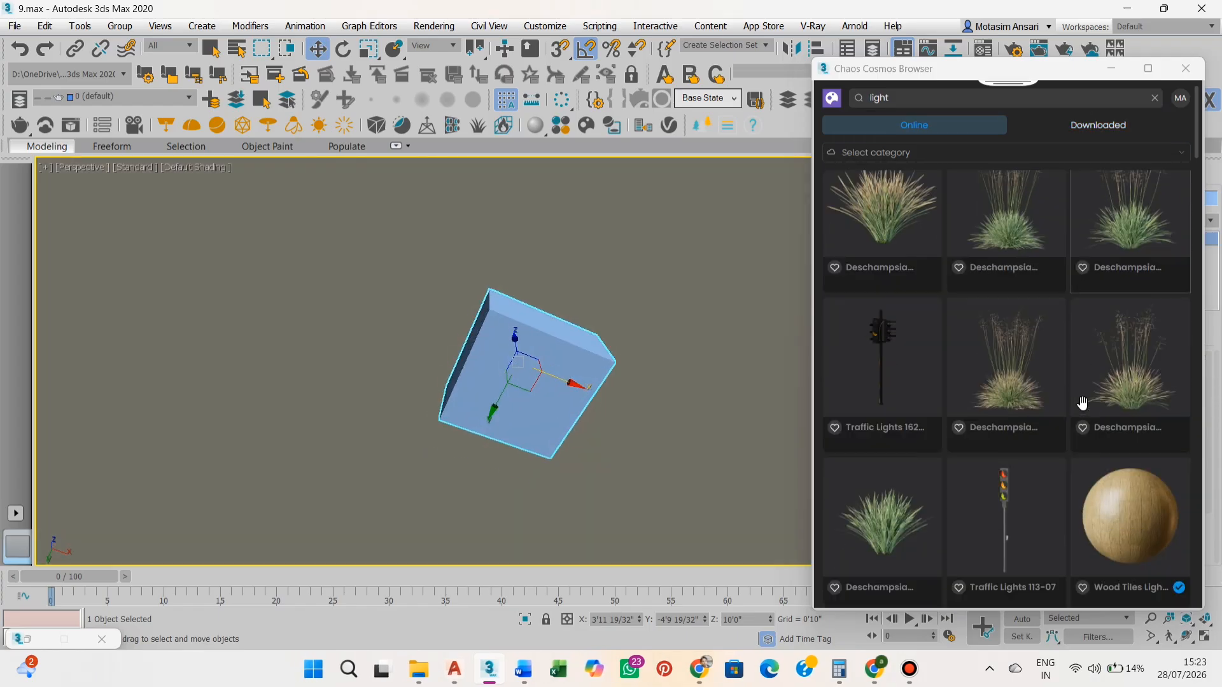
{"action": "scroll", "coordinate": [1082, 403], "scroll_direction": "down", "scroll_amount": 15}
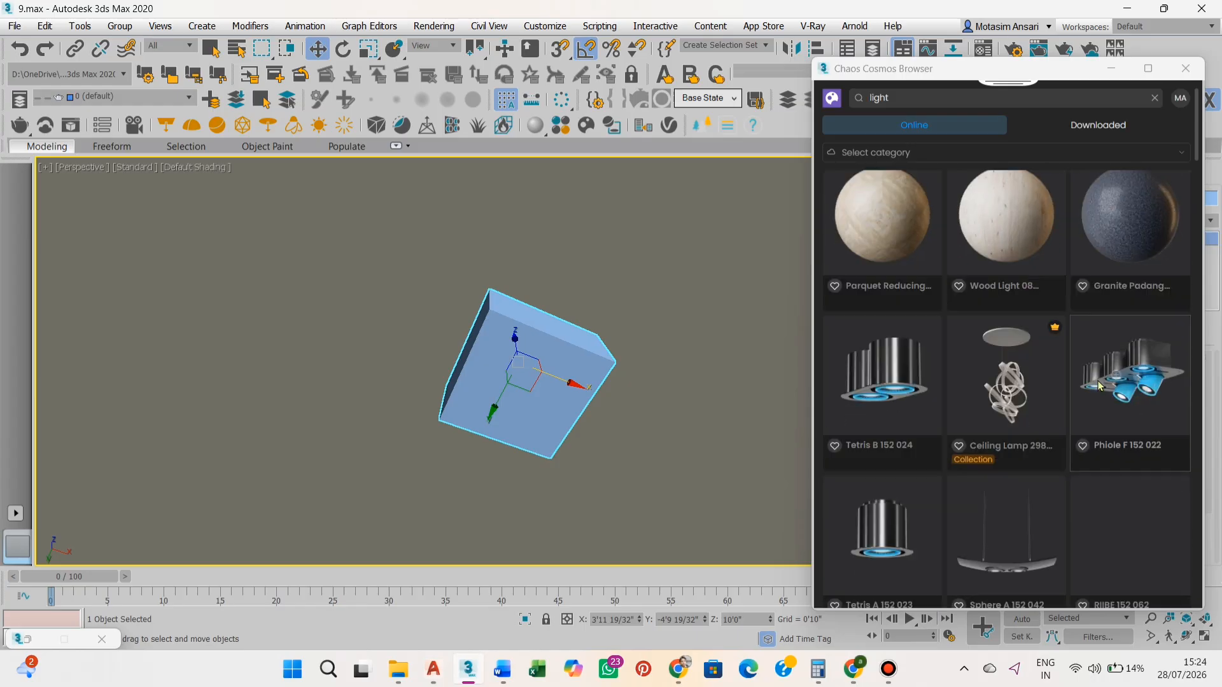
{"action": "scroll", "coordinate": [1100, 386], "scroll_direction": "down", "scroll_amount": 15}
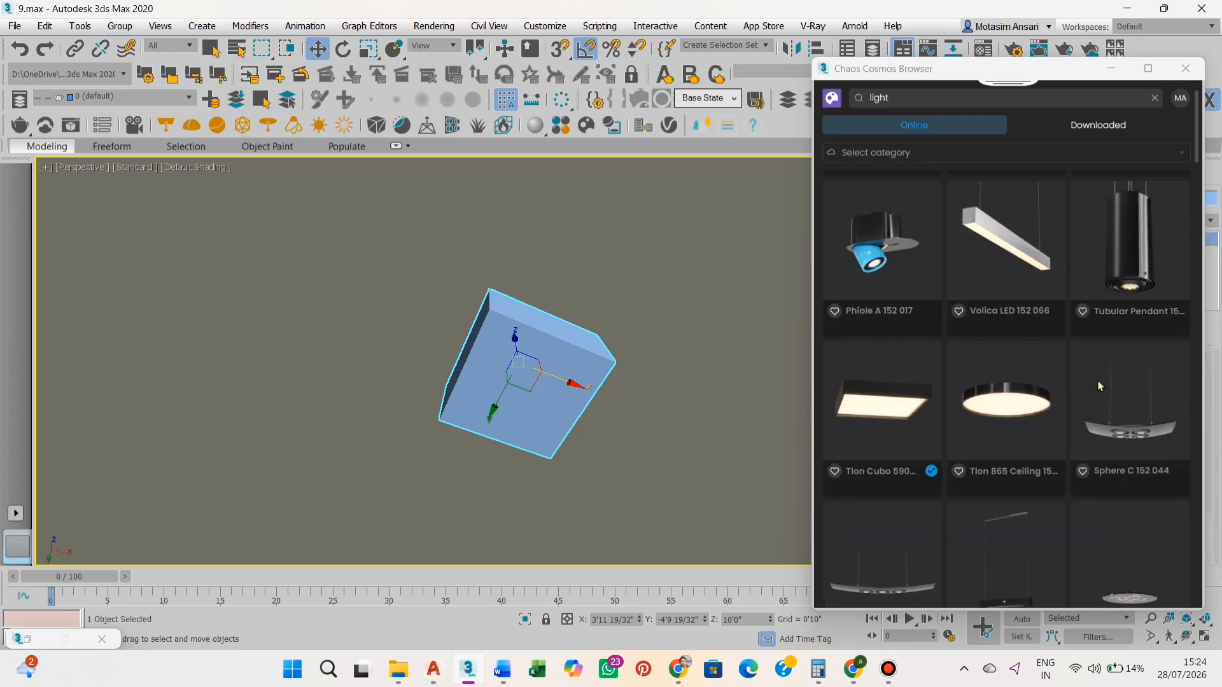
{"action": "scroll", "coordinate": [541, 385], "scroll_direction": "up", "scroll_amount": 5}
{"action": "scroll", "coordinate": [541, 385], "scroll_direction": "down", "scroll_amount": 2}
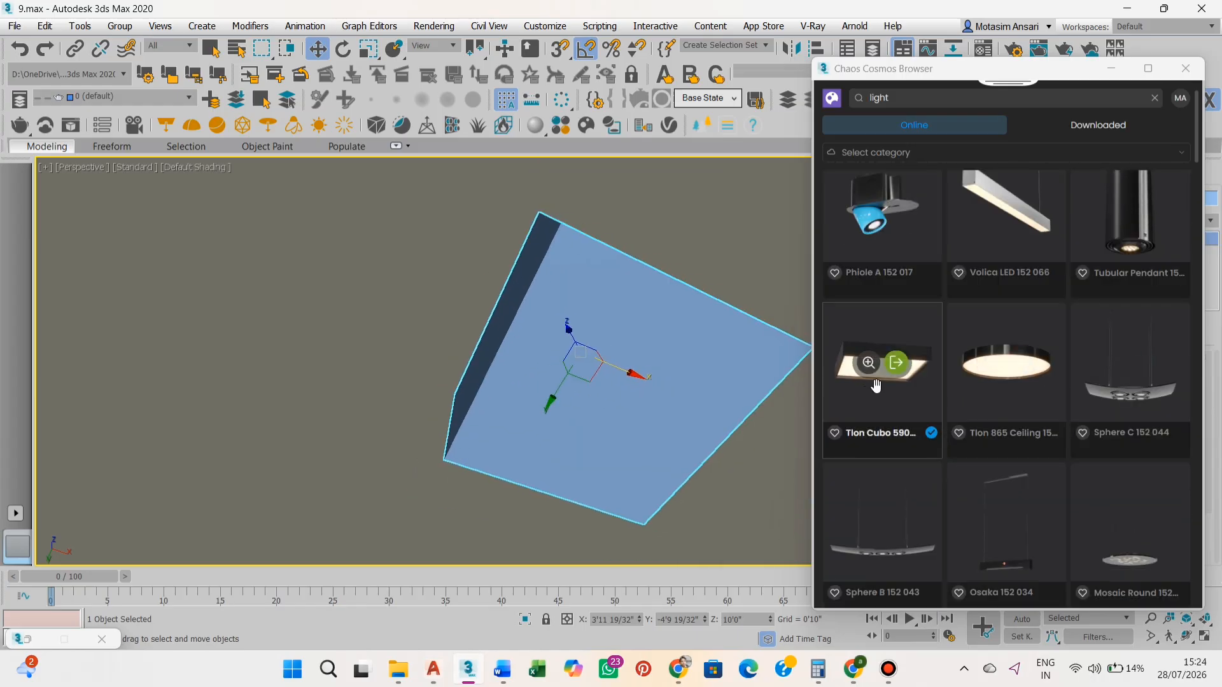
{"action": "left_click_drag", "start_coordinate": [875, 383], "coordinate": [625, 398]}
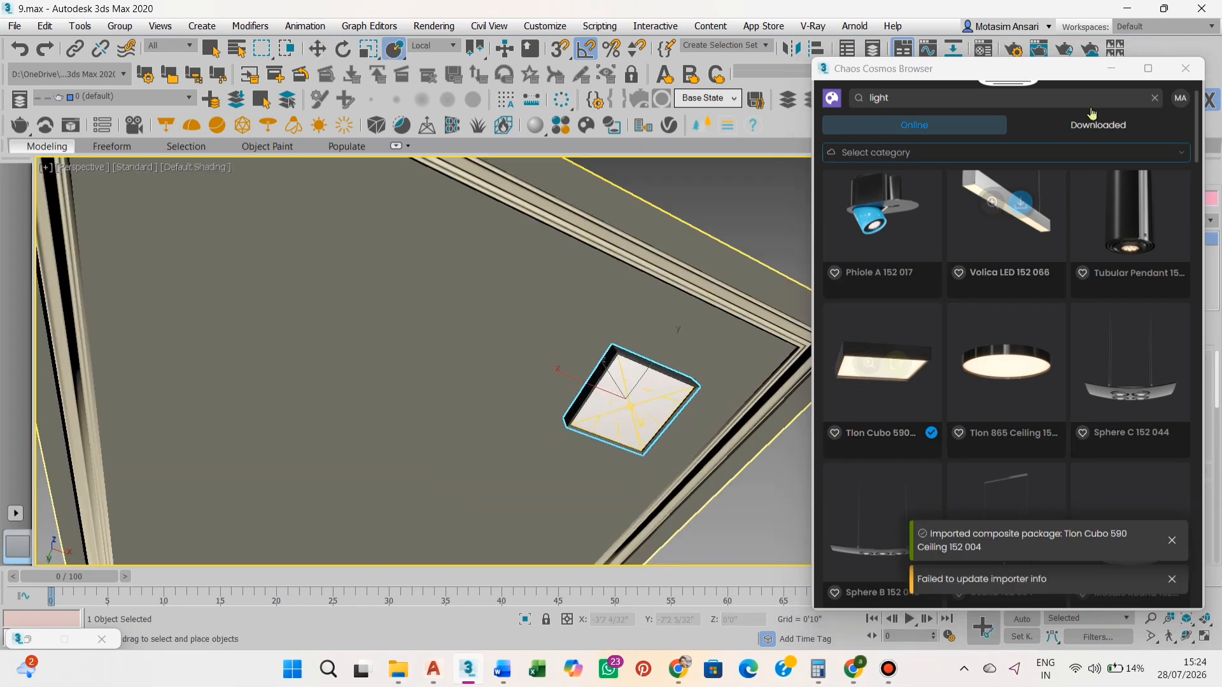
{"action": "left_click", "coordinate": [1111, 68]}
Select the imported fixture together with its light and scale both down uniformly towards the box's size
{"action": "key", "text": "r"}
{"action": "scroll", "coordinate": [630, 407], "scroll_direction": "up", "scroll_amount": 5}
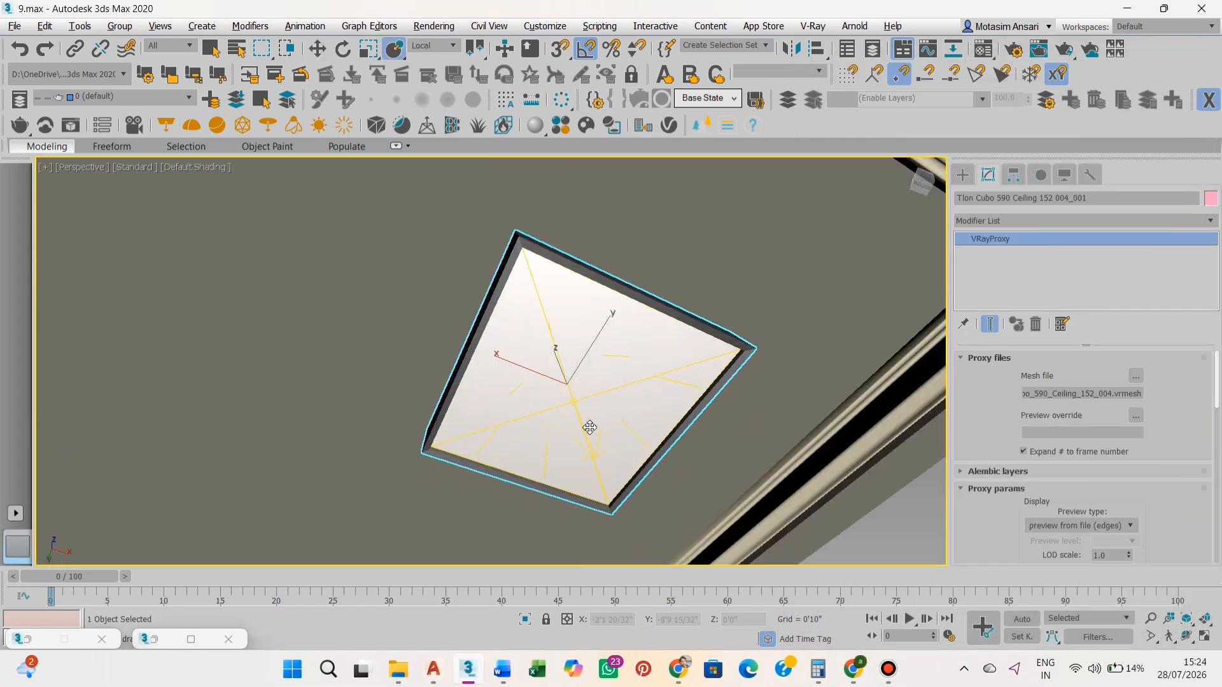
{"action": "left_click", "coordinate": [613, 380], "text": "ctrl"}
{"action": "middle_click_drag", "start_coordinate": [626, 396], "coordinate": [638, 403], "text": "alt"}
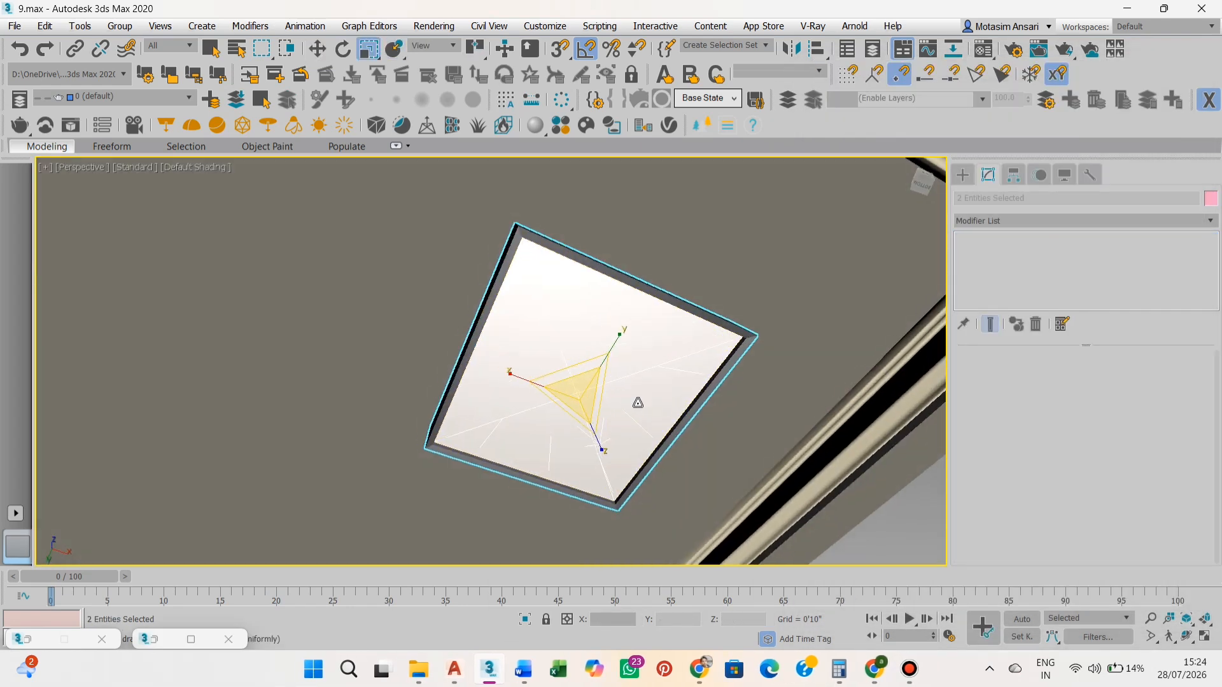
{"action": "left_click_drag", "start_coordinate": [581, 401], "coordinate": [561, 497]}
{"action": "scroll", "coordinate": [583, 433], "scroll_direction": "up", "scroll_amount": 2}
{"action": "middle_click_drag", "start_coordinate": [584, 433], "coordinate": [666, 404], "text": "alt"}
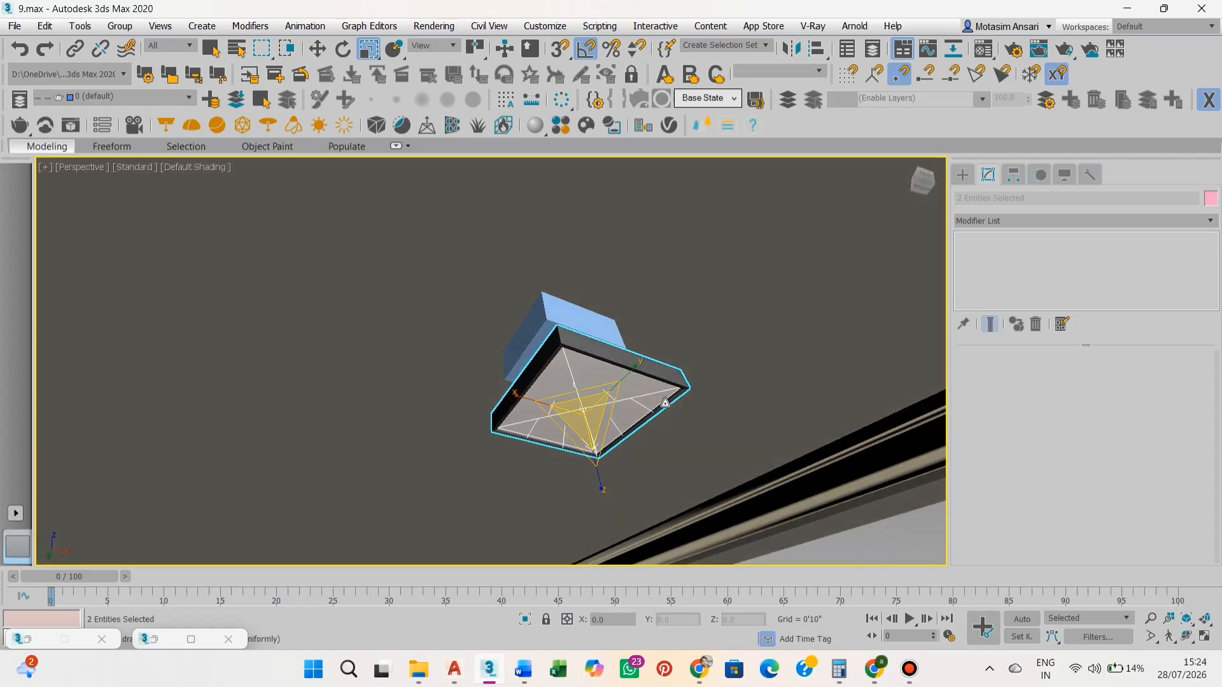
Move the fixture and its light in the top view so they are centred on the ceiling box
{"action": "key", "text": "alt+w"}
{"action": "middle_click", "coordinate": [431, 335]}
{"action": "key", "text": "alt+w"}
{"action": "scroll", "coordinate": [433, 335], "scroll_direction": "down", "scroll_amount": 2}
{"action": "scroll", "coordinate": [626, 418], "scroll_direction": "up", "scroll_amount": 10}
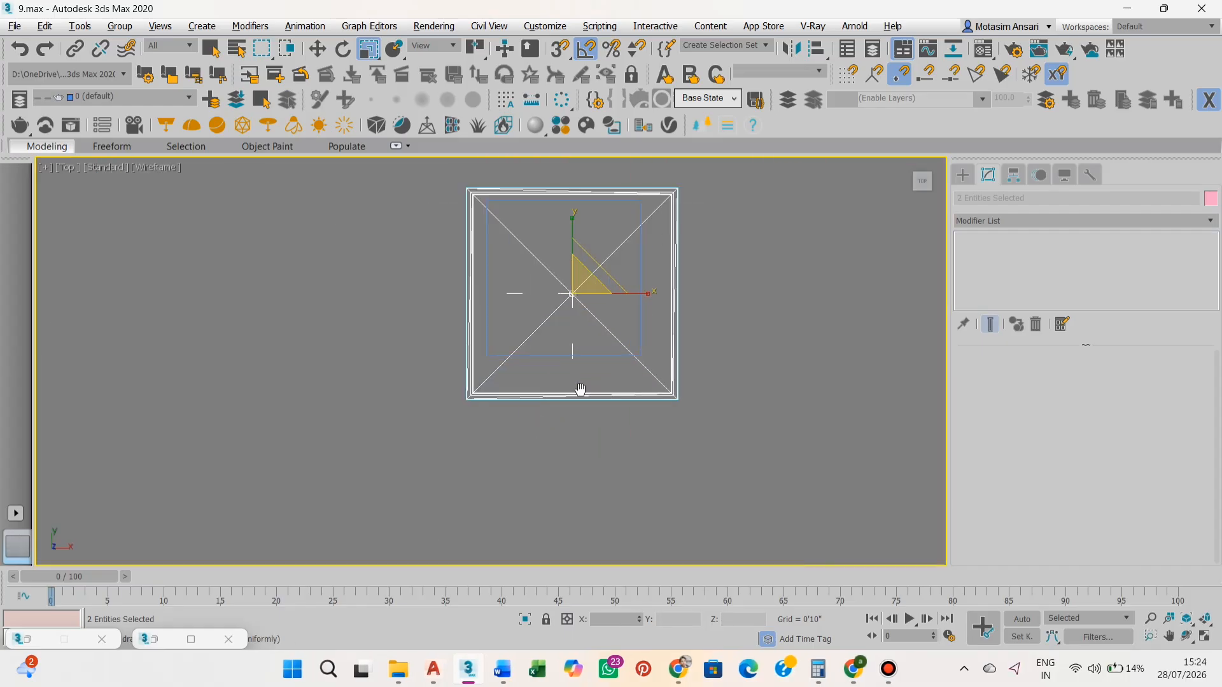
{"action": "middle_click_drag", "start_coordinate": [578, 390], "coordinate": [596, 513]}
{"action": "key", "text": "w"}
{"action": "left_click_drag", "start_coordinate": [592, 393], "coordinate": [627, 402]}
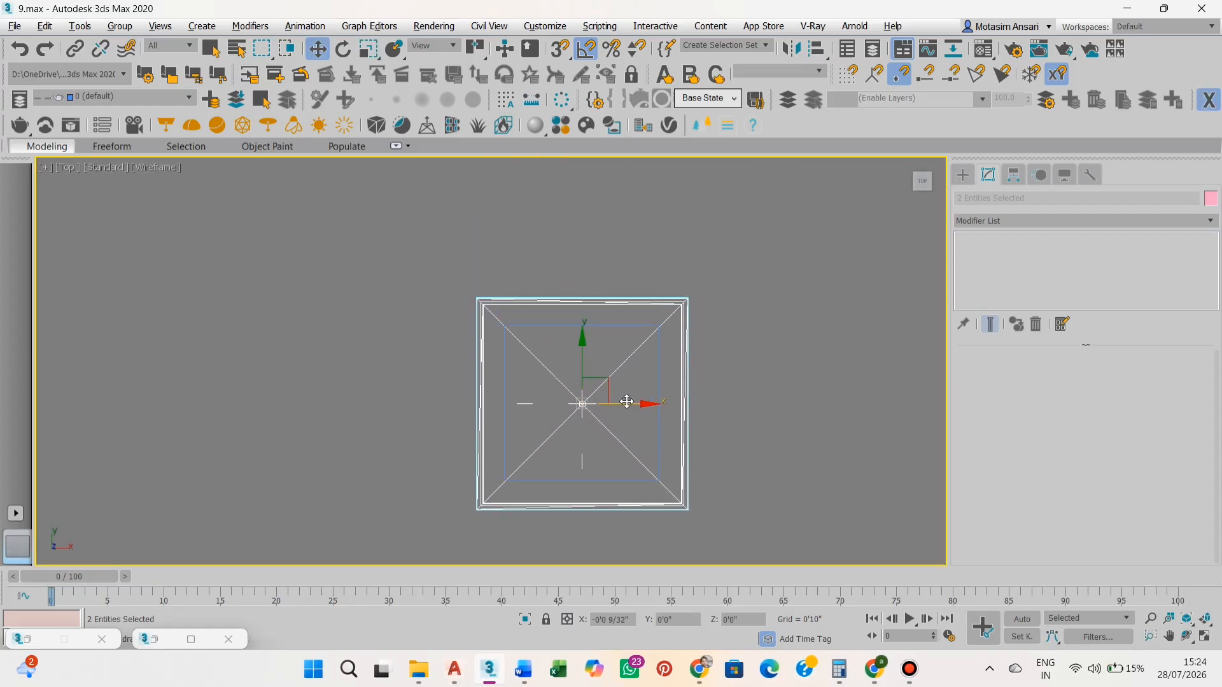
Scale the fixture and its light uniformly to about 71% to match the box's outline in the top view
{"action": "key", "text": "r"}
{"action": "left_click_drag", "start_coordinate": [581, 366], "coordinate": [579, 422]}
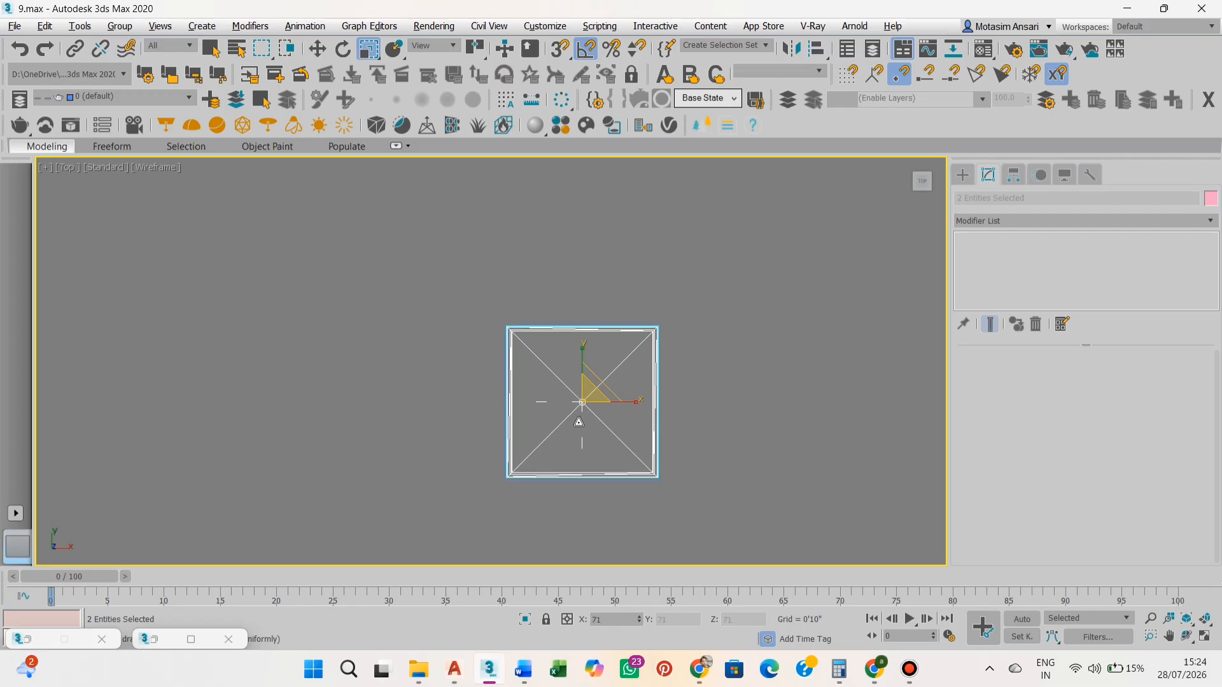
{"action": "scroll", "coordinate": [579, 422], "scroll_direction": "up", "scroll_amount": 3}
{"action": "middle_click_drag", "start_coordinate": [623, 425], "coordinate": [613, 415]}
{"action": "left_click_drag", "start_coordinate": [580, 372], "coordinate": [570, 308]}
Select the 6" box and raise it about 2.5" into the ceiling slab in the front view
{"action": "key", "text": "w"}
{"action": "key", "text": "p"}
{"action": "scroll", "coordinate": [569, 376], "scroll_direction": "up", "scroll_amount": 3}
{"action": "scroll", "coordinate": [603, 366], "scroll_direction": "up", "scroll_amount": 2}
{"action": "left_click", "coordinate": [671, 348]}
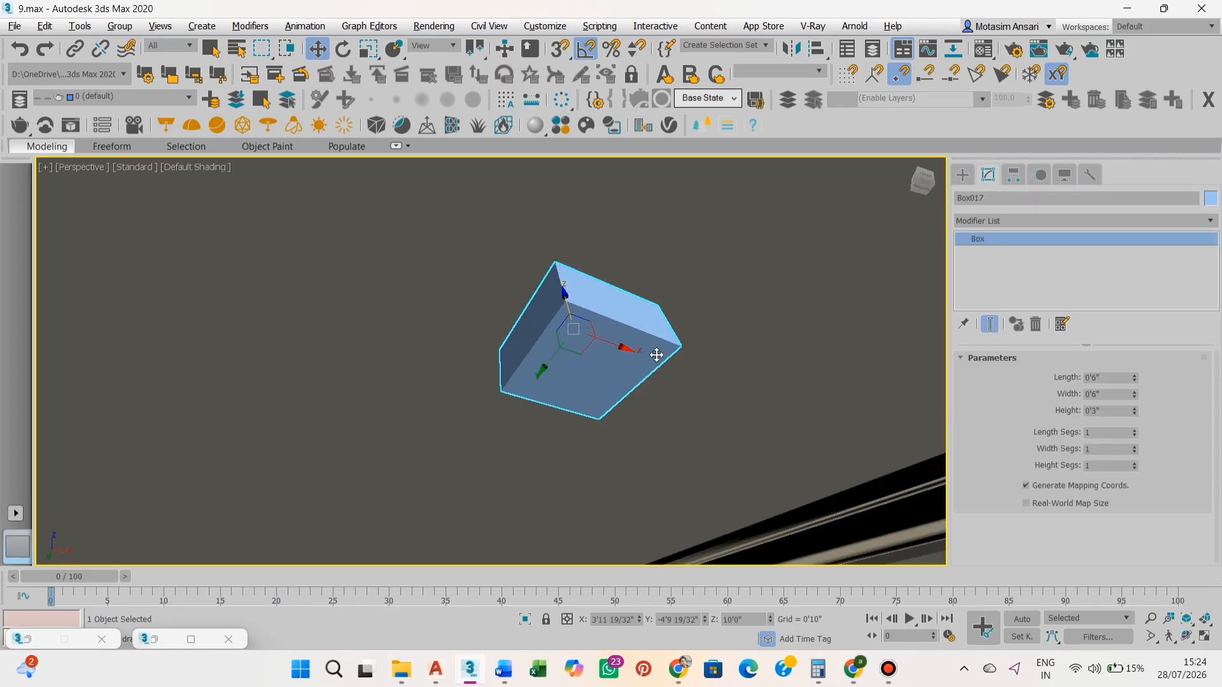
{"action": "key", "text": "f"}
{"action": "scroll", "coordinate": [662, 371], "scroll_direction": "up", "scroll_amount": 5}
{"action": "key", "text": "alt+w"}
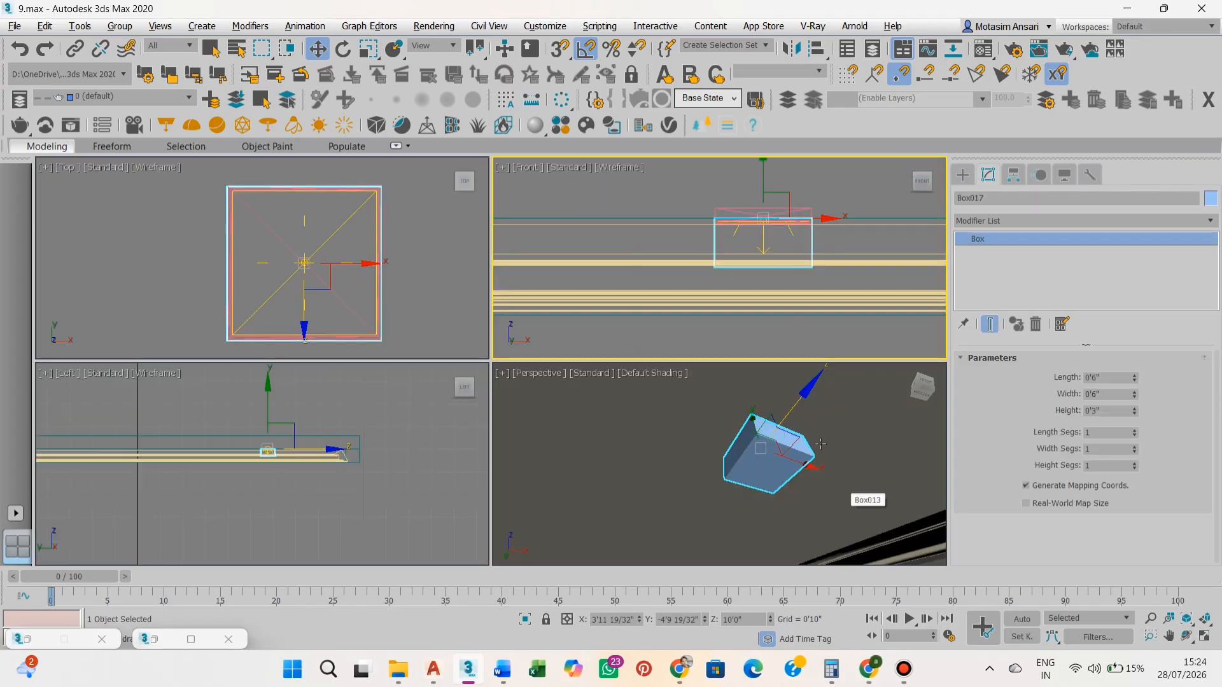
{"action": "scroll", "coordinate": [782, 257], "scroll_direction": "up", "scroll_amount": 2}
{"action": "middle_click_drag", "start_coordinate": [780, 256], "coordinate": [759, 286]}
{"action": "scroll", "coordinate": [760, 286], "scroll_direction": "down", "scroll_amount": 4}
{"action": "scroll", "coordinate": [766, 232], "scroll_direction": "up", "scroll_amount": 2}
{"action": "scroll", "coordinate": [821, 296], "scroll_direction": "up", "scroll_amount": 2}
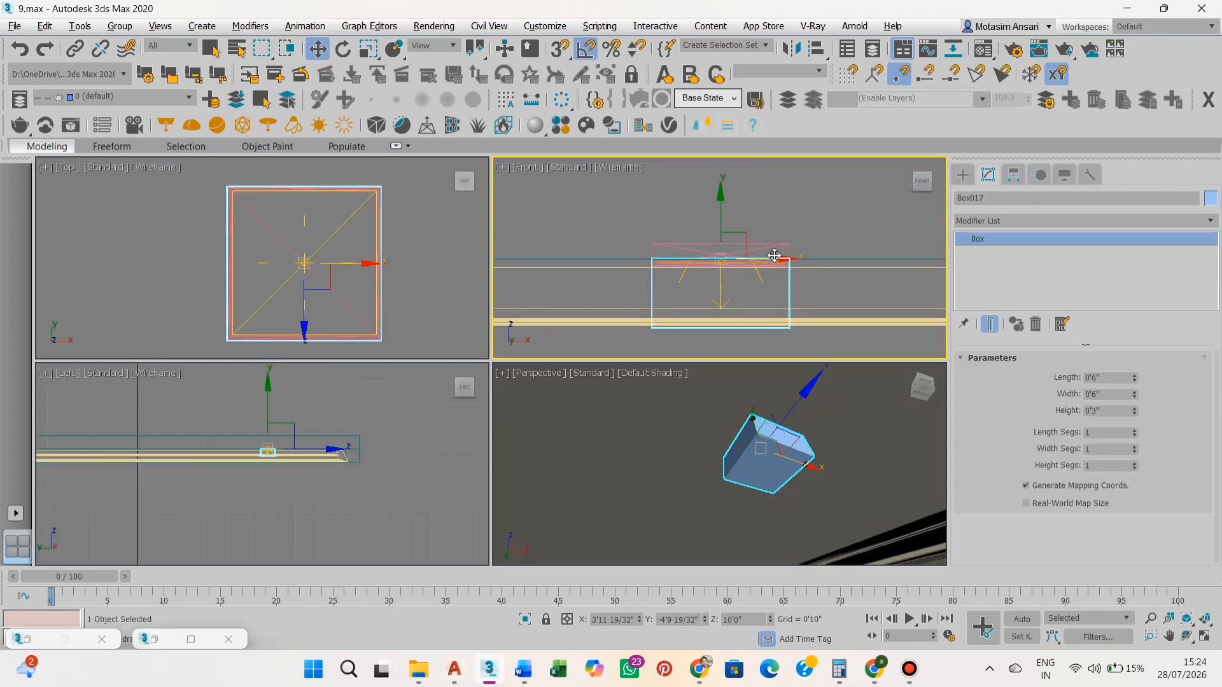
{"action": "left_click_drag", "start_coordinate": [720, 220], "coordinate": [718, 163]}
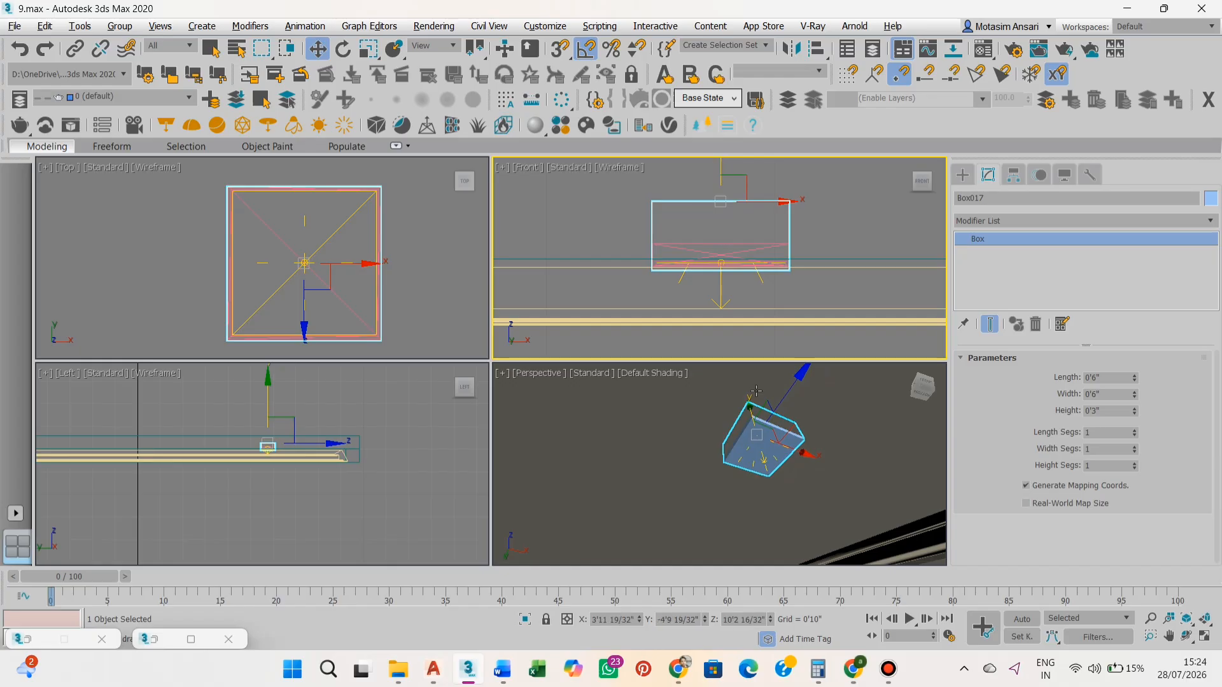
Select the fixture and its light in the front view and lower them slightly within the box
{"action": "key", "text": "alt+w"}
{"action": "scroll", "coordinate": [670, 287], "scroll_direction": "up", "scroll_amount": 3}
{"action": "middle_click_drag", "start_coordinate": [670, 287], "coordinate": [701, 341]}
{"action": "key", "text": "f"}
{"action": "left_click_drag", "start_coordinate": [531, 356], "coordinate": [491, 388]}
{"action": "scroll", "coordinate": [505, 366], "scroll_direction": "down", "scroll_amount": 3}
{"action": "middle_click_drag", "start_coordinate": [505, 367], "coordinate": [591, 326]}
{"action": "key", "text": "alt+w"}
{"action": "scroll", "coordinate": [878, 245], "scroll_direction": "up", "scroll_amount": 2}
{"action": "left_click_drag", "start_coordinate": [778, 200], "coordinate": [779, 206]}
{"action": "middle_click", "coordinate": [674, 383]}
{"action": "key", "text": "alt+w"}
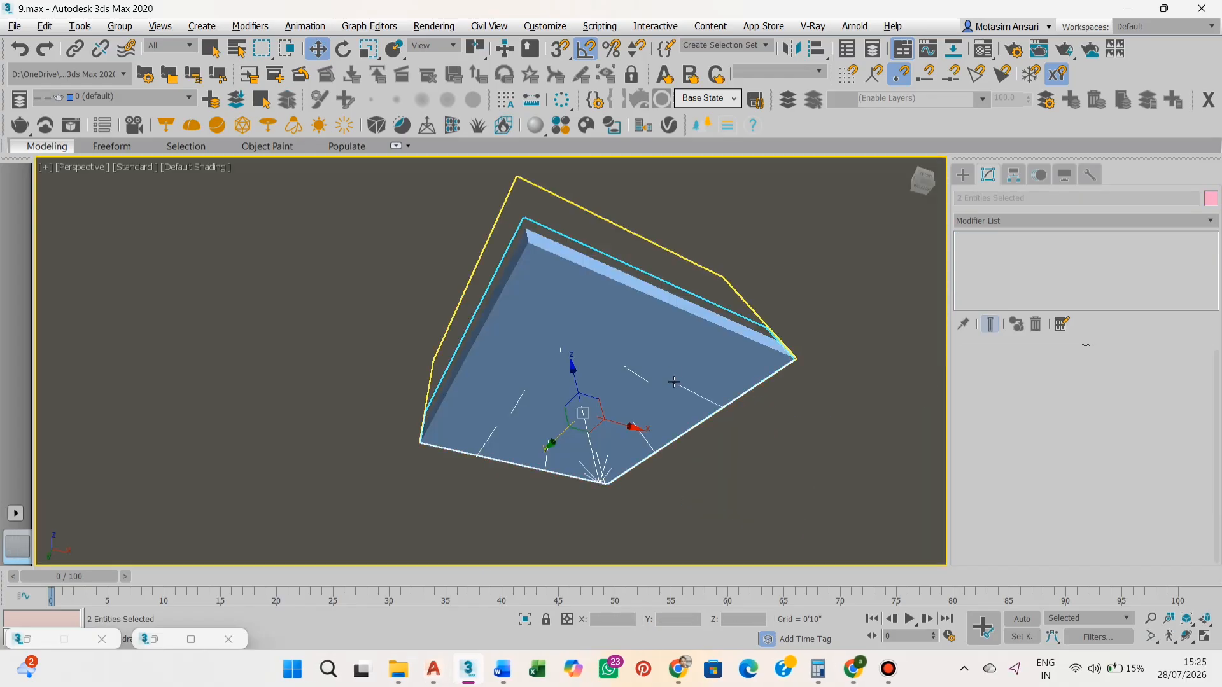
Add the box to the selection and copy the fixture, light and box to the ceiling's other three corners in the top view
{"action": "left_click", "coordinate": [674, 382], "text": "ctrl"}
{"action": "scroll", "coordinate": [676, 382], "scroll_direction": "down", "scroll_amount": 2}
{"action": "key", "text": "t"}
{"action": "scroll", "coordinate": [556, 379], "scroll_direction": "down", "scroll_amount": 4}
{"action": "middle_click_drag", "start_coordinate": [556, 356], "coordinate": [670, 443]}
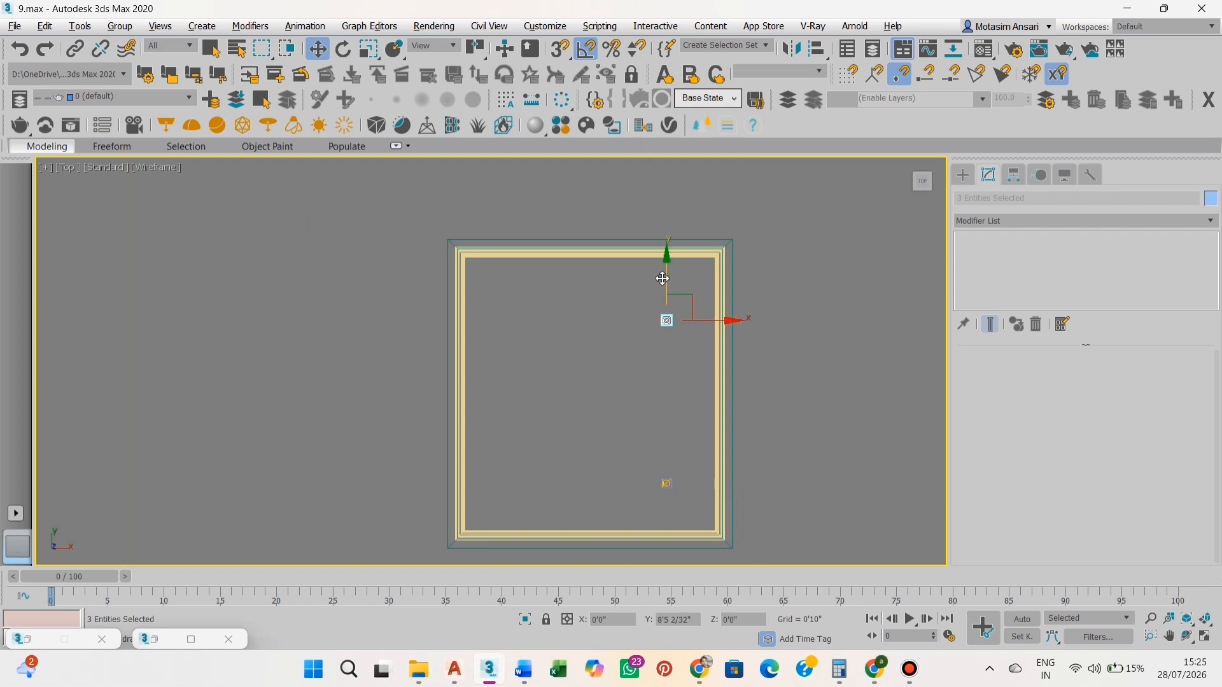
{"action": "left_click", "coordinate": [642, 436]}
{"action": "left_click_drag", "start_coordinate": [665, 266], "coordinate": [670, 280], "text": "shift"}
{"action": "key", "text": "ctrl+z"}
{"action": "key", "text": "Return"}
{"action": "left_click_drag", "start_coordinate": [682, 458], "coordinate": [645, 496], "text": "ctrl"}
{"action": "left_click_drag", "start_coordinate": [720, 400], "coordinate": [568, 399], "text": "shift"}
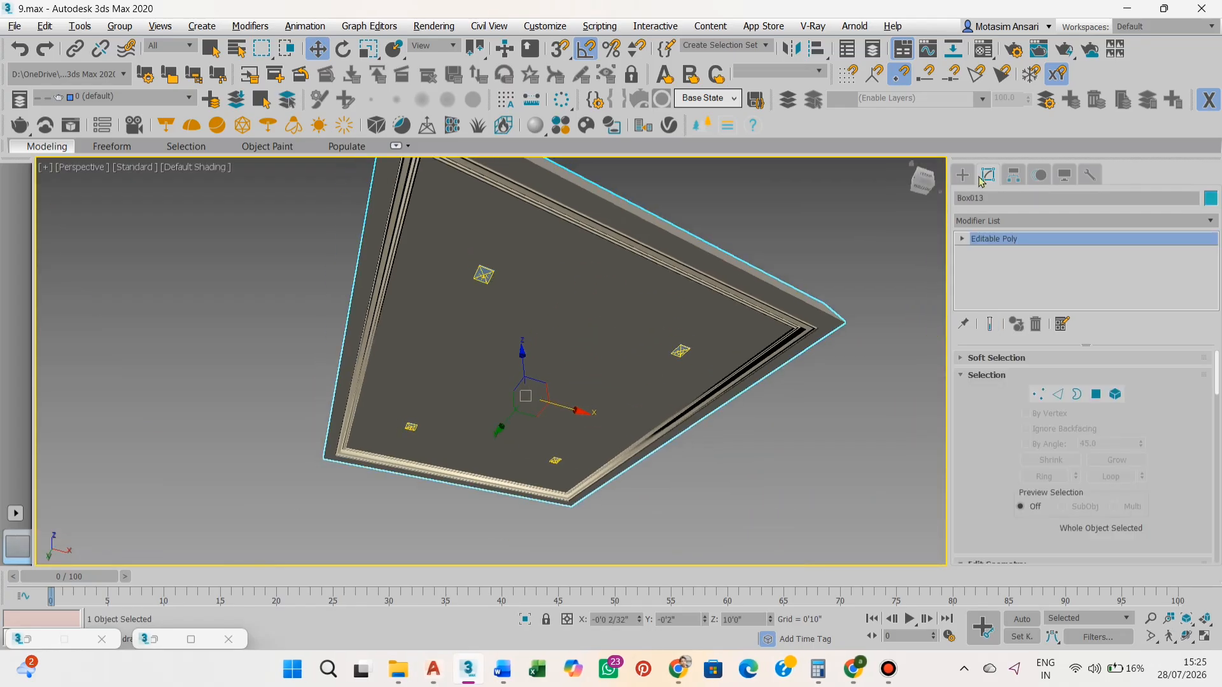
Start a ProBoolean on the ceiling slab and subtract the first light-fixture box from it
{"action": "left_click", "coordinate": [962, 175]}
{"action": "left_click", "coordinate": [987, 175]}
{"action": "left_click", "coordinate": [1018, 217]}
{"action": "left_click", "coordinate": [970, 204]}
{"action": "left_click", "coordinate": [963, 175]}
{"action": "left_click", "coordinate": [1011, 219]}
{"action": "left_click", "coordinate": [1018, 250]}
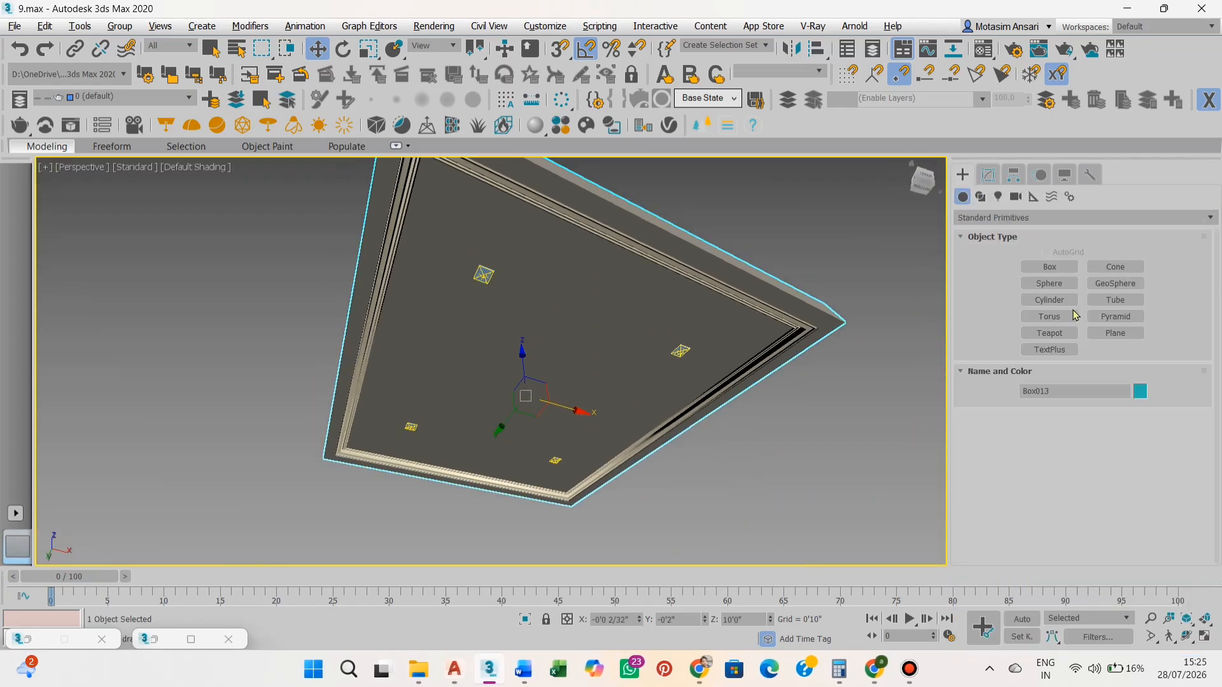
{"action": "left_click", "coordinate": [1114, 333]}
{"action": "left_click", "coordinate": [1112, 437]}
{"action": "scroll", "coordinate": [694, 331], "scroll_direction": "up", "scroll_amount": 8}
{"action": "left_click", "coordinate": [598, 414]}
Subtract the remaining three fixture boxes from the ceiling slab to open recesses around the other lights
{"action": "middle_click_drag", "start_coordinate": [382, 509], "coordinate": [616, 403]}
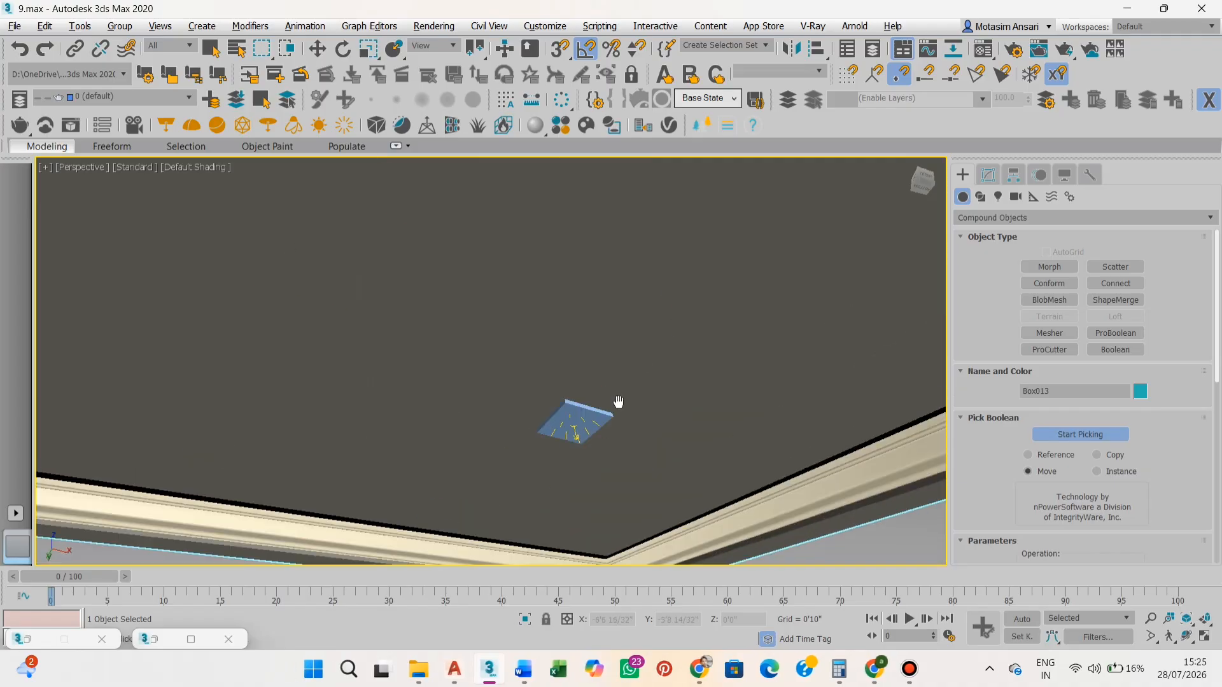
{"action": "left_click", "coordinate": [577, 420]}
{"action": "middle_click_drag", "start_coordinate": [159, 363], "coordinate": [471, 439]}
{"action": "left_click", "coordinate": [410, 389]}
{"action": "middle_click_drag", "start_coordinate": [439, 356], "coordinate": [573, 535]}
{"action": "left_click", "coordinate": [614, 232]}
{"action": "scroll", "coordinate": [647, 362], "scroll_direction": "down", "scroll_amount": 8}
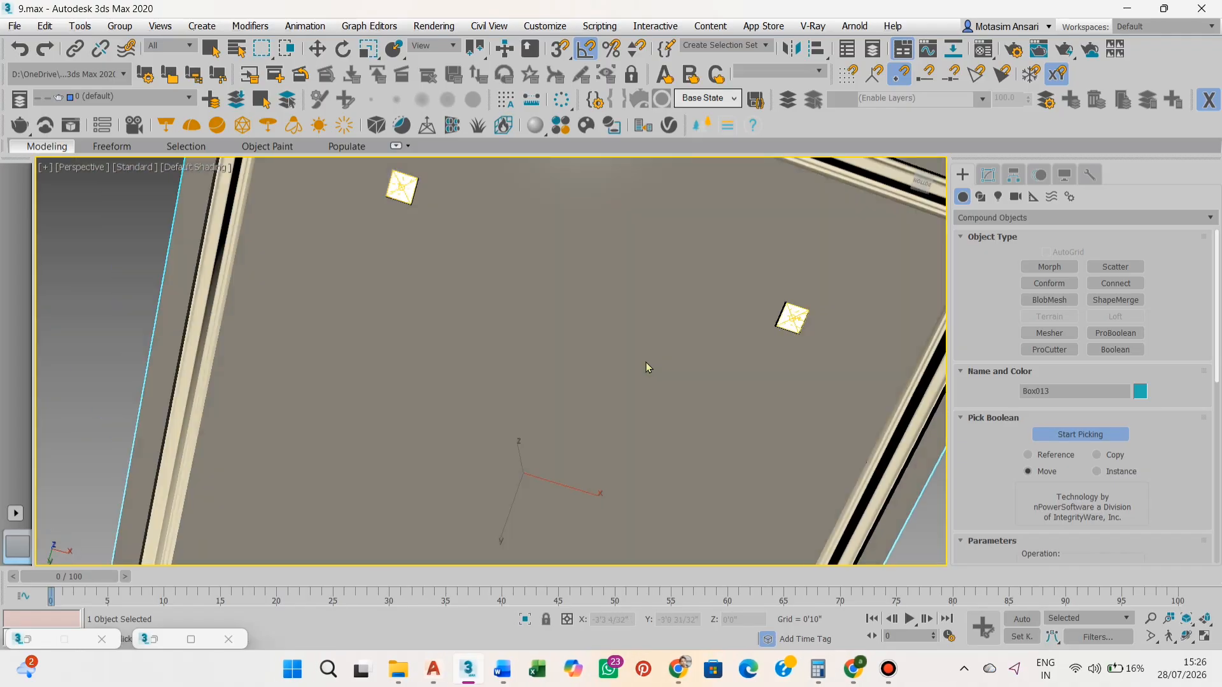
{"action": "middle_click_drag", "start_coordinate": [647, 361], "coordinate": [658, 413], "text": "alt"}
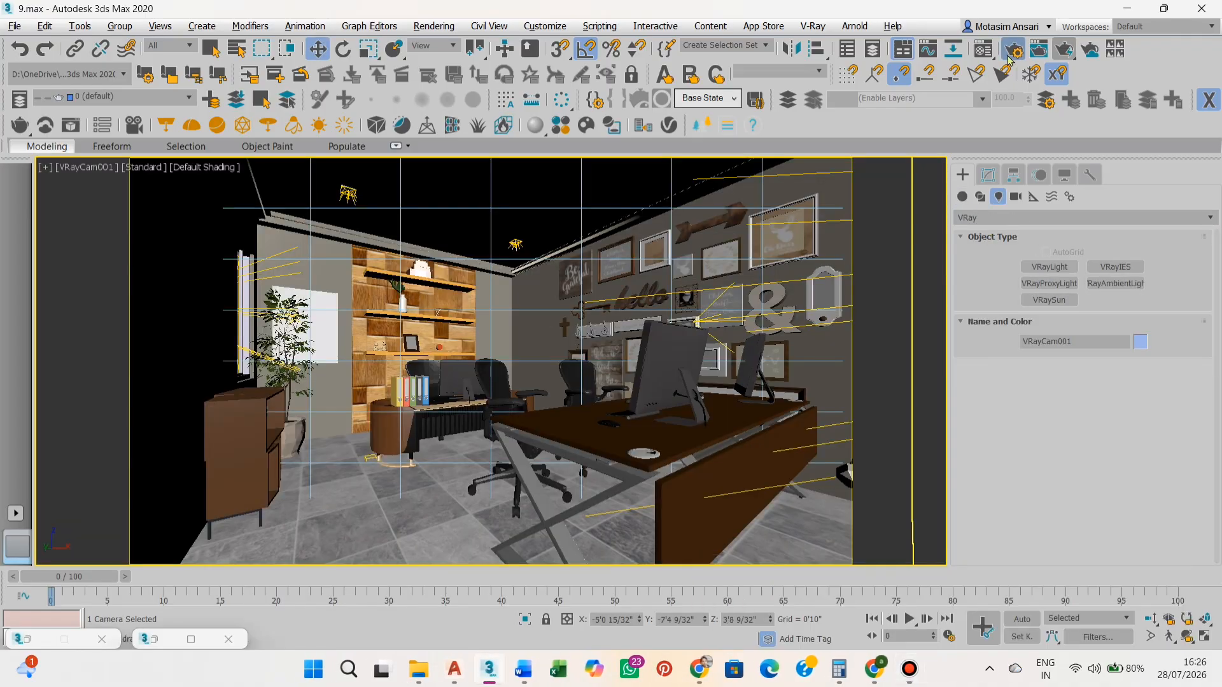
Configure the V-Ray bucket image sampler with min subdivs 2, max subdivs 8, bucket width 32 and noise threshold 0.02
{"action": "key", "text": "F10"}
{"action": "left_click", "coordinate": [841, 160]}
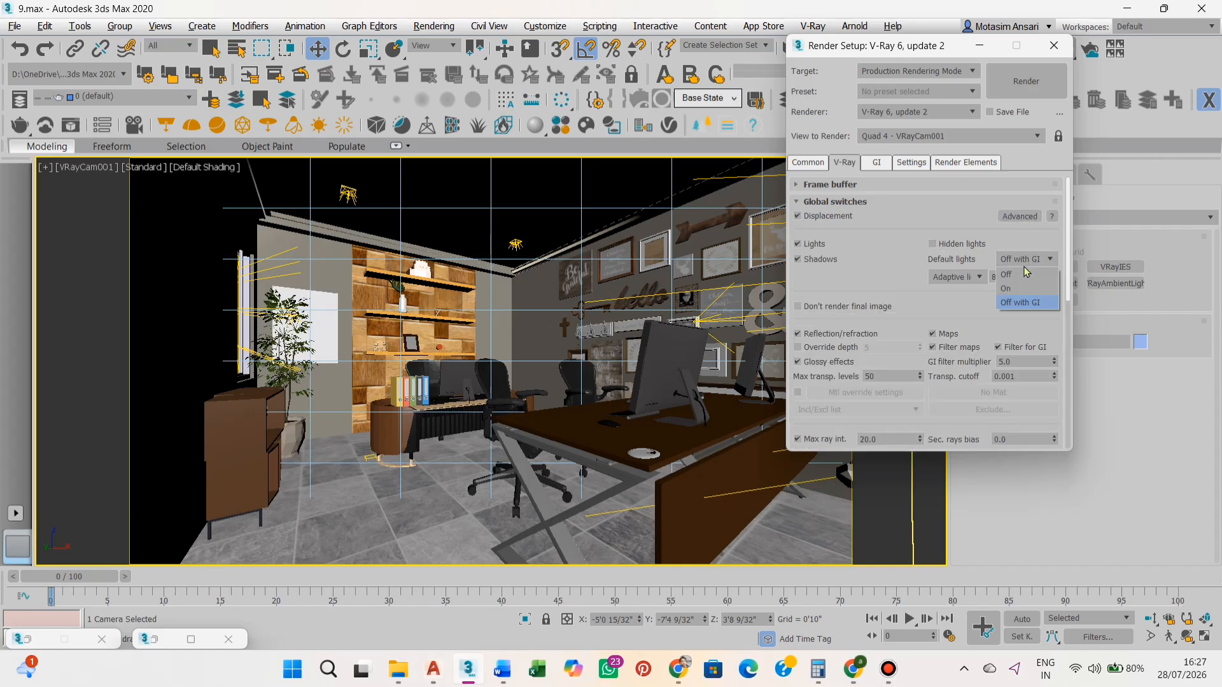
{"action": "left_click_drag", "start_coordinate": [943, 308], "coordinate": [901, 23]}
{"action": "left_click", "coordinate": [884, 341]}
{"action": "left_click", "coordinate": [874, 354]}
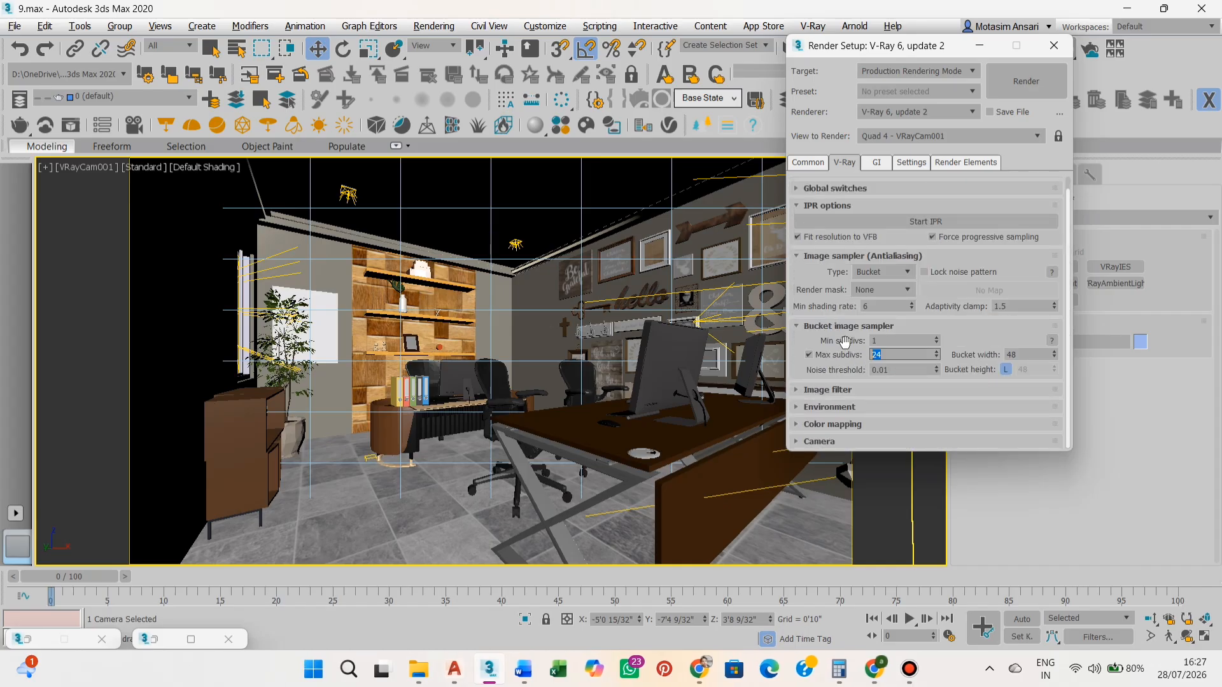
{"action": "left_click_drag", "start_coordinate": [888, 356], "coordinate": [858, 366]}
{"action": "type", "text": "8"}
{"action": "left_click_drag", "start_coordinate": [1022, 356], "coordinate": [967, 349]}
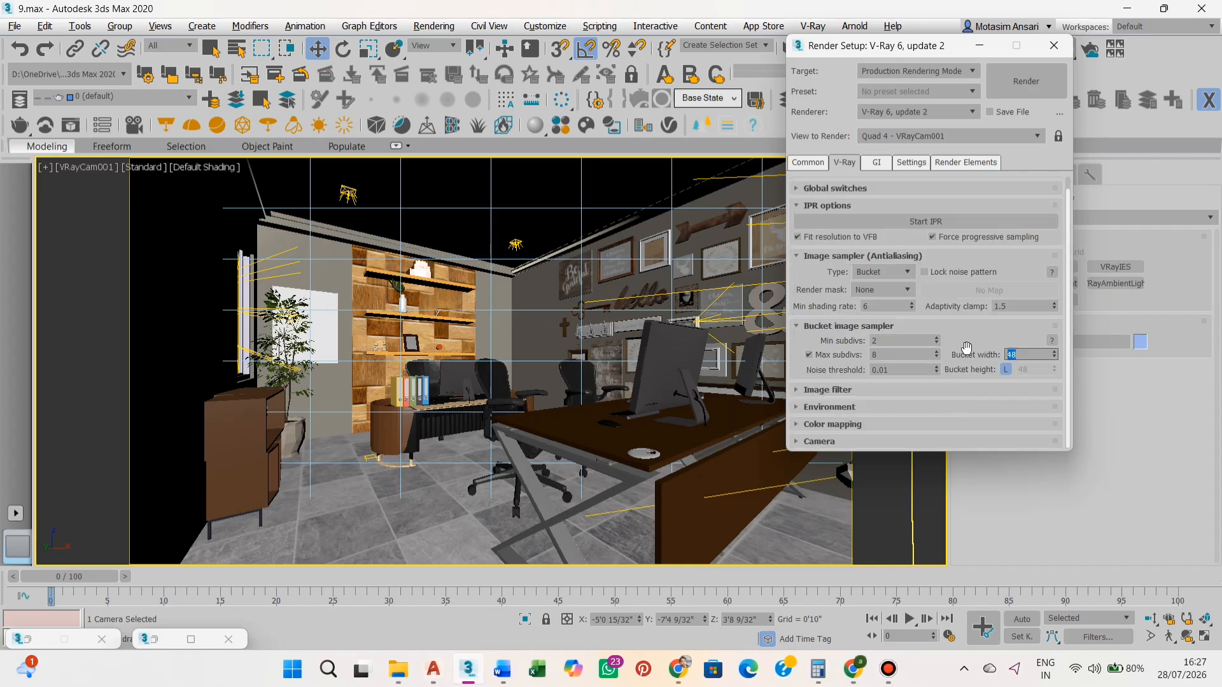
{"action": "type", "text": "32"}
{"action": "key", "text": "Return"}
{"action": "type", "text": "0.02"}
Set the image filter to Catmull-Rom and use Reinhard color mapping with a burn value of 0.3
{"action": "left_click", "coordinate": [926, 391]}
{"action": "left_click_drag", "start_coordinate": [948, 422], "coordinate": [964, 340]}
{"action": "left_click", "coordinate": [976, 340]}
{"action": "left_click", "coordinate": [982, 385]}
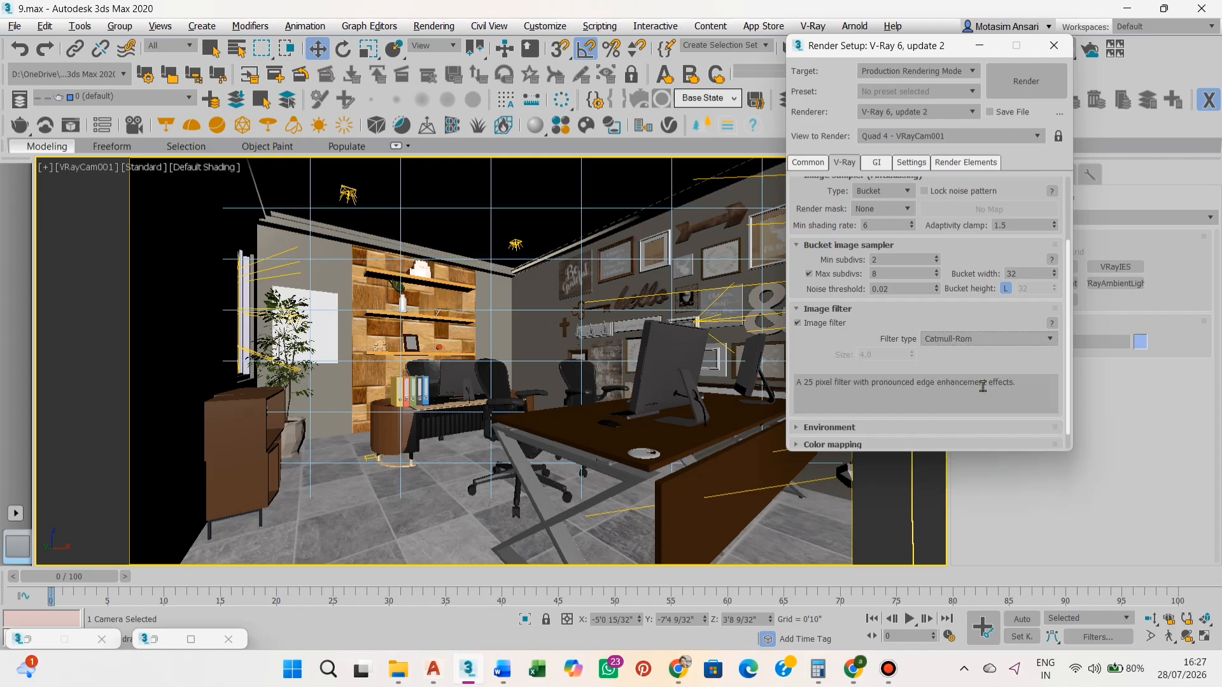
{"action": "left_click", "coordinate": [874, 426]}
{"action": "left_click_drag", "start_coordinate": [877, 434], "coordinate": [873, 375]}
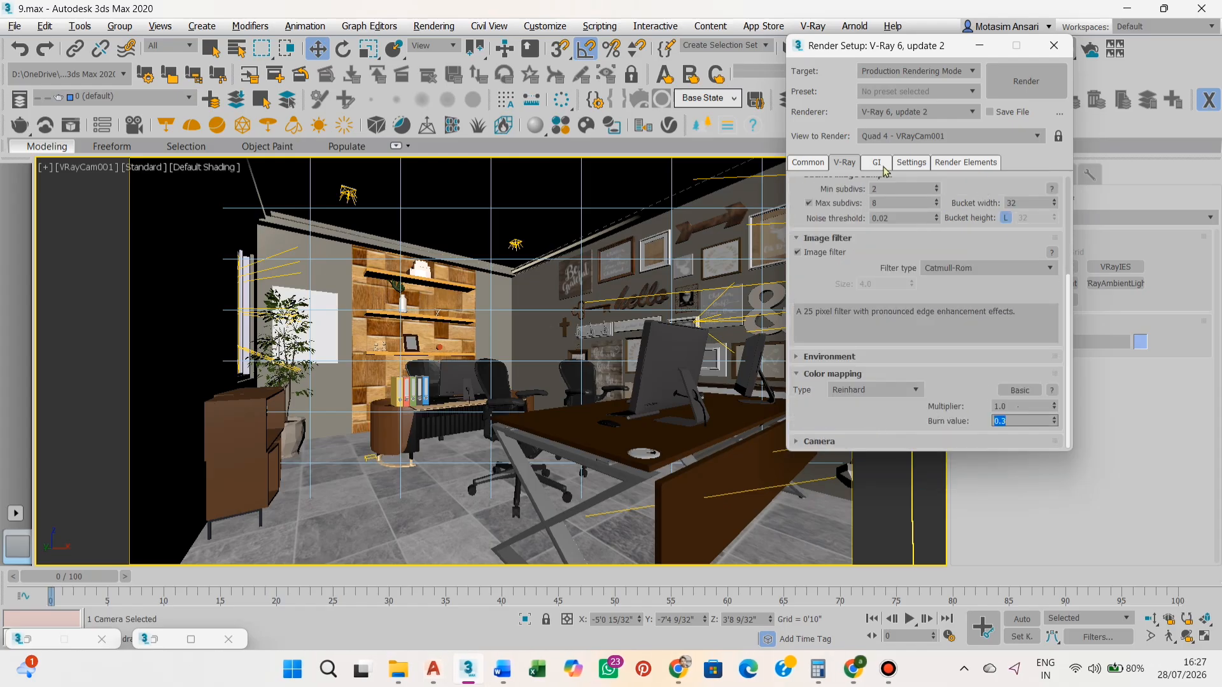
Use Irradiance map as the primary GI engine with the Very low preset, 60 subdivs and 30 interpolation samples
{"action": "left_click", "coordinate": [884, 168]}
{"action": "left_click", "coordinate": [983, 213]}
{"action": "left_click", "coordinate": [977, 232]}
{"action": "left_click", "coordinate": [922, 254]}
{"action": "left_click", "coordinate": [910, 241]}
{"action": "left_click", "coordinate": [905, 265]}
{"action": "type", "text": "60"}
{"action": "left_click_drag", "start_coordinate": [1025, 258], "coordinate": [949, 252]}
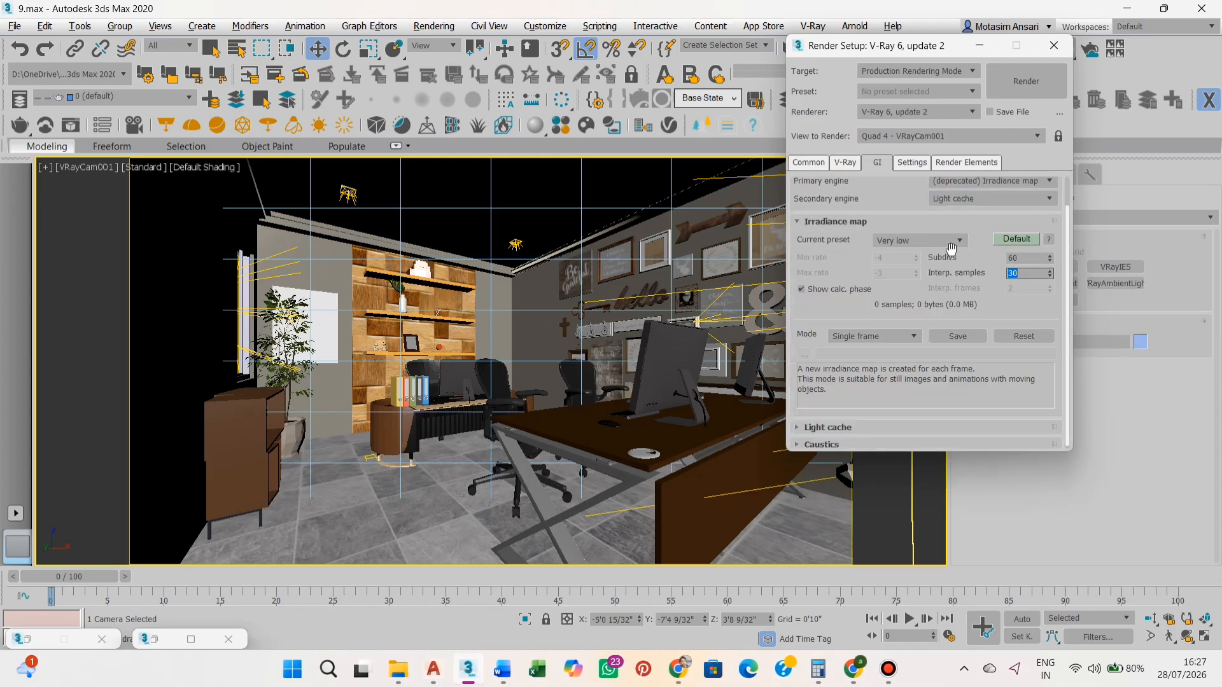
{"action": "type", "text": "30"}
Set the light cache subdivs to 600
{"action": "left_click", "coordinate": [838, 427]}
{"action": "left_click_drag", "start_coordinate": [890, 439], "coordinate": [853, 275]}
{"action": "type", "text": "600"}
Add the VRayDenoiser render element and render the camera view
{"action": "left_click", "coordinate": [965, 163]}
{"action": "left_click", "coordinate": [837, 223]}
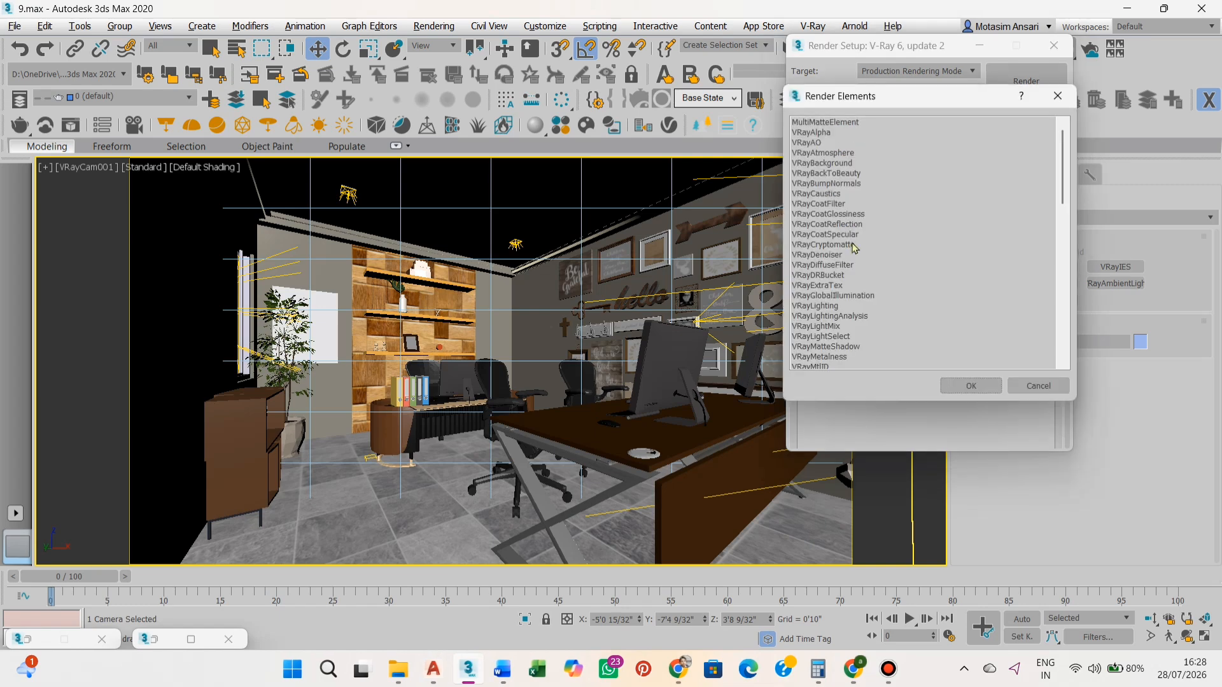
{"action": "left_click", "coordinate": [851, 251]}
{"action": "left_click", "coordinate": [970, 385]}
{"action": "key", "text": "shift+q"}
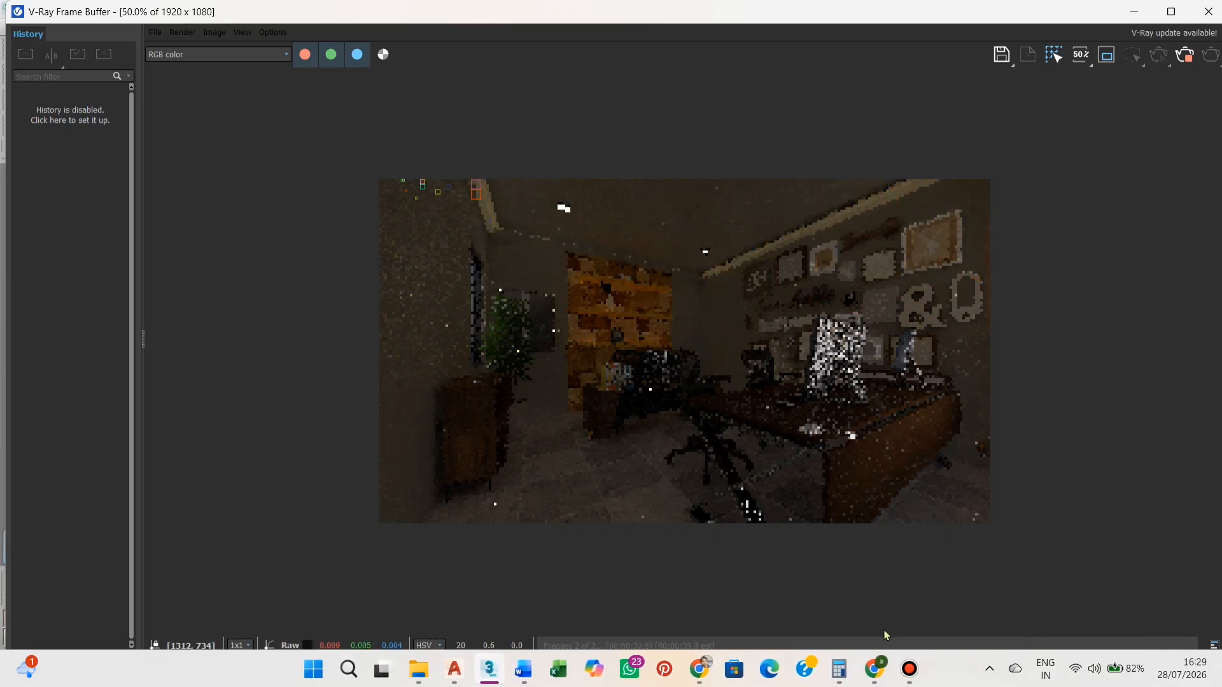
{"action": "left_click", "coordinate": [909, 668]}
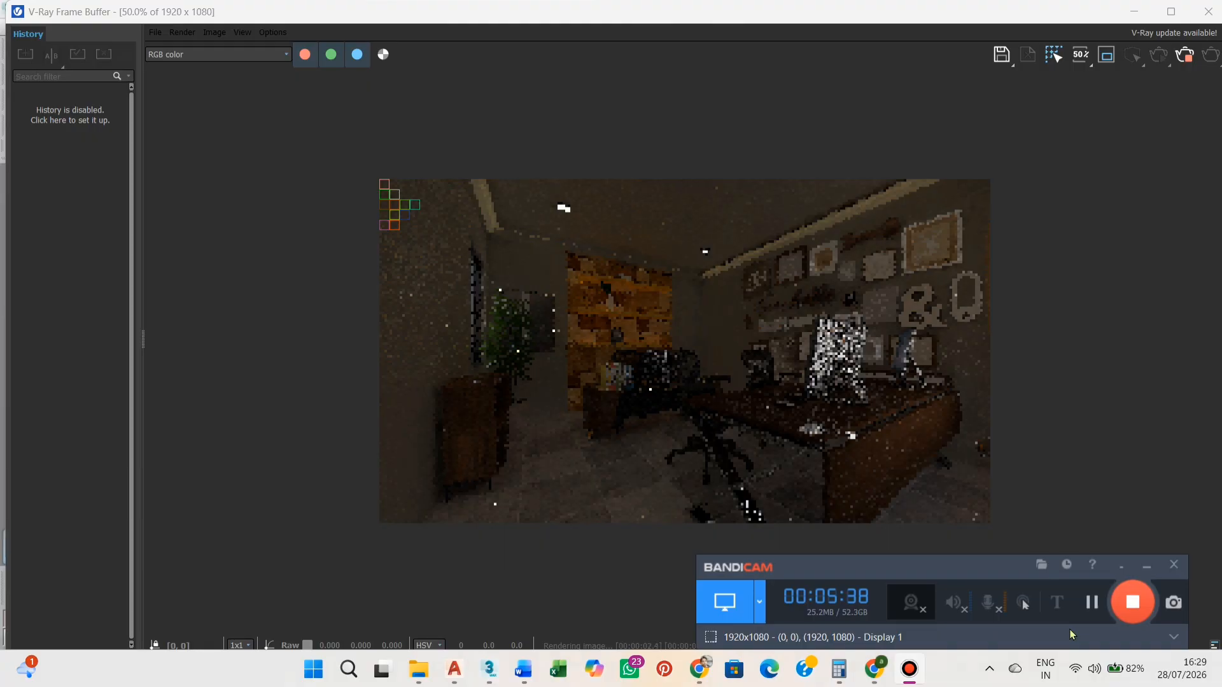
{"action": "left_click", "coordinate": [1091, 602]}
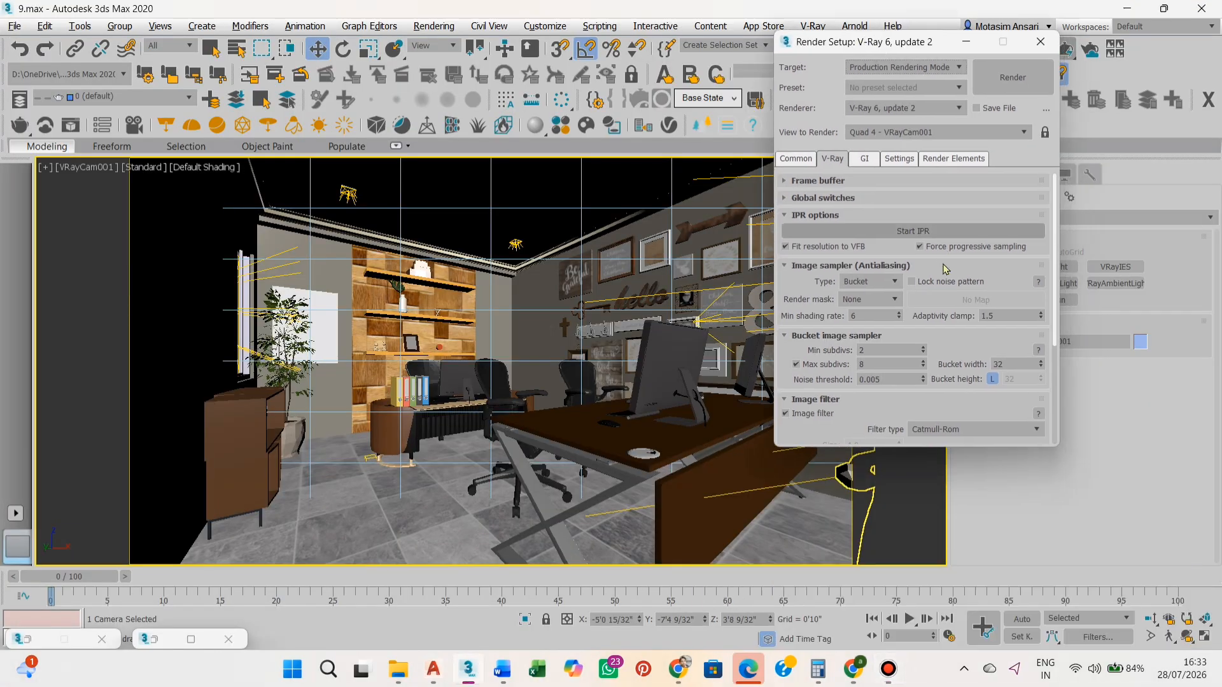
Close the render setup, select the view's V-Ray camera and switch its exposure mode to Exposure value (EV)
{"action": "left_click", "coordinate": [1041, 41]}
{"action": "left_click", "coordinate": [96, 167]}
{"action": "left_click", "coordinate": [153, 478]}
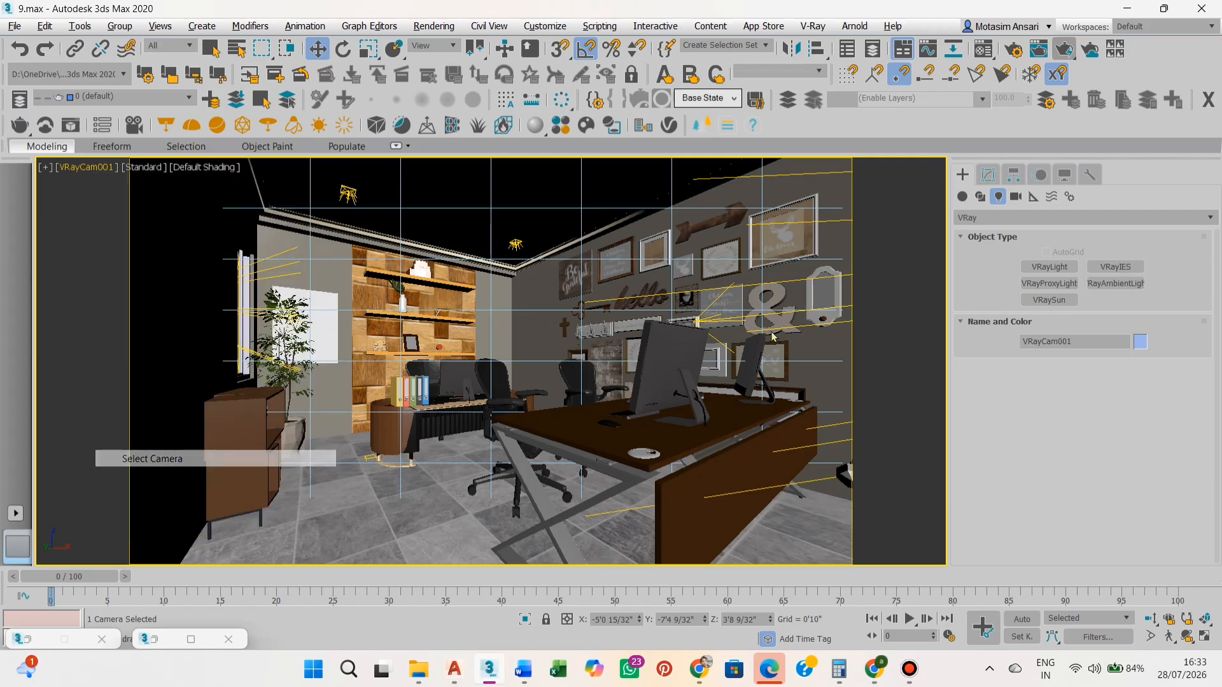
{"action": "left_click", "coordinate": [988, 175]}
{"action": "scroll", "coordinate": [1164, 484], "scroll_direction": "down", "scroll_amount": 4}
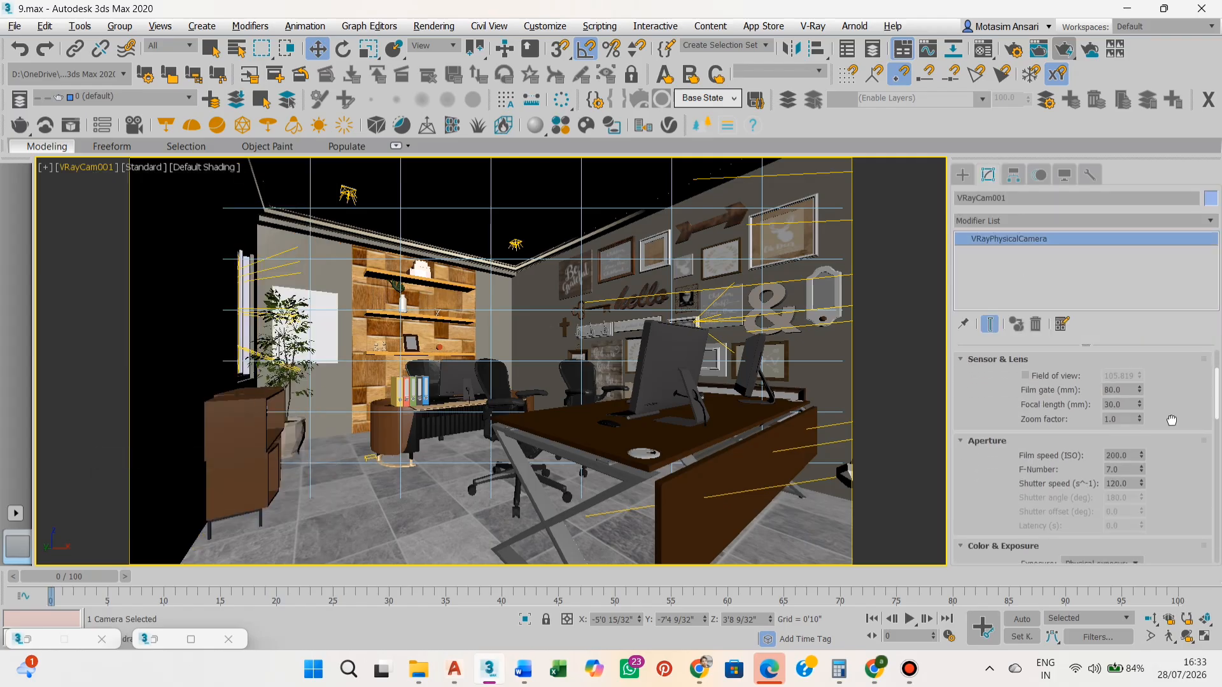
{"action": "scroll", "coordinate": [1159, 462], "scroll_direction": "down", "scroll_amount": 1}
{"action": "scroll", "coordinate": [1162, 448], "scroll_direction": "down", "scroll_amount": 8}
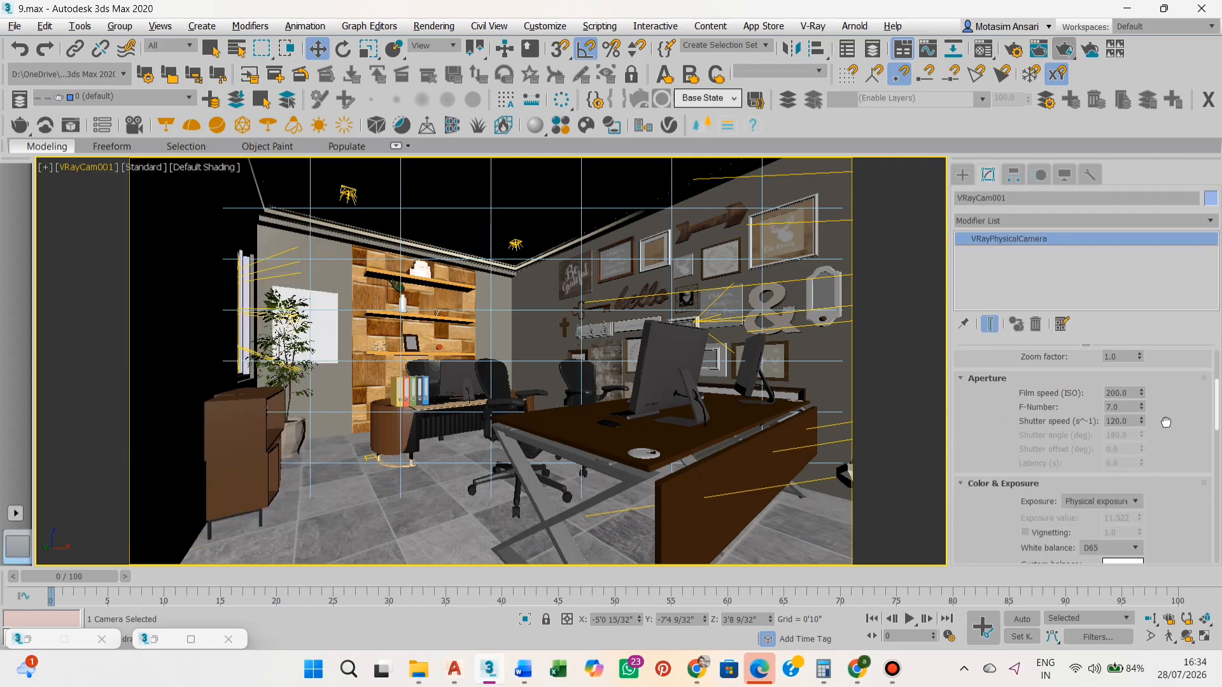
{"action": "scroll", "coordinate": [1167, 409], "scroll_direction": "down", "scroll_amount": 10}
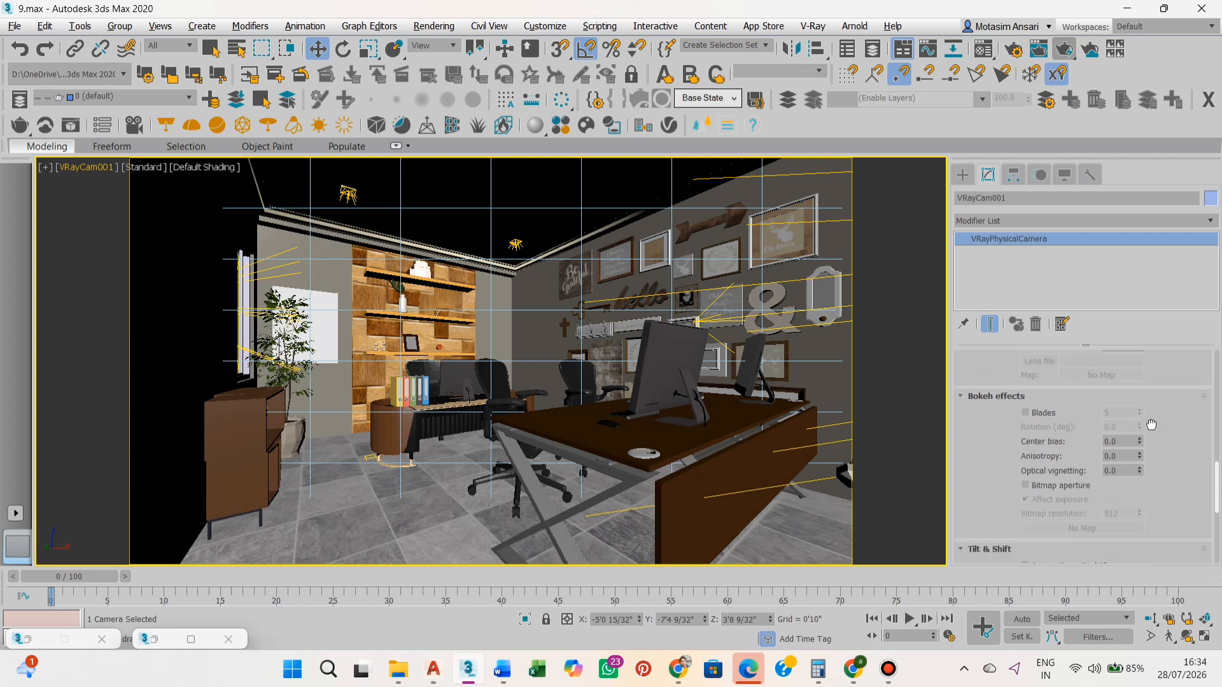
{"action": "scroll", "coordinate": [1078, 446], "scroll_direction": "up", "scroll_amount": 9}
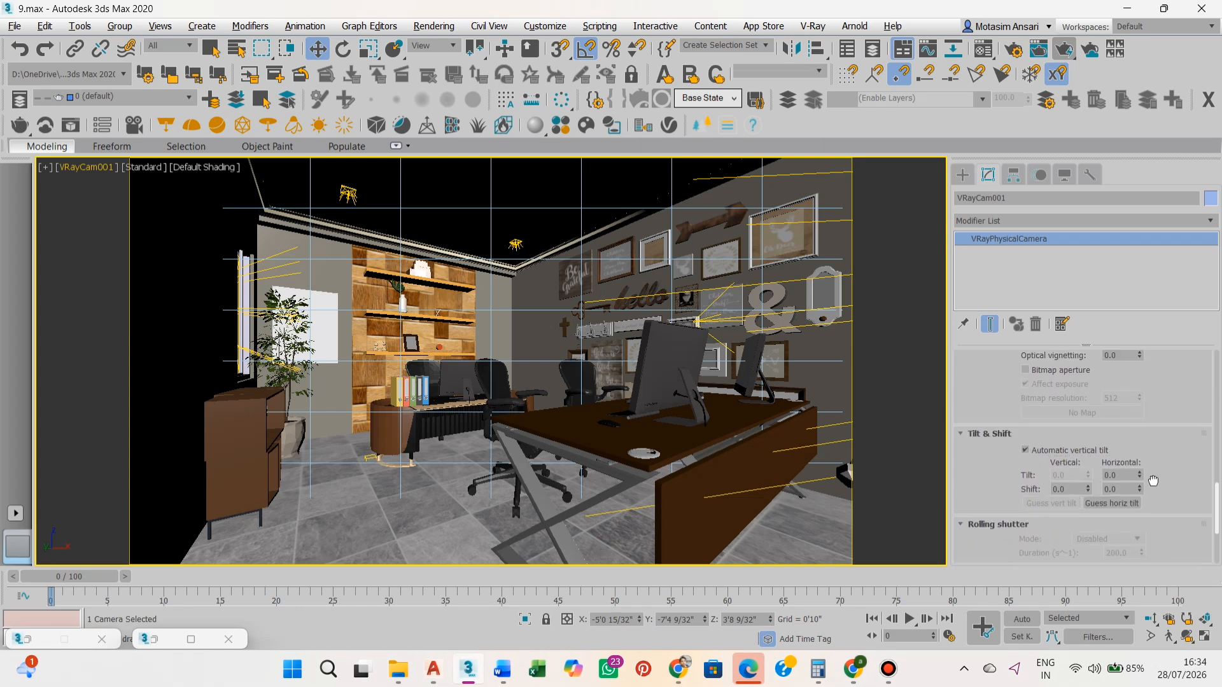
{"action": "scroll", "coordinate": [1168, 541], "scroll_direction": "up", "scroll_amount": 5}
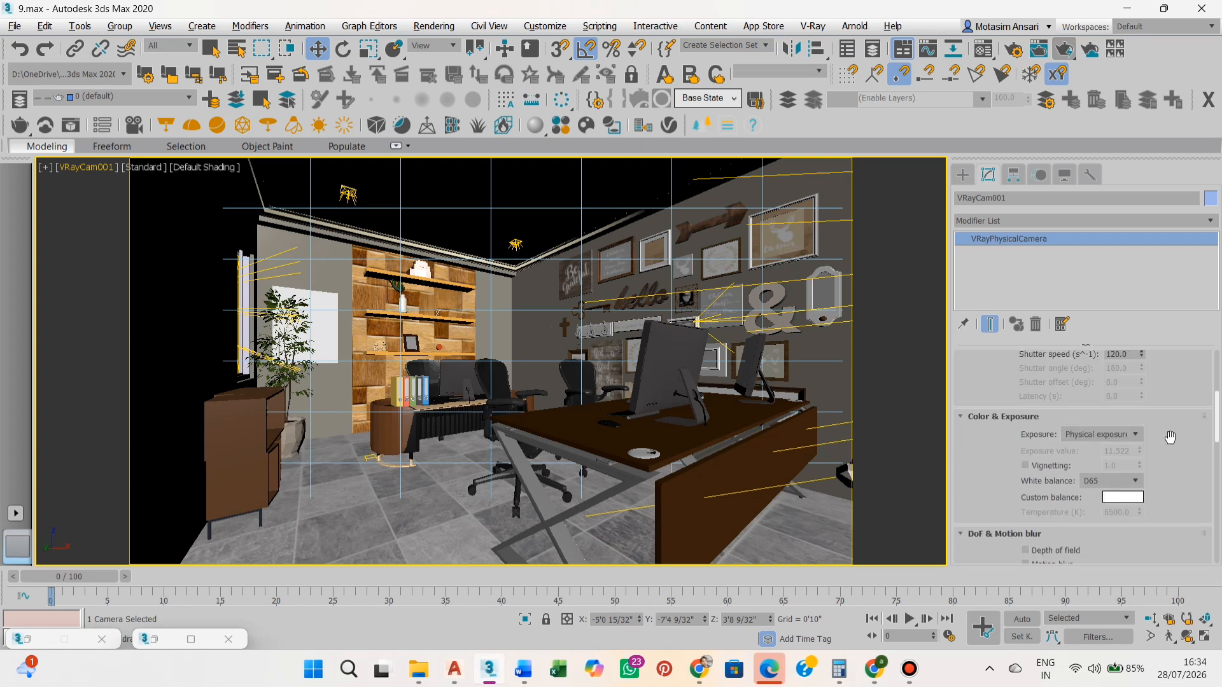
{"action": "left_click", "coordinate": [1124, 516]}
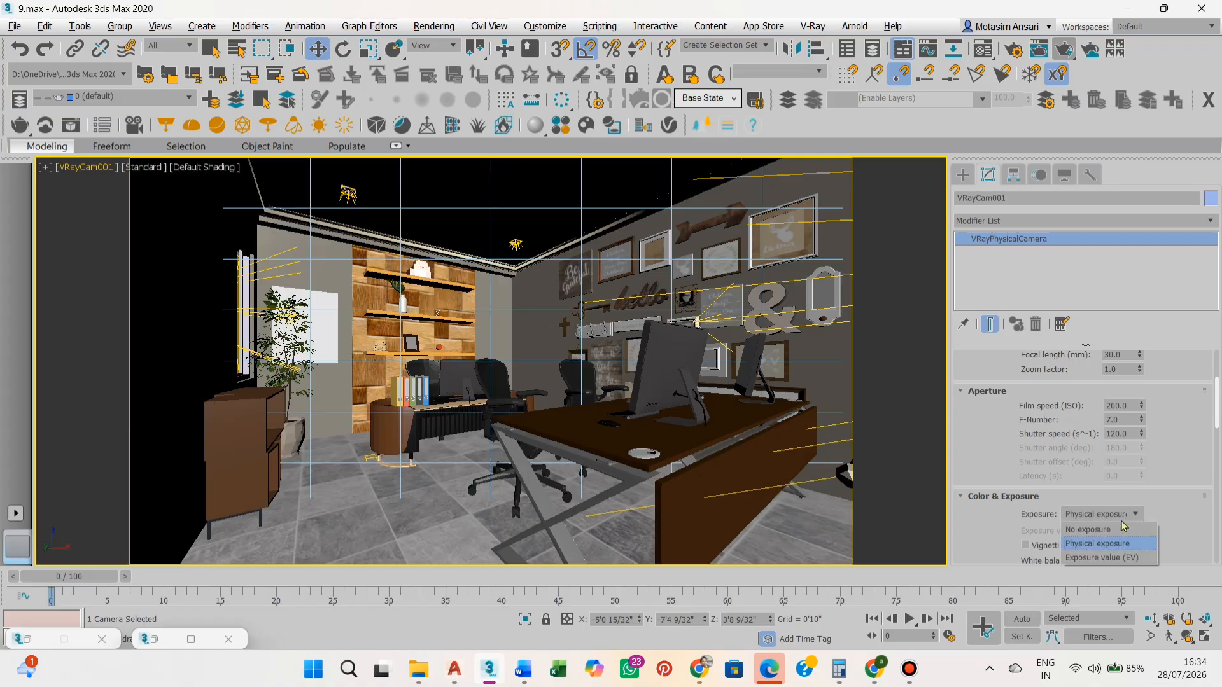
{"action": "left_click", "coordinate": [1113, 557]}
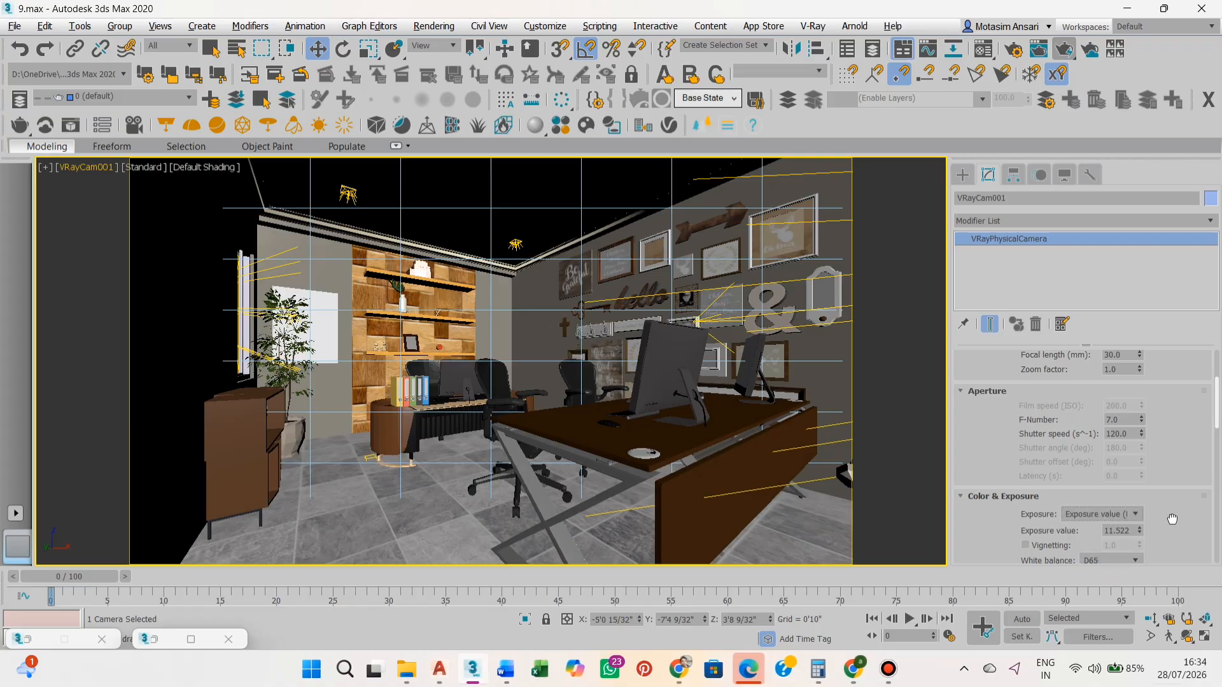
Set the camera's exposure value to 13 and its white balance to Neutral
{"action": "scroll", "coordinate": [1171, 485], "scroll_direction": "down", "scroll_amount": 2}
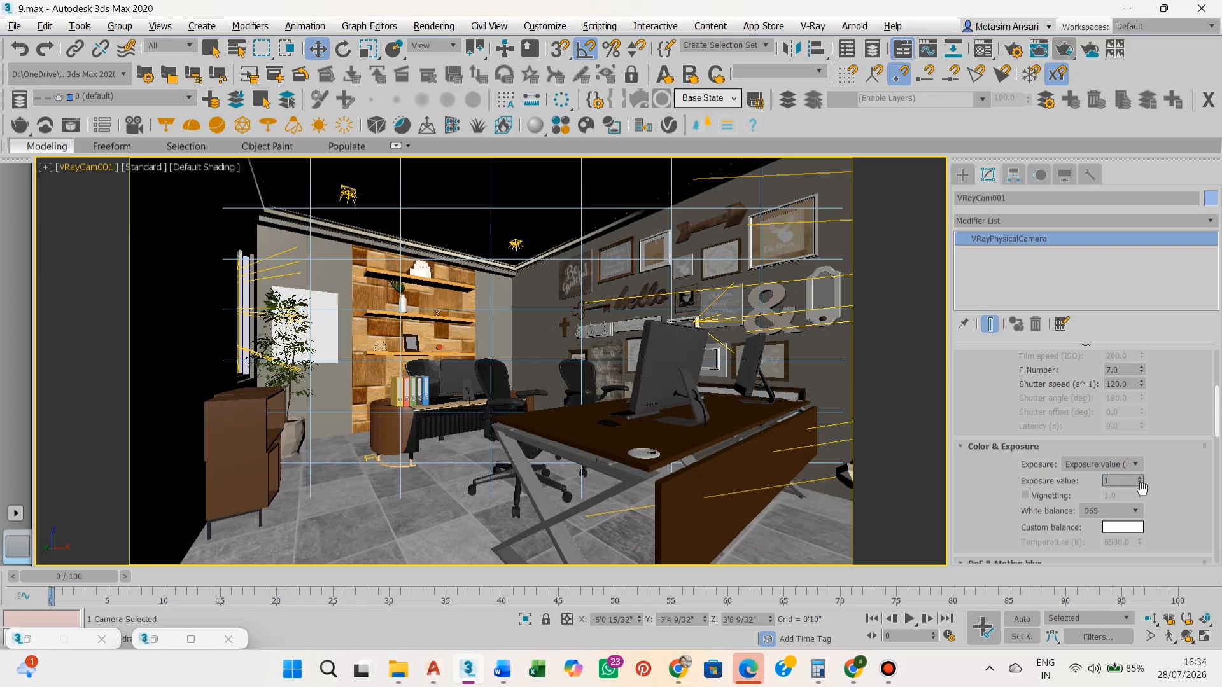
{"action": "type", "text": "4"}
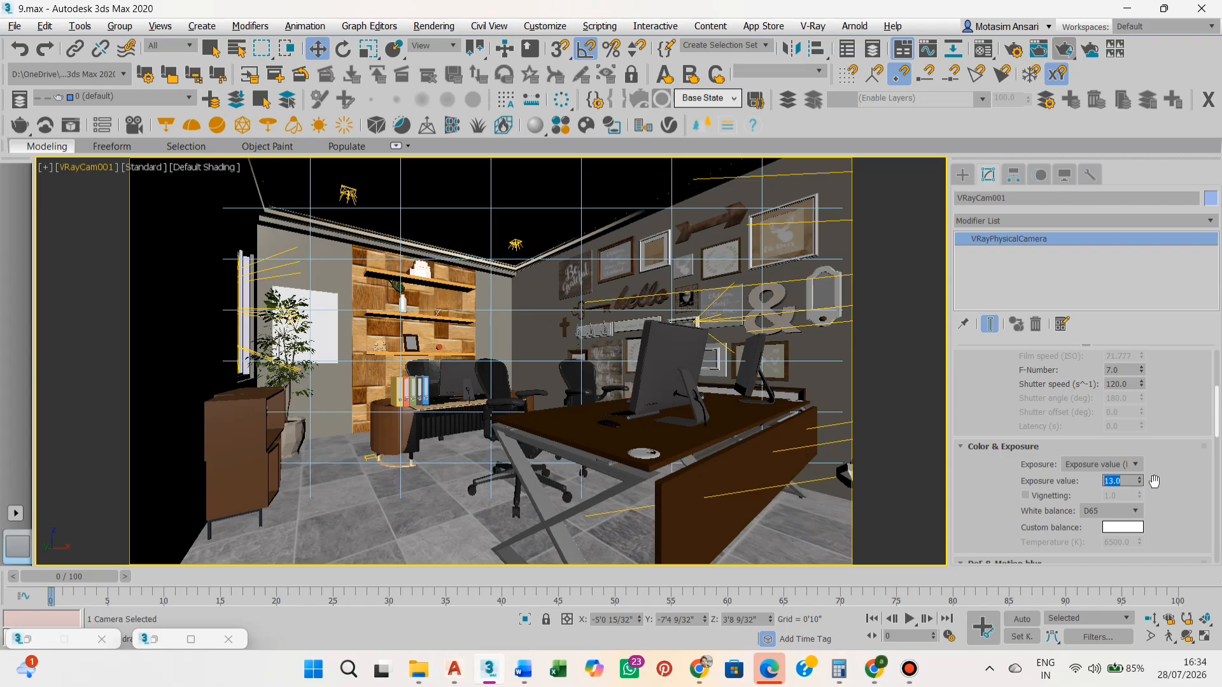
{"action": "scroll", "coordinate": [1161, 495], "scroll_direction": "down", "scroll_amount": 2}
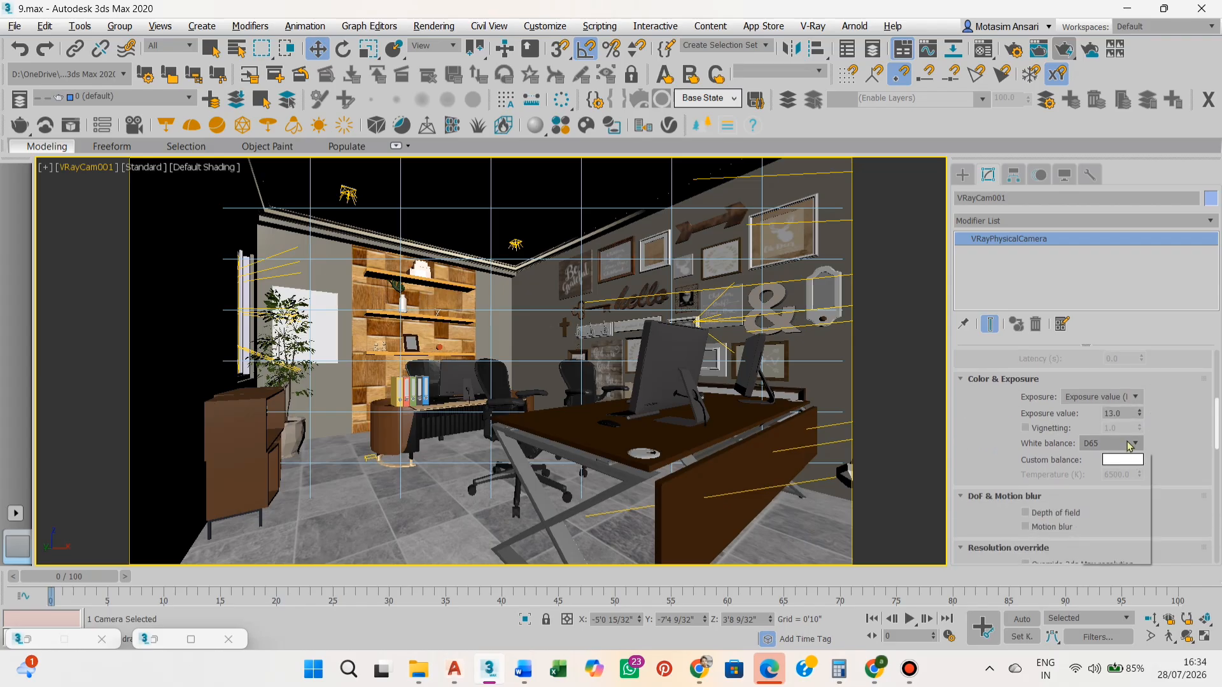
{"action": "left_click", "coordinate": [1121, 472]}
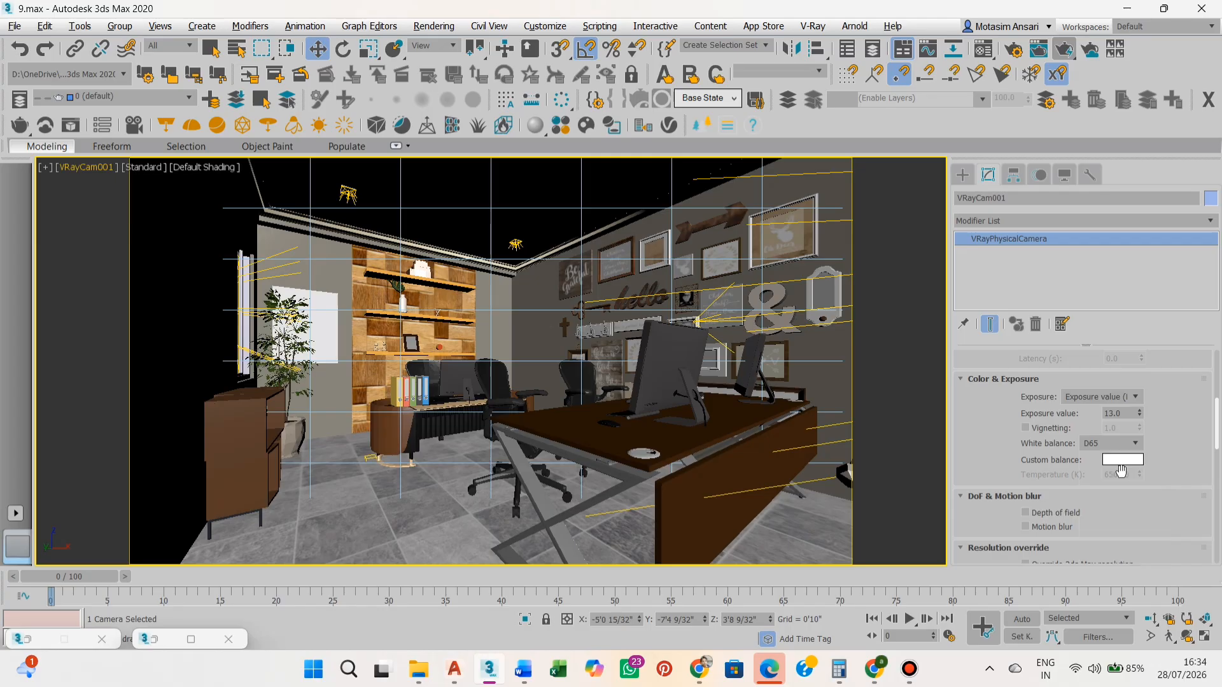
Render the camera view to check the new exposure and stop the render during its prepass
{"action": "mouse_move", "coordinate": [1179, 479]}
{"action": "left_mouse_down"}
{"action": "mouse_move", "coordinate": [1178, 418]}
{"action": "mouse_move", "coordinate": [1176, 608]}
{"action": "left_mouse_up"}
{"action": "left_click_drag", "start_coordinate": [1175, 418], "coordinate": [1176, 498]}
{"action": "left_click_drag", "start_coordinate": [1161, 434], "coordinate": [1161, 513]}
{"action": "left_click", "coordinate": [1067, 52]}
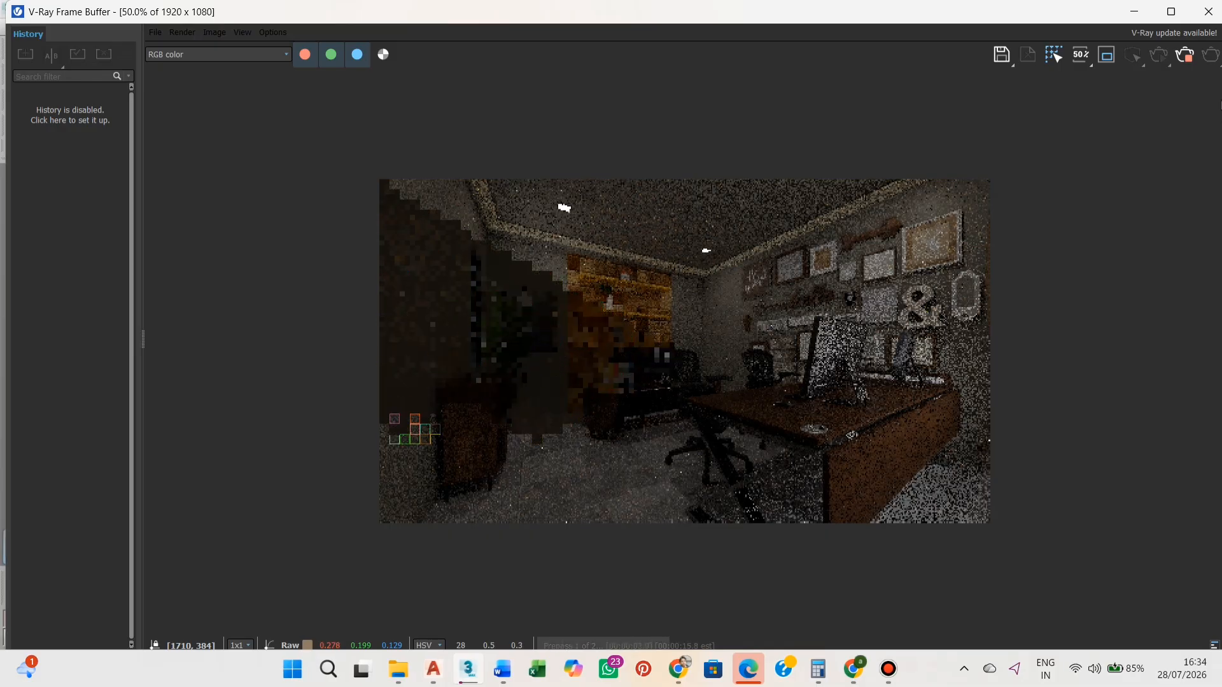
{"action": "left_click", "coordinate": [1207, 17]}
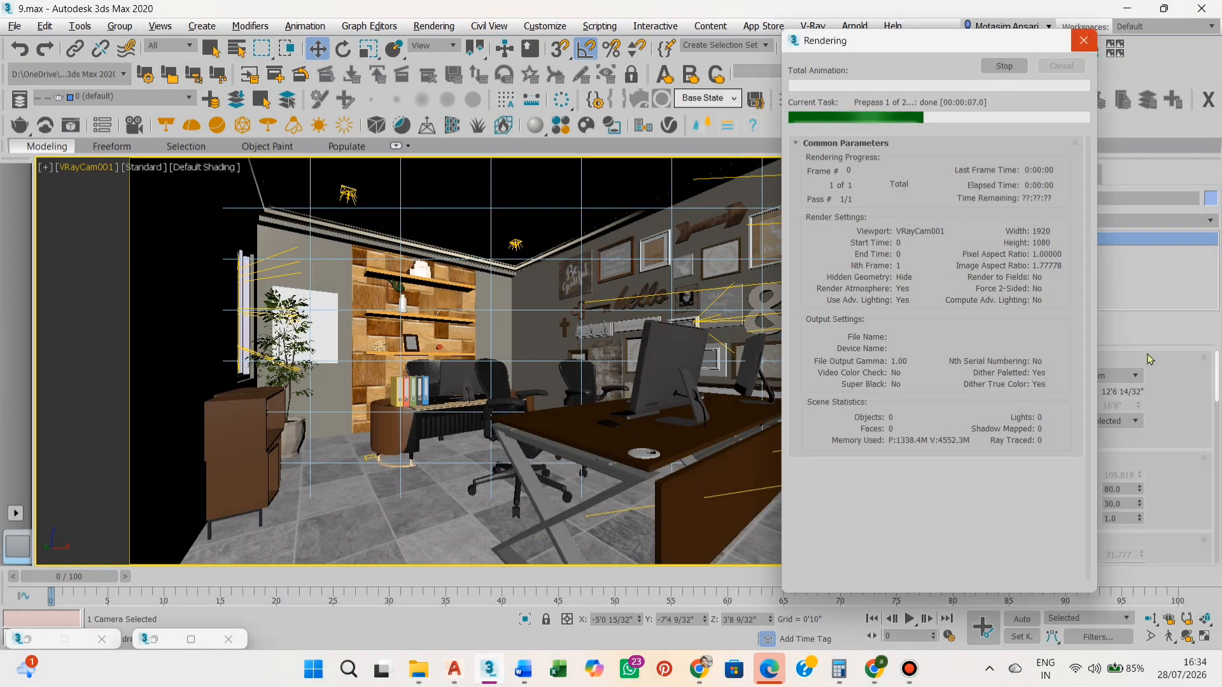
{"action": "left_click", "coordinate": [1085, 40]}
Switch the camera's exposure mode back to Physical exposure
{"action": "scroll", "coordinate": [1161, 488], "scroll_direction": "down", "scroll_amount": 4}
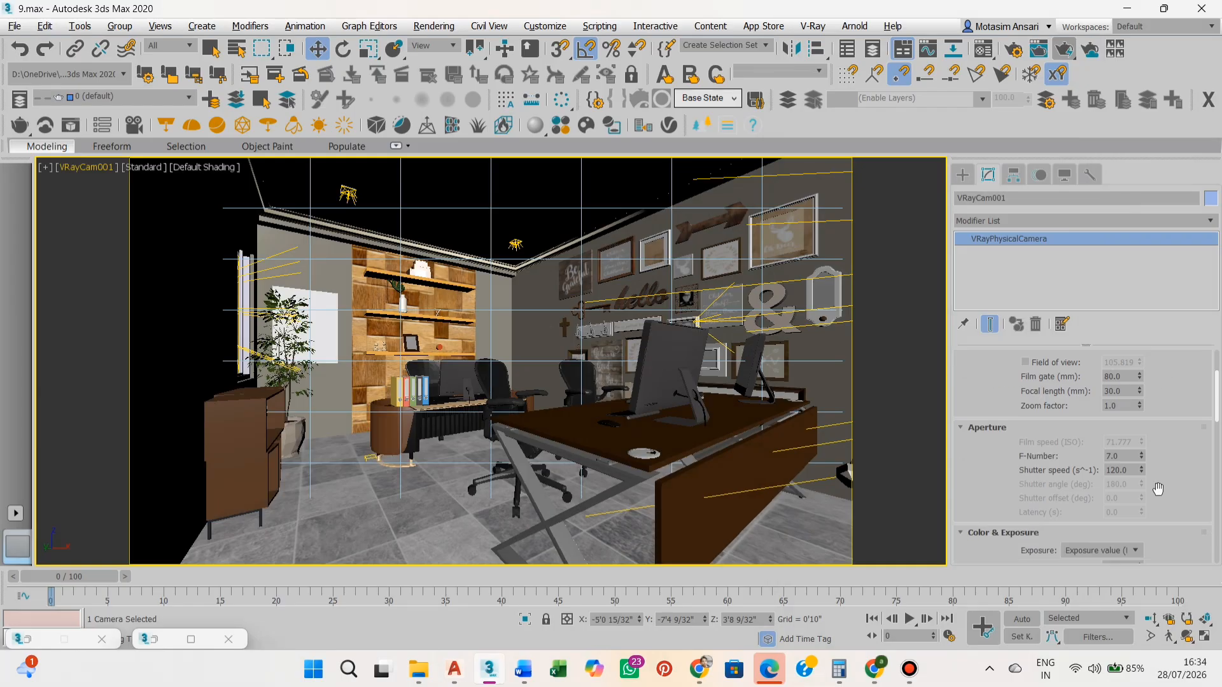
{"action": "scroll", "coordinate": [1157, 488], "scroll_direction": "down", "scroll_amount": 4}
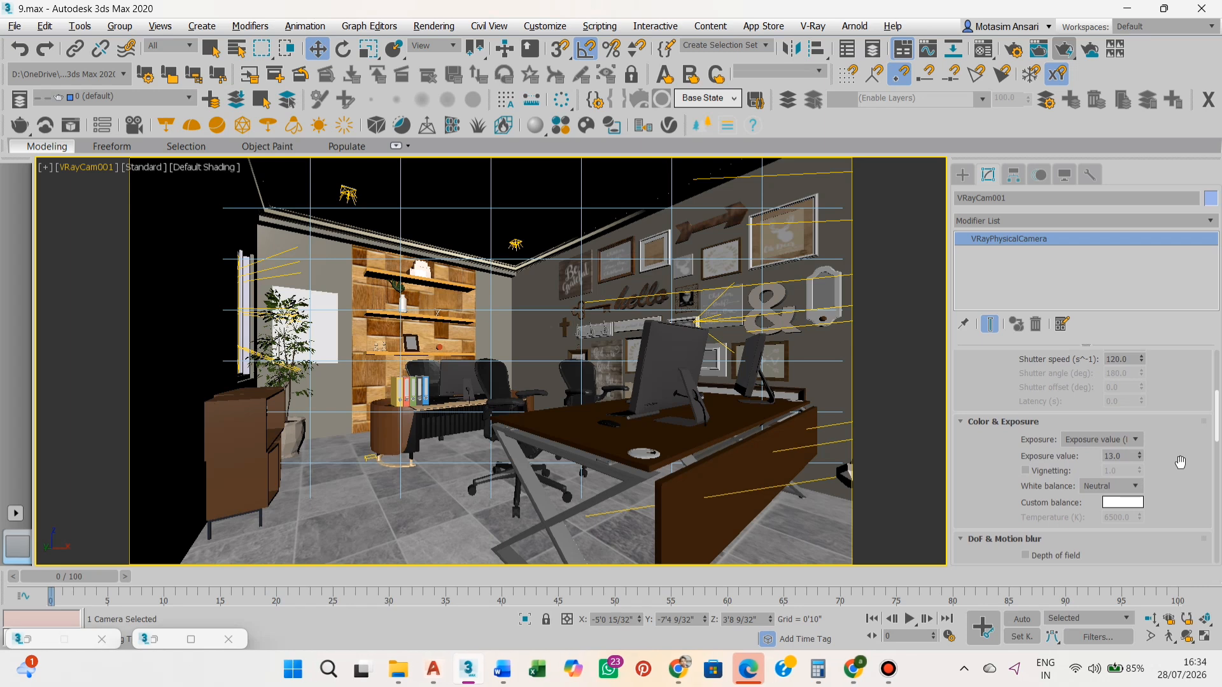
{"action": "left_click", "coordinate": [1121, 441]}
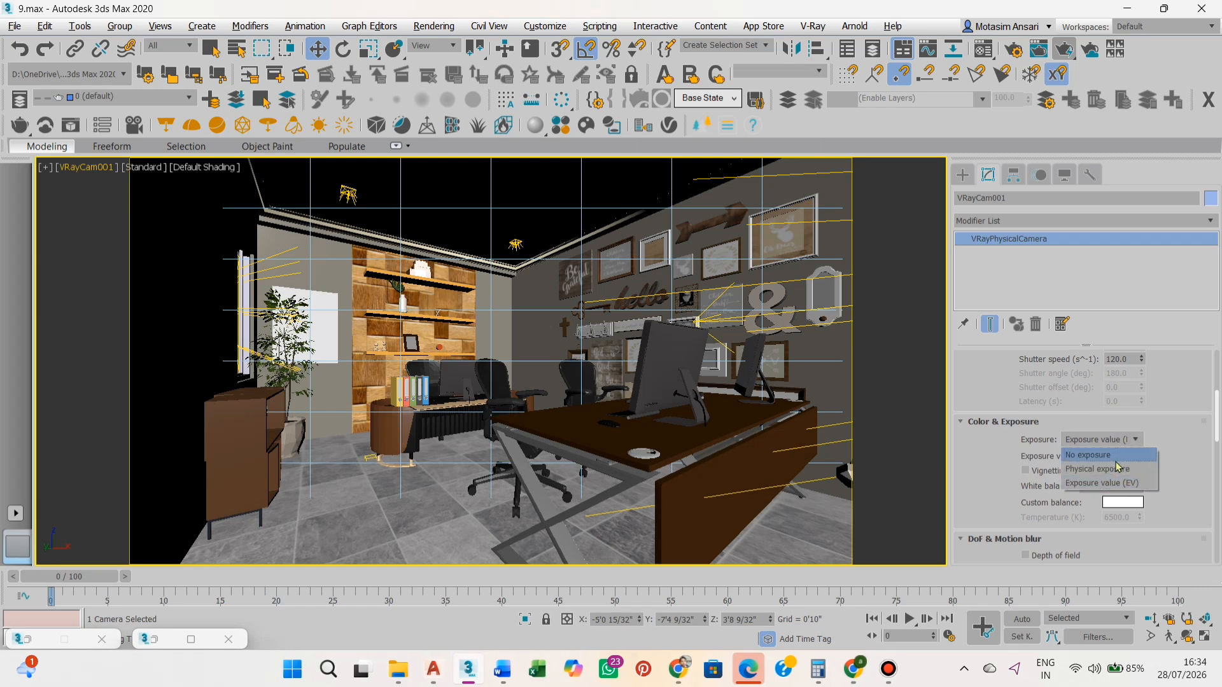
{"action": "left_click", "coordinate": [1118, 471]}
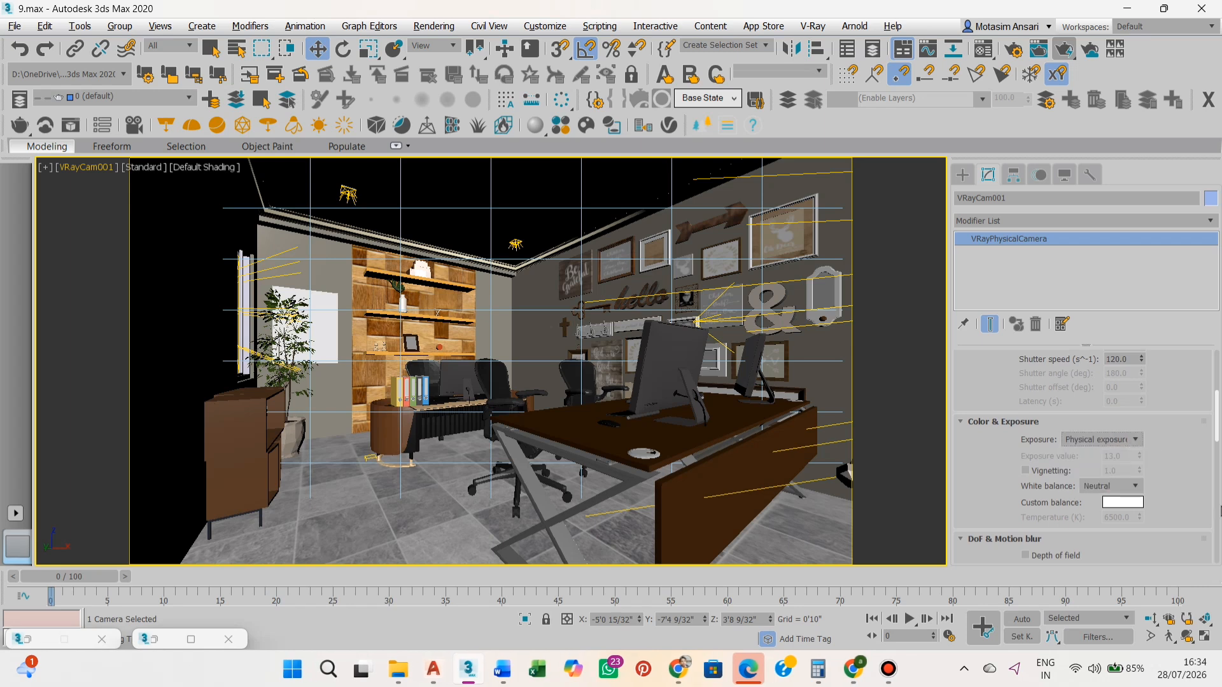
Switch the camera's exposure mode to Exposure value (EV) and set the exposure value to 10
{"action": "left_click_drag", "start_coordinate": [1177, 513], "coordinate": [1177, 470]}
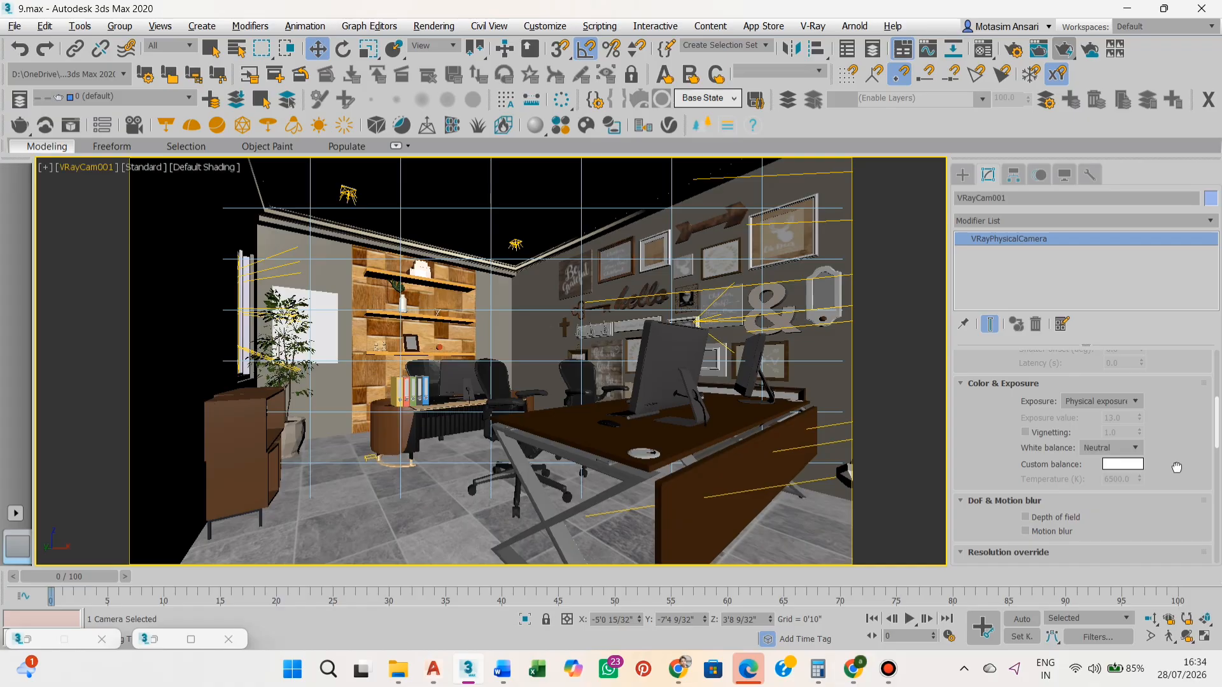
{"action": "scroll", "coordinate": [1177, 468], "scroll_direction": "up", "scroll_amount": 5}
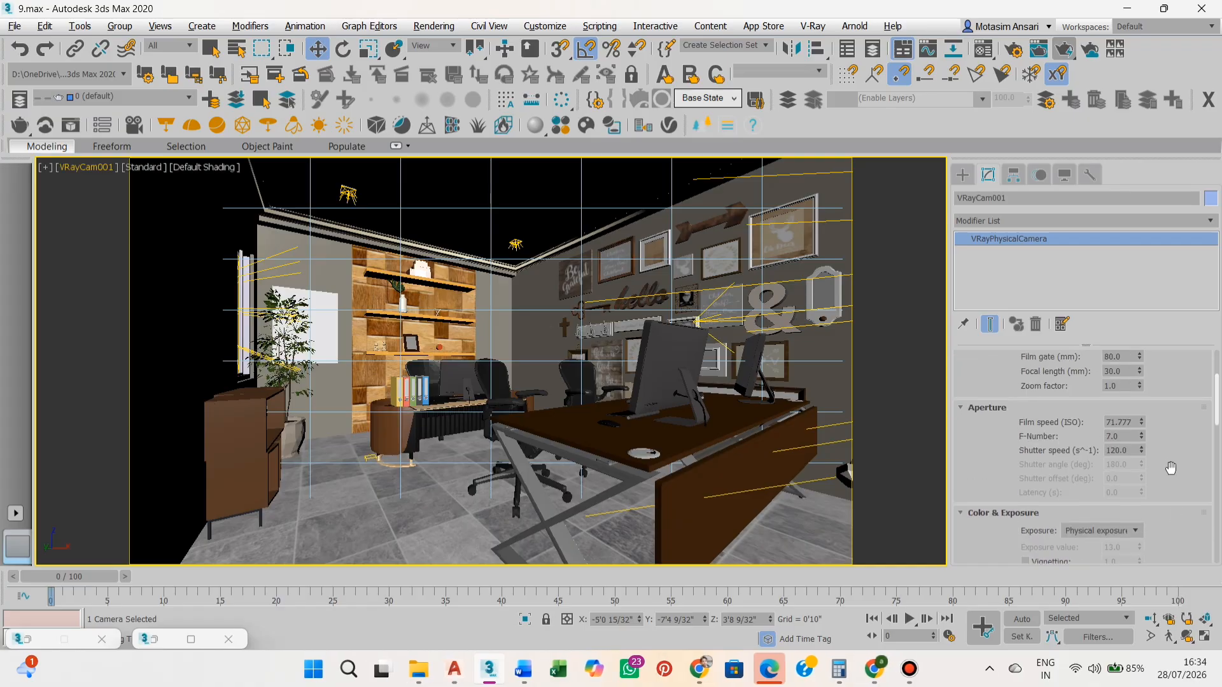
{"action": "left_click", "coordinate": [1121, 537]}
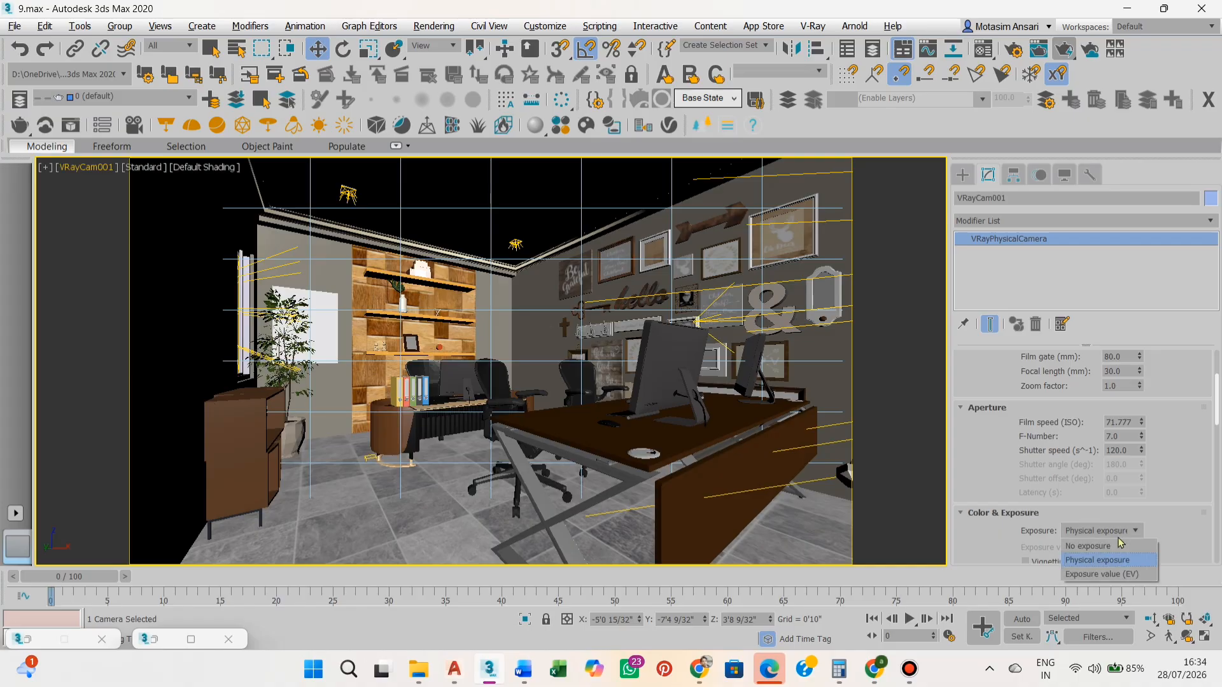
{"action": "left_click", "coordinate": [1123, 574]}
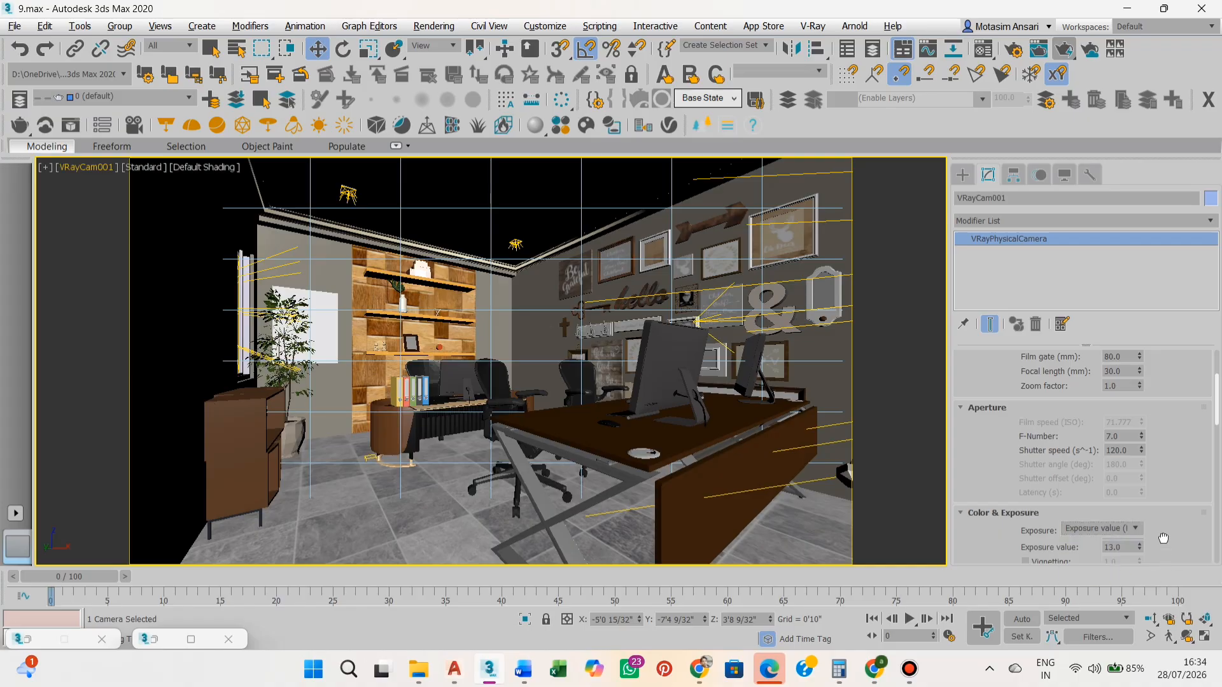
{"action": "scroll", "coordinate": [1164, 539], "scroll_direction": "down", "scroll_amount": 2}
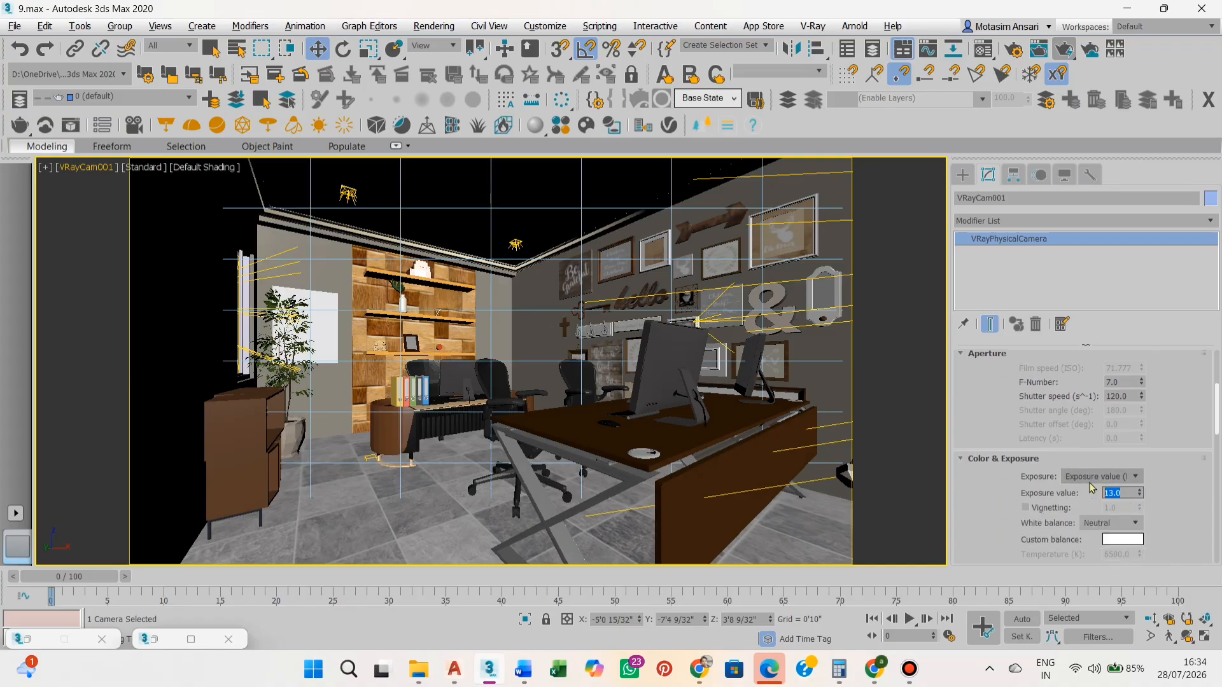
{"action": "type", "text": "10"}
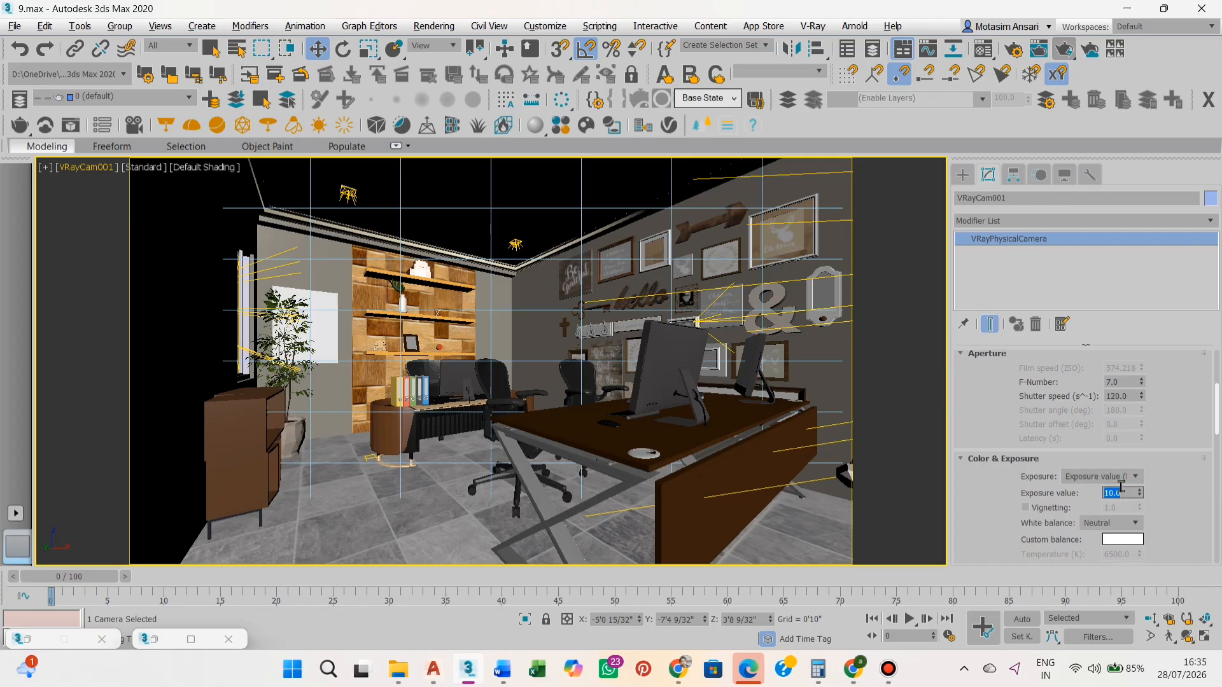
Return the camera to Physical exposure mode, keeping the adjusted film speed
{"action": "left_click", "coordinate": [1120, 477]}
{"action": "left_click", "coordinate": [1114, 503]}
{"action": "left_click_drag", "start_coordinate": [1177, 509], "coordinate": [1175, 540]}
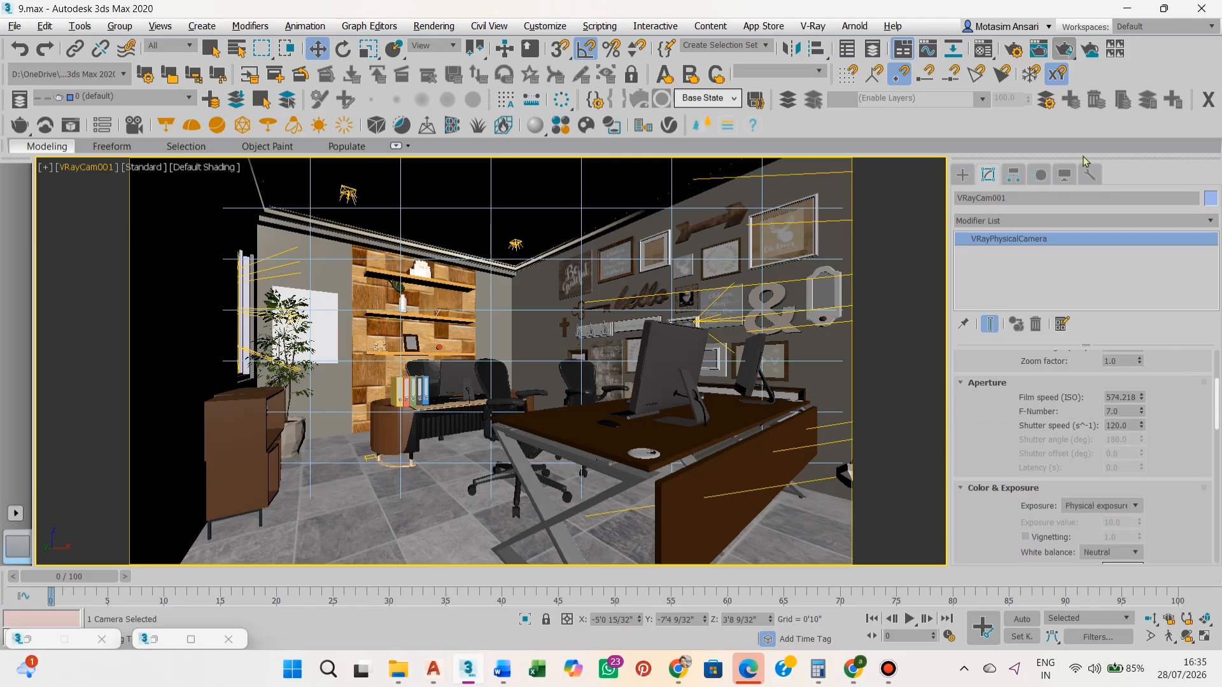
Render the camera view and inspect the plant, window wall and wooden shelving closely in the frame buffer
{"action": "left_click", "coordinate": [1064, 49]}
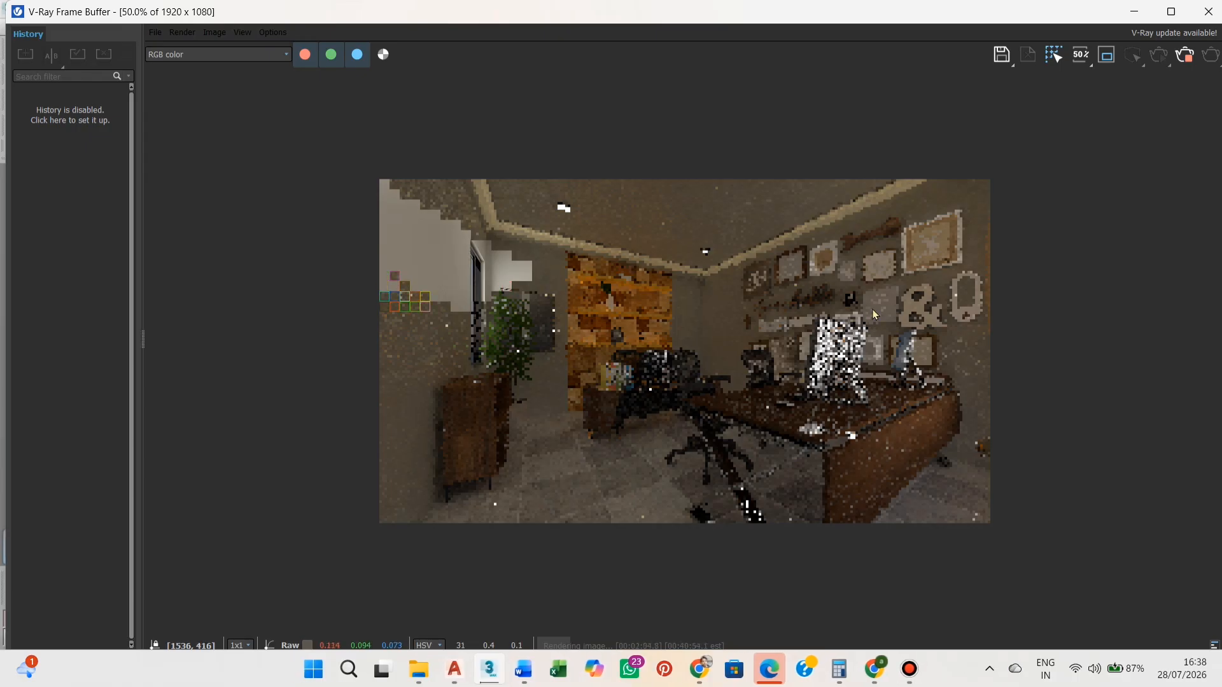
{"action": "scroll", "coordinate": [517, 315], "scroll_direction": "up", "scroll_amount": 4}
{"action": "scroll", "coordinate": [537, 246], "scroll_direction": "up", "scroll_amount": 2}
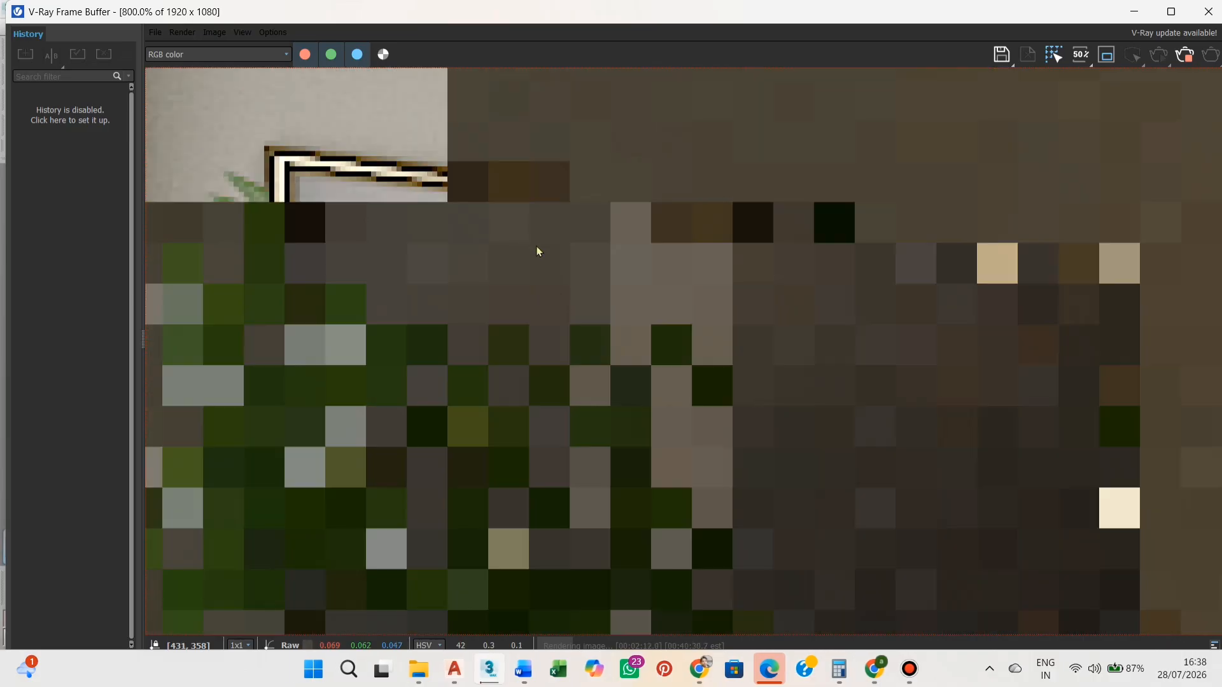
{"action": "scroll", "coordinate": [545, 256], "scroll_direction": "down", "scroll_amount": 3}
{"action": "scroll", "coordinate": [487, 293], "scroll_direction": "up", "scroll_amount": 2}
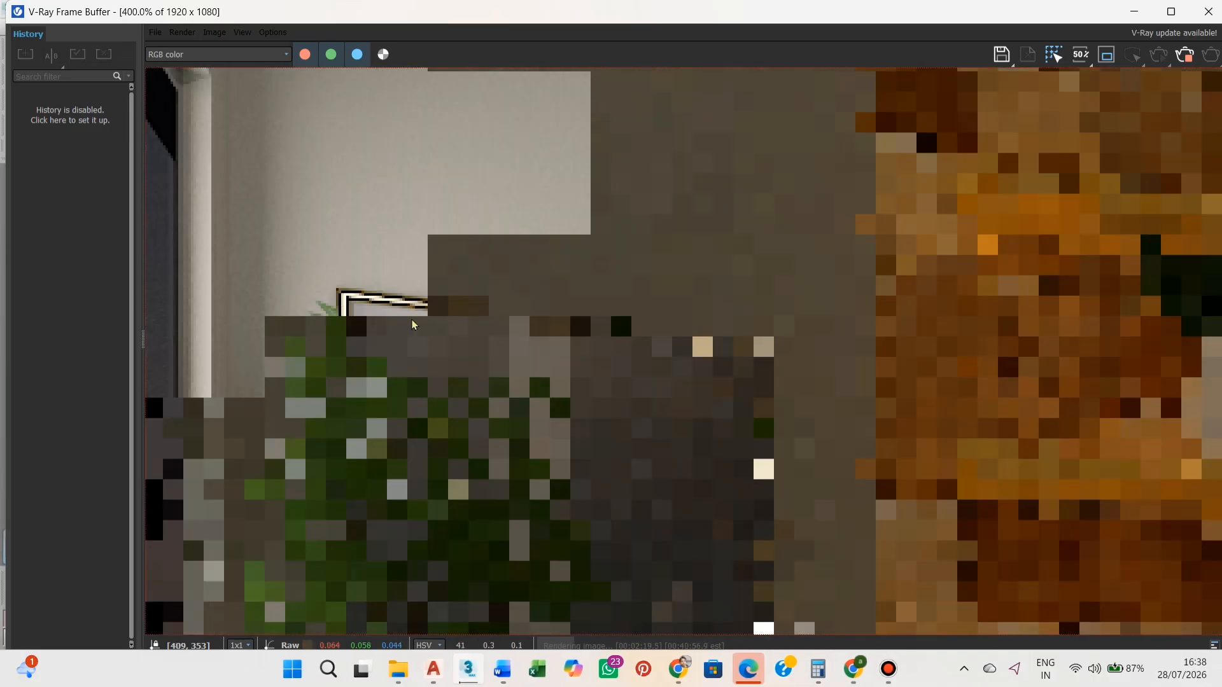
{"action": "scroll", "coordinate": [584, 285], "scroll_direction": "down", "scroll_amount": 3}
{"action": "scroll", "coordinate": [583, 280], "scroll_direction": "up", "scroll_amount": 1}
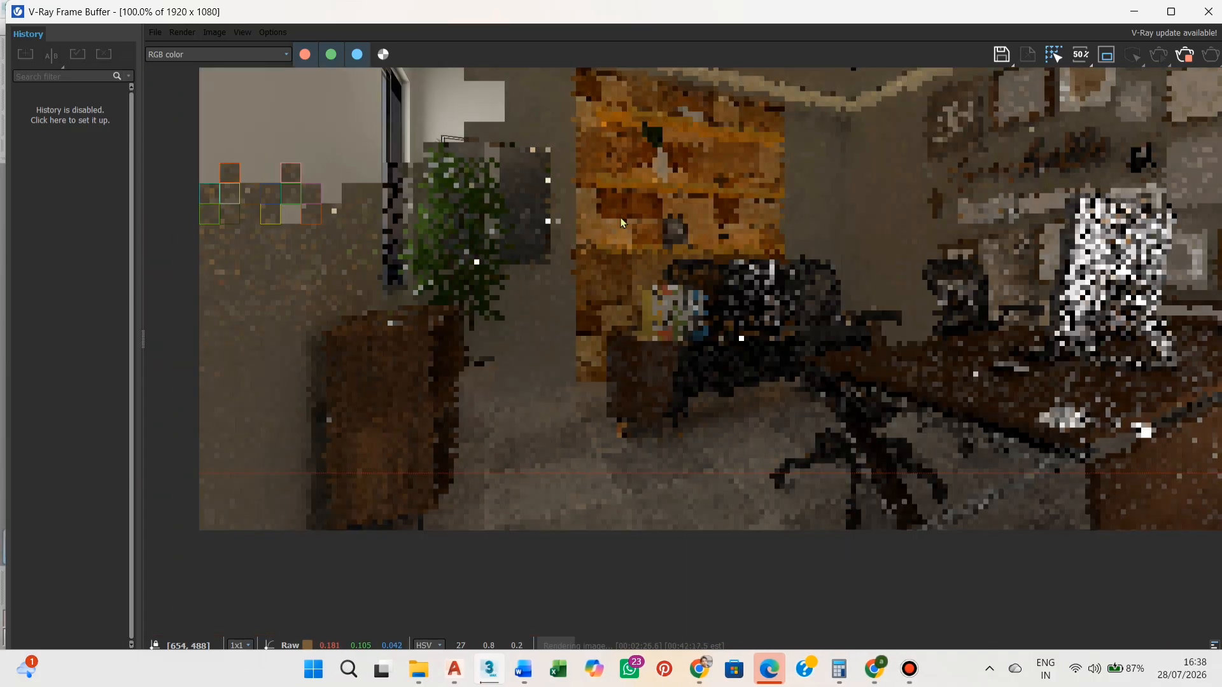
{"action": "scroll", "coordinate": [625, 305], "scroll_direction": "down", "scroll_amount": 1}
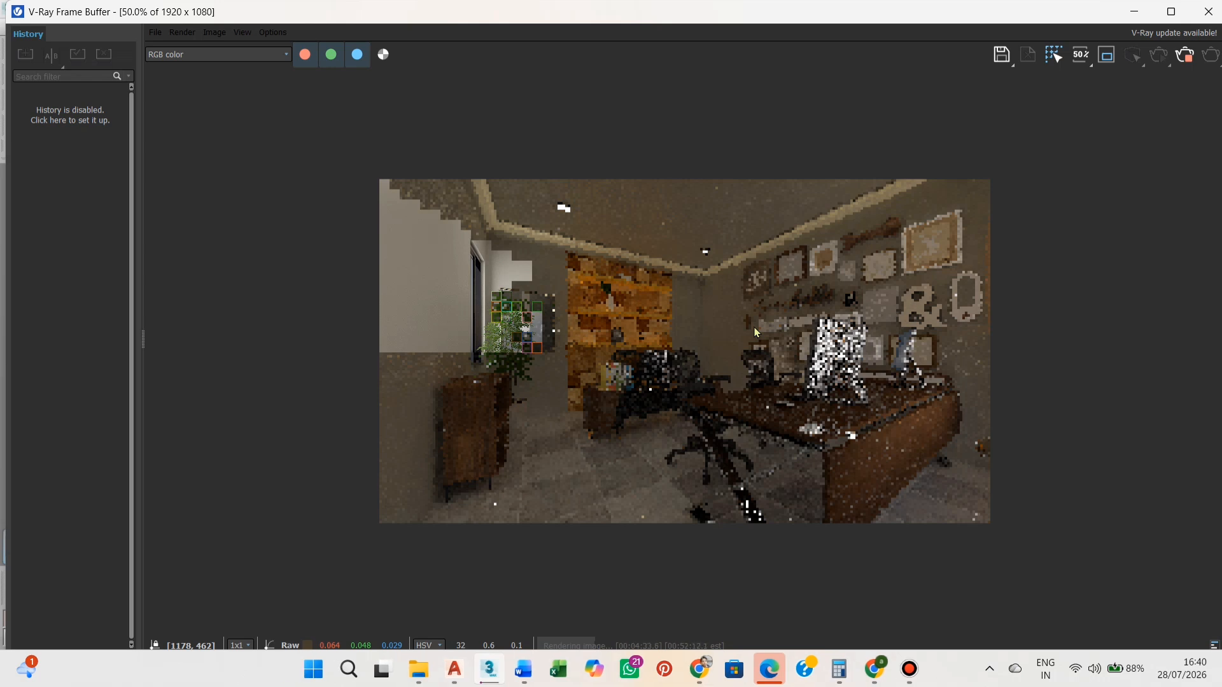
{"action": "left_click", "coordinate": [898, 672]}
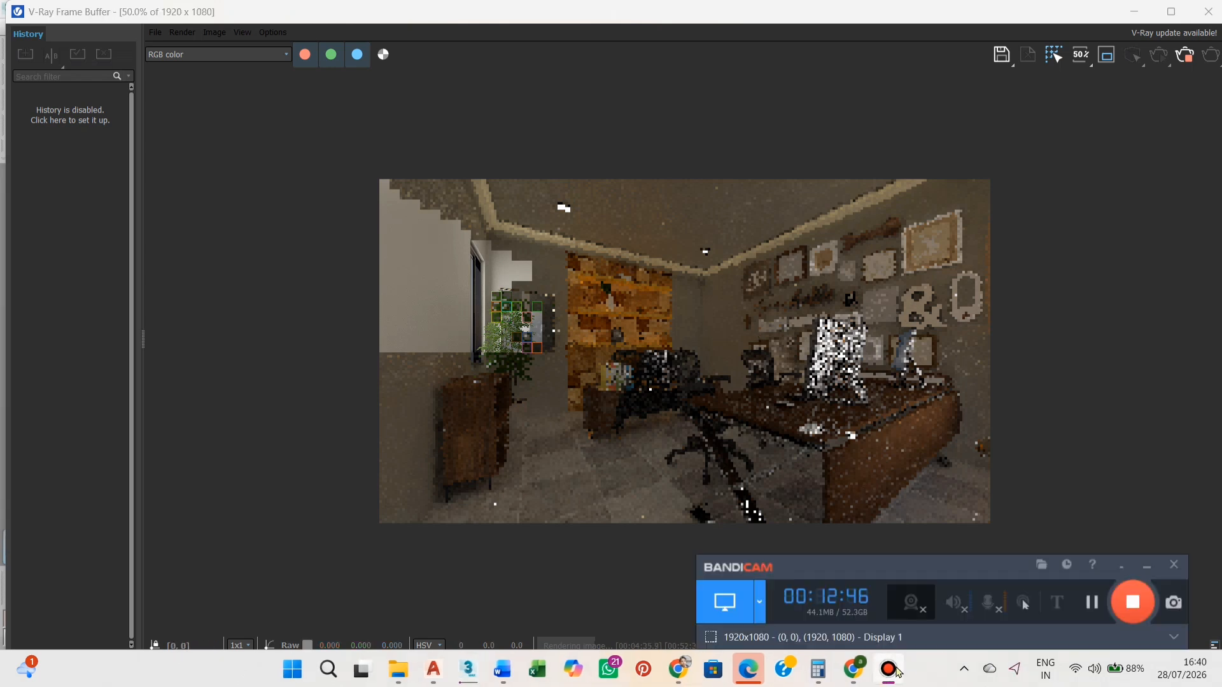